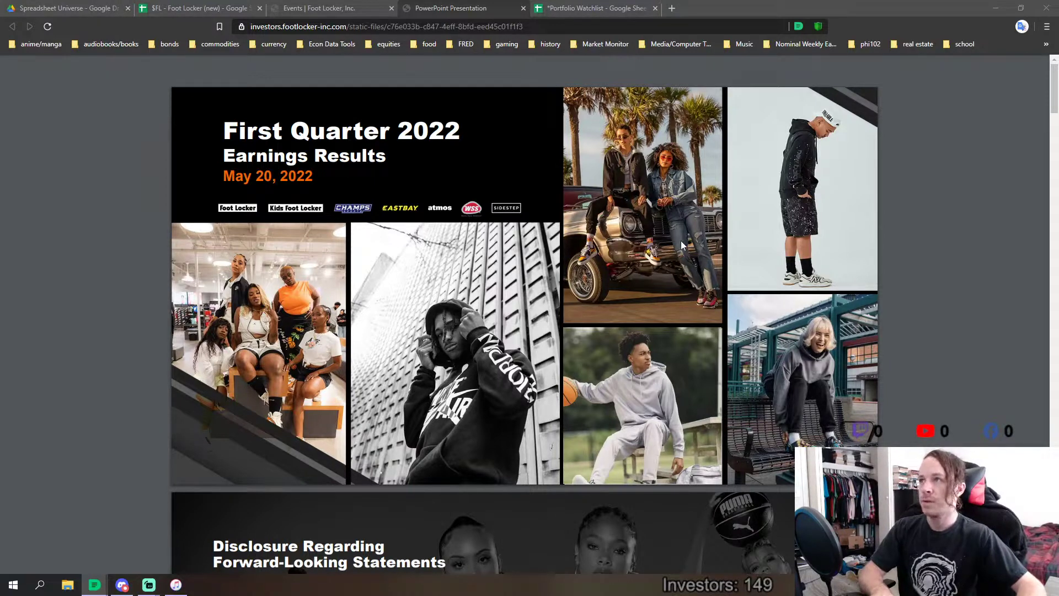
{"action": "scroll", "coordinate": [743, 303], "scroll_direction": "down", "scroll_amount": 1}
{"action": "scroll", "coordinate": [742, 303], "scroll_direction": "up", "scroll_amount": 1}
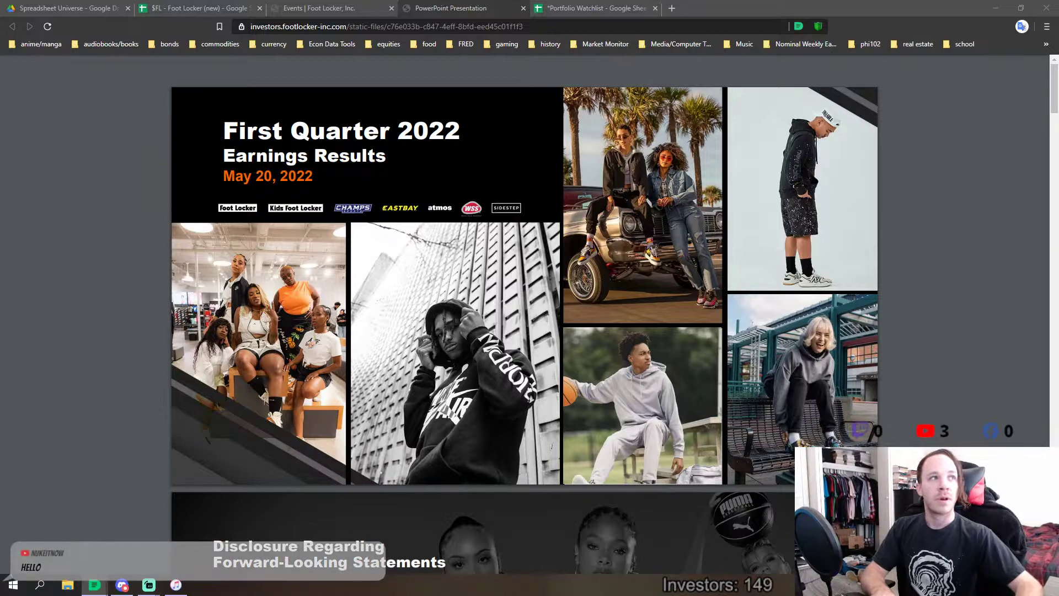
{"action": "mouse_move", "coordinate": [661, 83]}
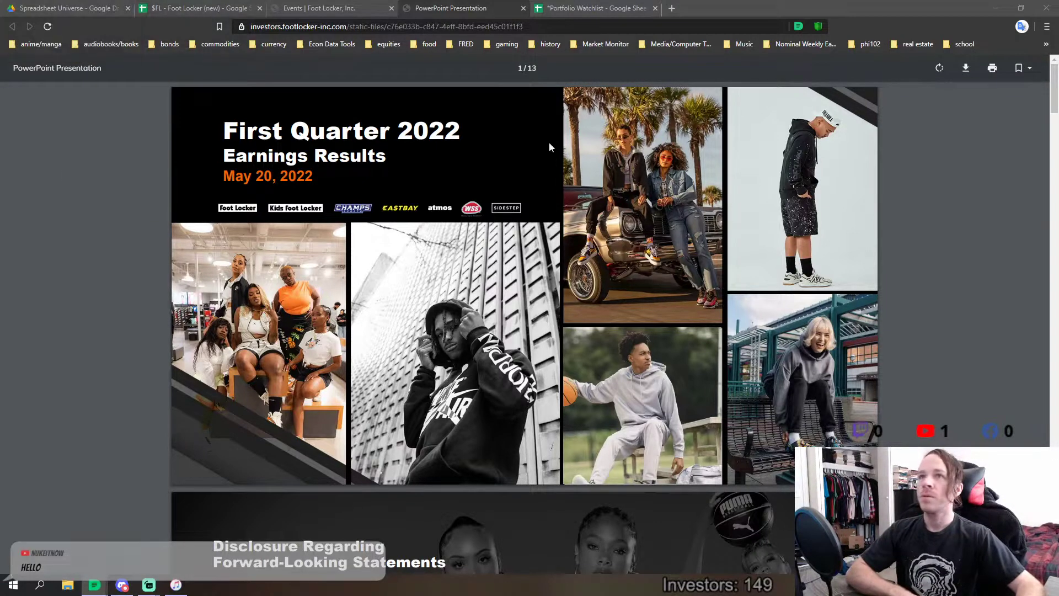
Switch to the Portfolio Watchlist spreadsheet and sort the watchlist Z → A by the Score Reset column.
{"action": "left_click", "coordinate": [564, 10]}
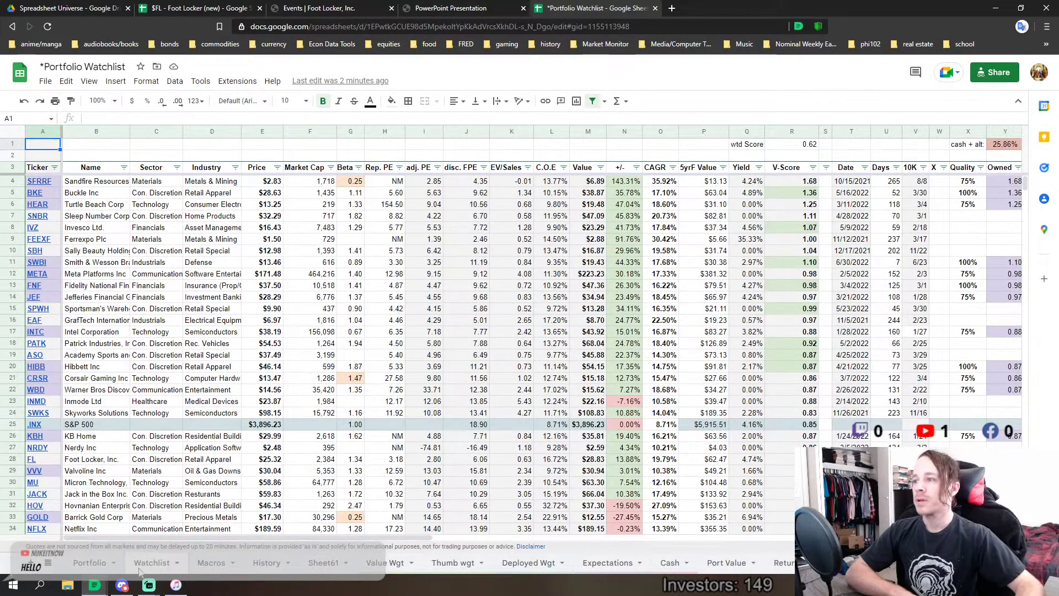
{"action": "scroll", "coordinate": [330, 273], "scroll_direction": "down", "scroll_amount": 1}
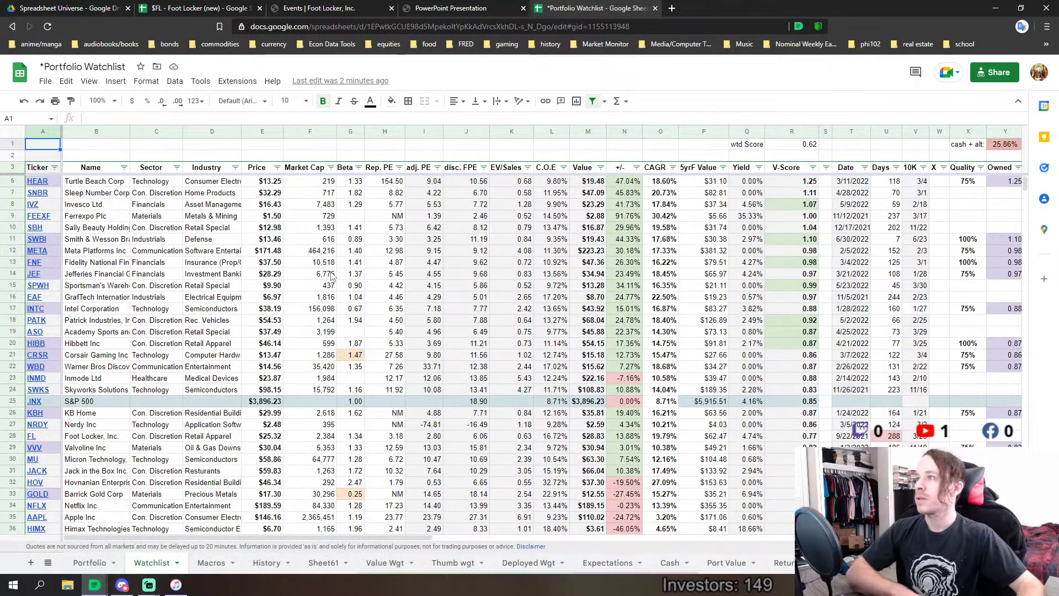
{"action": "left_click", "coordinate": [826, 167]}
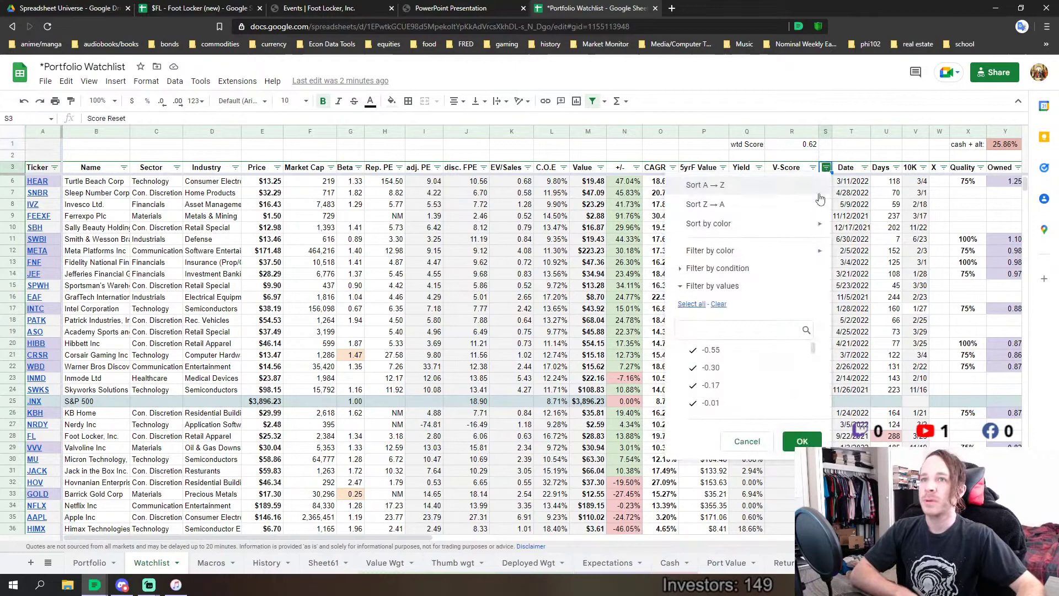
{"action": "left_click", "coordinate": [780, 205]}
{"action": "scroll", "coordinate": [75, 235], "scroll_direction": "up", "scroll_amount": 1}
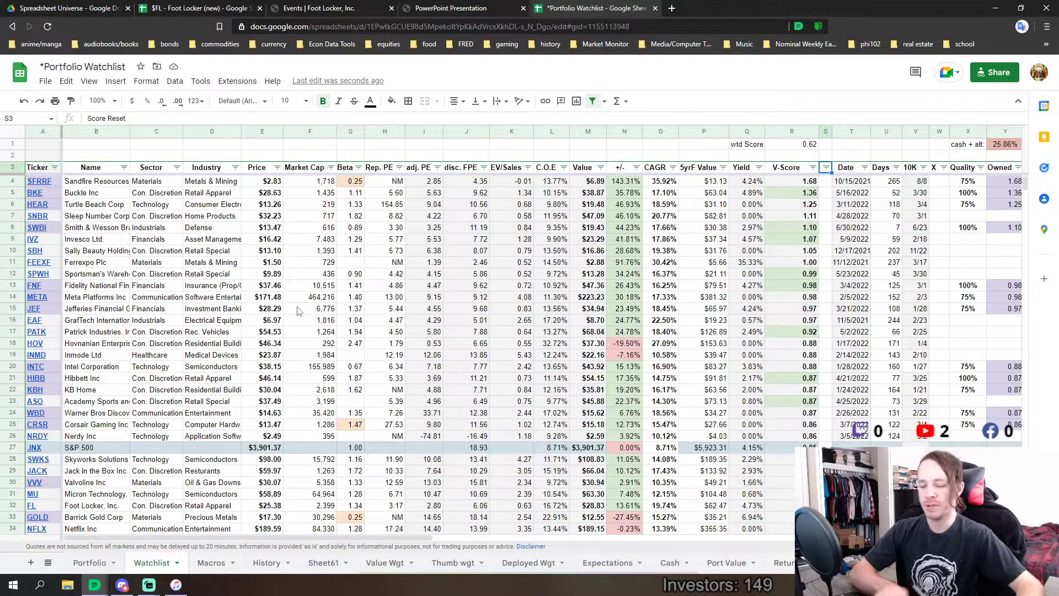
Examine the sorted watchlist from the top-scoring stocks down to the lower-ranked ones, comparing valuations and V-Scores.
{"action": "scroll", "coordinate": [352, 343], "scroll_direction": "down", "scroll_amount": 1}
{"action": "scroll", "coordinate": [353, 343], "scroll_direction": "down", "scroll_amount": 4}
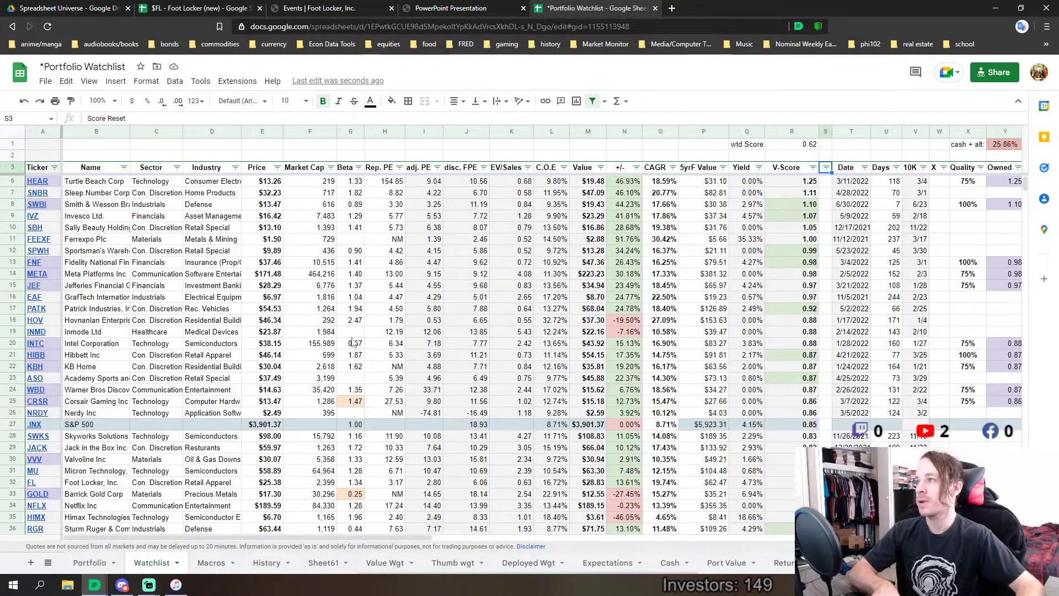
{"action": "scroll", "coordinate": [355, 342], "scroll_direction": "down", "scroll_amount": 7}
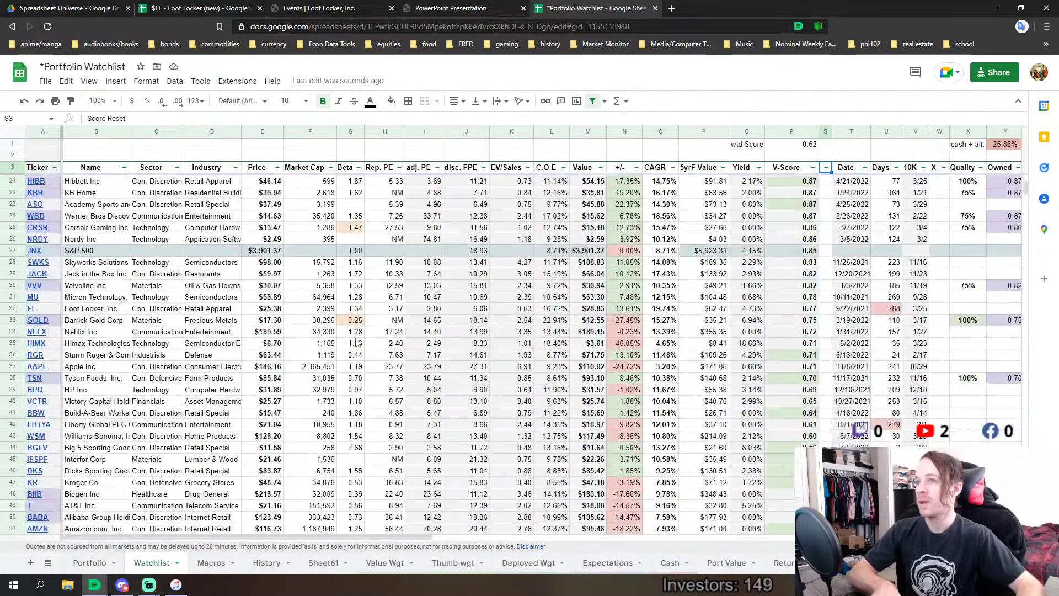
{"action": "scroll", "coordinate": [356, 342], "scroll_direction": "down", "scroll_amount": 2}
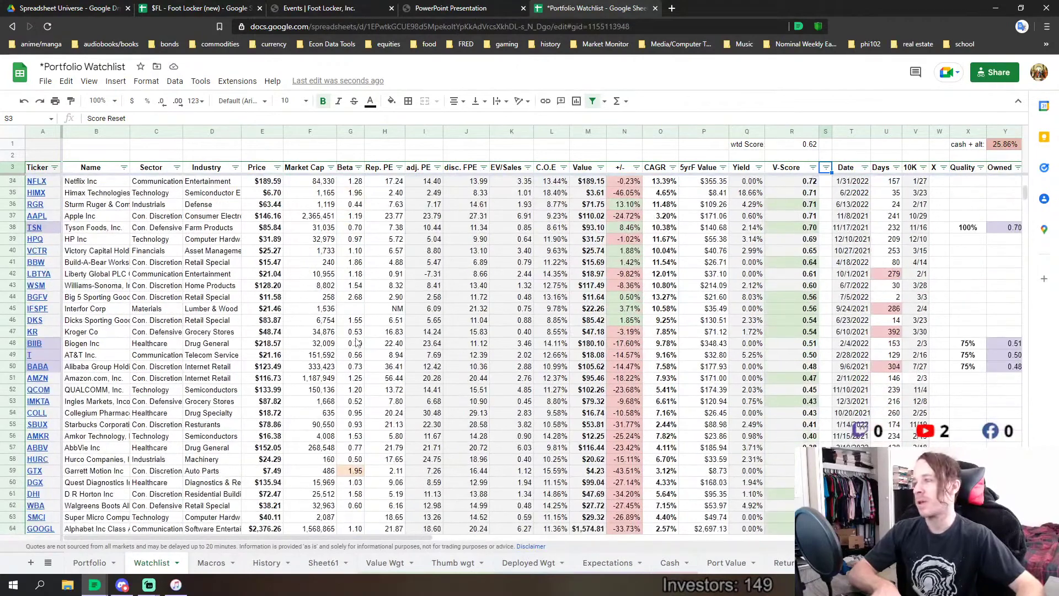
{"action": "scroll", "coordinate": [356, 342], "scroll_direction": "down", "scroll_amount": 4}
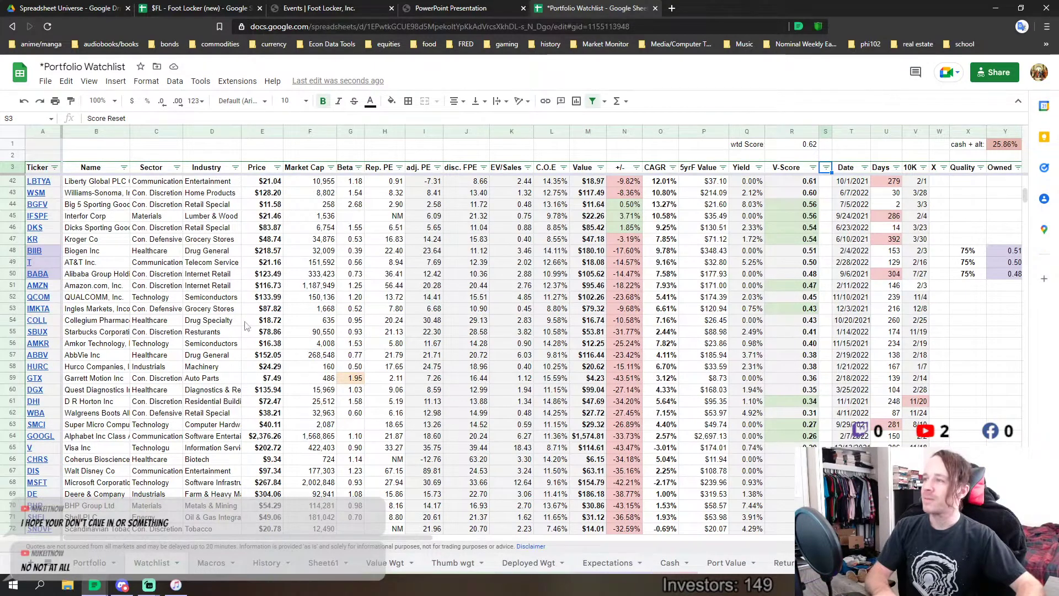
{"action": "scroll", "coordinate": [297, 315], "scroll_direction": "up", "scroll_amount": 1}
{"action": "scroll", "coordinate": [298, 315], "scroll_direction": "up", "scroll_amount": 2}
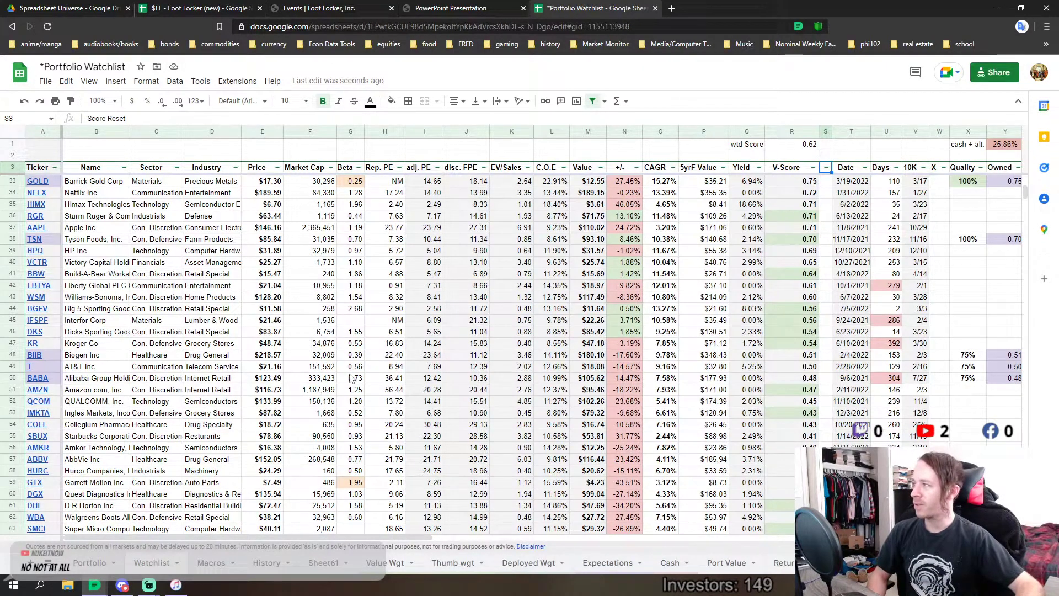
{"action": "scroll", "coordinate": [387, 413], "scroll_direction": "up", "scroll_amount": 3}
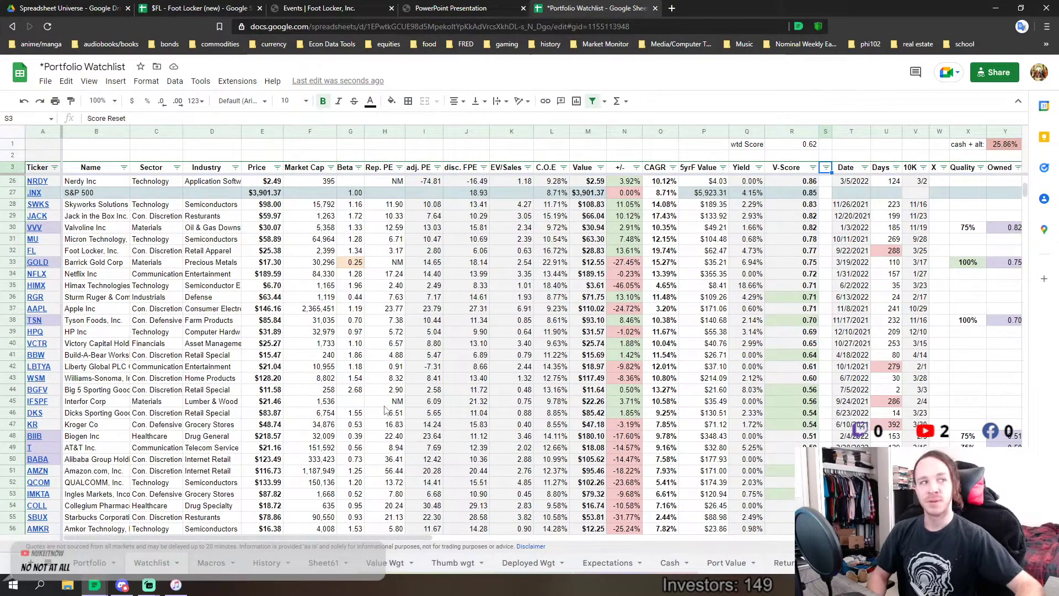
Review the colour-coded ticker list below the watchlist, selecting the red IFSPF and EAF entries with their dates.
{"action": "scroll", "coordinate": [385, 409], "scroll_direction": "down", "scroll_amount": 7}
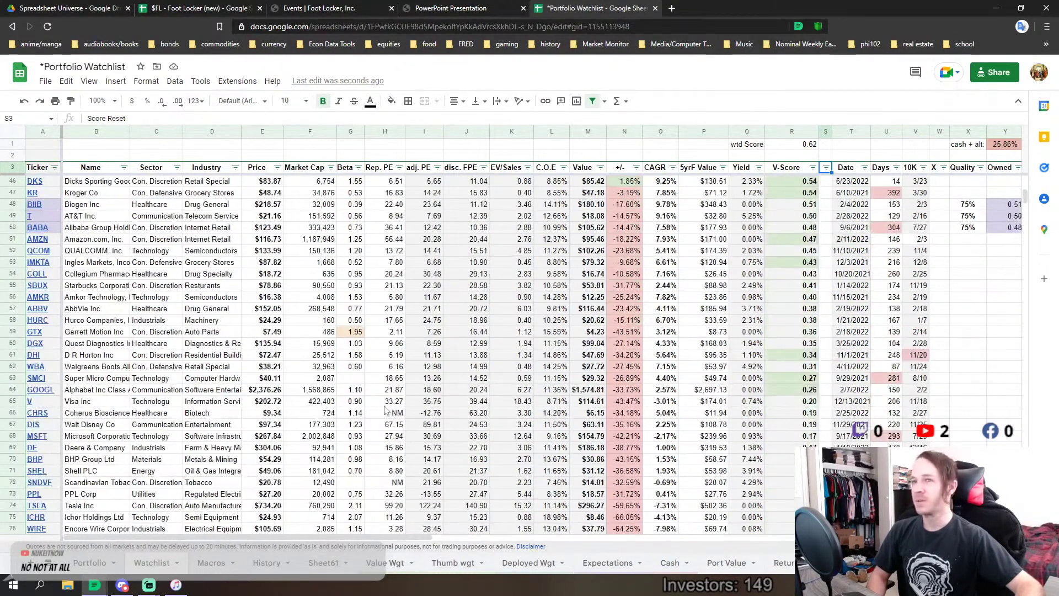
{"action": "scroll", "coordinate": [385, 411], "scroll_direction": "down", "scroll_amount": 15}
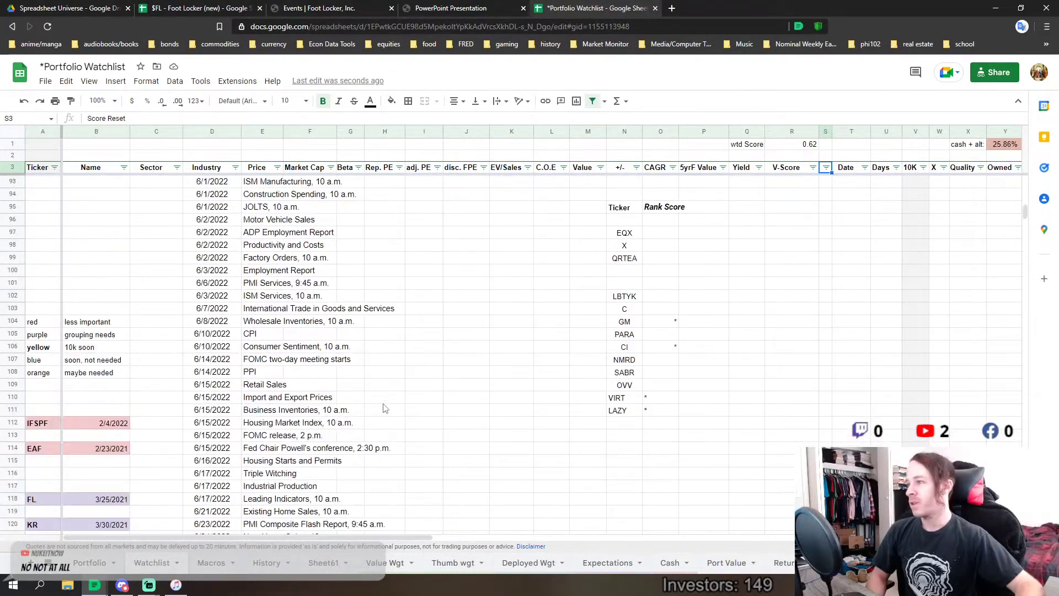
{"action": "scroll", "coordinate": [385, 409], "scroll_direction": "down", "scroll_amount": 4}
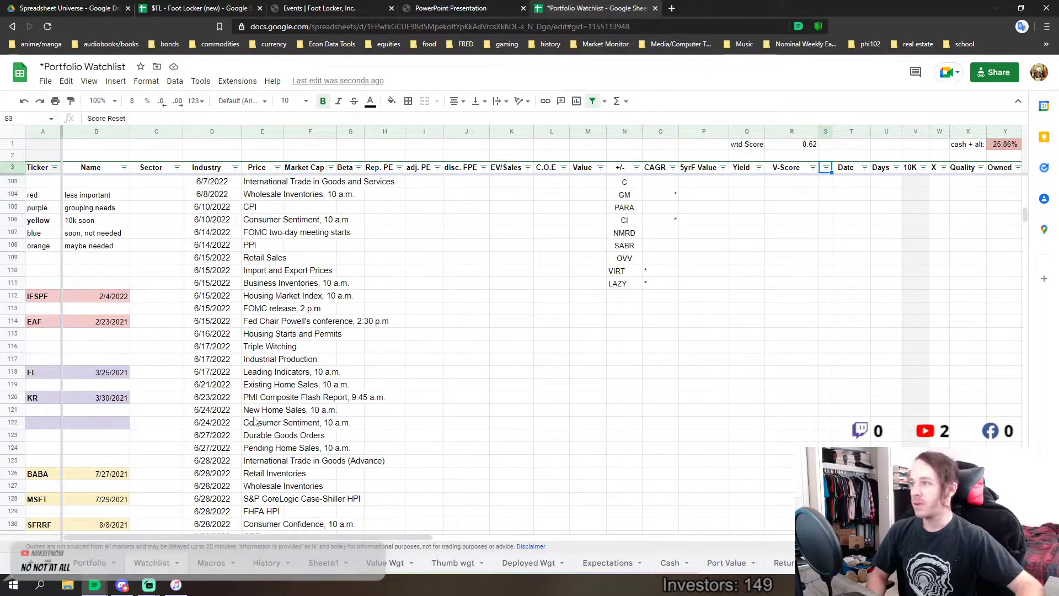
{"action": "scroll", "coordinate": [255, 421], "scroll_direction": "down", "scroll_amount": 2}
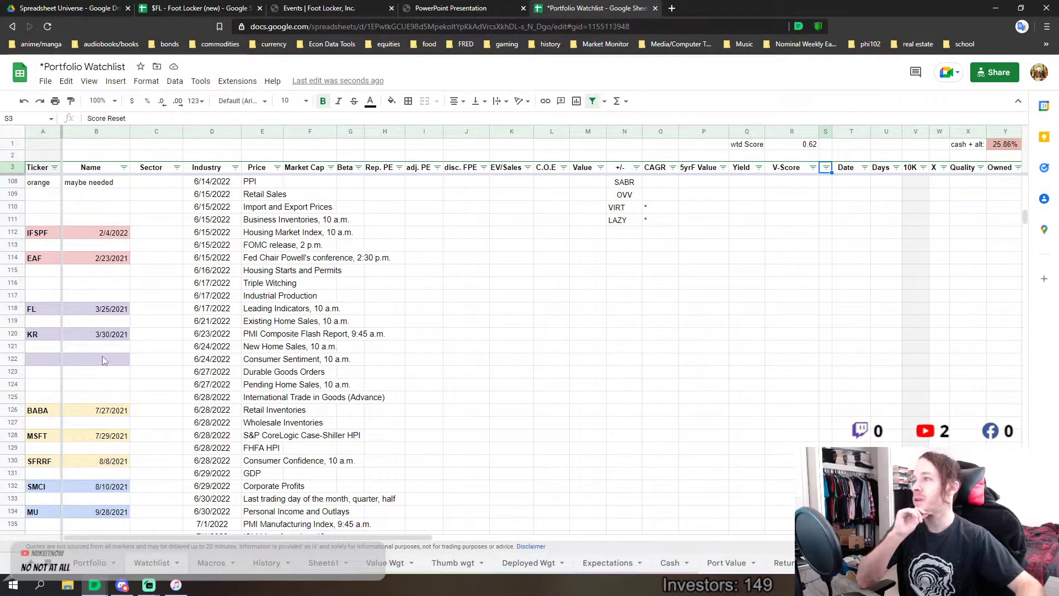
{"action": "scroll", "coordinate": [103, 358], "scroll_direction": "down", "scroll_amount": 1}
{"action": "scroll", "coordinate": [77, 339], "scroll_direction": "up", "scroll_amount": 1}
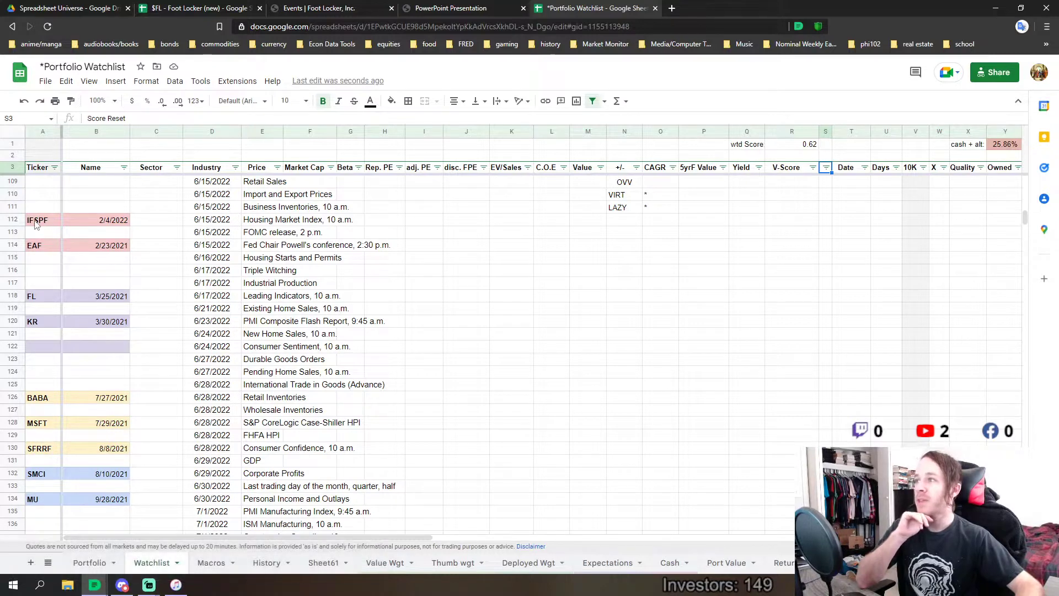
{"action": "left_click_drag", "start_coordinate": [34, 223], "coordinate": [87, 220]}
{"action": "scroll", "coordinate": [214, 297], "scroll_direction": "up", "scroll_amount": 2}
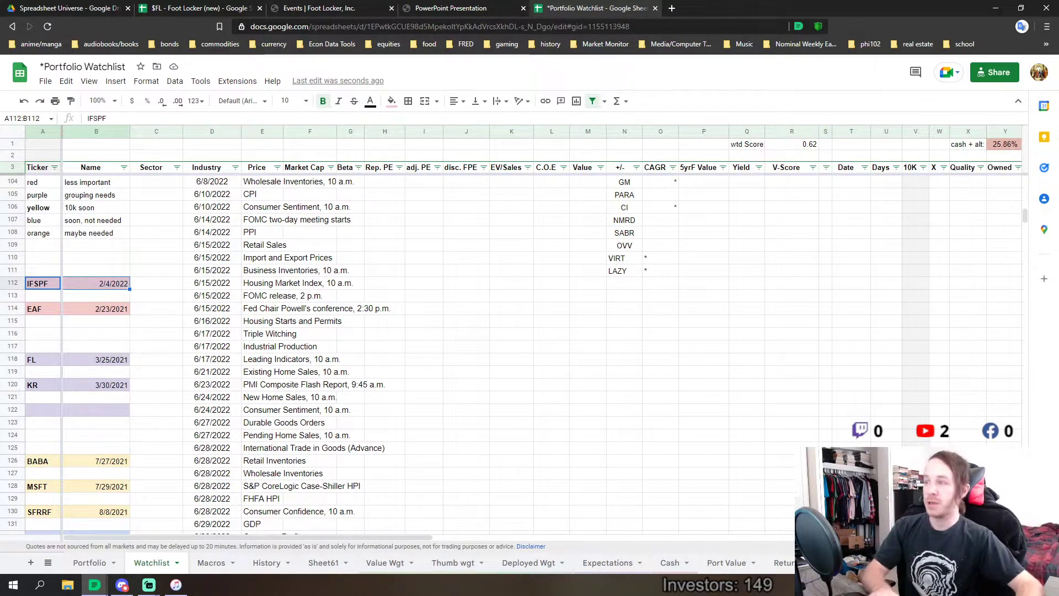
{"action": "left_click_drag", "start_coordinate": [52, 309], "coordinate": [80, 312]}
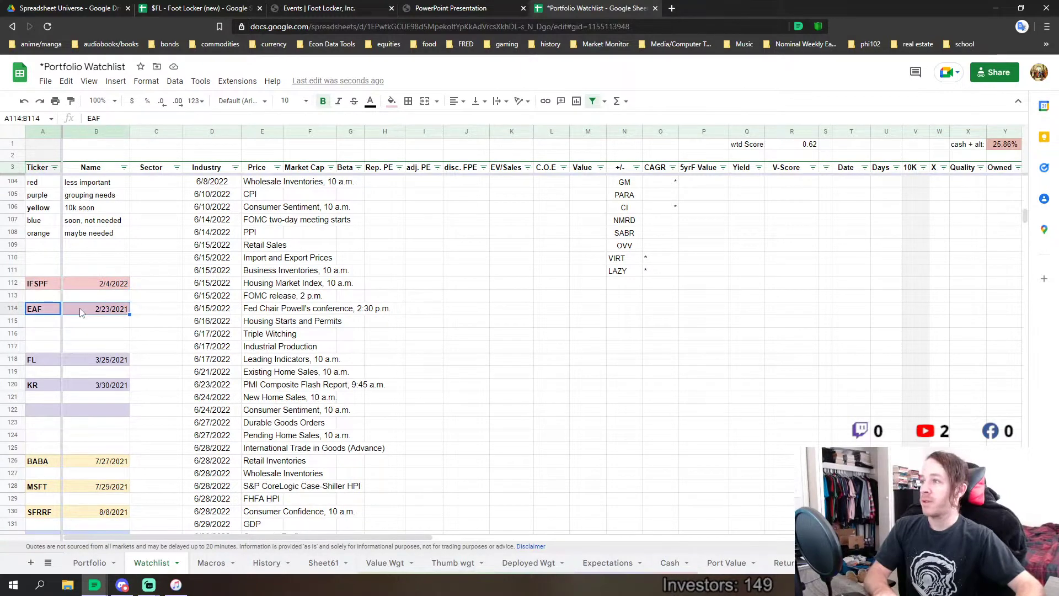
Examine the statistics rows and lower-ranked stocks in the watchlist, selecting the reported PE of D R Horton.
{"action": "scroll", "coordinate": [406, 305], "scroll_direction": "up", "scroll_amount": 5}
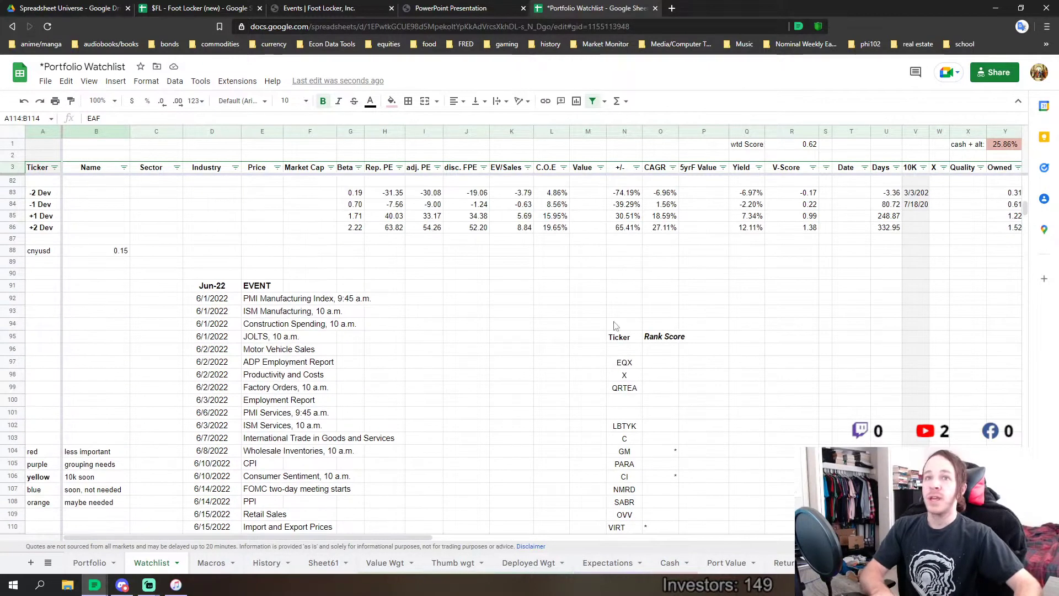
{"action": "scroll", "coordinate": [562, 292], "scroll_direction": "up", "scroll_amount": 3}
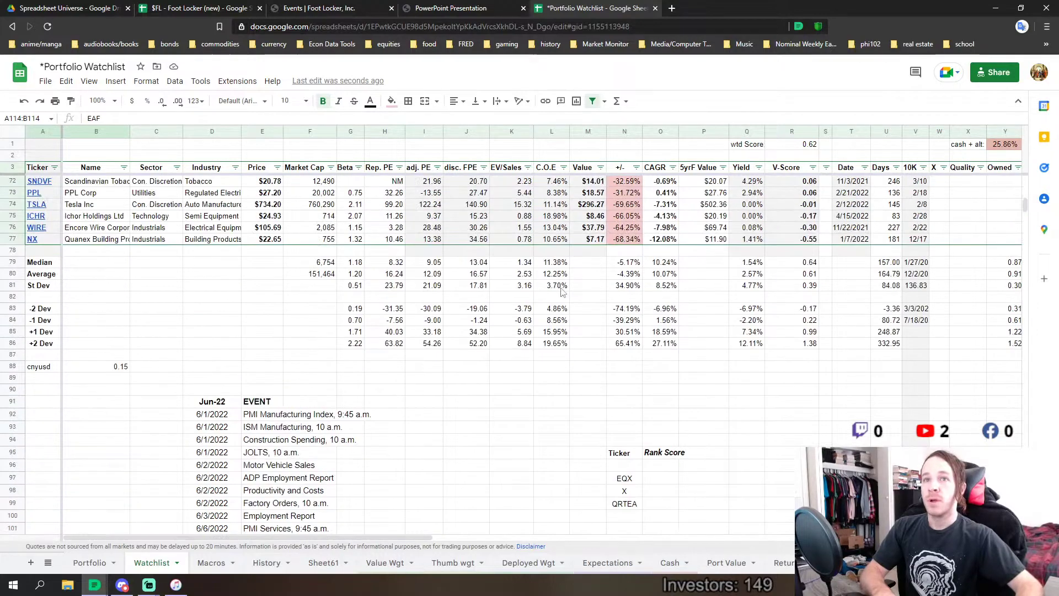
{"action": "scroll", "coordinate": [381, 324], "scroll_direction": "up", "scroll_amount": 10}
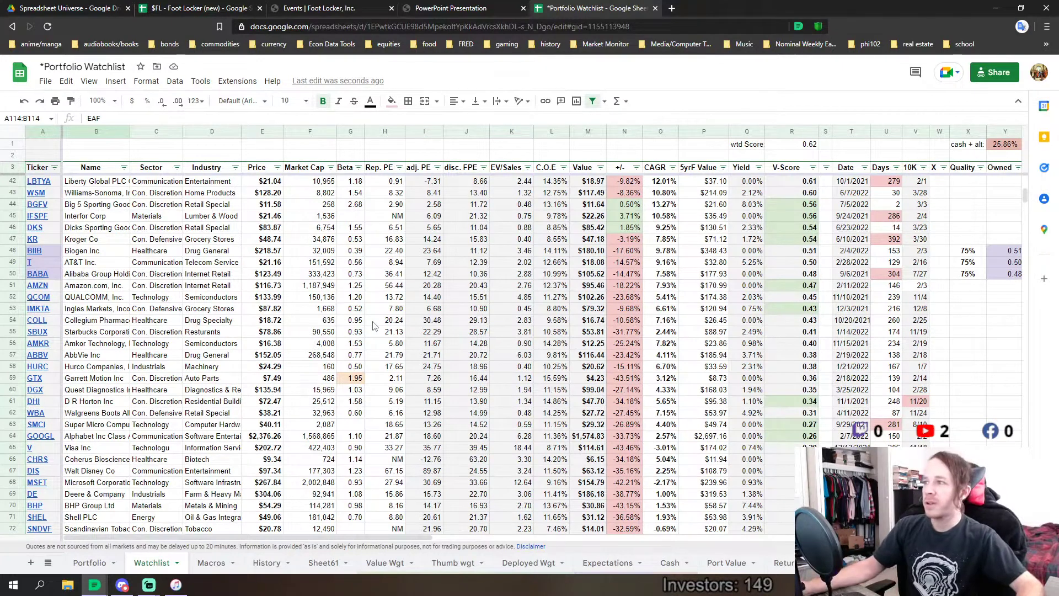
{"action": "scroll", "coordinate": [293, 315], "scroll_direction": "down", "scroll_amount": 1}
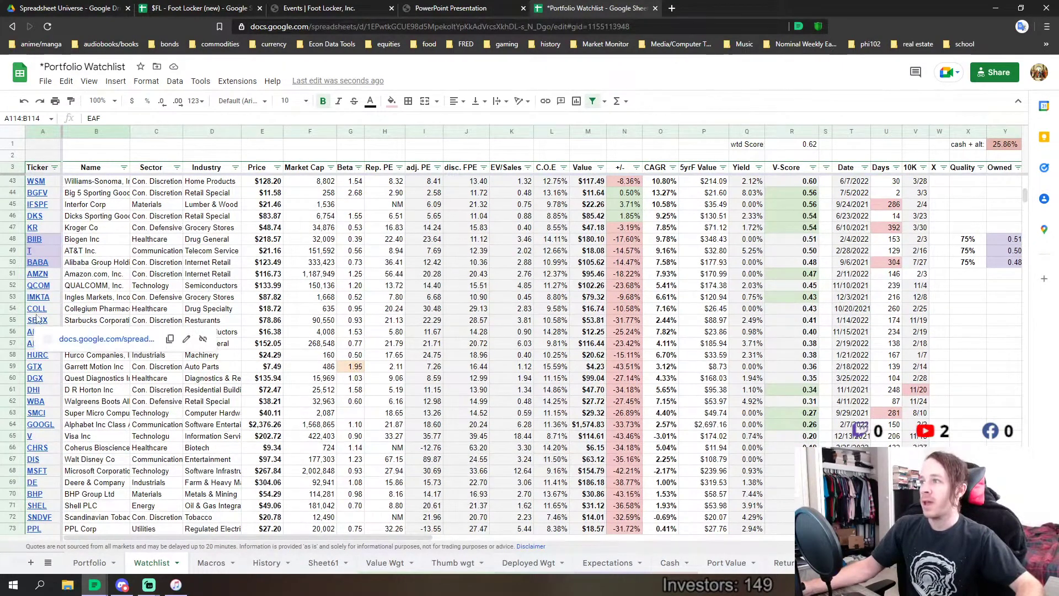
{"action": "left_click", "coordinate": [385, 389]}
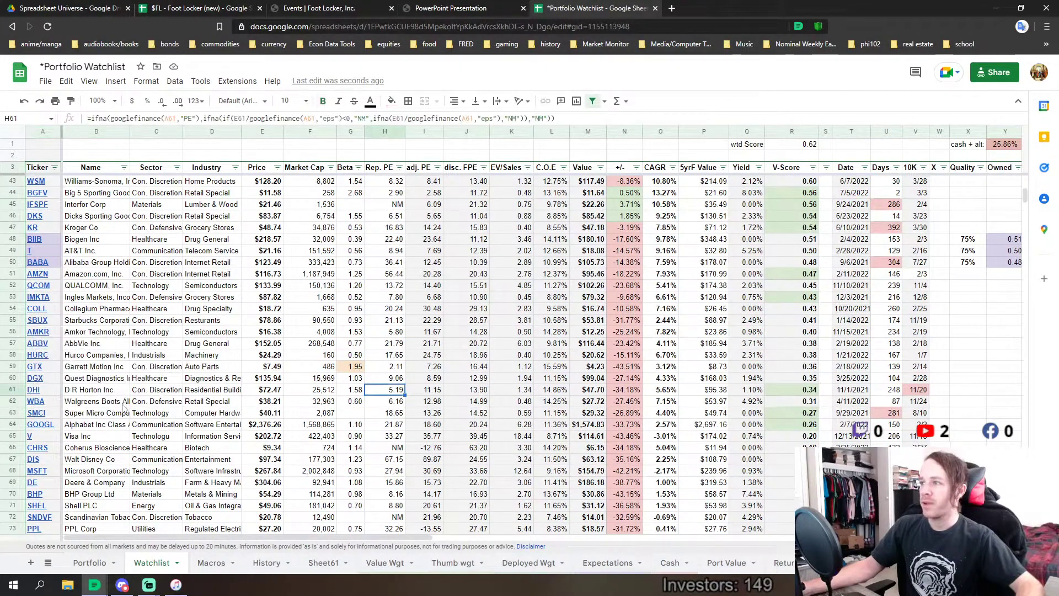
{"action": "scroll", "coordinate": [138, 411], "scroll_direction": "up", "scroll_amount": 5}
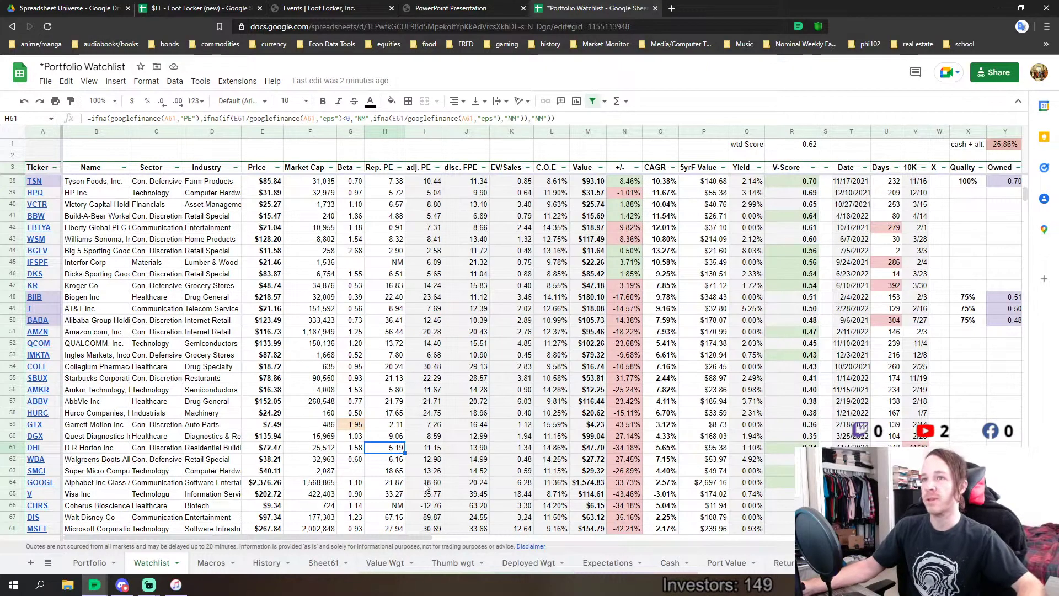
{"action": "scroll", "coordinate": [419, 486], "scroll_direction": "down", "scroll_amount": 1}
{"action": "scroll", "coordinate": [419, 485], "scroll_direction": "down", "scroll_amount": 1}
{"action": "scroll", "coordinate": [408, 483], "scroll_direction": "down", "scroll_amount": 10}
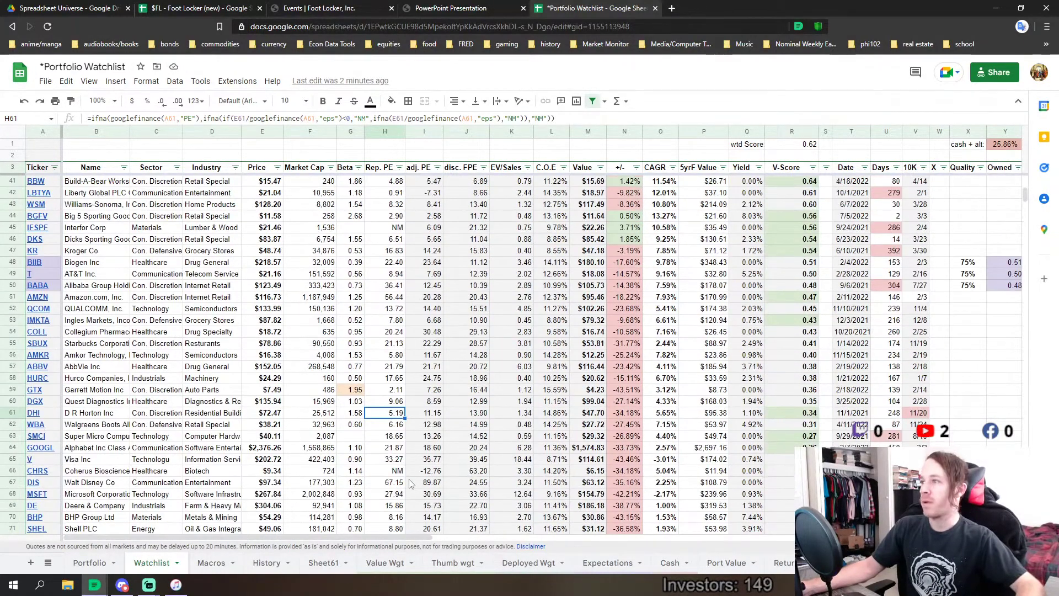
{"action": "scroll", "coordinate": [404, 484], "scroll_direction": "down", "scroll_amount": 7}
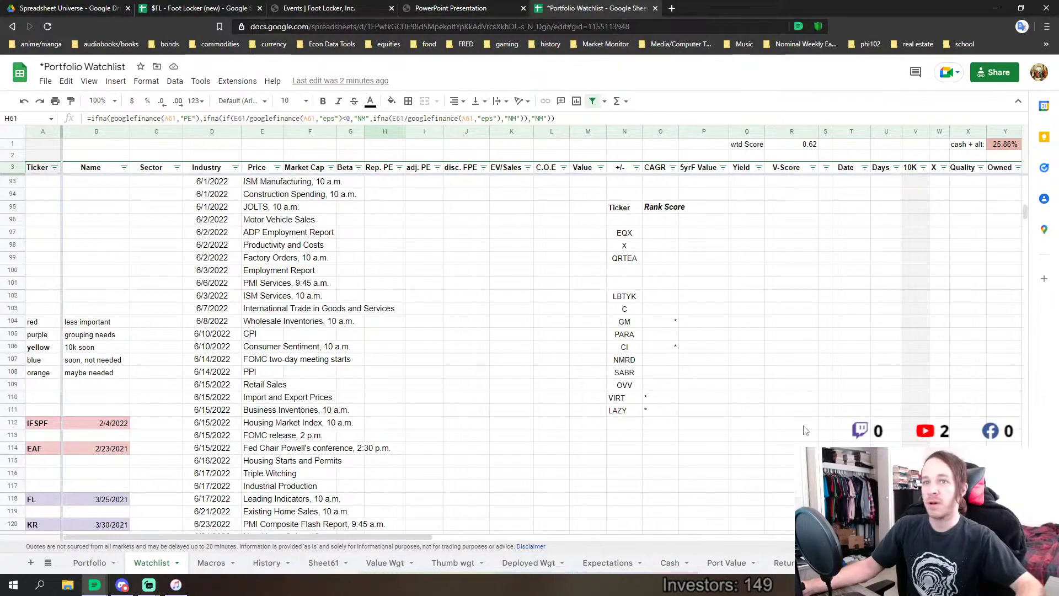
Find GrafTech International (EAF) in the watchlist and select its entire row.
{"action": "scroll", "coordinate": [516, 447], "scroll_direction": "up", "scroll_amount": 2}
{"action": "left_click_drag", "start_coordinate": [1024, 220], "coordinate": [1025, 182]}
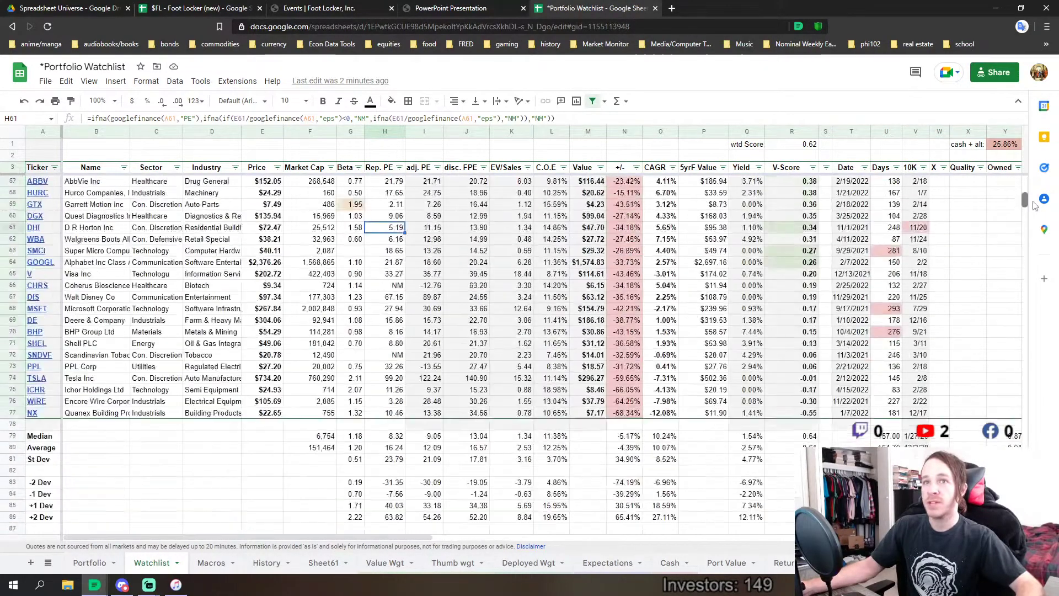
{"action": "scroll", "coordinate": [83, 328], "scroll_direction": "up", "scroll_amount": 1}
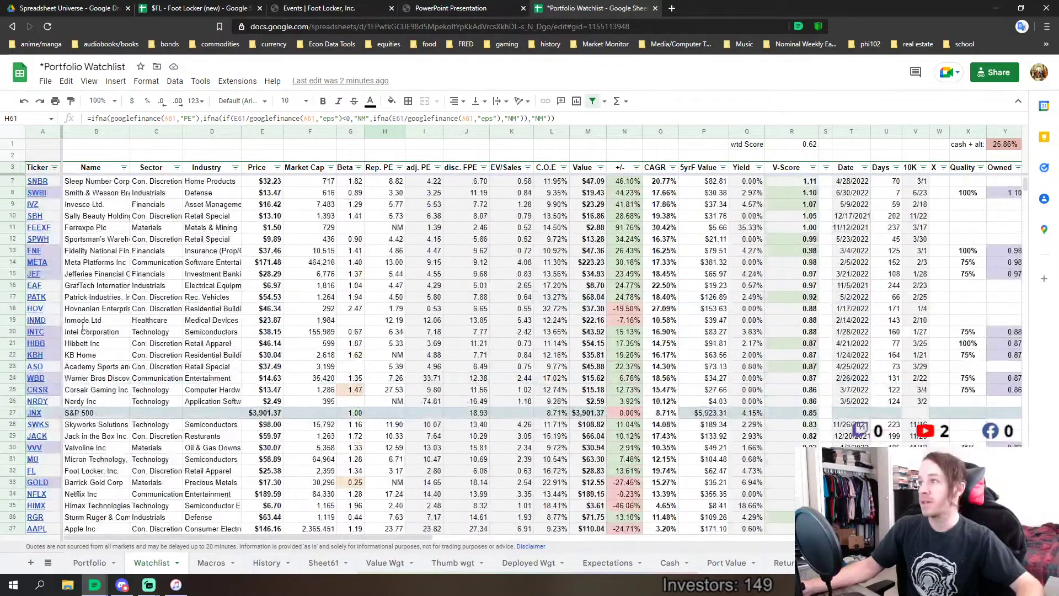
{"action": "left_click", "coordinate": [12, 286]}
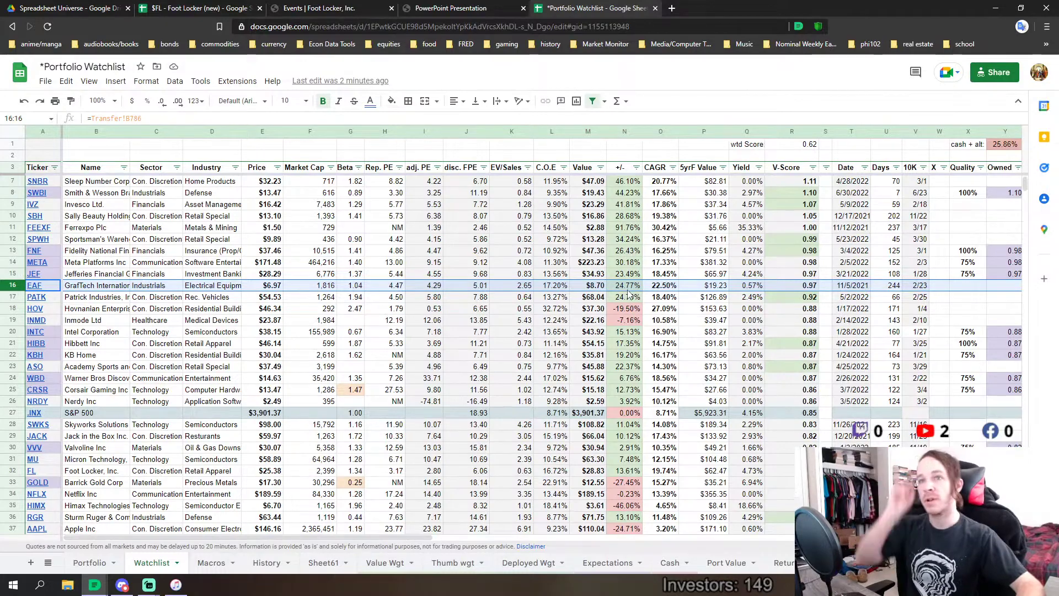
{"action": "scroll", "coordinate": [500, 331], "scroll_direction": "down", "scroll_amount": 2}
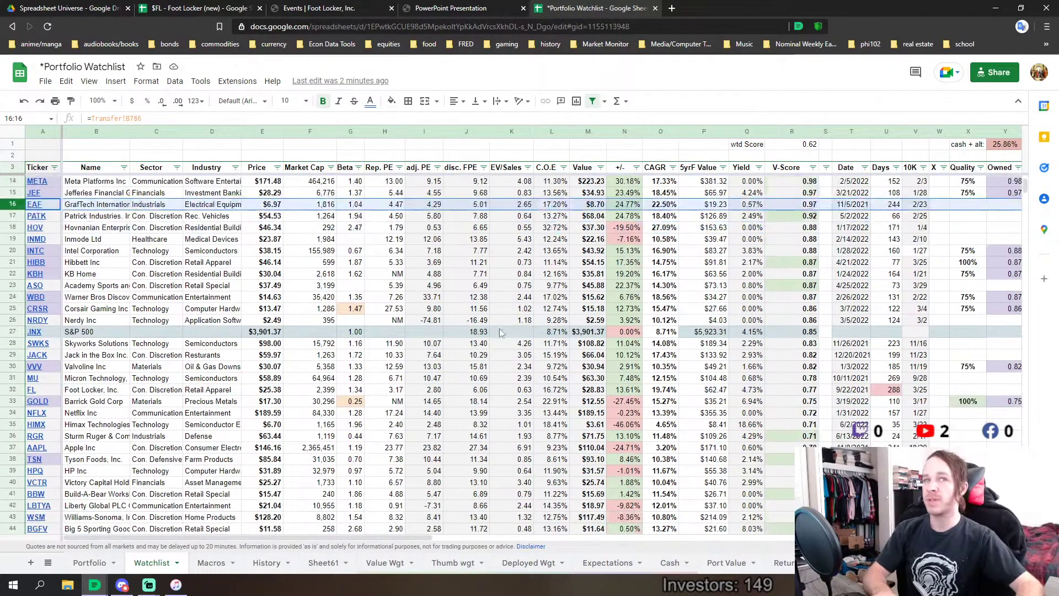
Go back to the colour-coded ticker list and select the red IFSPF and EAF entries, followed by the purple FL entry.
{"action": "left_click", "coordinate": [468, 356]}
{"action": "scroll", "coordinate": [455, 364], "scroll_direction": "down", "scroll_amount": 2}
{"action": "scroll", "coordinate": [455, 364], "scroll_direction": "down", "scroll_amount": 15}
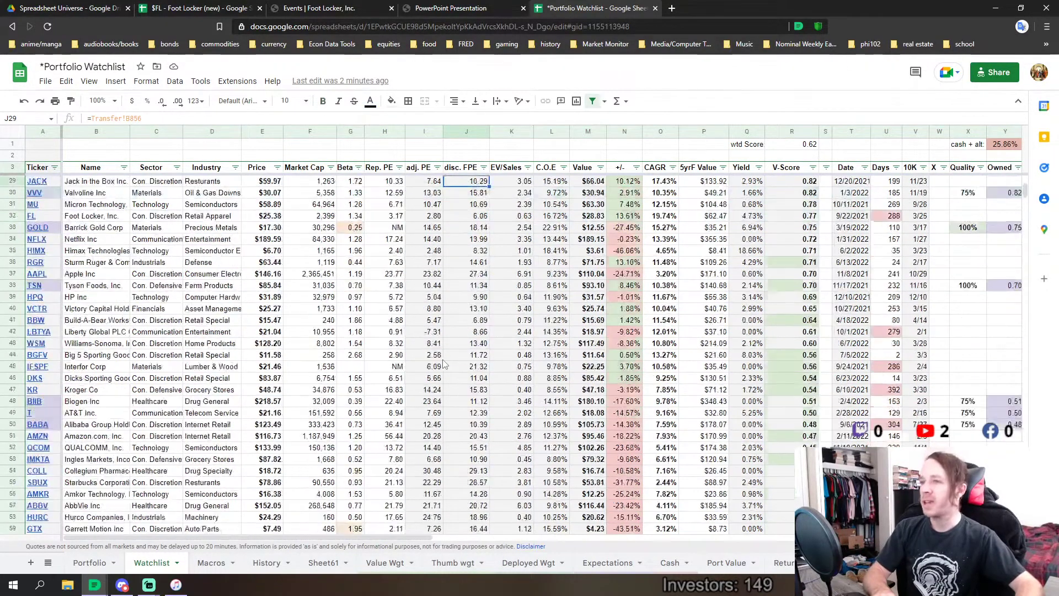
{"action": "scroll", "coordinate": [99, 444], "scroll_direction": "down", "scroll_amount": 4}
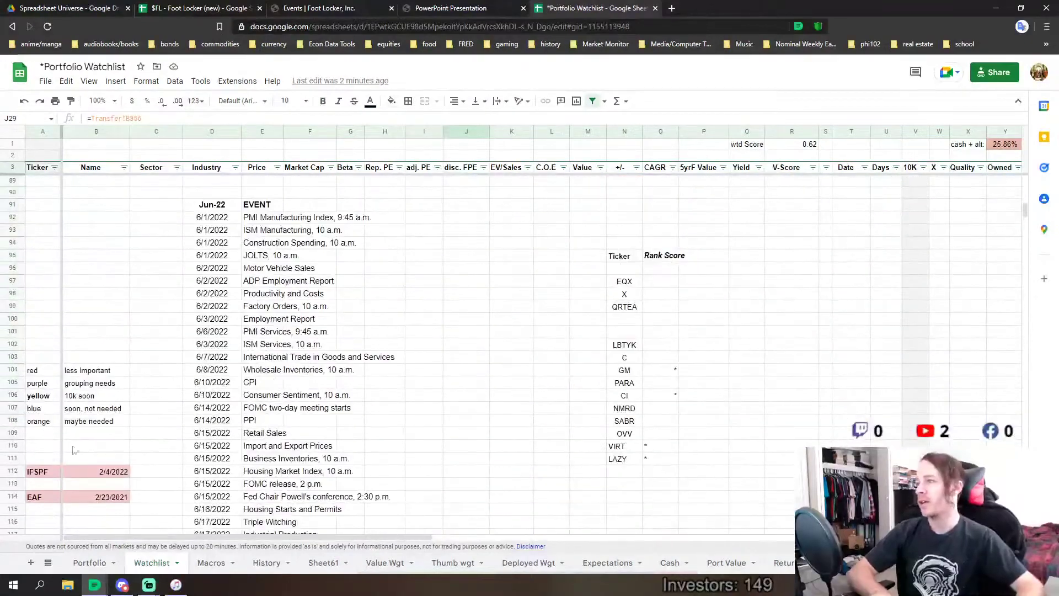
{"action": "scroll", "coordinate": [44, 463], "scroll_direction": "down", "scroll_amount": 1}
{"action": "left_click_drag", "start_coordinate": [39, 417], "coordinate": [108, 436]}
{"action": "scroll", "coordinate": [259, 402], "scroll_direction": "down", "scroll_amount": 3}
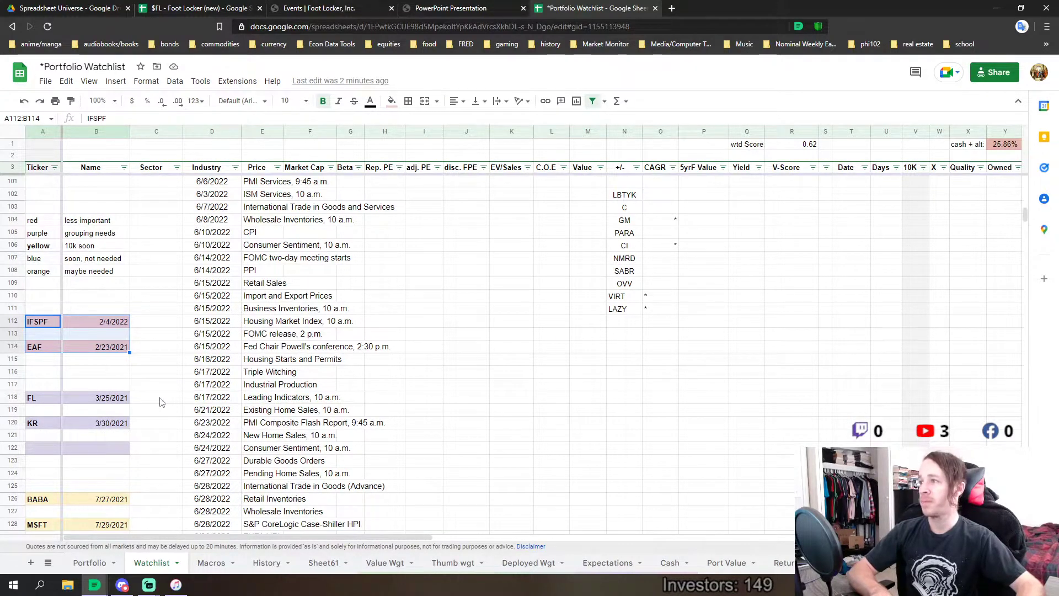
{"action": "left_click_drag", "start_coordinate": [53, 402], "coordinate": [94, 389]}
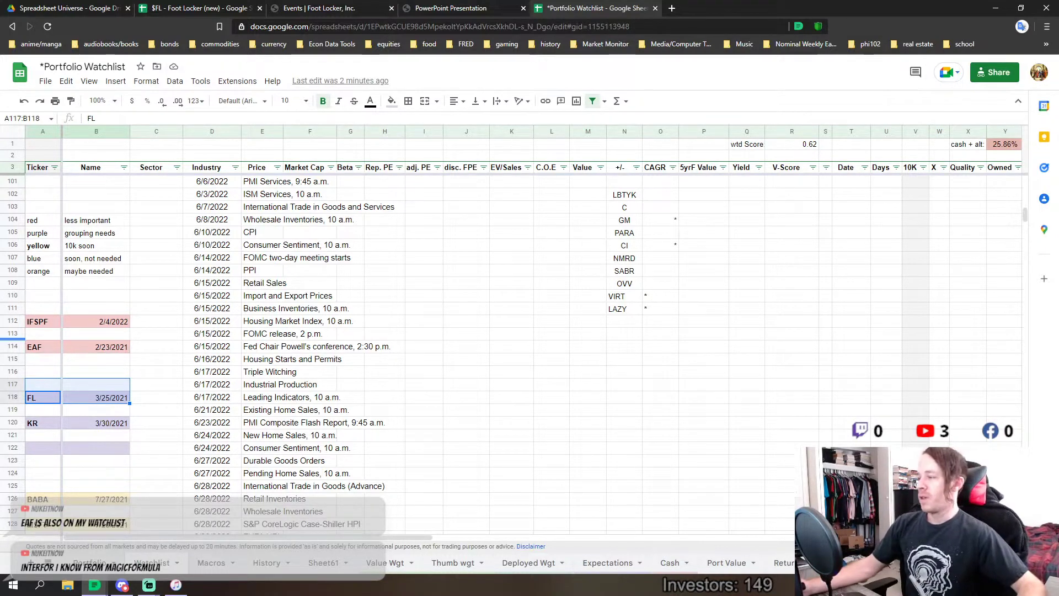
Select the purple KR entry with its date, followed by the yellow BABA, MSFT and SFRRF entries in the colour-coded list.
{"action": "scroll", "coordinate": [123, 407], "scroll_direction": "down", "scroll_amount": 1}
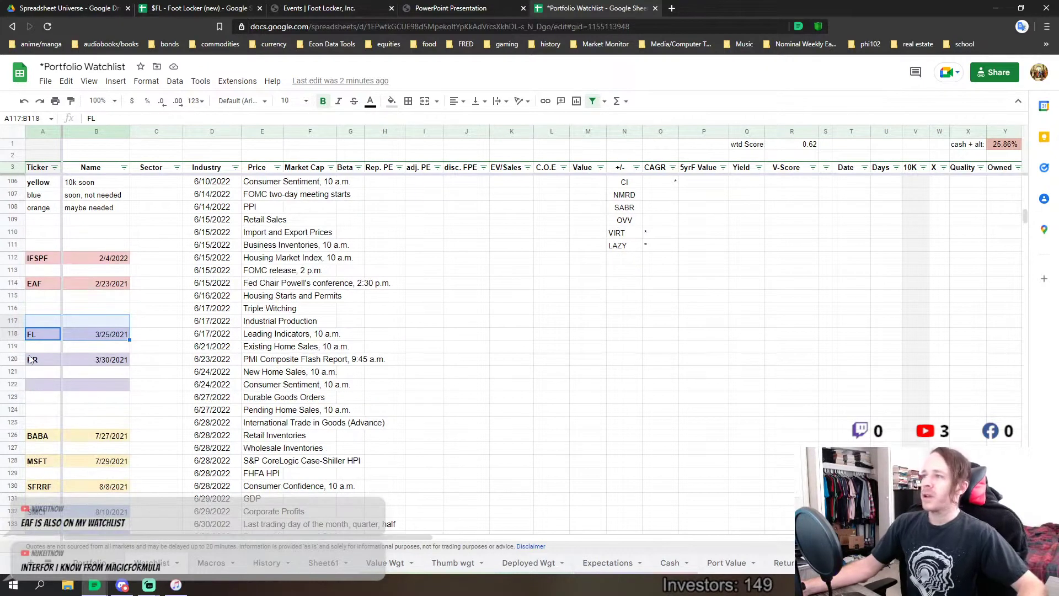
{"action": "left_click", "coordinate": [59, 359]}
{"action": "left_click_drag", "start_coordinate": [60, 362], "coordinate": [110, 361]}
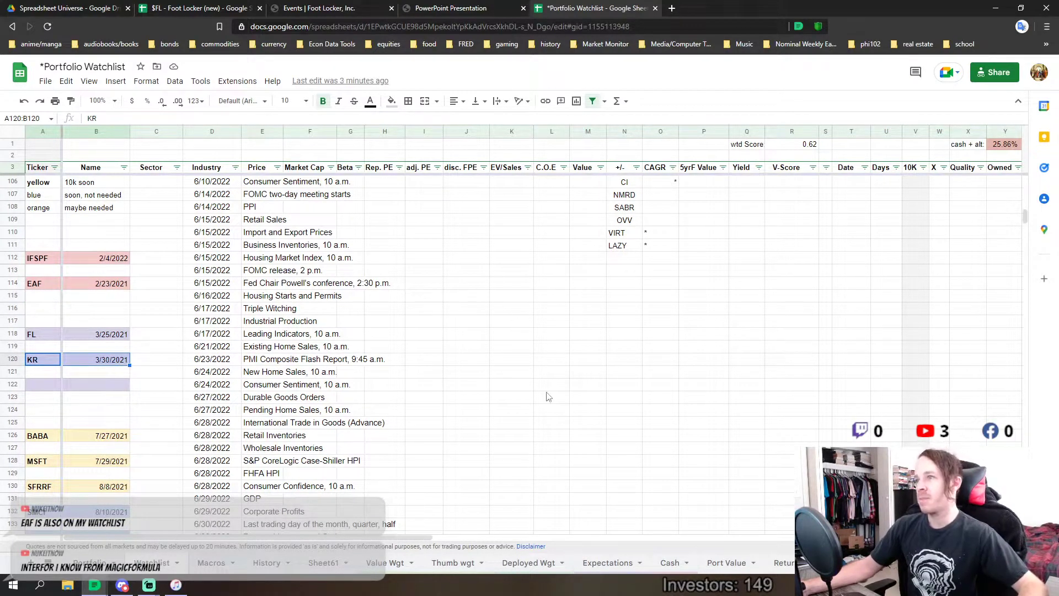
{"action": "scroll", "coordinate": [503, 400], "scroll_direction": "down", "scroll_amount": 2}
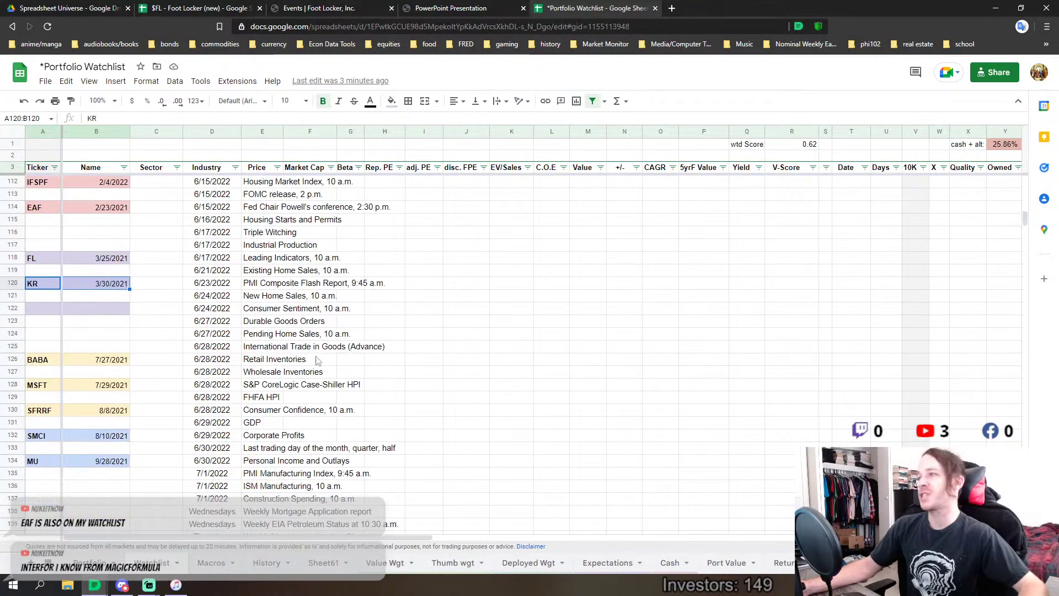
{"action": "left_click_drag", "start_coordinate": [36, 360], "coordinate": [95, 415]}
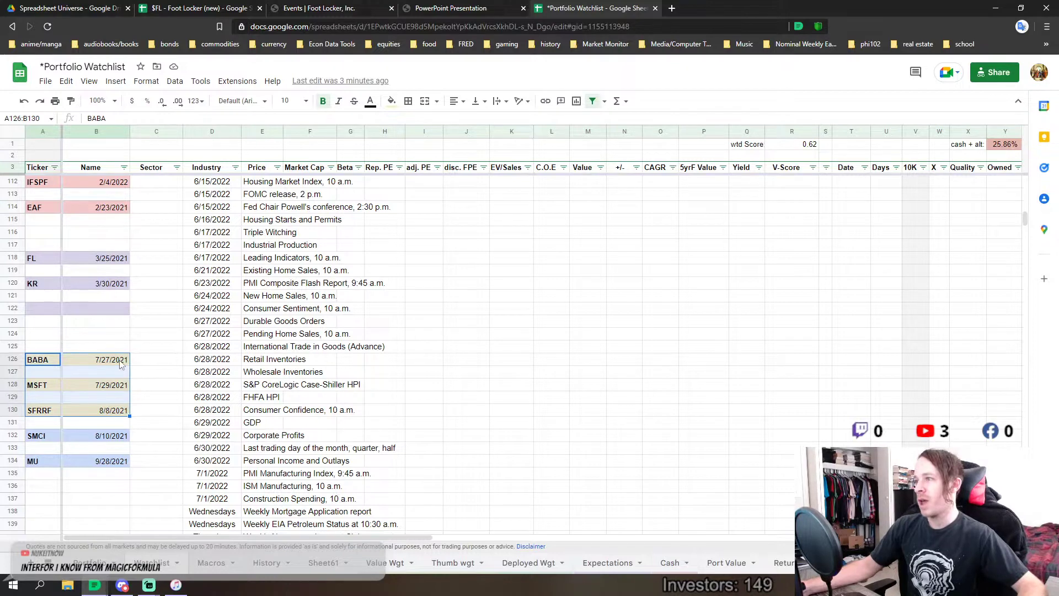
{"action": "left_click", "coordinate": [138, 386]}
{"action": "left_click", "coordinate": [136, 410]}
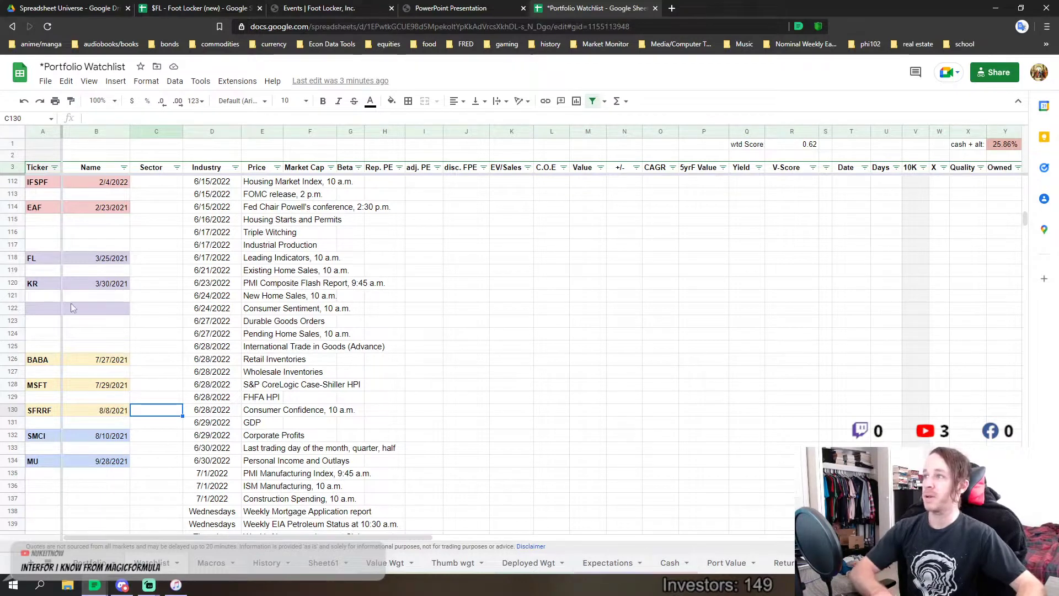
Go back up past the colour key and the Rank Score ticker list towards the main watchlist.
{"action": "scroll", "coordinate": [124, 395], "scroll_direction": "up", "scroll_amount": 2}
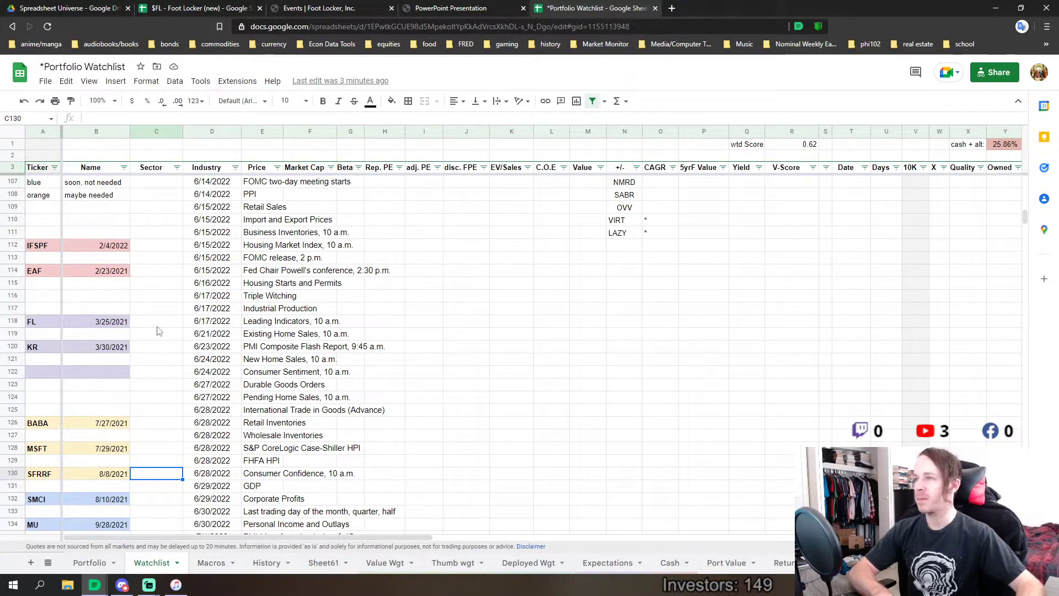
{"action": "scroll", "coordinate": [309, 375], "scroll_direction": "up", "scroll_amount": 2}
{"action": "scroll", "coordinate": [326, 381], "scroll_direction": "up", "scroll_amount": 2}
{"action": "scroll", "coordinate": [588, 344], "scroll_direction": "up", "scroll_amount": 3}
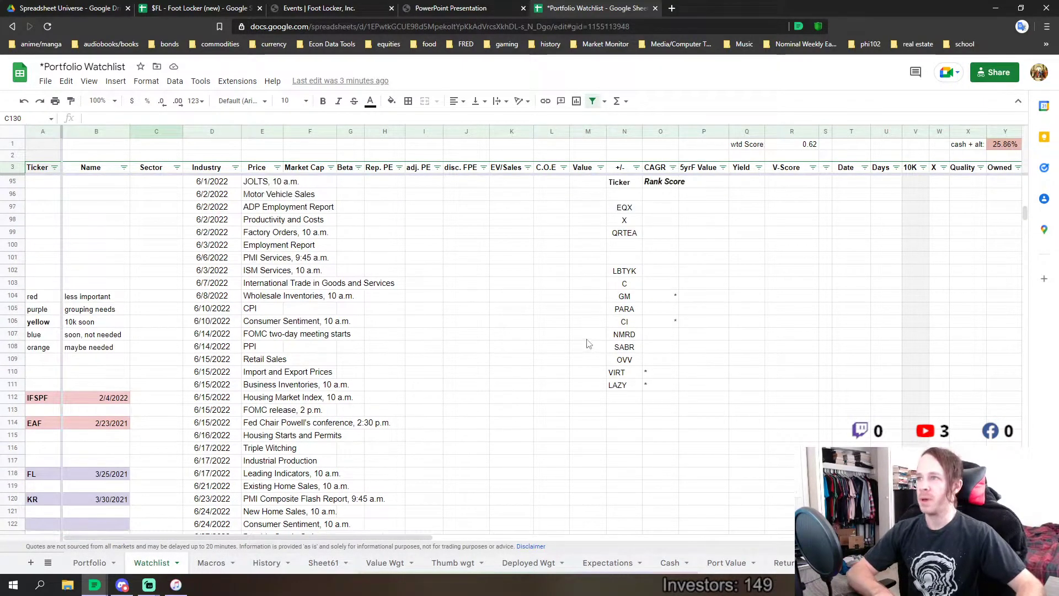
{"action": "scroll", "coordinate": [589, 344], "scroll_direction": "up", "scroll_amount": 15}
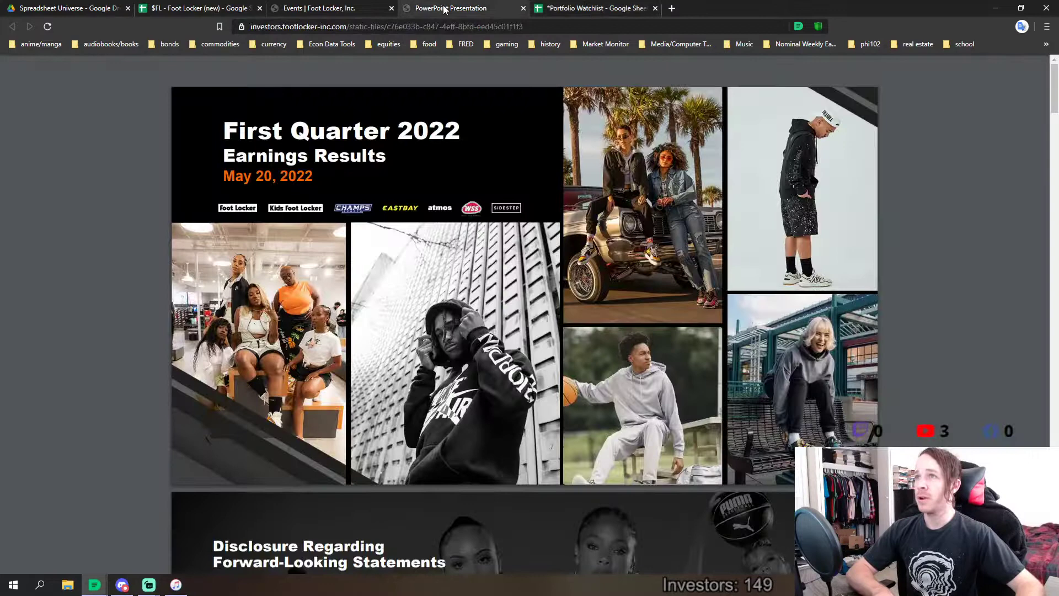
Open Foot Locker's First Quarter 2022 Earnings Results presentation and read through to the First Quarter 2022 Highlights slide.
{"action": "left_click", "coordinate": [444, 8]}
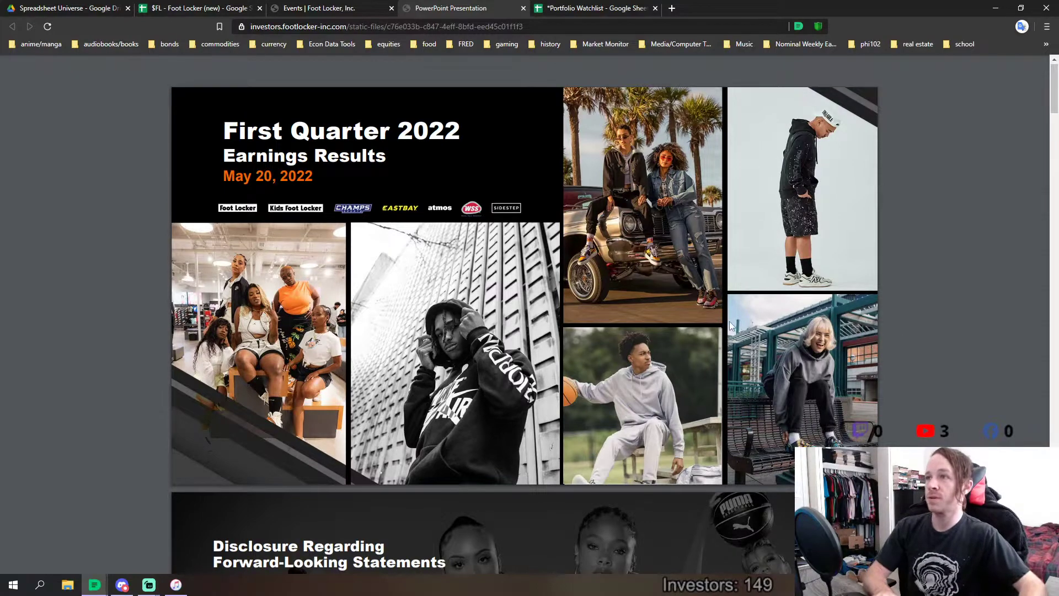
{"action": "scroll", "coordinate": [726, 321], "scroll_direction": "down", "scroll_amount": 3}
{"action": "scroll", "coordinate": [727, 321], "scroll_direction": "down", "scroll_amount": 3}
{"action": "scroll", "coordinate": [727, 321], "scroll_direction": "down", "scroll_amount": 6}
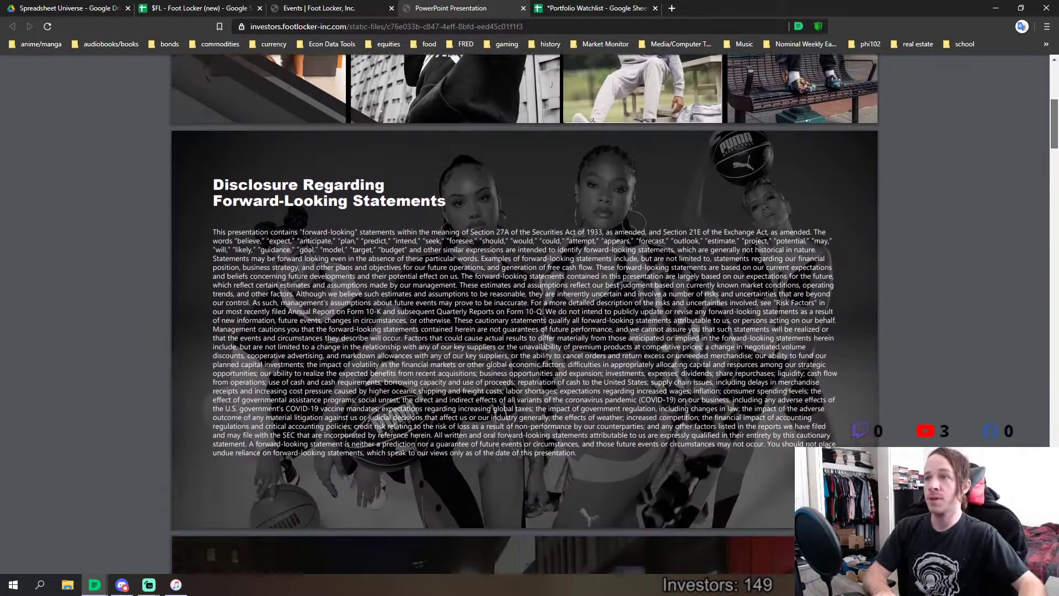
{"action": "scroll", "coordinate": [524, 315], "scroll_direction": "down", "scroll_amount": 7}
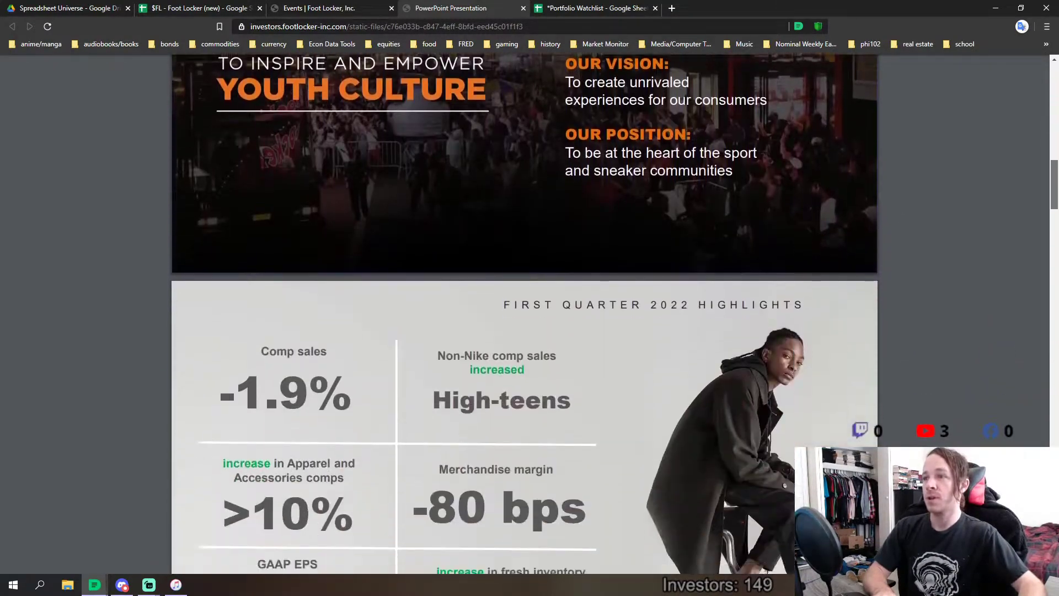
{"action": "scroll", "coordinate": [524, 314], "scroll_direction": "down", "scroll_amount": 2}
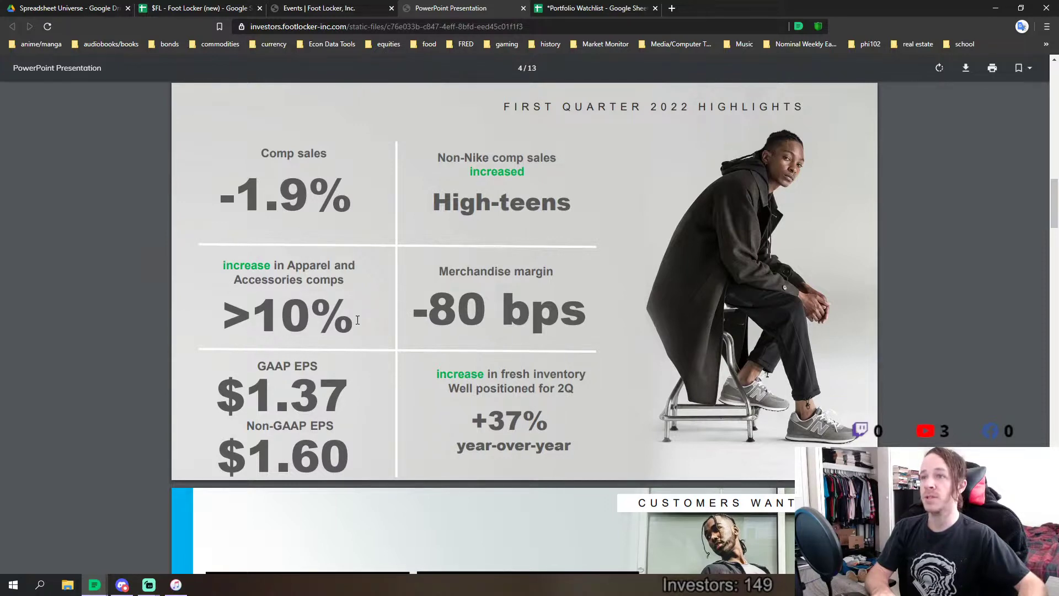
Read the Customers Want Choice slide and the 1Q Comp Detail slides by customer group and by region.
{"action": "scroll", "coordinate": [364, 331], "scroll_direction": "down", "scroll_amount": 5}
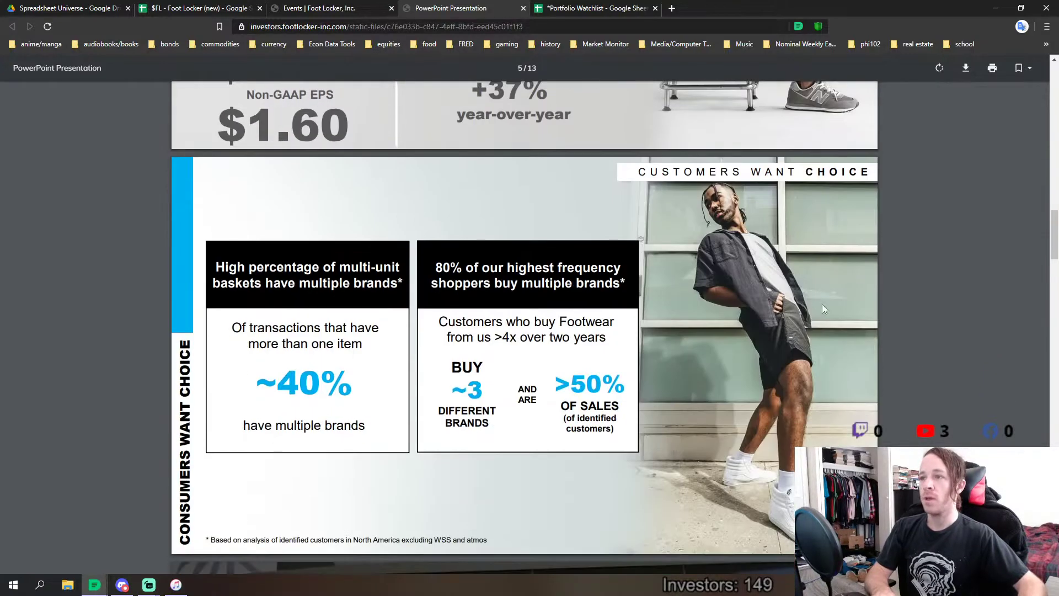
{"action": "left_click_drag", "start_coordinate": [1055, 246], "coordinate": [1025, 360]}
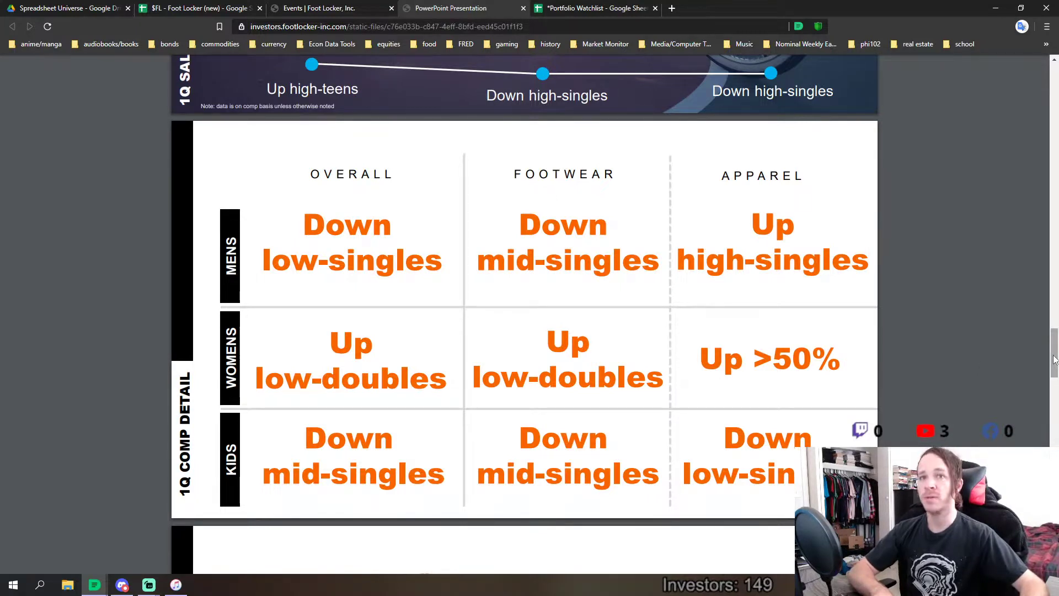
{"action": "left_click_drag", "start_coordinate": [1054, 359], "coordinate": [1049, 393]}
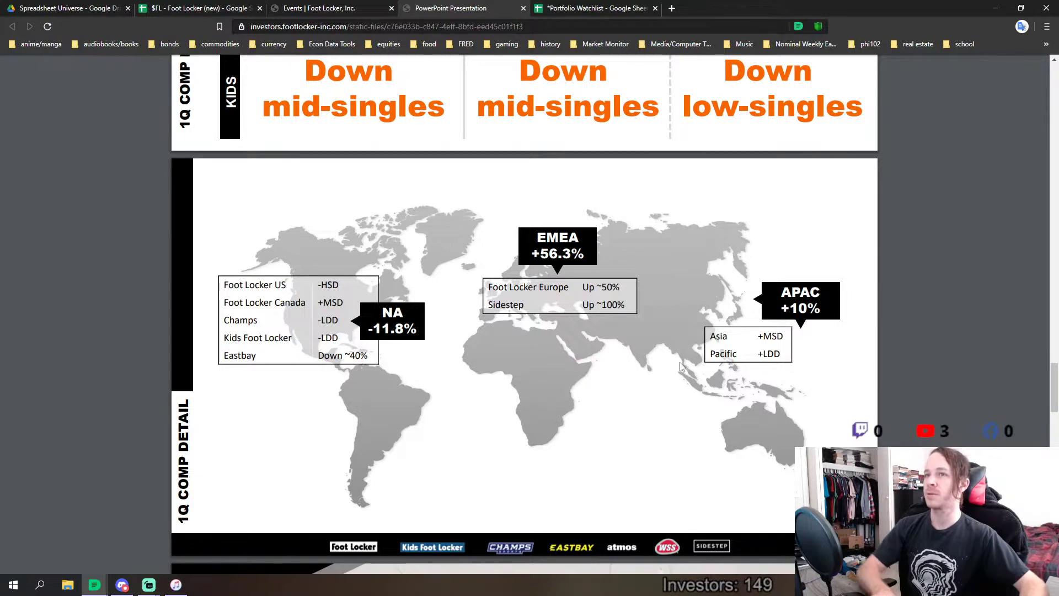
{"action": "scroll", "coordinate": [606, 383], "scroll_direction": "down", "scroll_amount": 1}
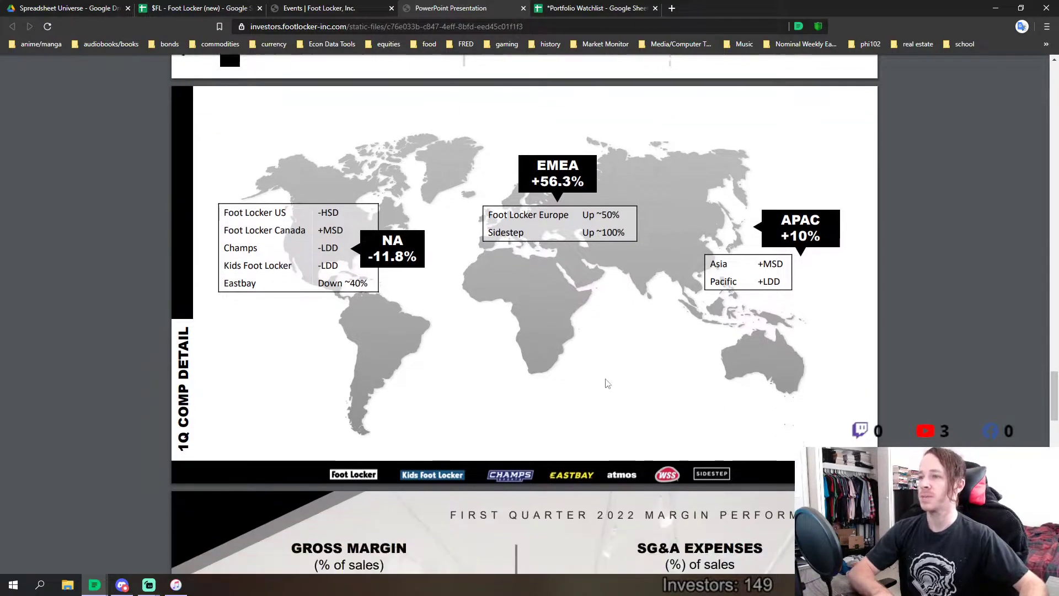
Review the first-quarter margin performance, the 2022 Financial Outlook table and the WSS + atmos growth profile.
{"action": "scroll", "coordinate": [607, 383], "scroll_direction": "down", "scroll_amount": 2}
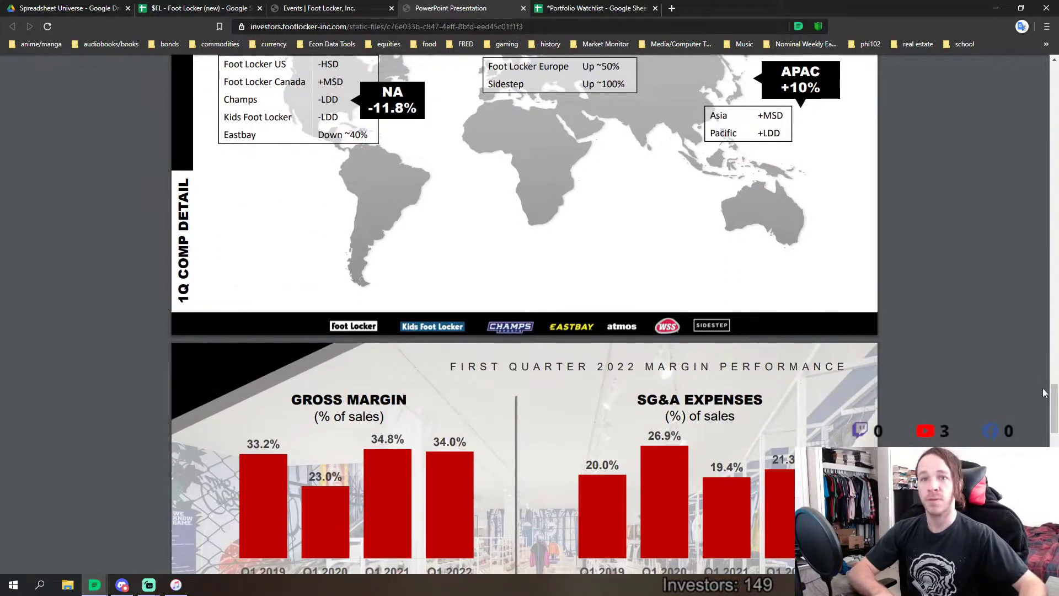
{"action": "scroll", "coordinate": [606, 384], "scroll_direction": "down", "scroll_amount": 2}
{"action": "scroll", "coordinate": [607, 383], "scroll_direction": "down", "scroll_amount": 7}
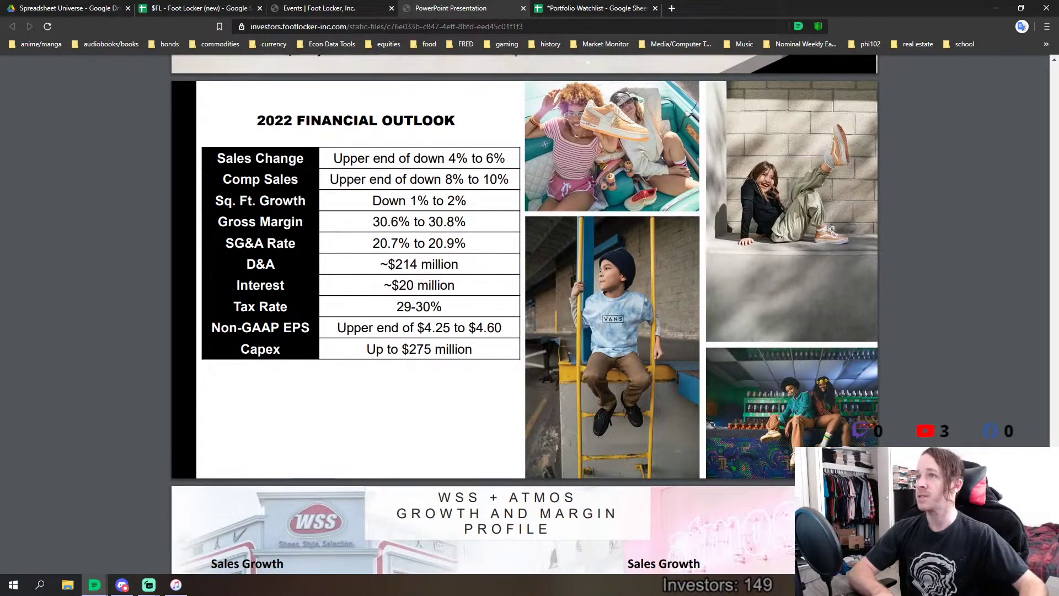
{"action": "scroll", "coordinate": [523, 313], "scroll_direction": "up", "scroll_amount": 1}
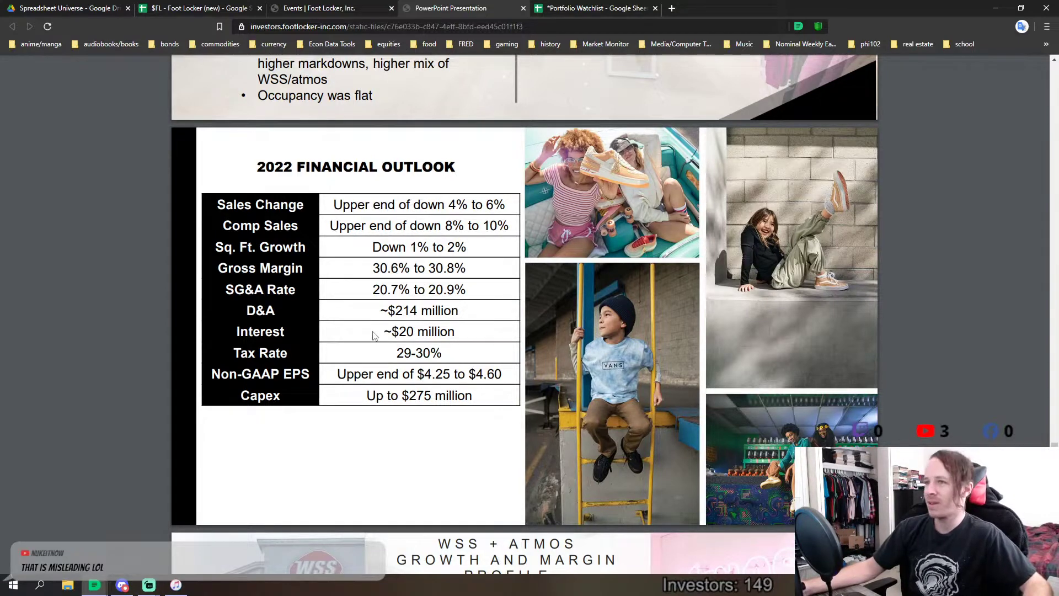
{"action": "scroll", "coordinate": [380, 358], "scroll_direction": "down", "scroll_amount": 4}
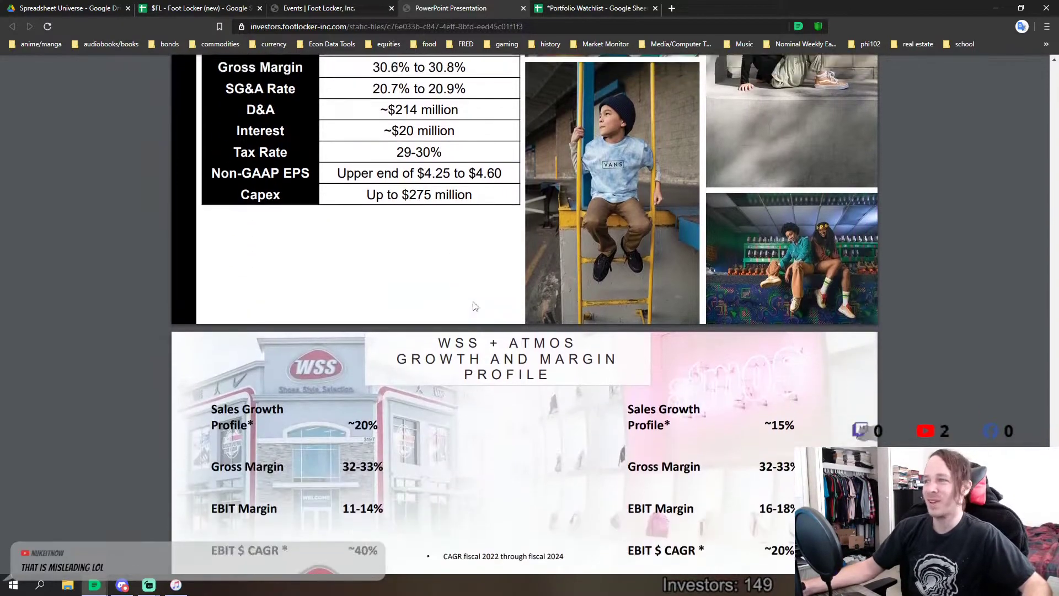
{"action": "scroll", "coordinate": [473, 303], "scroll_direction": "up", "scroll_amount": 2}
Switch to the $FL - Foot Locker (new) spreadsheet and examine the revenue projections and income statements on the Fundamentals sheet.
{"action": "left_click", "coordinate": [198, 8]}
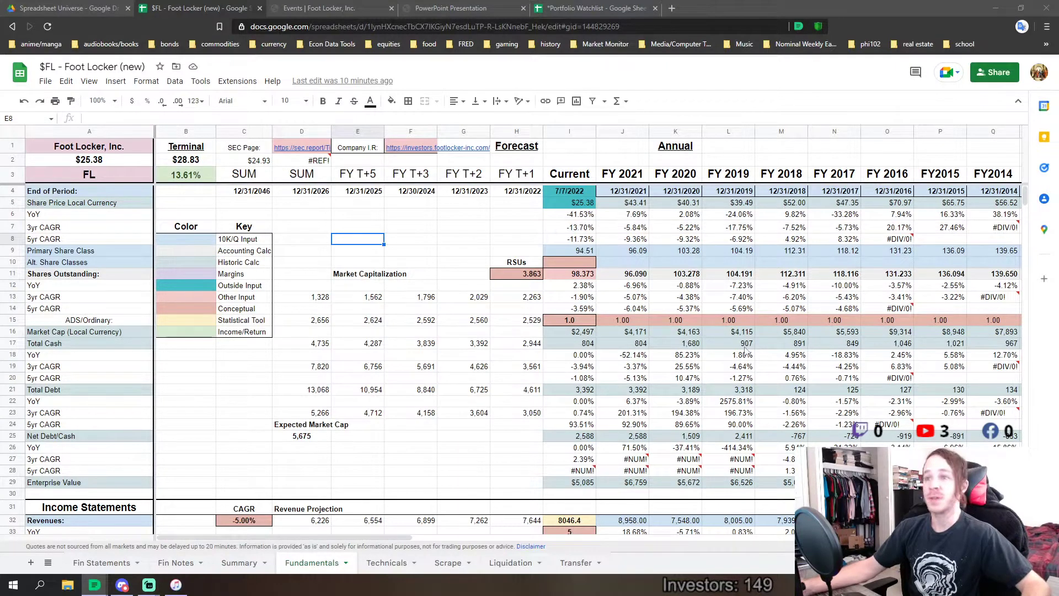
{"action": "scroll", "coordinate": [744, 352], "scroll_direction": "down", "scroll_amount": 7}
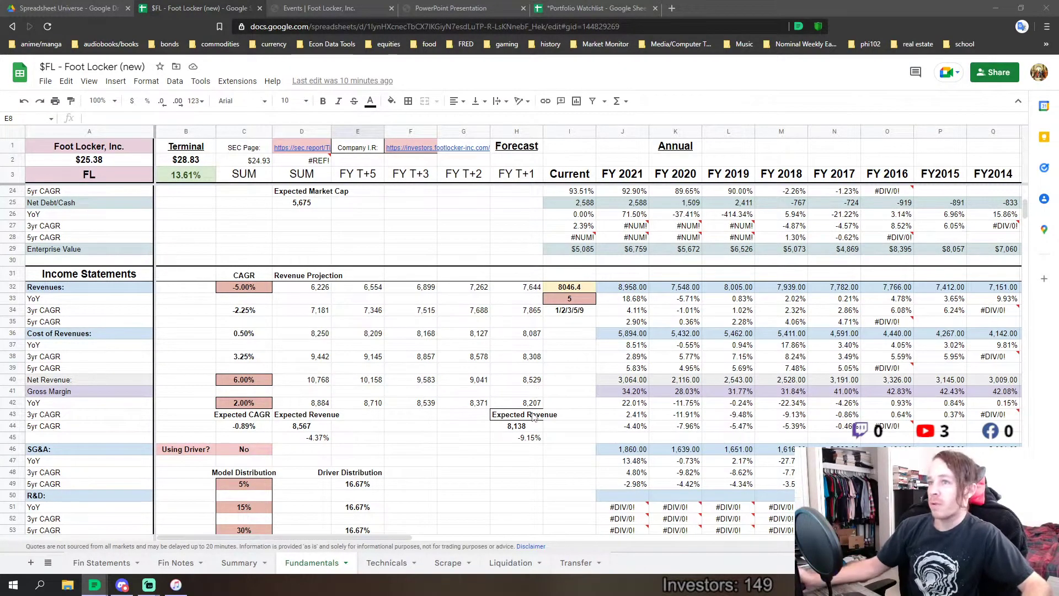
{"action": "scroll", "coordinate": [550, 447], "scroll_direction": "up", "scroll_amount": 2}
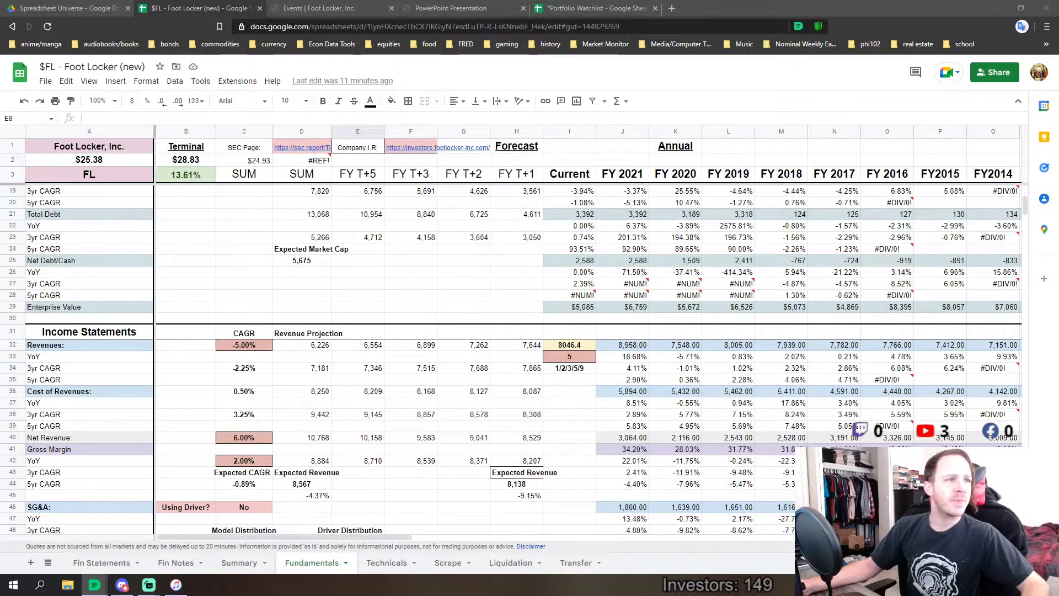
Show the Summary sheet of the Foot Locker model and select the discount rate value.
{"action": "left_click", "coordinate": [240, 563]}
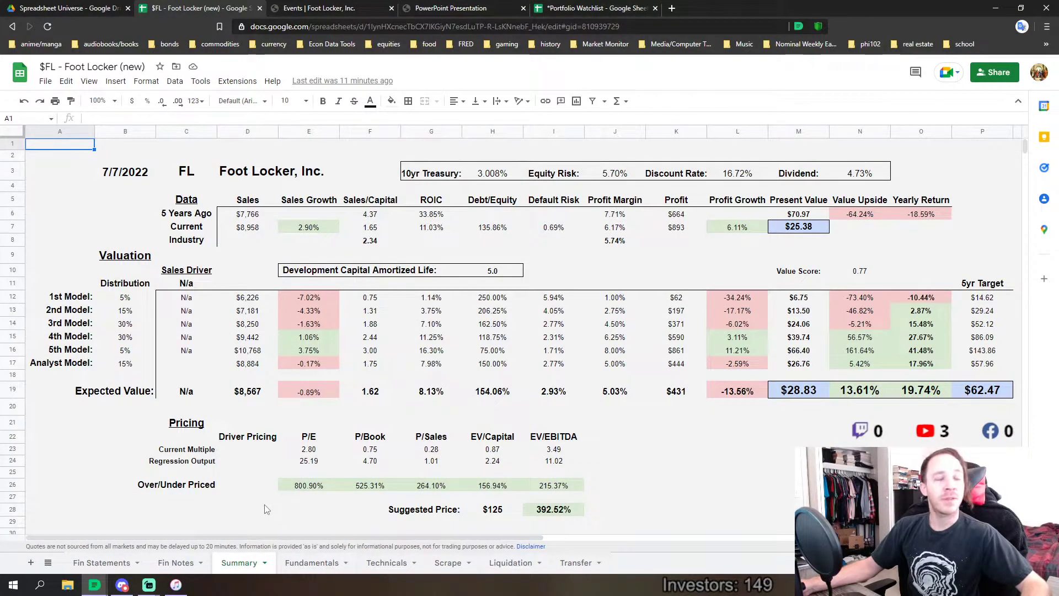
{"action": "left_click", "coordinate": [728, 175]}
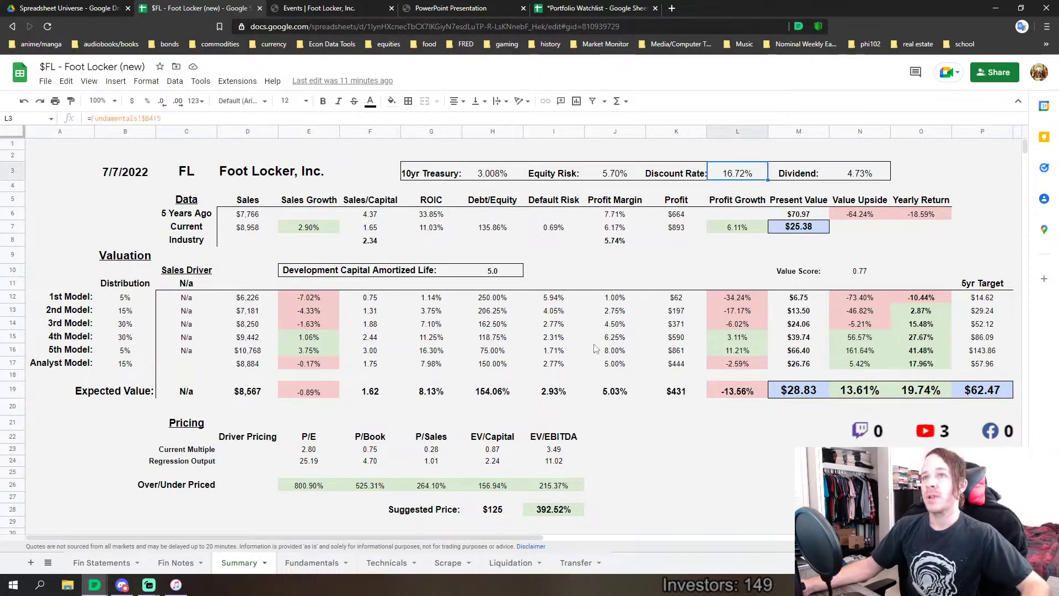
Return to the Fundamentals sheet and select the FY 2021 revenue, followed by its year-over-year growth.
{"action": "left_click", "coordinate": [308, 563]}
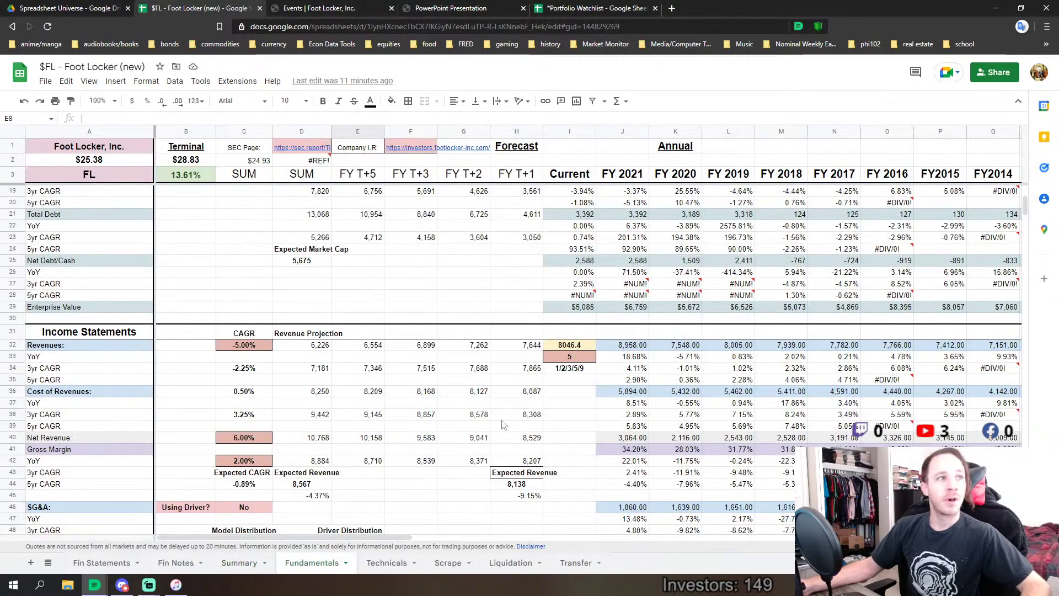
{"action": "left_click", "coordinate": [317, 298]}
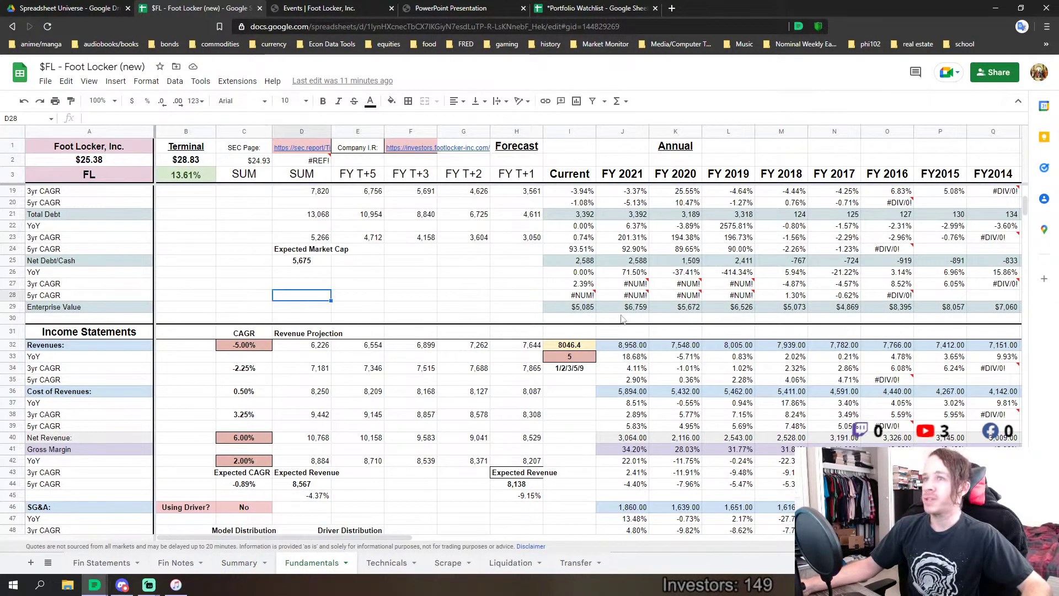
{"action": "scroll", "coordinate": [623, 319], "scroll_direction": "down", "scroll_amount": 2}
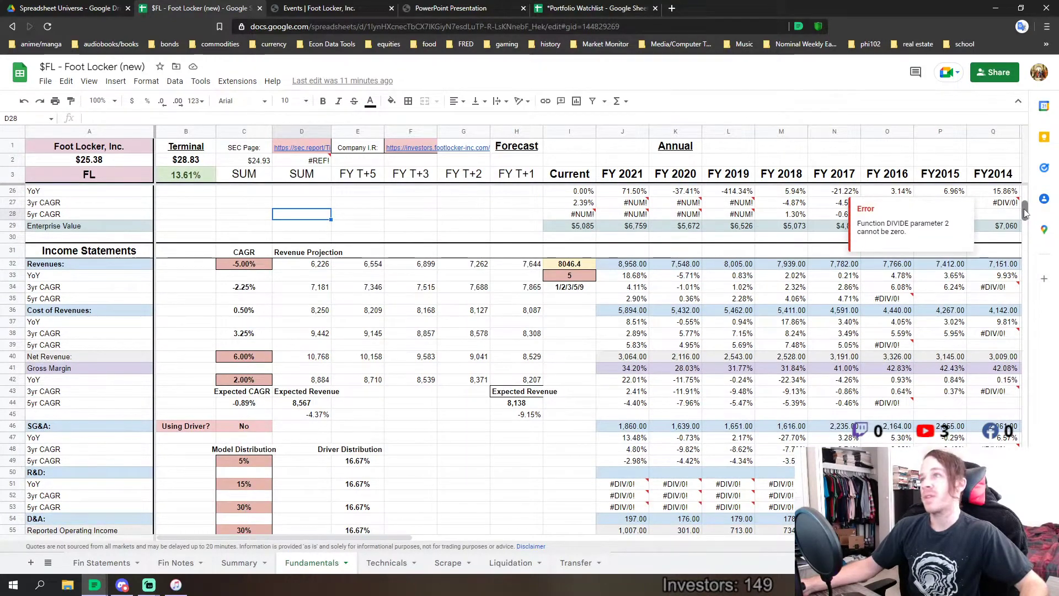
{"action": "scroll", "coordinate": [1025, 213], "scroll_direction": "down", "scroll_amount": 3}
{"action": "scroll", "coordinate": [1024, 212], "scroll_direction": "up", "scroll_amount": 5}
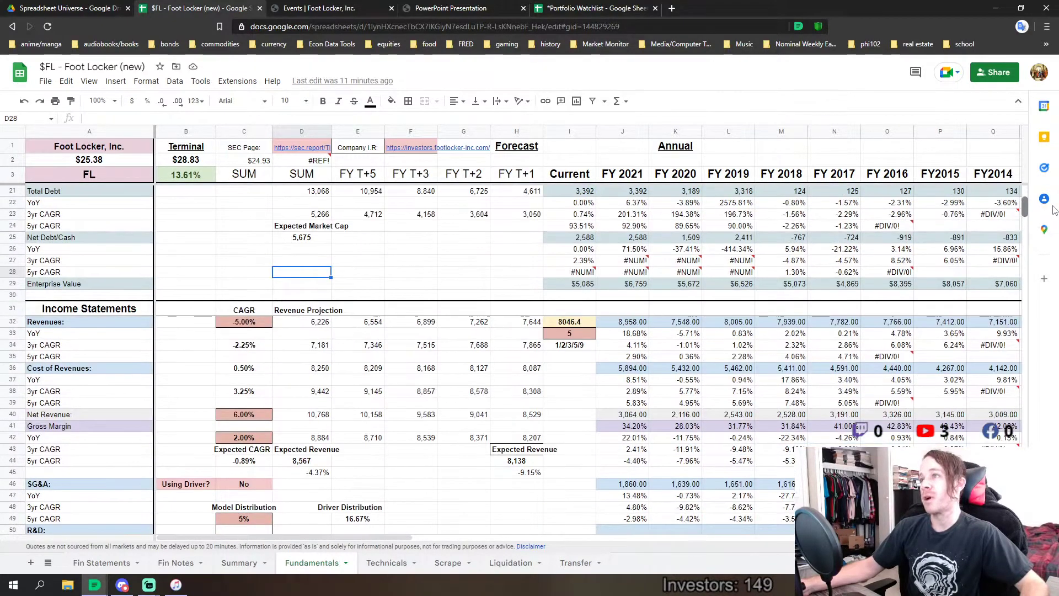
{"action": "left_click", "coordinate": [644, 324]}
{"action": "left_click", "coordinate": [637, 336]}
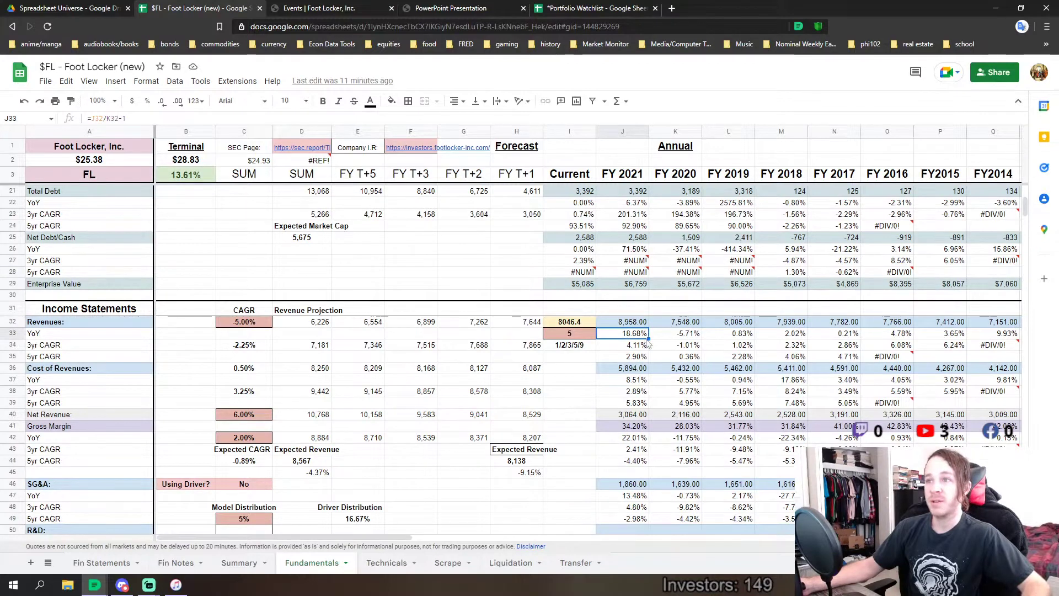
Examine the rows from R&D to reported net income on the Fundamentals sheet.
{"action": "scroll", "coordinate": [528, 433], "scroll_direction": "down", "scroll_amount": 10}
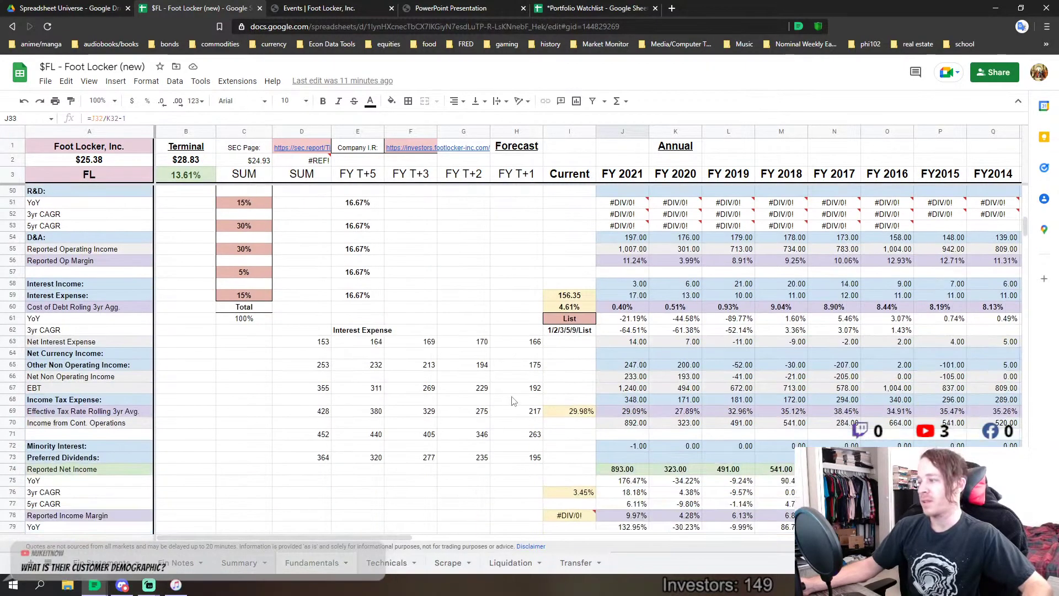
{"action": "mouse_move", "coordinate": [873, 225]}
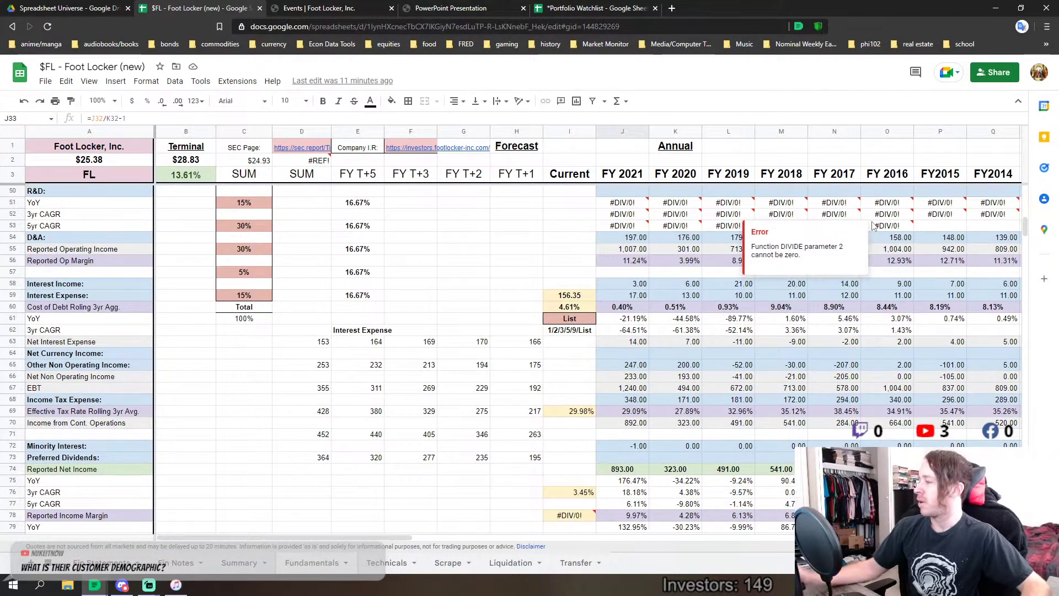
{"action": "left_click", "coordinate": [486, 236]}
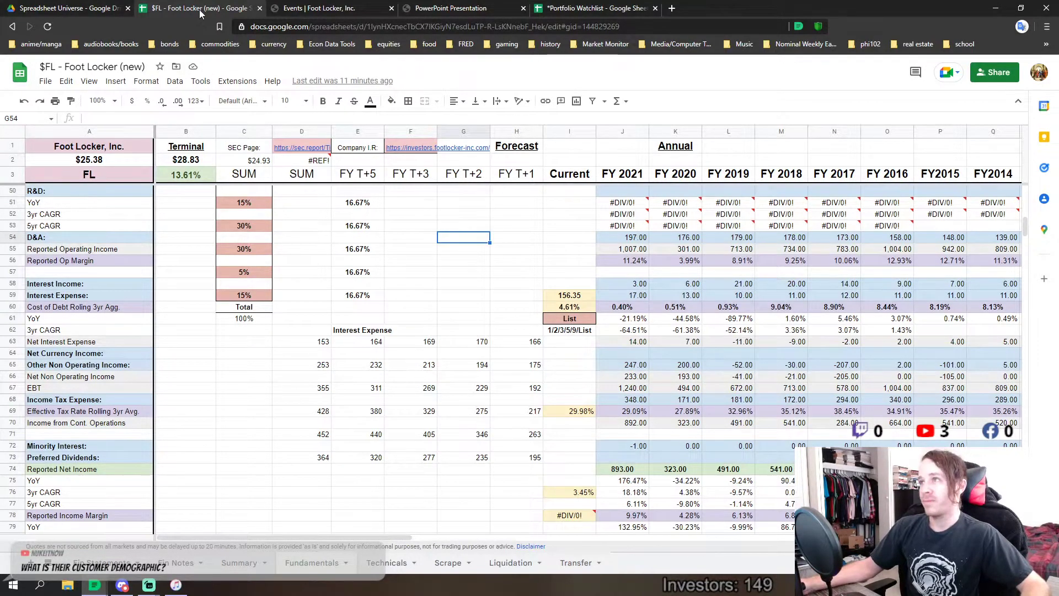
Check Foot Locker's investor events page and return to the Q1 2022 earnings presentation at the financial outlook slide.
{"action": "left_click", "coordinate": [315, 7]}
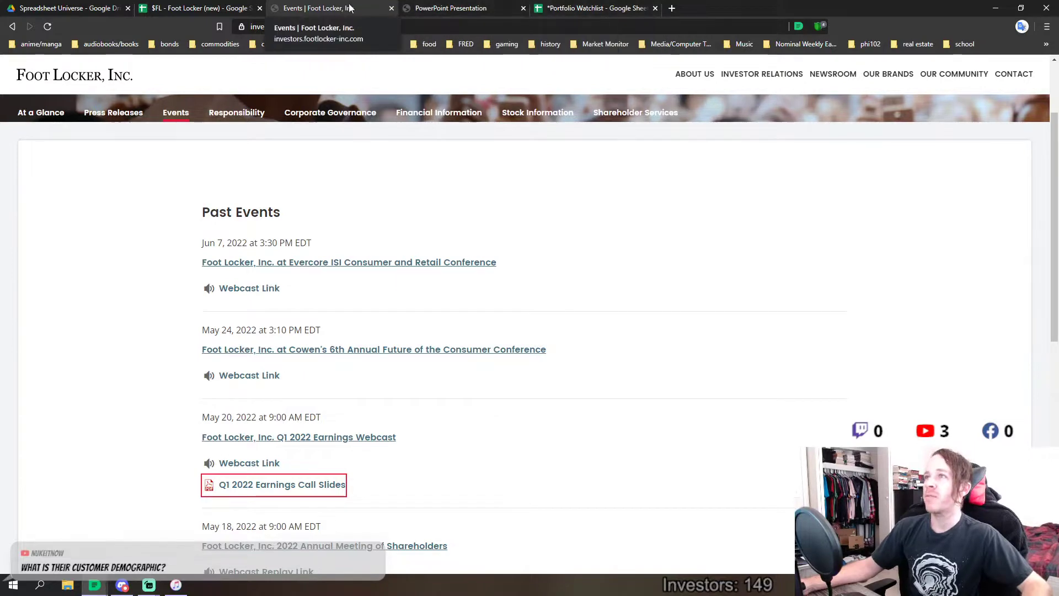
{"action": "left_click", "coordinate": [435, 7]}
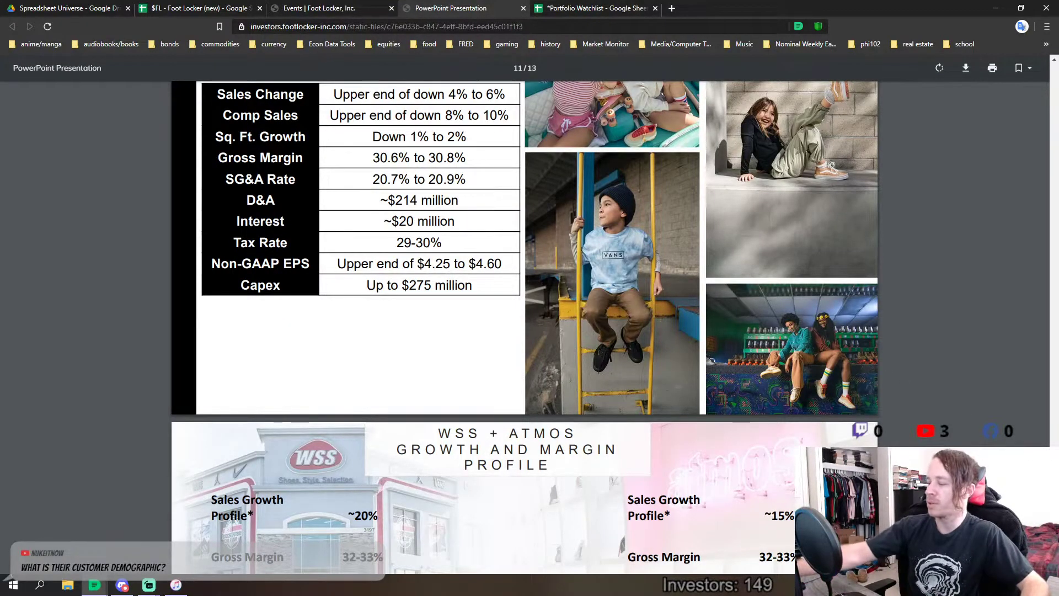
Go back through the earnings presentation from the 2022 financial outlook to the 1Q comp detail slide for mens, womens and kids.
{"action": "scroll", "coordinate": [524, 325], "scroll_direction": "up", "scroll_amount": 3}
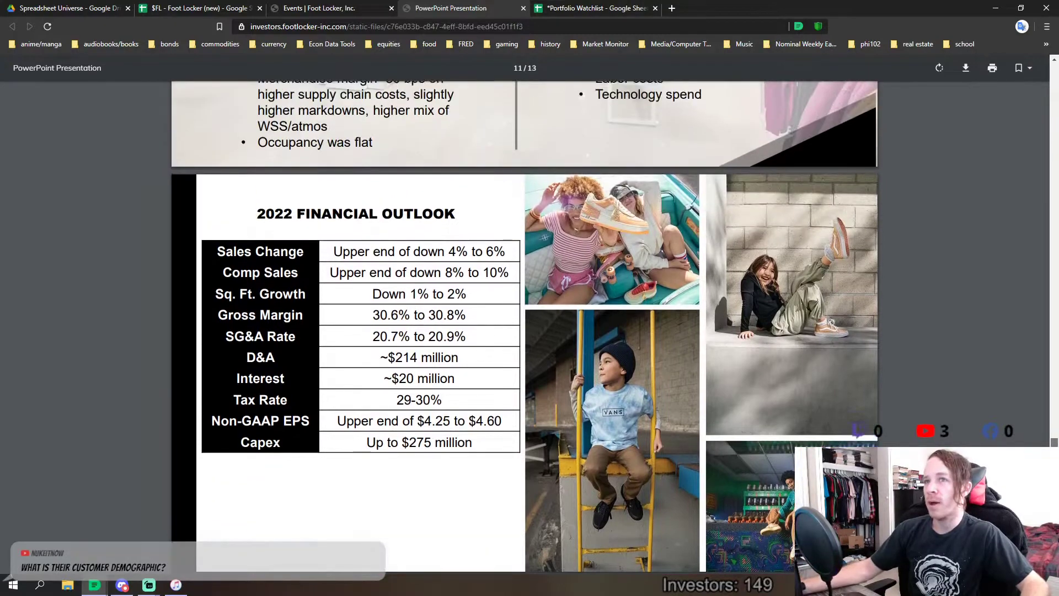
{"action": "scroll", "coordinate": [1024, 432], "scroll_direction": "up", "scroll_amount": 9}
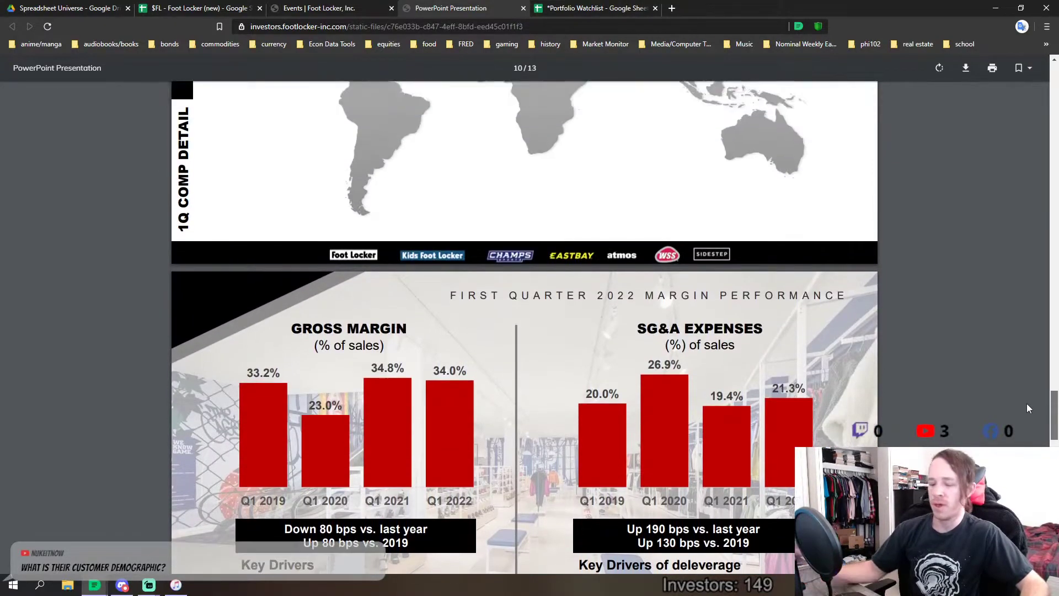
{"action": "scroll", "coordinate": [1027, 402], "scroll_direction": "up", "scroll_amount": 10}
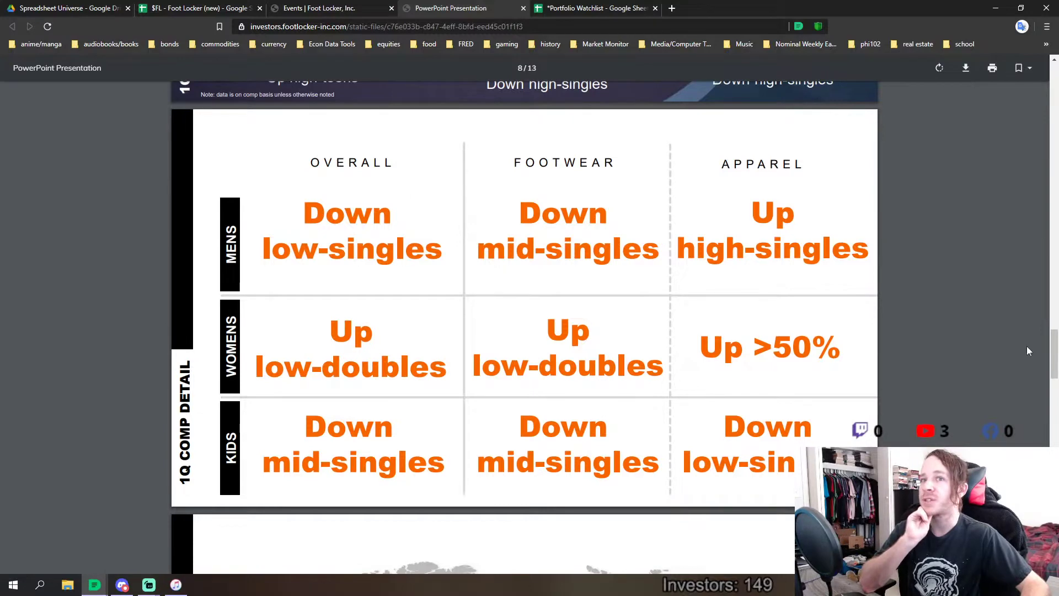
{"action": "scroll", "coordinate": [1027, 351], "scroll_direction": "down", "scroll_amount": 7}
{"action": "scroll", "coordinate": [1027, 350], "scroll_direction": "up", "scroll_amount": 3}
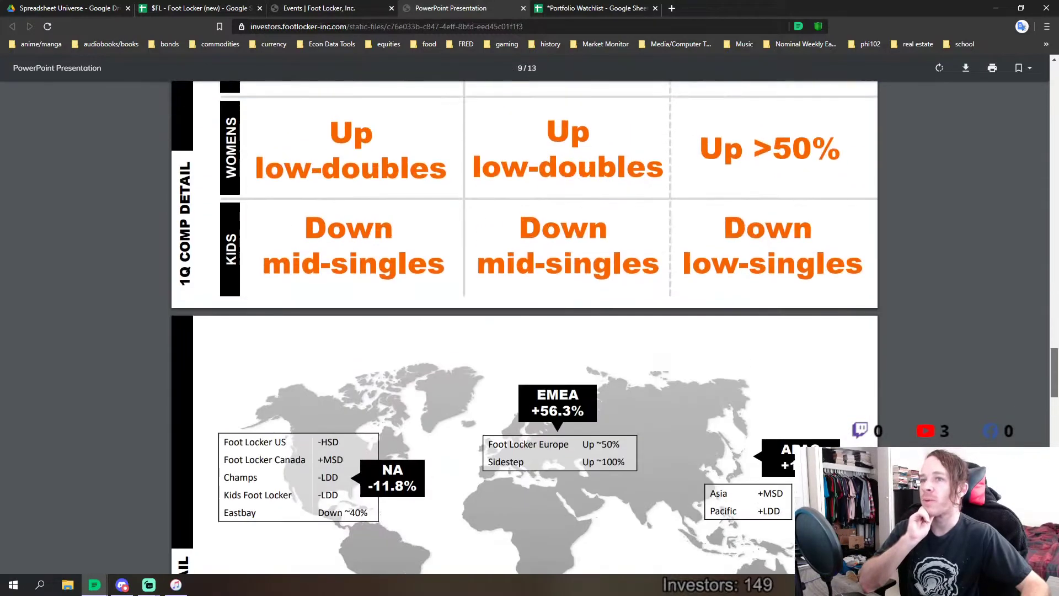
{"action": "scroll", "coordinate": [524, 326], "scroll_direction": "up", "scroll_amount": 3}
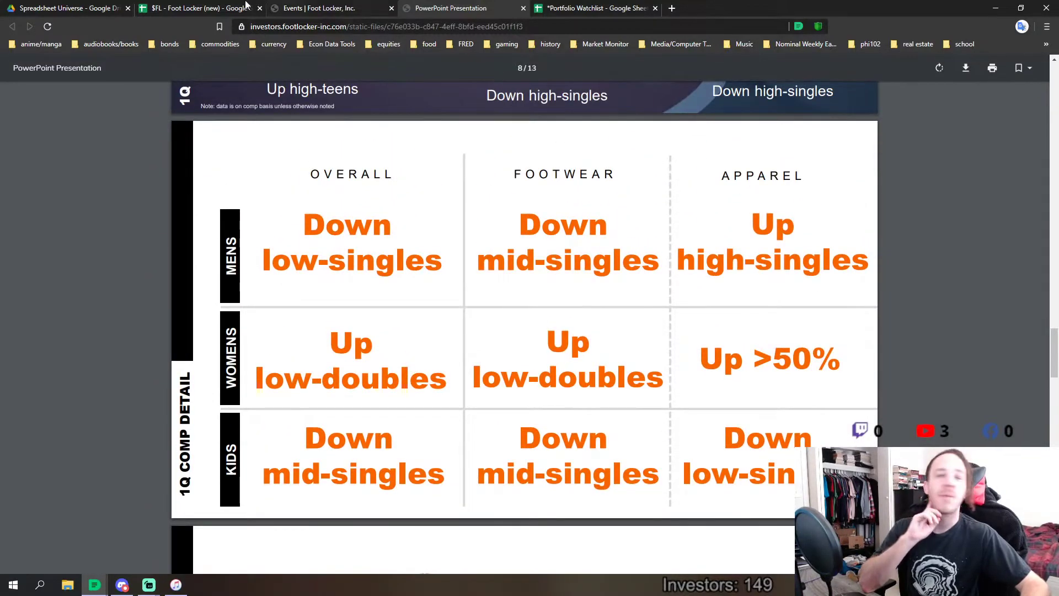
Return to the Foot Locker model's Fundamentals sheet and examine the rows from reported operating income down to the balance sheet assets.
{"action": "left_click", "coordinate": [246, 6]}
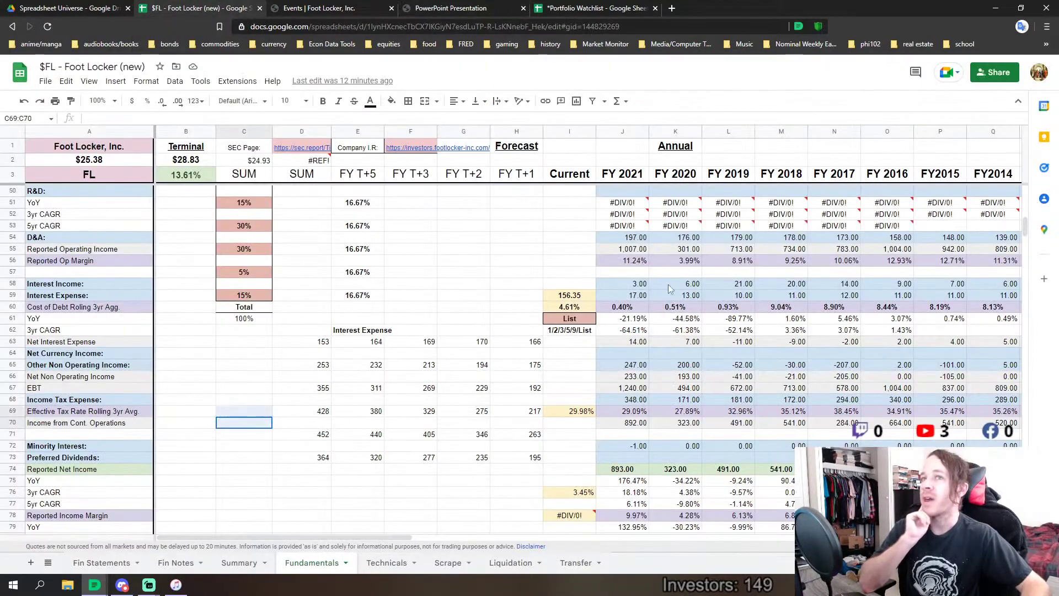
{"action": "left_click", "coordinate": [535, 249]}
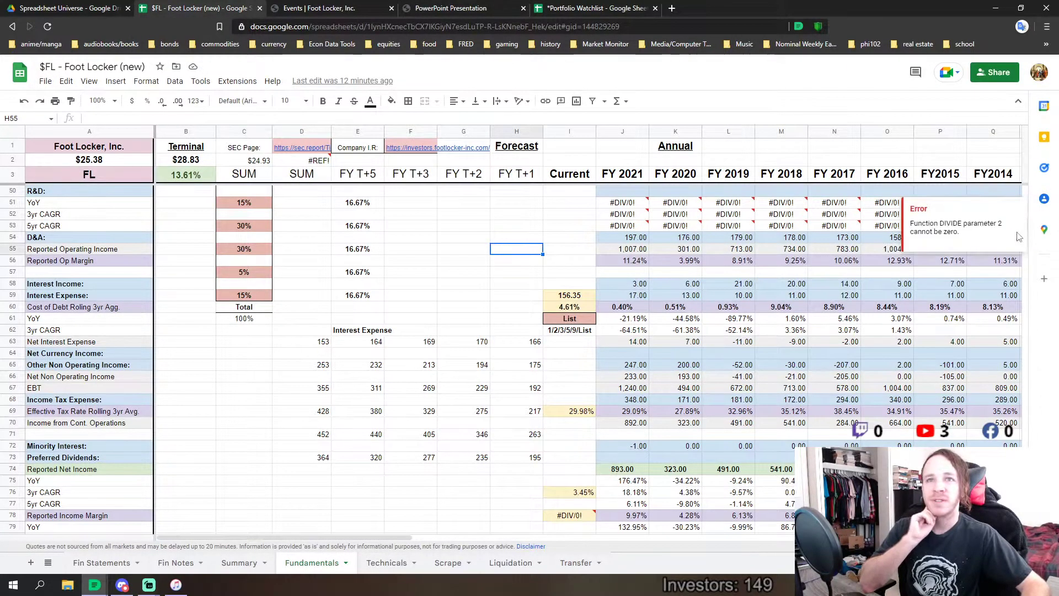
{"action": "left_click", "coordinate": [569, 255]}
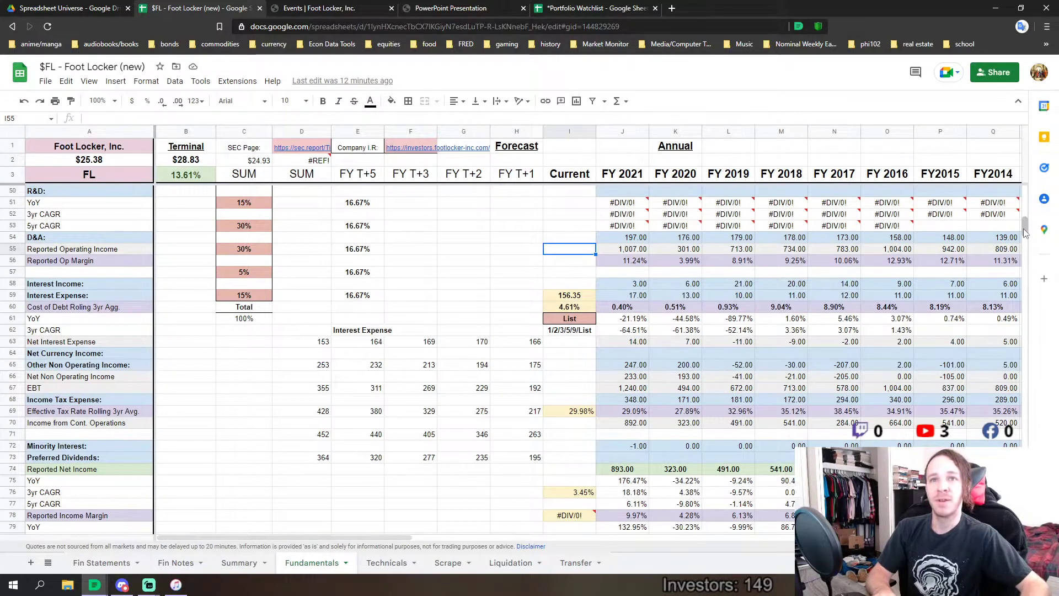
{"action": "scroll", "coordinate": [1020, 238], "scroll_direction": "down", "scroll_amount": 5}
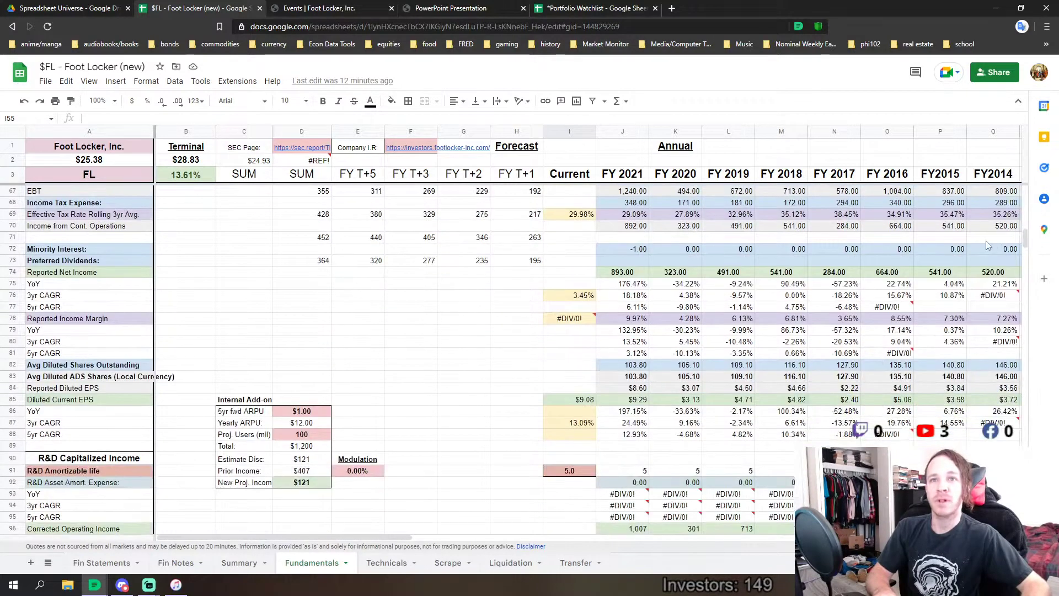
{"action": "left_click", "coordinate": [980, 239]}
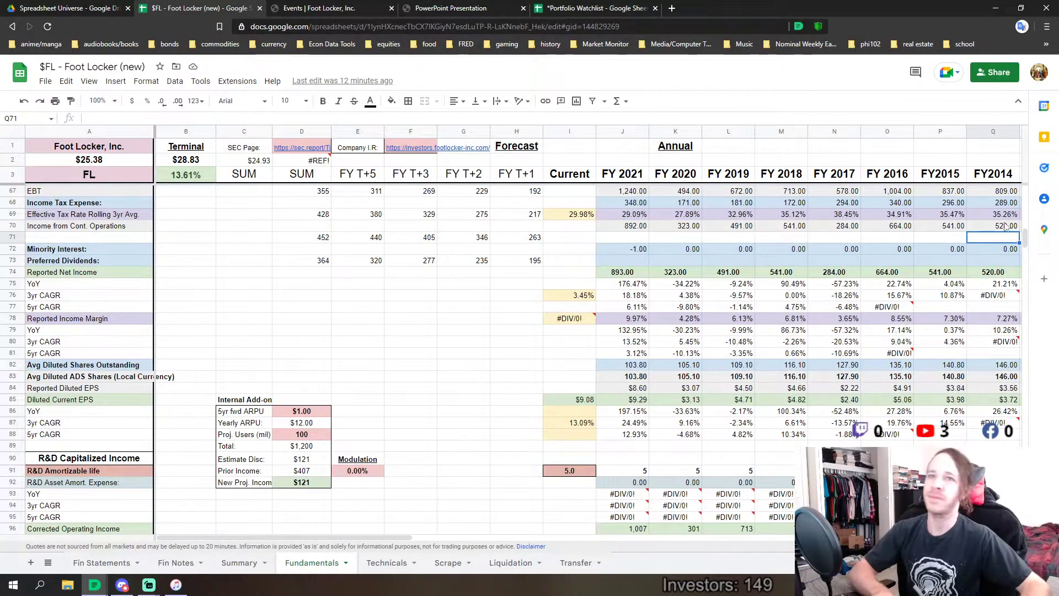
{"action": "left_click_drag", "start_coordinate": [1024, 239], "coordinate": [1024, 346]}
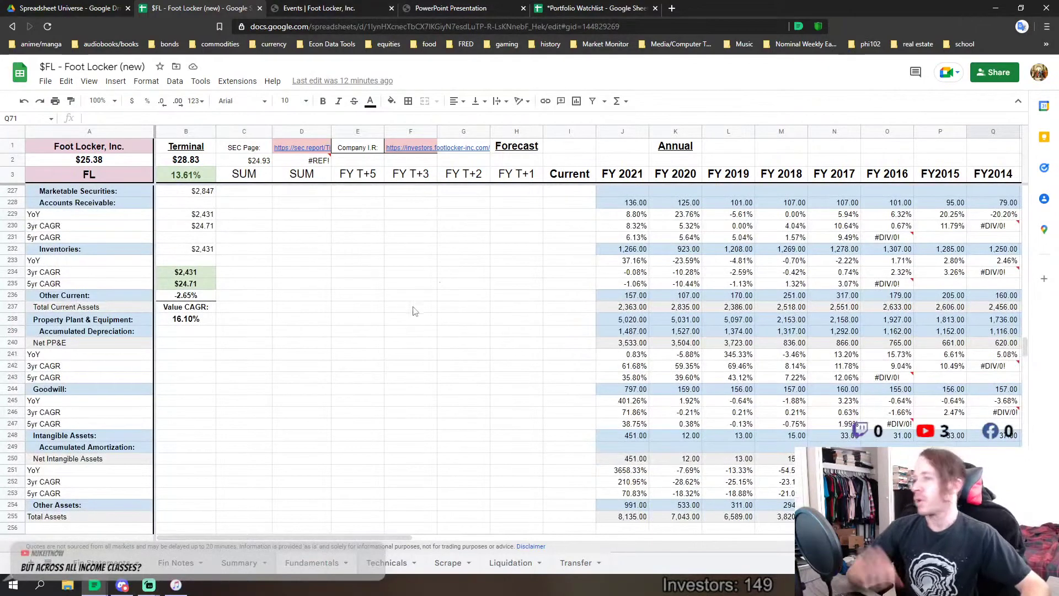
{"action": "left_click", "coordinate": [307, 377]}
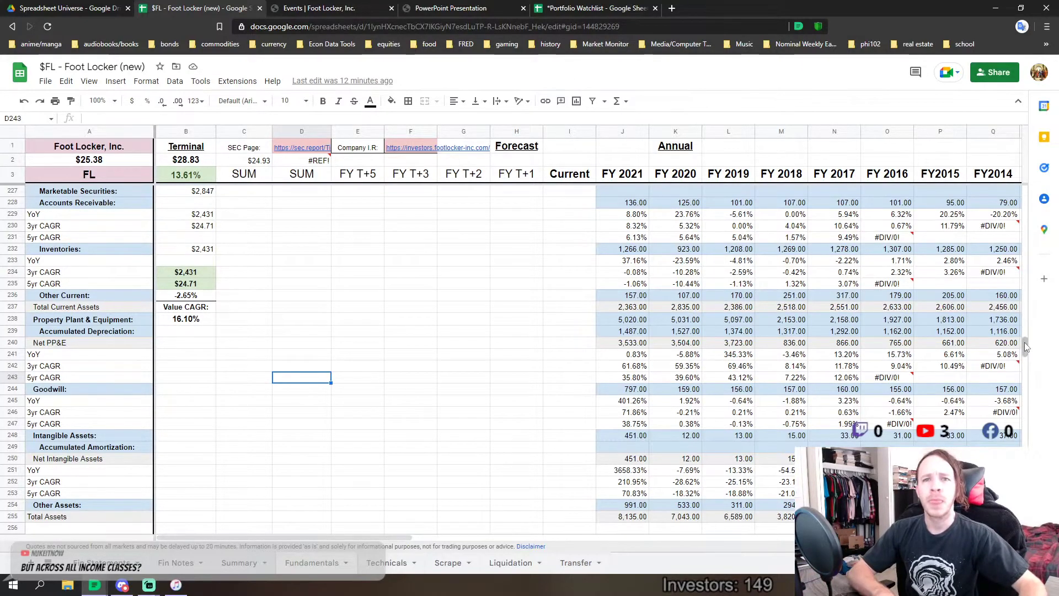
Locate the Segments & Beta table on the Fundamentals sheet, along with the risk-free rate inputs above it.
{"action": "scroll", "coordinate": [1008, 329], "scroll_direction": "down", "scroll_amount": 20}
{"action": "scroll", "coordinate": [668, 284], "scroll_direction": "up", "scroll_amount": 20}
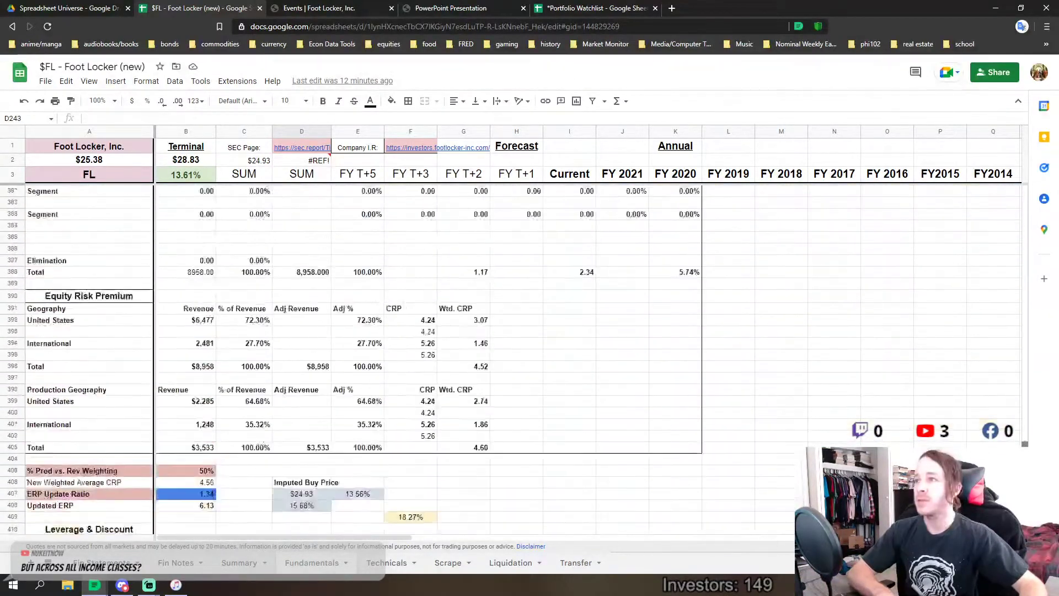
{"action": "scroll", "coordinate": [668, 284], "scroll_direction": "down", "scroll_amount": 15}
{"action": "scroll", "coordinate": [667, 284], "scroll_direction": "down", "scroll_amount": 1}
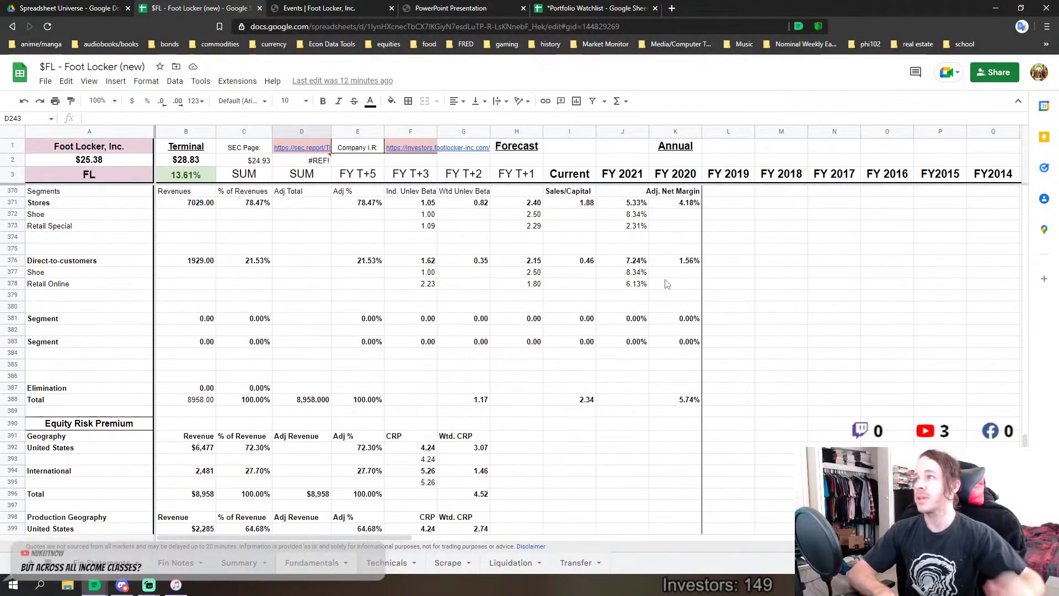
{"action": "scroll", "coordinate": [402, 216], "scroll_direction": "up", "scroll_amount": 2}
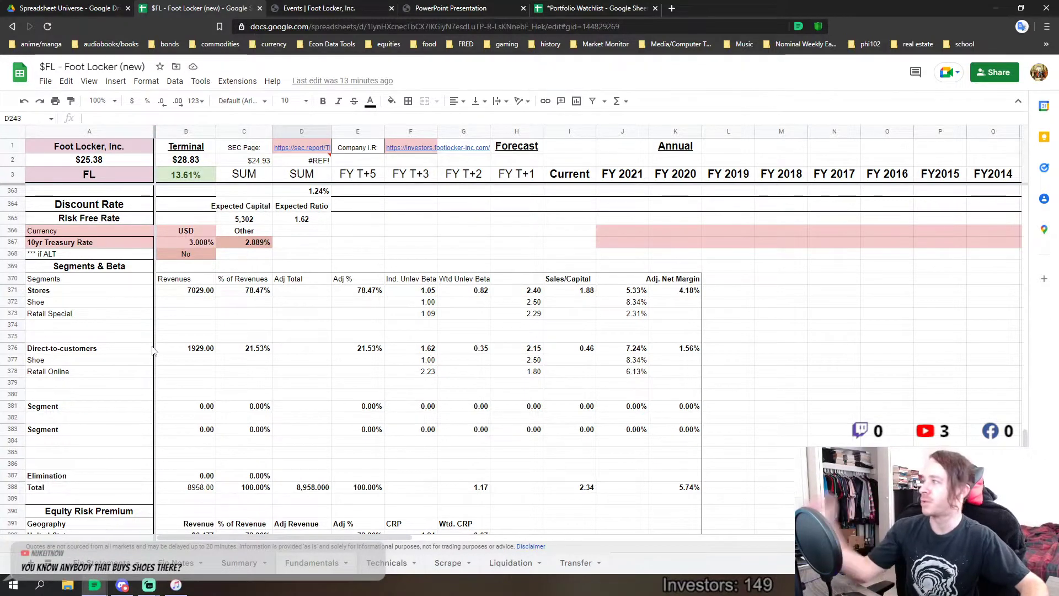
{"action": "left_click", "coordinate": [346, 255]}
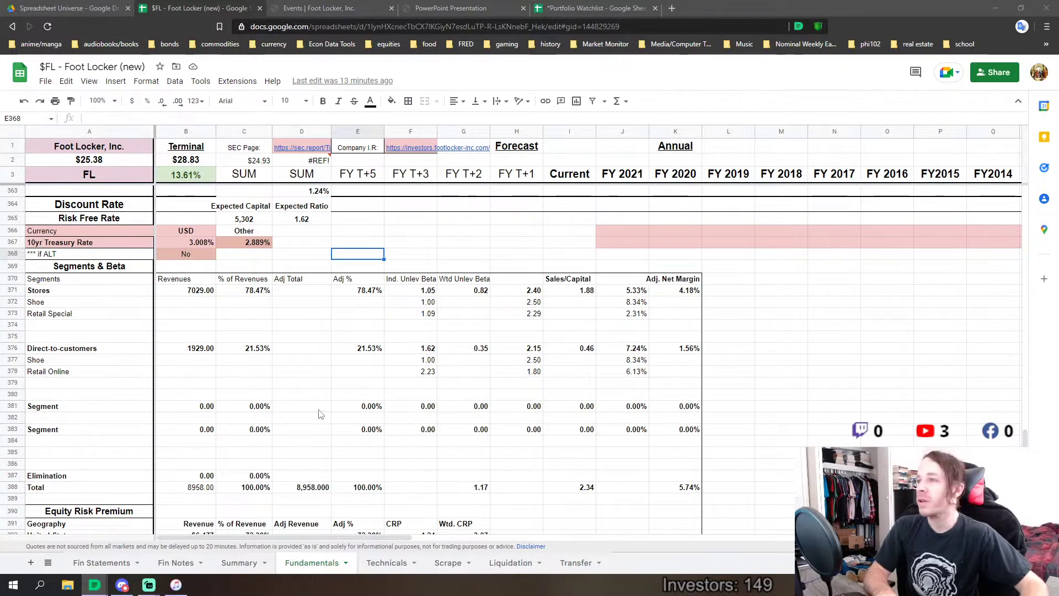
{"action": "left_click", "coordinate": [316, 263]}
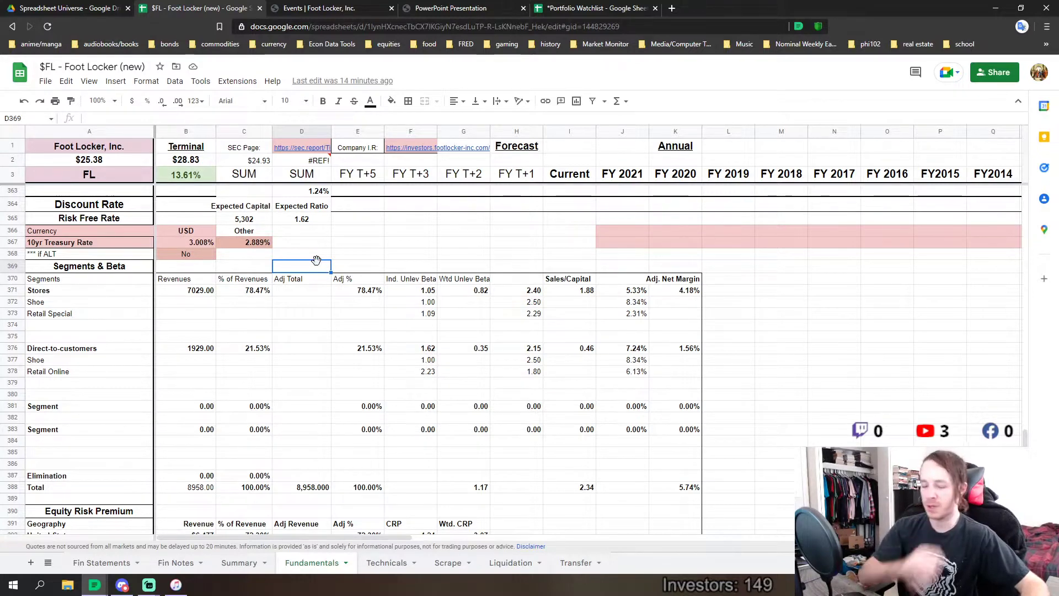
Examine the Stores and Direct-to-customers figures in the Segments & Beta table, checking them against the Dividends & Cashflow rows.
{"action": "scroll", "coordinate": [330, 361], "scroll_direction": "down", "scroll_amount": 2}
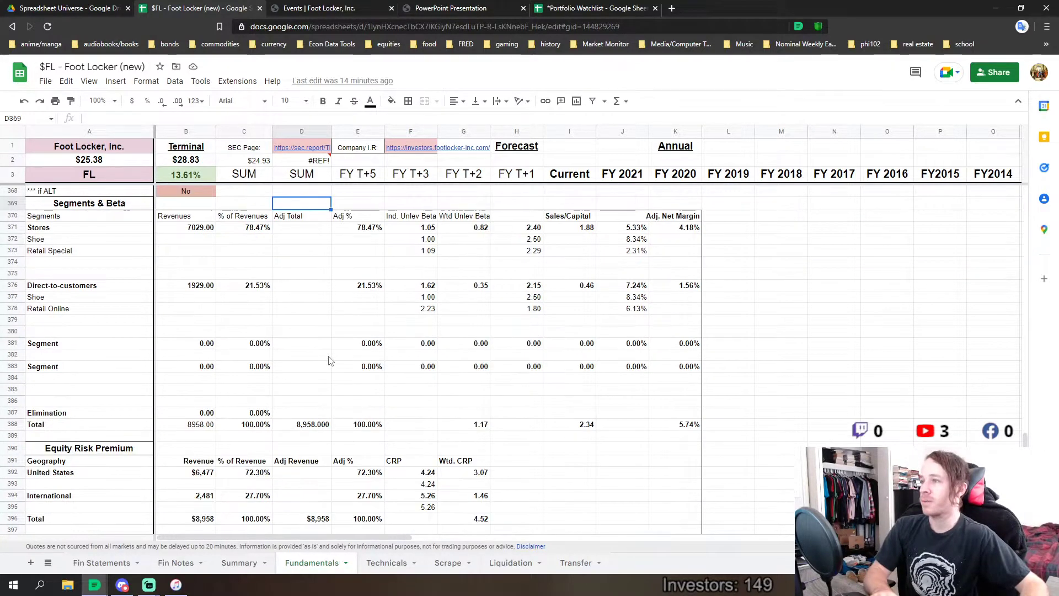
{"action": "scroll", "coordinate": [359, 372], "scroll_direction": "down", "scroll_amount": 2}
{"action": "scroll", "coordinate": [395, 383], "scroll_direction": "up", "scroll_amount": 2}
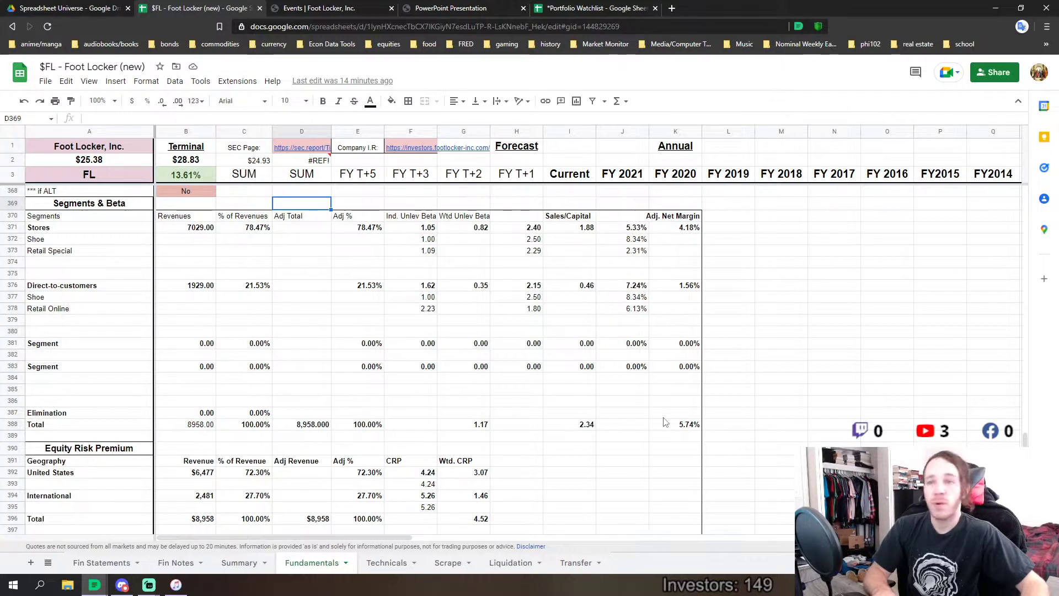
{"action": "scroll", "coordinate": [666, 422], "scroll_direction": "down", "scroll_amount": 3}
{"action": "scroll", "coordinate": [527, 367], "scroll_direction": "up", "scroll_amount": 3}
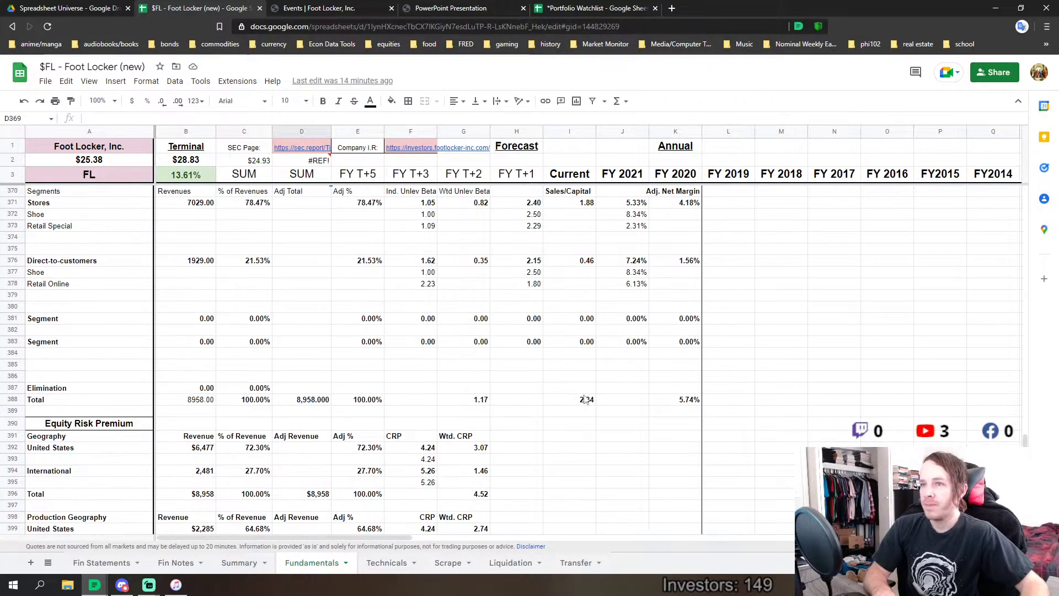
{"action": "scroll", "coordinate": [331, 398], "scroll_direction": "up", "scroll_amount": 6}
{"action": "scroll", "coordinate": [449, 360], "scroll_direction": "up", "scroll_amount": 2}
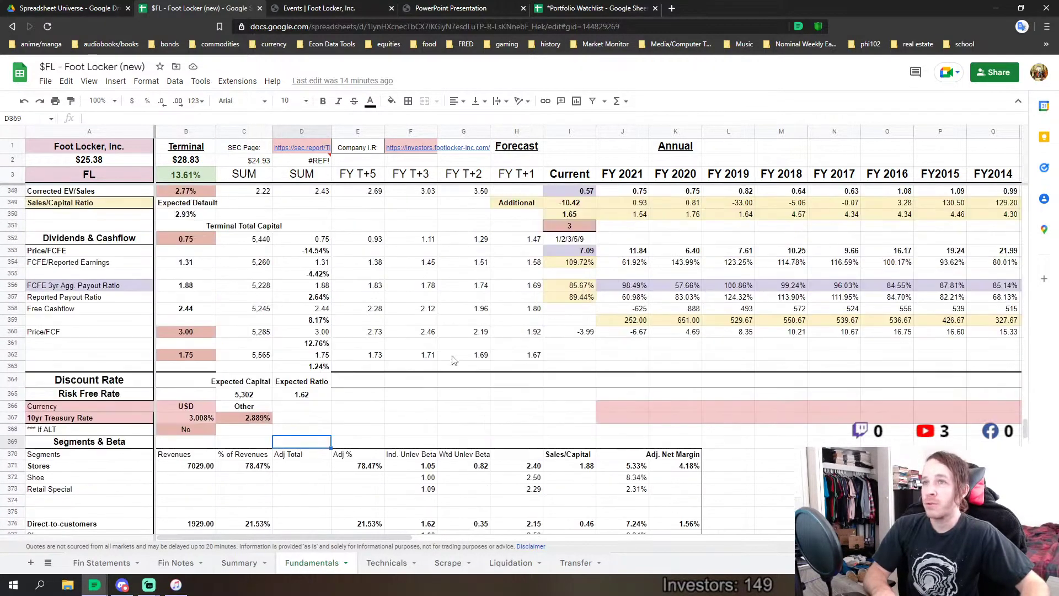
{"action": "scroll", "coordinate": [616, 344], "scroll_direction": "down", "scroll_amount": 8}
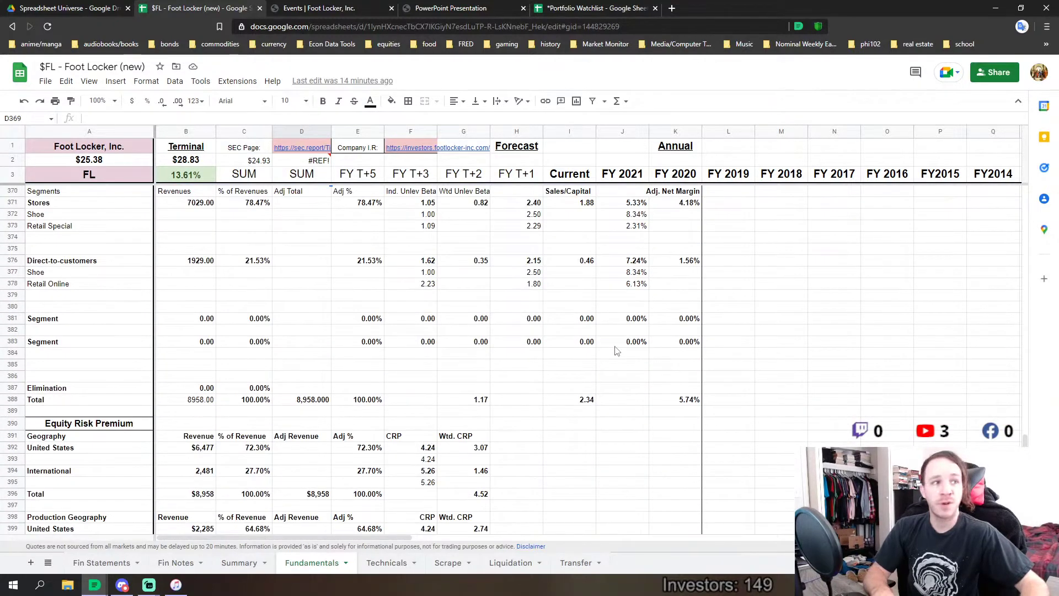
{"action": "scroll", "coordinate": [615, 348], "scroll_direction": "down", "scroll_amount": 3}
{"action": "scroll", "coordinate": [615, 348], "scroll_direction": "up", "scroll_amount": 3}
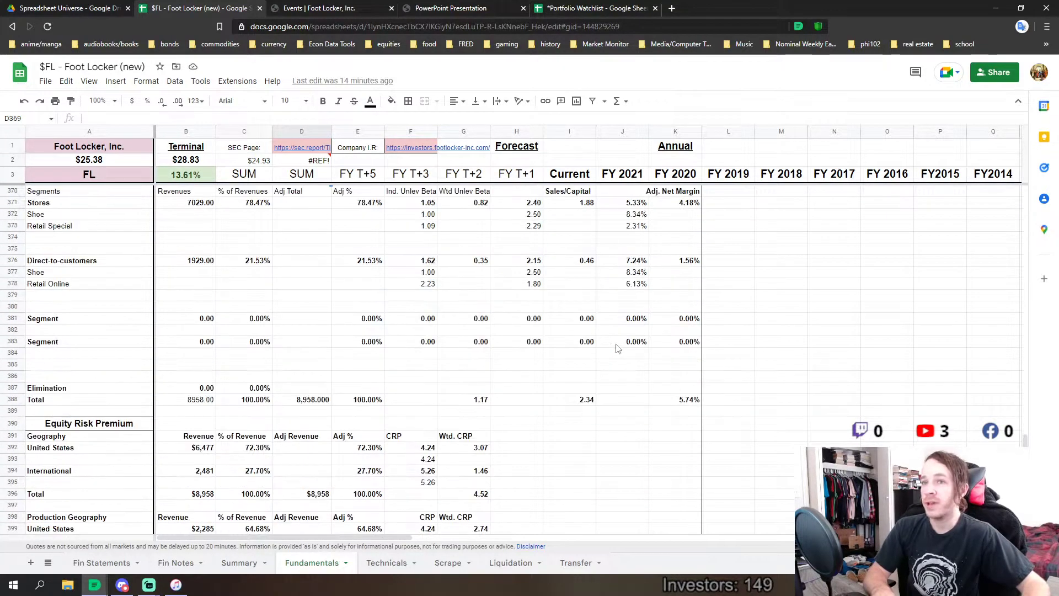
Review the Equity Risk Premium, Leverage & Discount and Debt sections of the Fundamentals sheet.
{"action": "scroll", "coordinate": [471, 411], "scroll_direction": "down", "scroll_amount": 3}
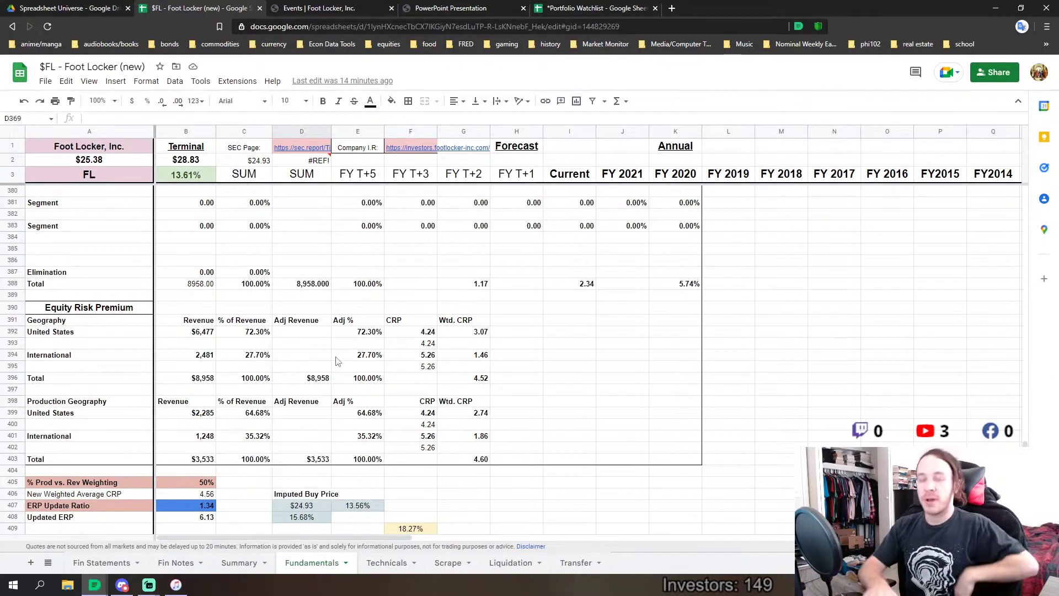
{"action": "scroll", "coordinate": [361, 371], "scroll_direction": "down", "scroll_amount": 1}
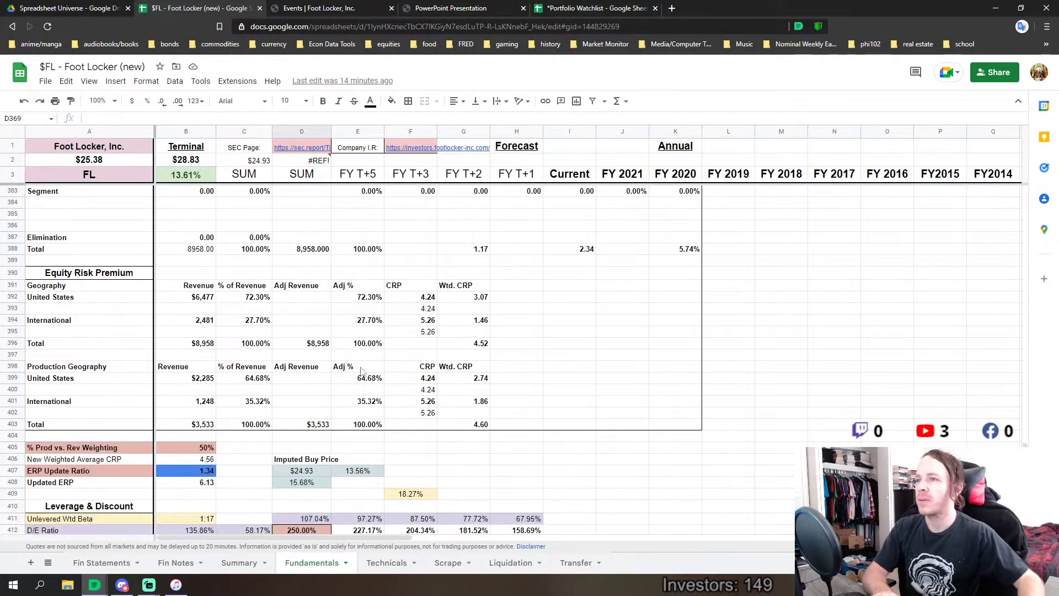
{"action": "left_click", "coordinate": [478, 371]}
{"action": "scroll", "coordinate": [199, 324], "scroll_direction": "down", "scroll_amount": 7}
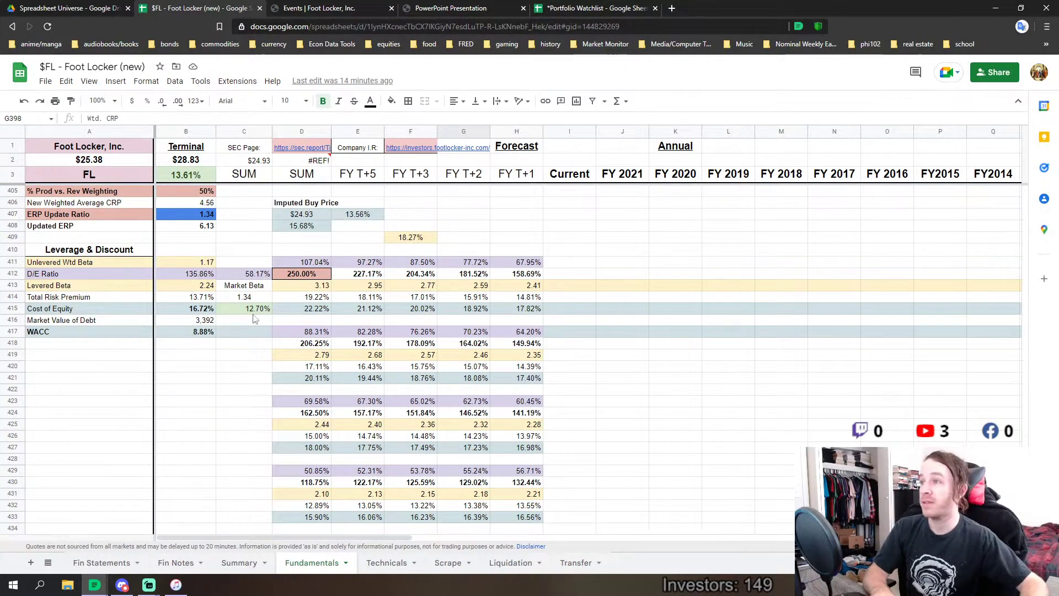
{"action": "scroll", "coordinate": [270, 331], "scroll_direction": "down", "scroll_amount": 4}
{"action": "scroll", "coordinate": [273, 391], "scroll_direction": "down", "scroll_amount": 7}
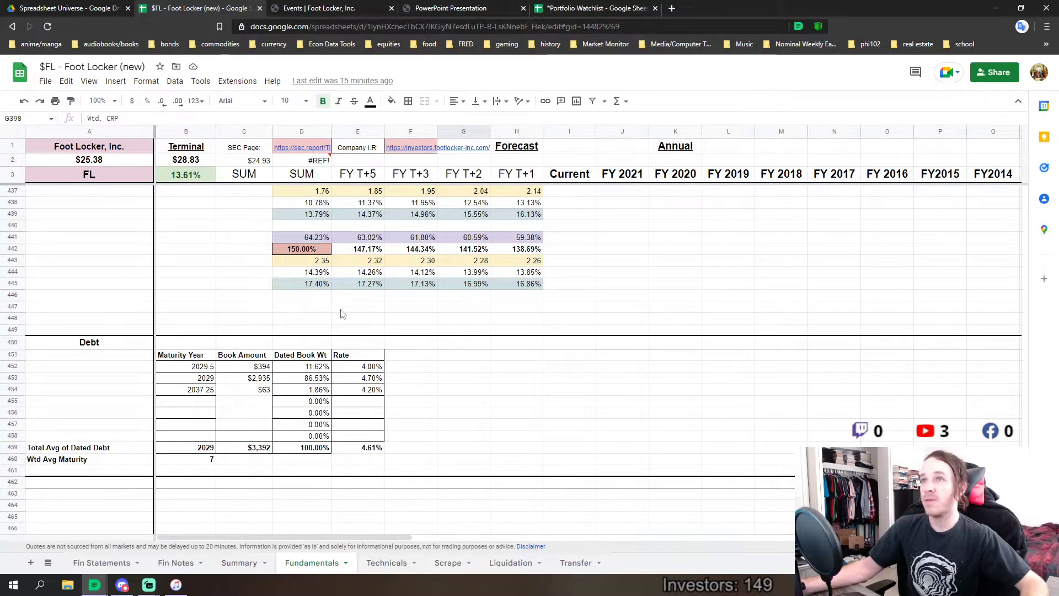
Show the earnings presentation's WSS and atmos profile slide, followed by the real estate flexibility and off-mall mix slide.
{"action": "left_click", "coordinate": [472, 8]}
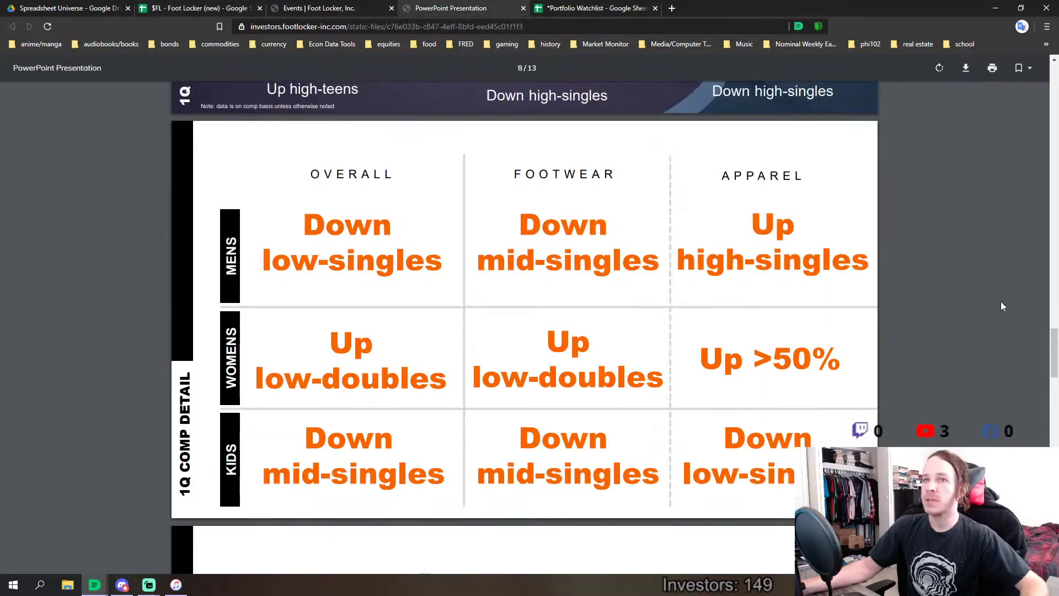
{"action": "scroll", "coordinate": [1002, 307], "scroll_direction": "down", "scroll_amount": 20}
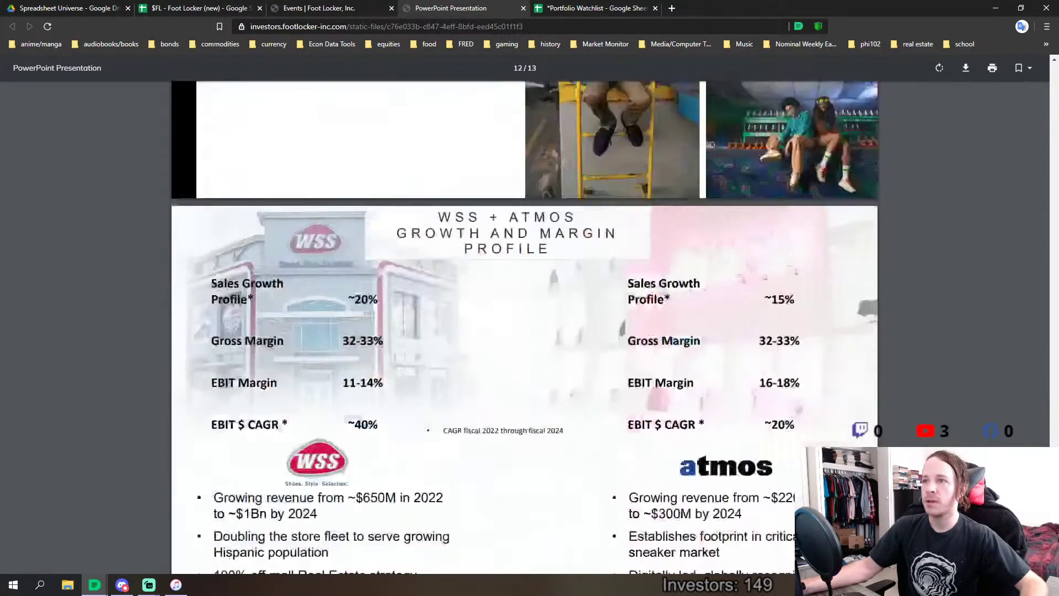
{"action": "scroll", "coordinate": [426, 261], "scroll_direction": "down", "scroll_amount": 8}
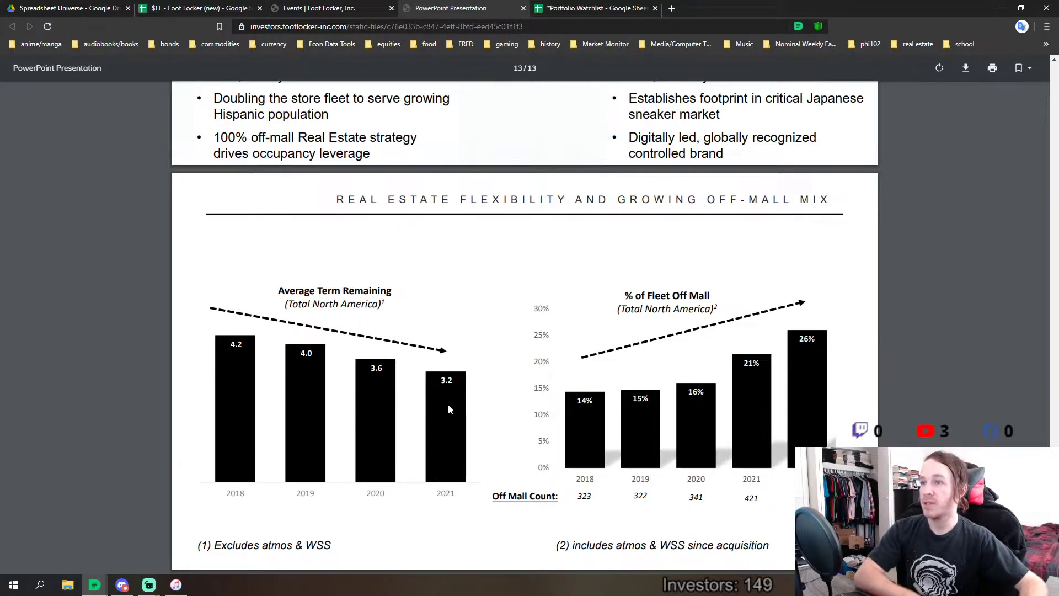
Return to the Foot Locker spreadsheet and select the FY 2021 to FY 2017 five-year revenue CAGRs, followed by the FY 2018 five-year gross margin CAGR.
{"action": "left_click", "coordinate": [205, 8]}
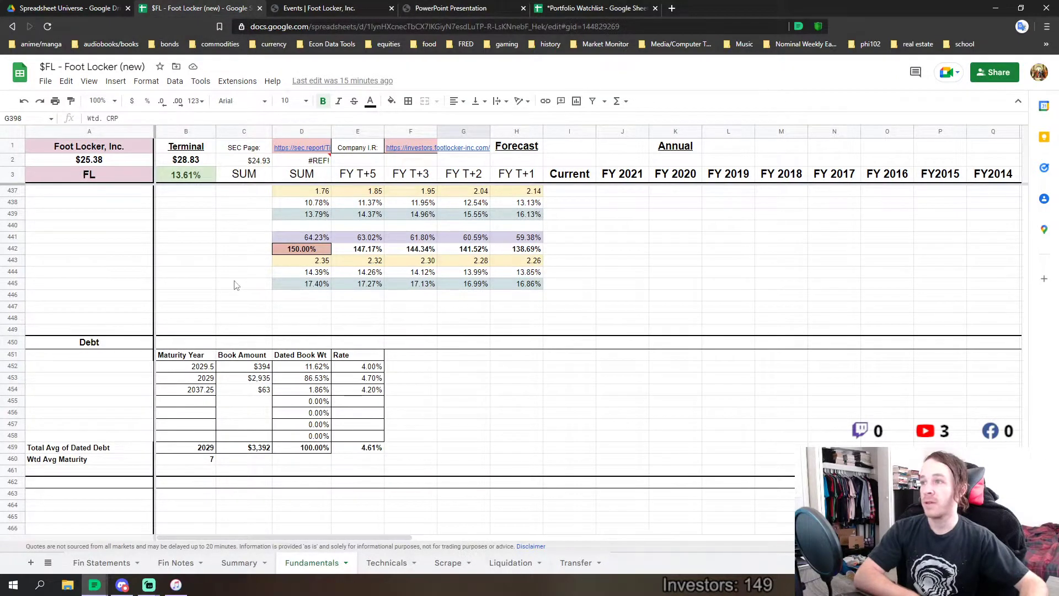
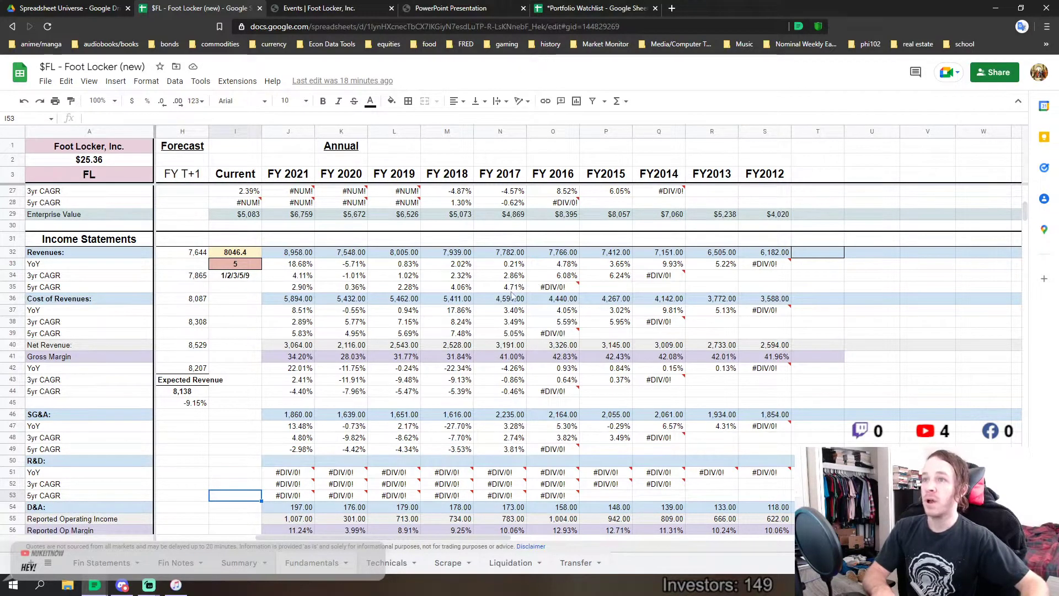
{"action": "mouse_move", "coordinate": [519, 288]}
{"action": "left_mouse_down"}
{"action": "mouse_move", "coordinate": [290, 291]}
{"action": "mouse_move", "coordinate": [501, 289]}
{"action": "left_mouse_up"}
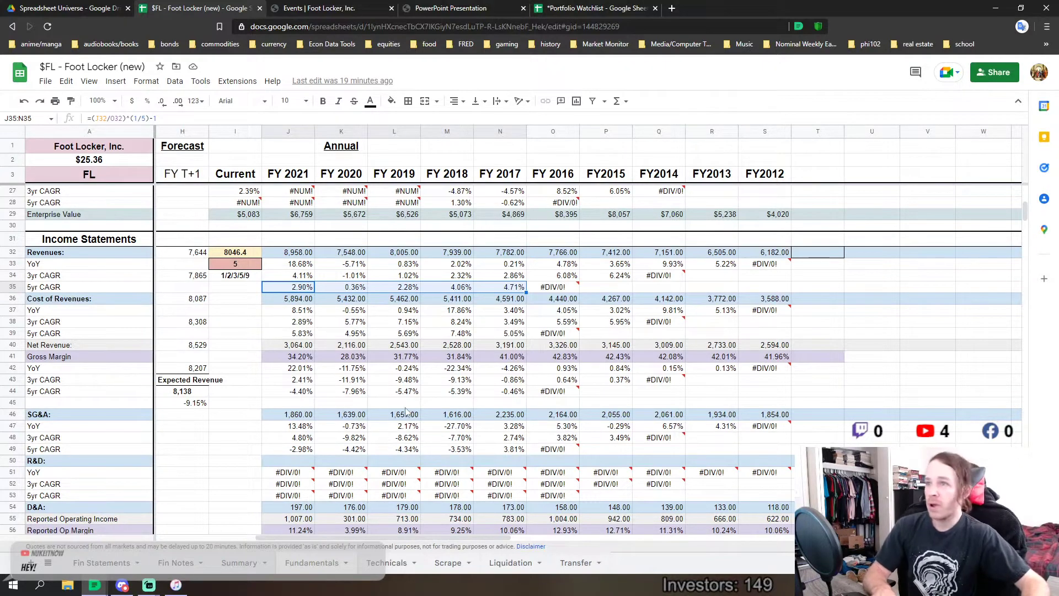
{"action": "left_click", "coordinate": [455, 390]}
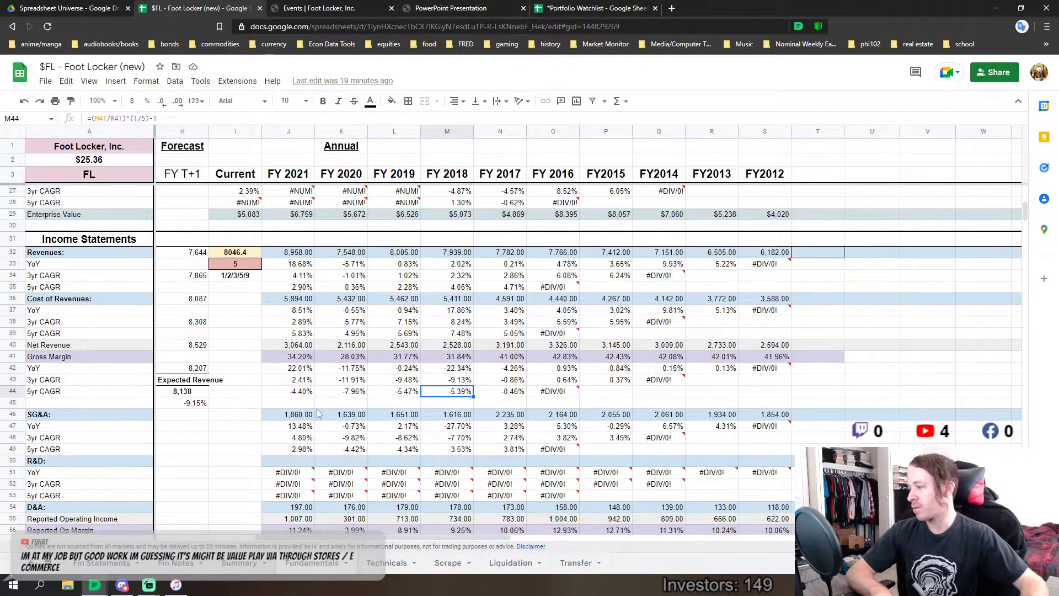
{"action": "scroll", "coordinate": [311, 386], "scroll_direction": "down", "scroll_amount": 2}
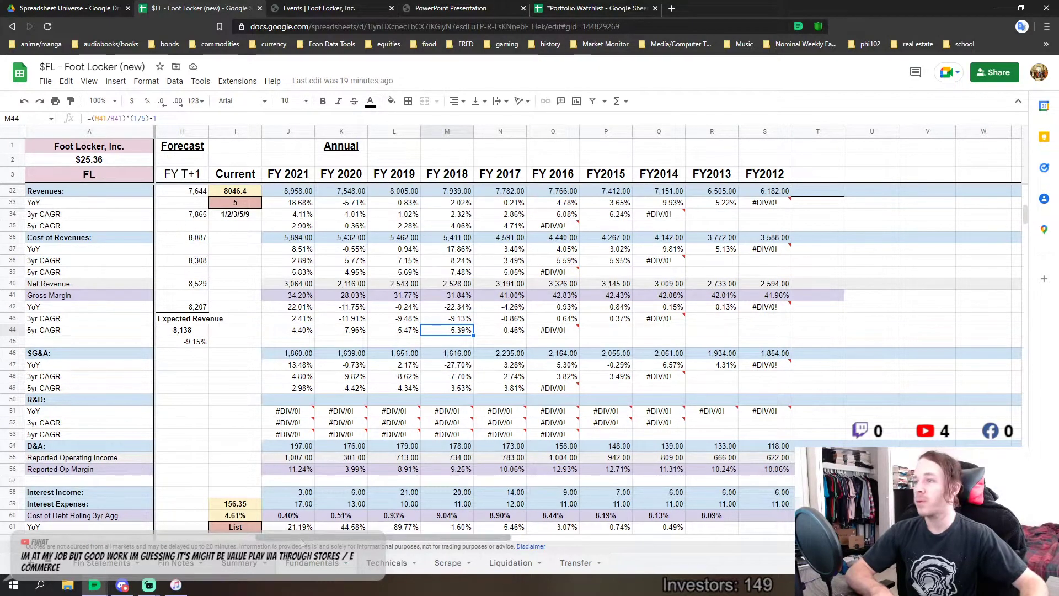
Select the gross margins for FY 2017 to FY 2012 and for FY 2021 to FY 2018, ending on the FY 2021 margin alone.
{"action": "mouse_move", "coordinate": [292, 540]}
{"action": "left_mouse_down"}
{"action": "mouse_move", "coordinate": [170, 541]}
{"action": "mouse_move", "coordinate": [310, 544]}
{"action": "left_mouse_up"}
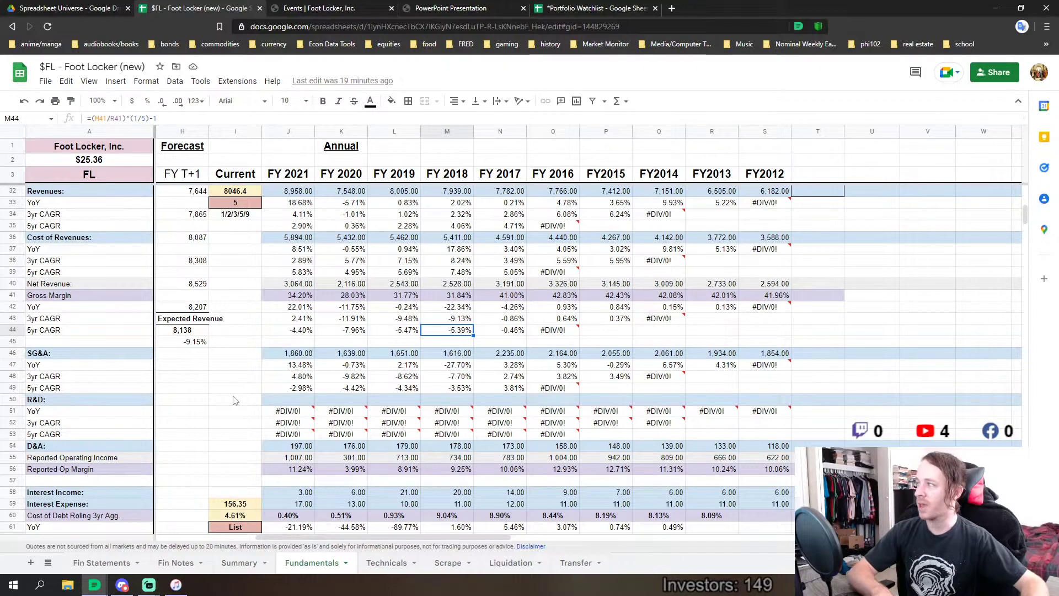
{"action": "left_click", "coordinate": [353, 343]}
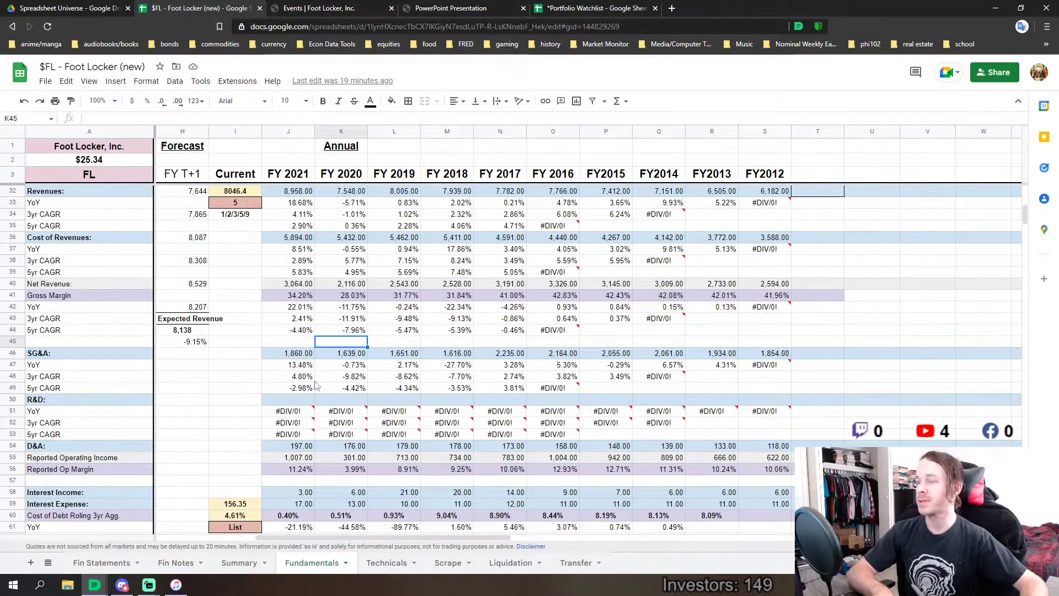
{"action": "scroll", "coordinate": [353, 380], "scroll_direction": "up", "scroll_amount": 2}
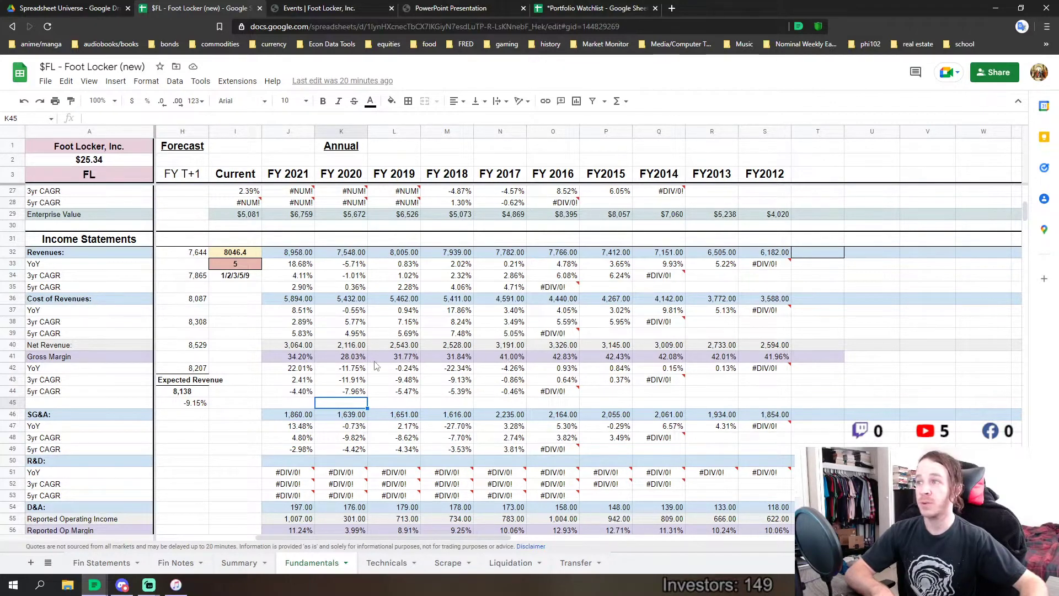
{"action": "left_click_drag", "start_coordinate": [489, 358], "coordinate": [775, 361]}
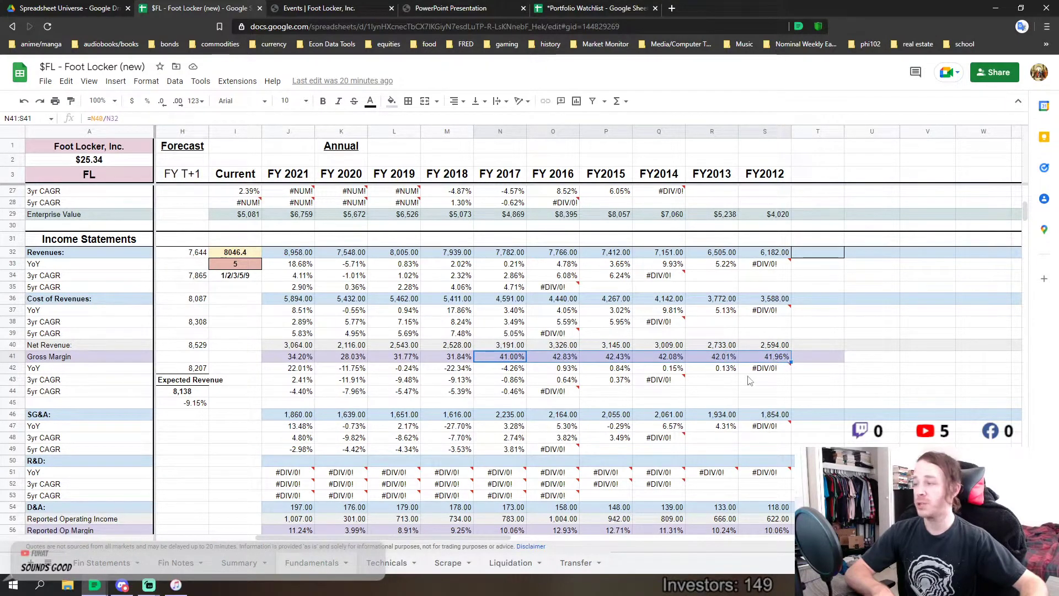
{"action": "left_click_drag", "start_coordinate": [458, 358], "coordinate": [288, 361]}
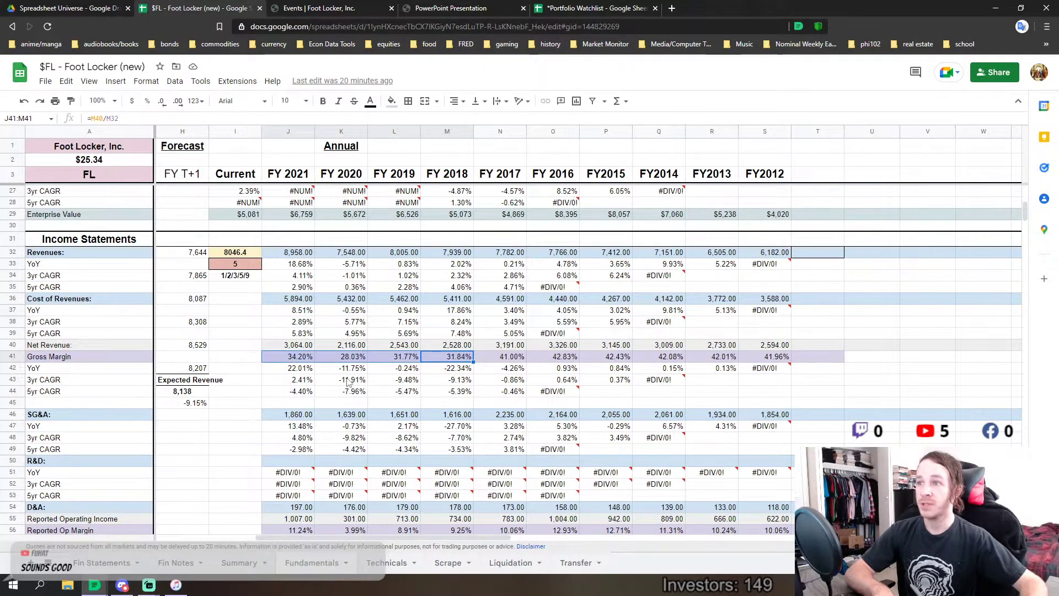
{"action": "left_click", "coordinate": [288, 362]}
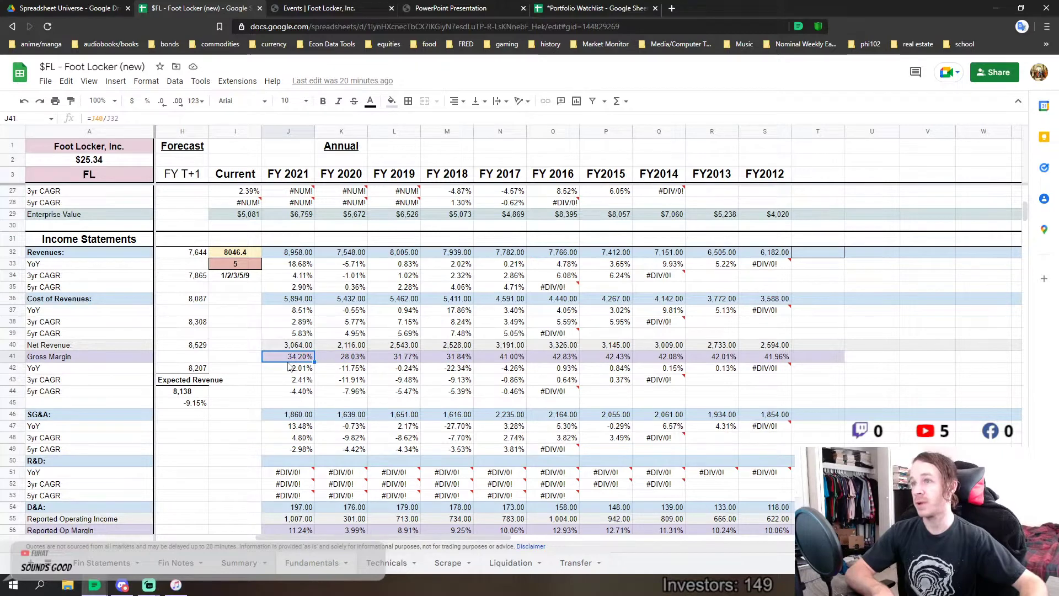
Review the income statement rows from SG&A through reported net income and EPS, down to the R&D Capitalized Income section.
{"action": "scroll", "coordinate": [487, 373], "scroll_direction": "down", "scroll_amount": 1}
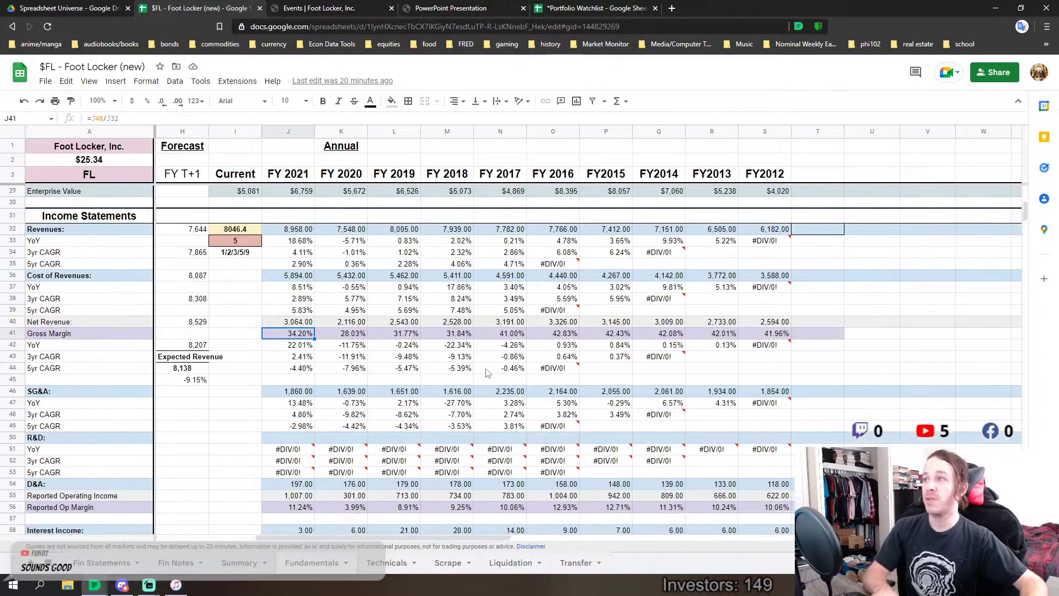
{"action": "scroll", "coordinate": [487, 373], "scroll_direction": "down", "scroll_amount": 2}
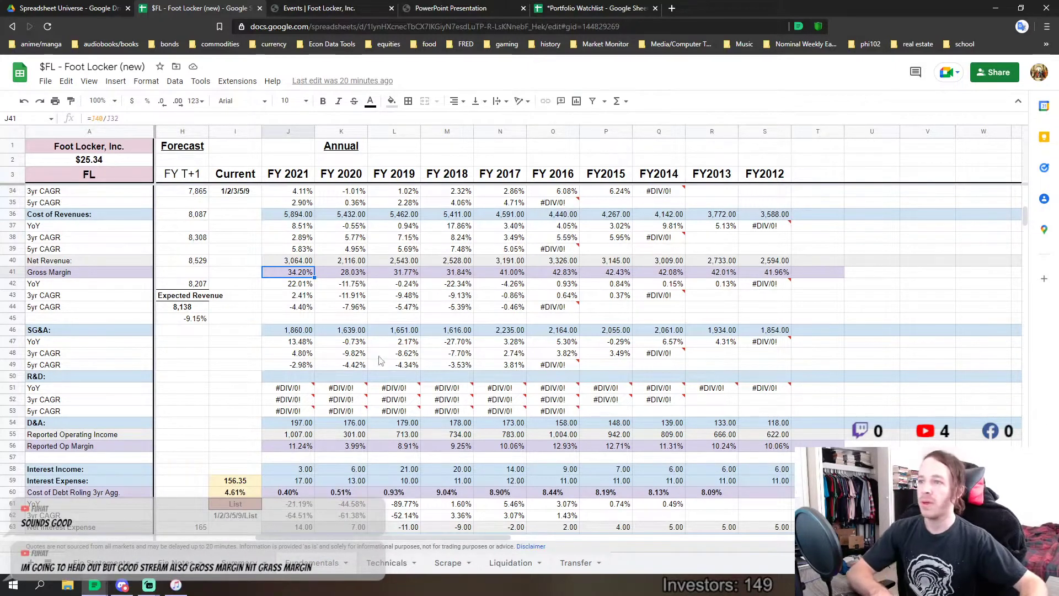
{"action": "scroll", "coordinate": [407, 377], "scroll_direction": "down", "scroll_amount": 3}
{"action": "scroll", "coordinate": [407, 377], "scroll_direction": "down", "scroll_amount": 2}
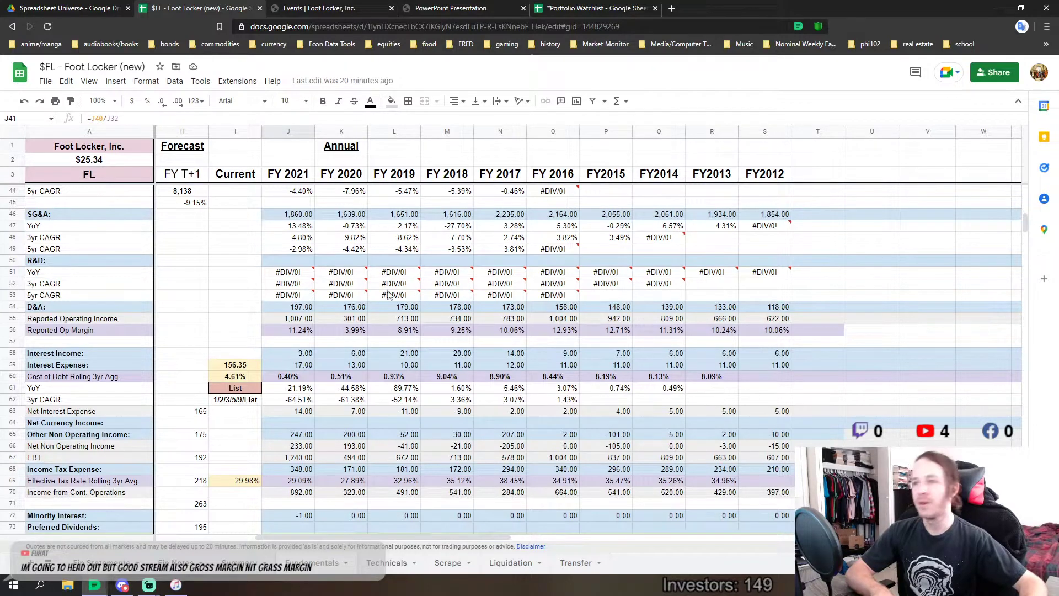
{"action": "scroll", "coordinate": [338, 343], "scroll_direction": "down", "scroll_amount": 5}
{"action": "scroll", "coordinate": [338, 343], "scroll_direction": "down", "scroll_amount": 5}
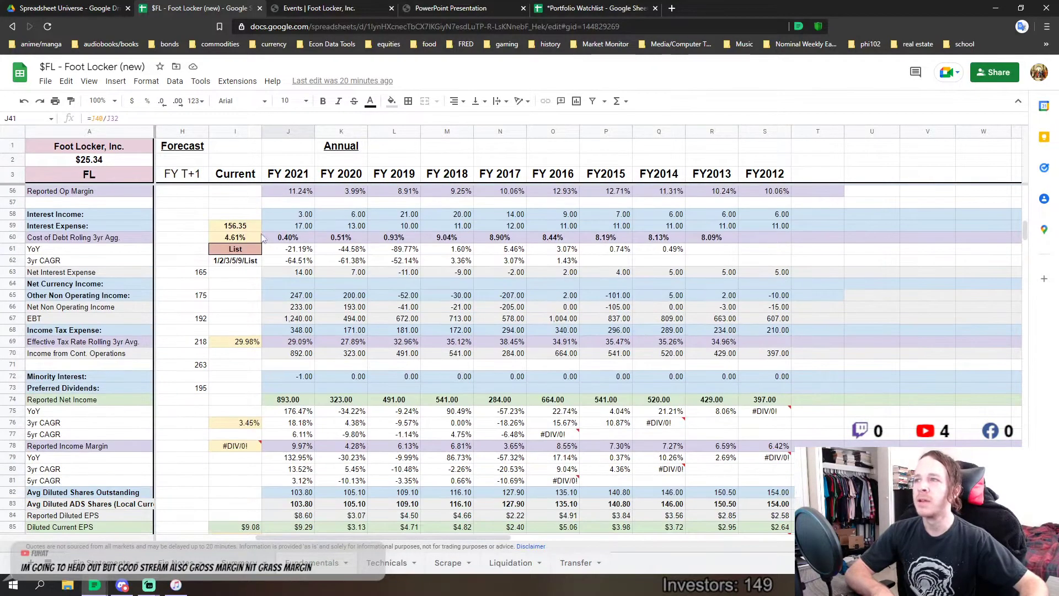
{"action": "scroll", "coordinate": [295, 417], "scroll_direction": "down", "scroll_amount": 10}
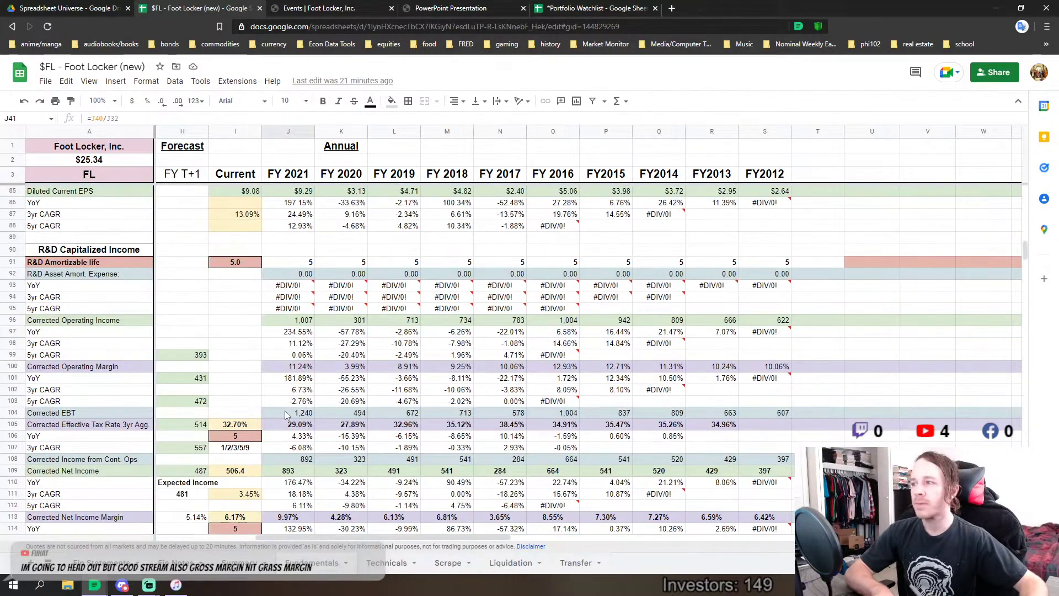
{"action": "scroll", "coordinate": [286, 414], "scroll_direction": "down", "scroll_amount": 5}
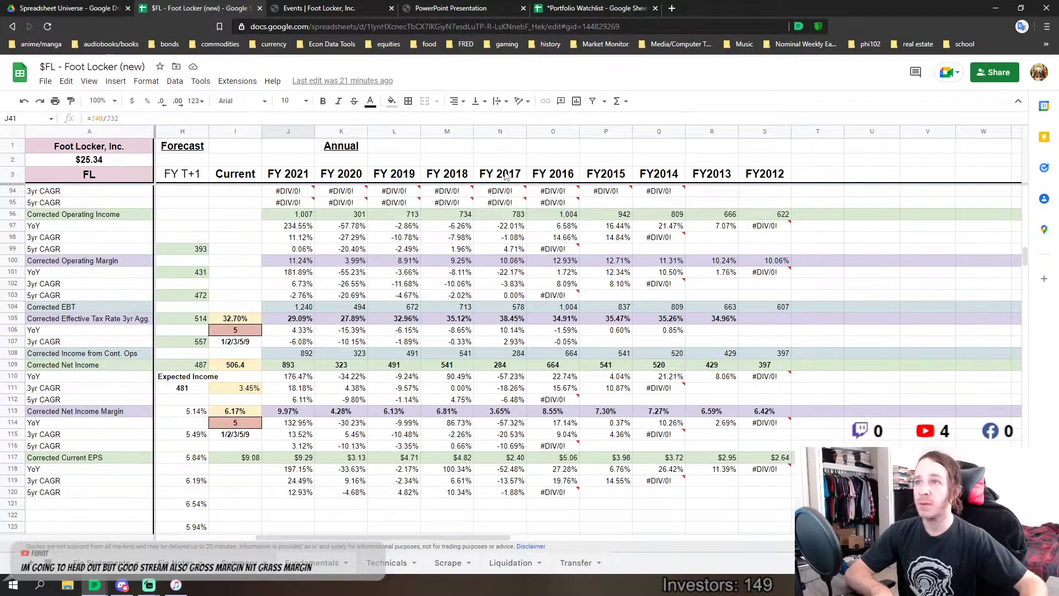
Select the Corrected Net Income Margin values from FY 2017 to FY 2012.
{"action": "left_click", "coordinate": [503, 419]}
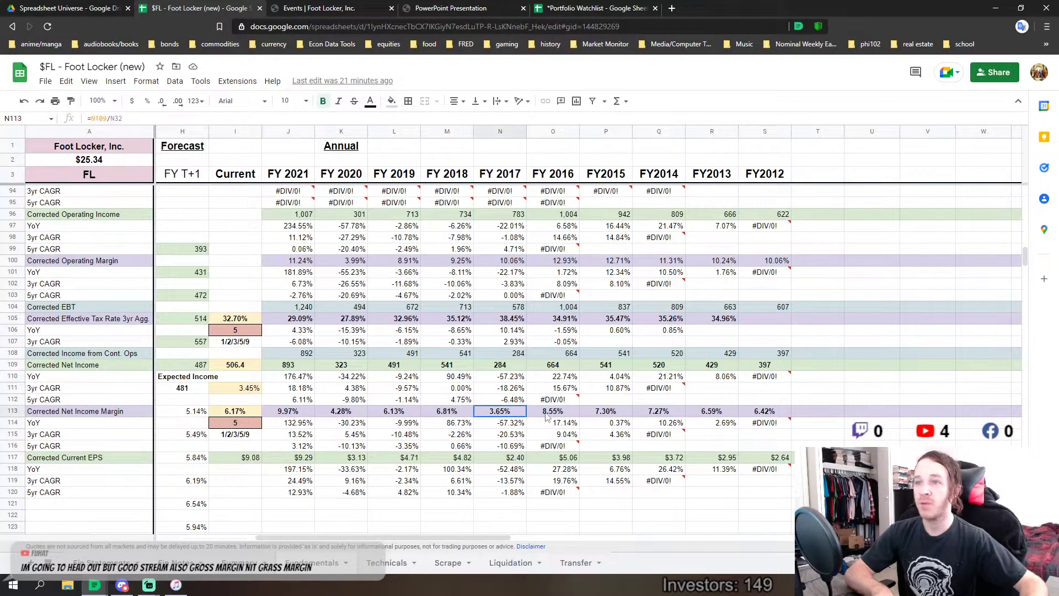
{"action": "key", "text": "shift+Right"}
{"action": "key", "text": "shift+Right"}
{"action": "key", "text": "shift+Right"}
{"action": "key", "text": "shift+Right"}
{"action": "key", "text": "shift+Right"}
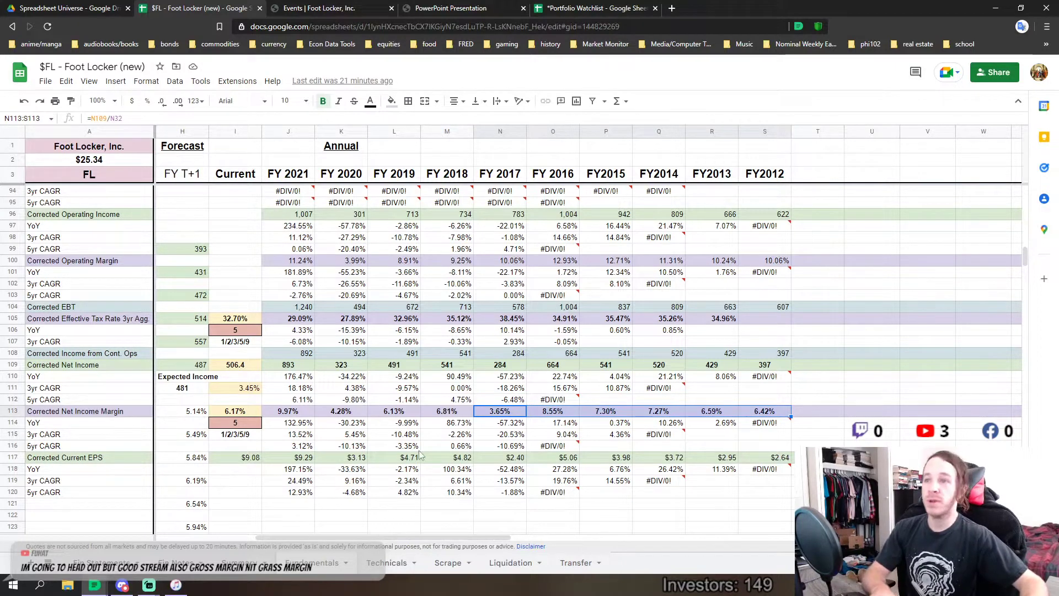
Select the Corrected Net Income Margin values for FY 2021 to FY 2018, ending on the FY 2021 margin alone.
{"action": "left_click_drag", "start_coordinate": [444, 415], "coordinate": [309, 413]}
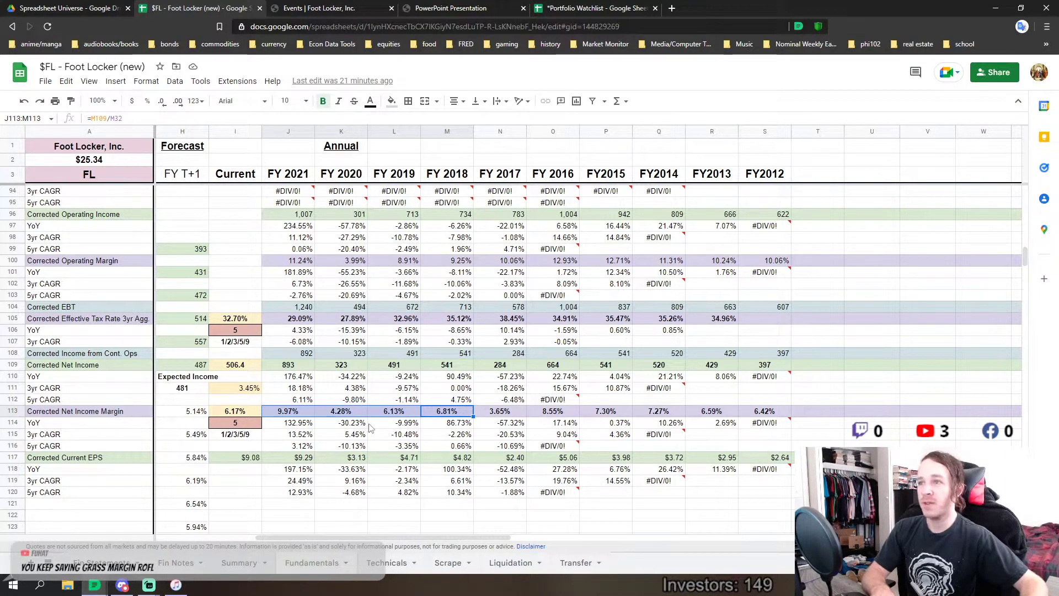
{"action": "left_click", "coordinate": [323, 435]}
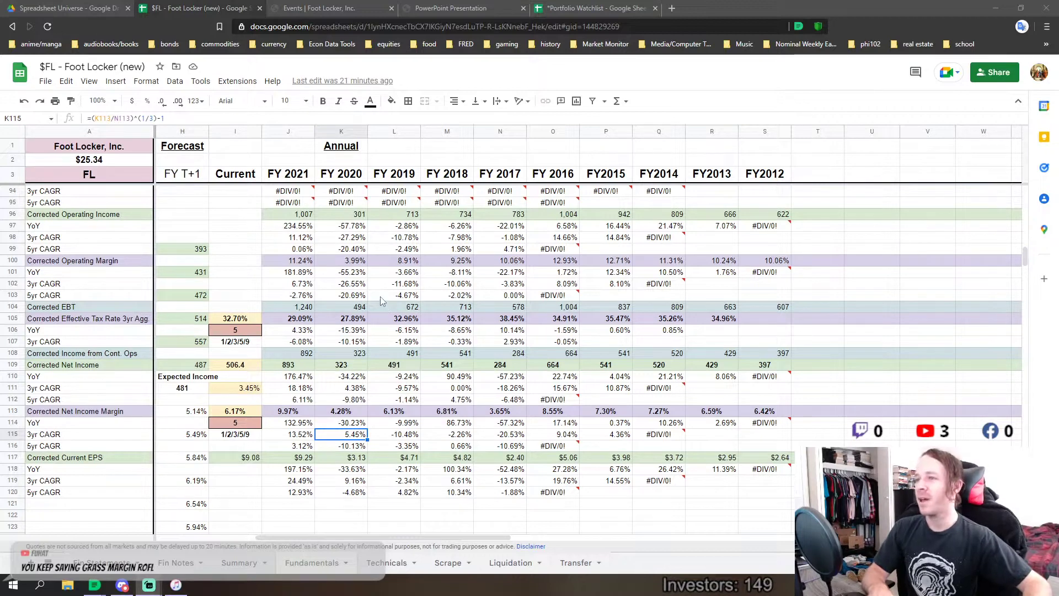
{"action": "left_click", "coordinate": [250, 218]}
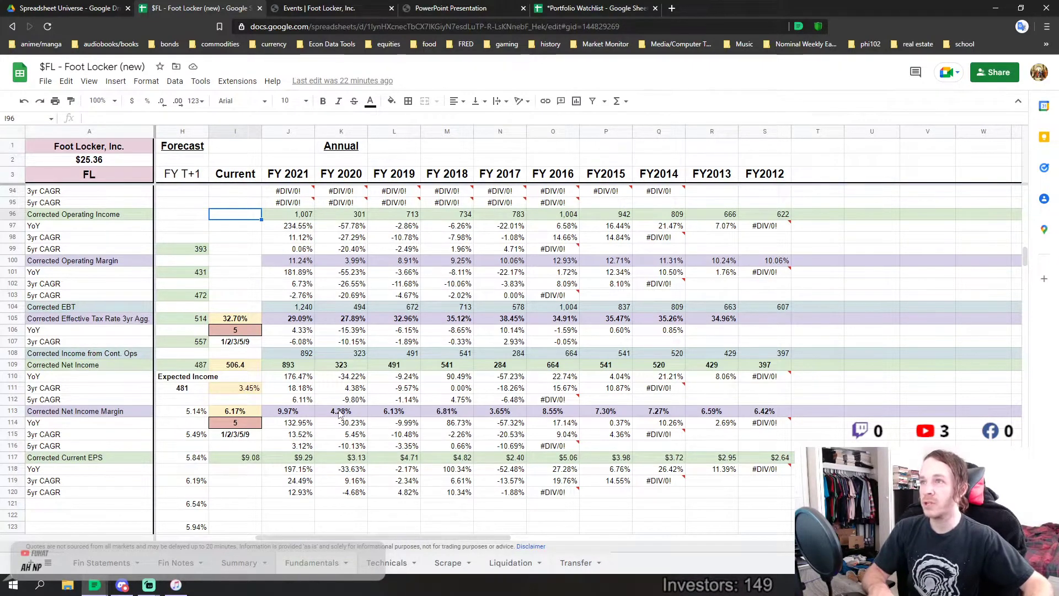
{"action": "left_click", "coordinate": [285, 416]}
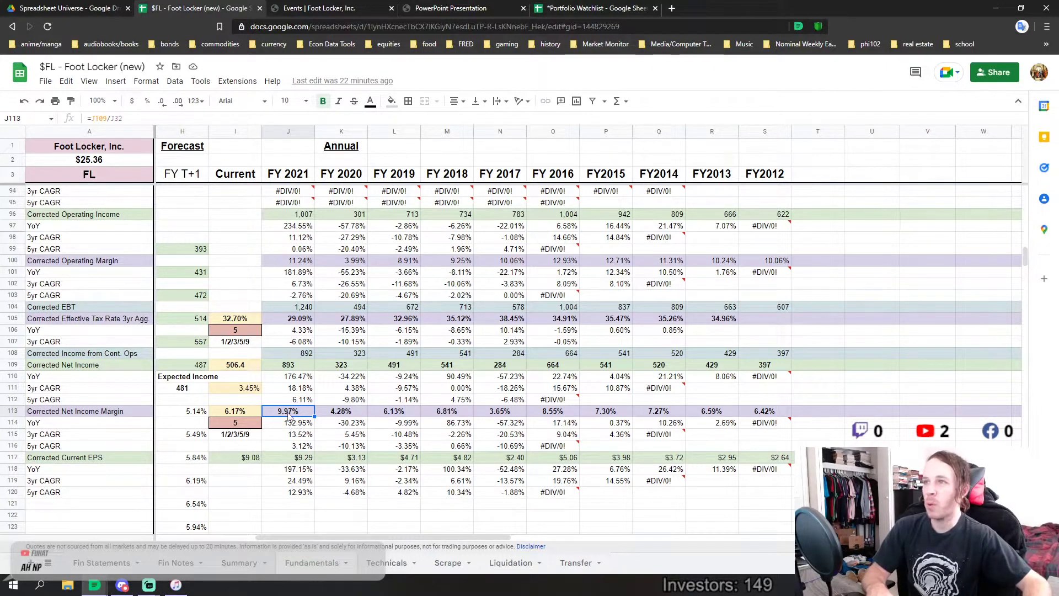
Review the corrected income and EPS rows, followed by the Cashflow & Growth section down to Free Cashflow to Equity.
{"action": "scroll", "coordinate": [347, 455], "scroll_direction": "down", "scroll_amount": 2}
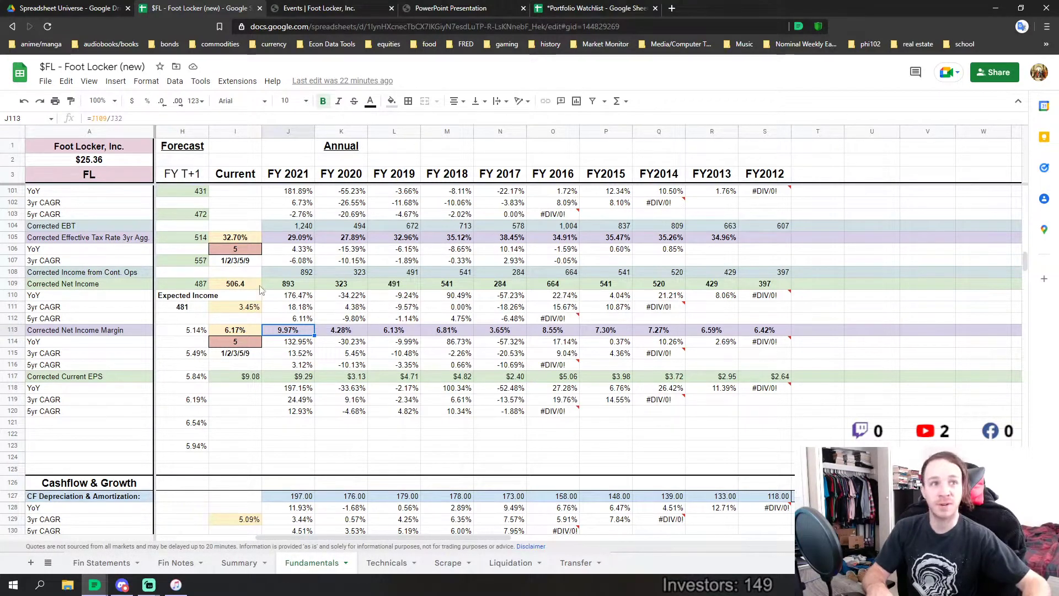
{"action": "scroll", "coordinate": [401, 291], "scroll_direction": "up", "scroll_amount": 3}
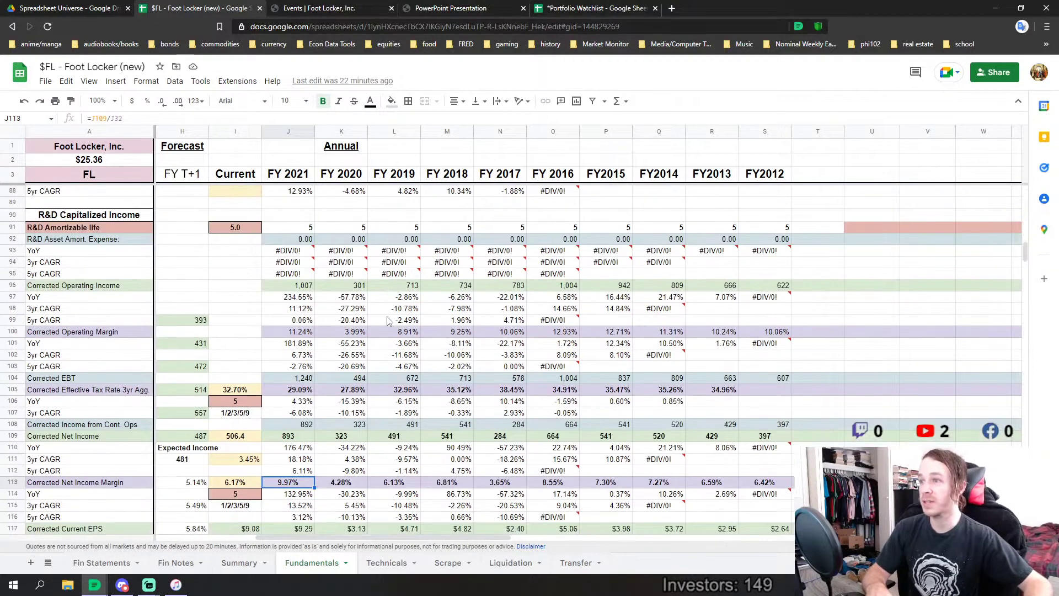
{"action": "scroll", "coordinate": [386, 320], "scroll_direction": "down", "scroll_amount": 1}
{"action": "scroll", "coordinate": [416, 372], "scroll_direction": "down", "scroll_amount": 1}
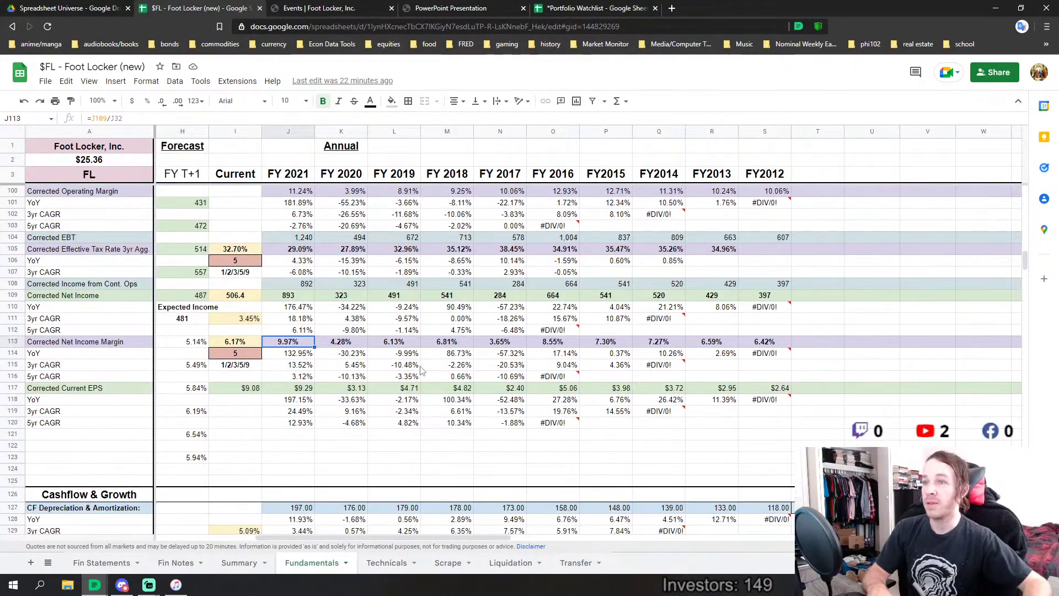
{"action": "scroll", "coordinate": [334, 370], "scroll_direction": "down", "scroll_amount": 3}
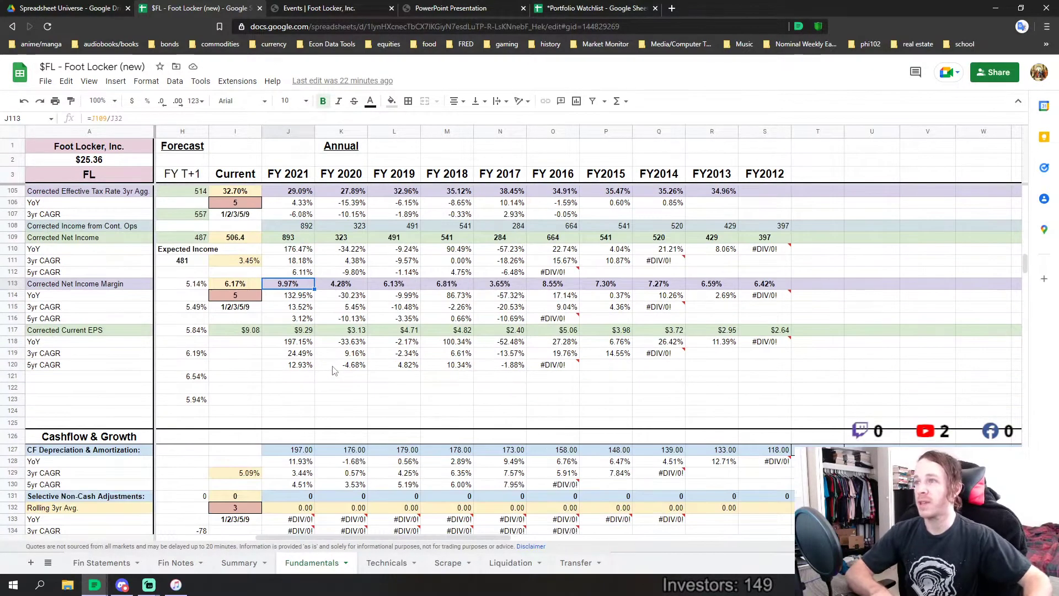
{"action": "scroll", "coordinate": [334, 307], "scroll_direction": "down", "scroll_amount": 2}
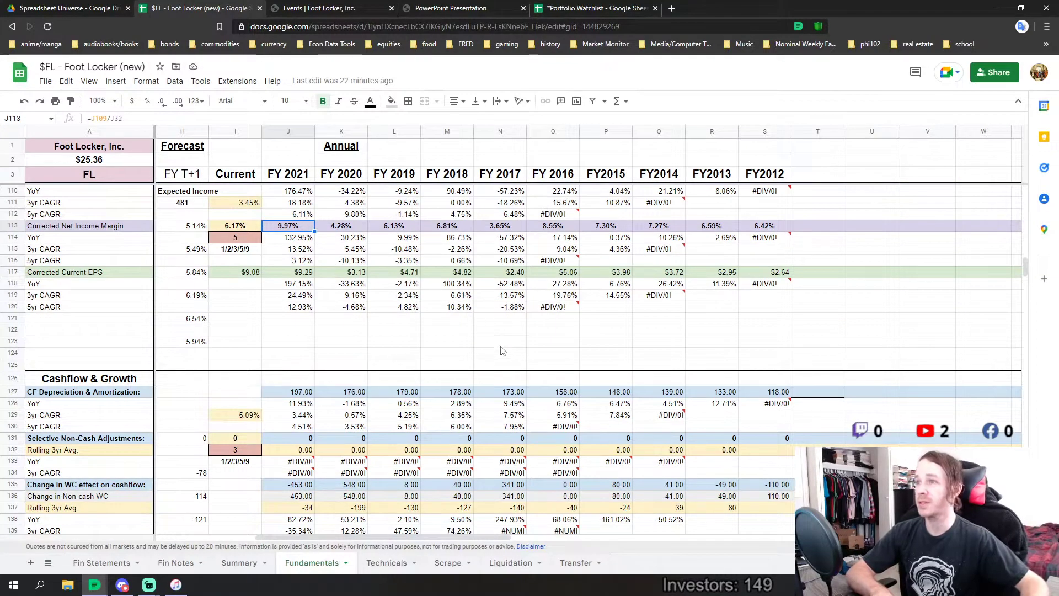
{"action": "scroll", "coordinate": [502, 351], "scroll_direction": "down", "scroll_amount": 2}
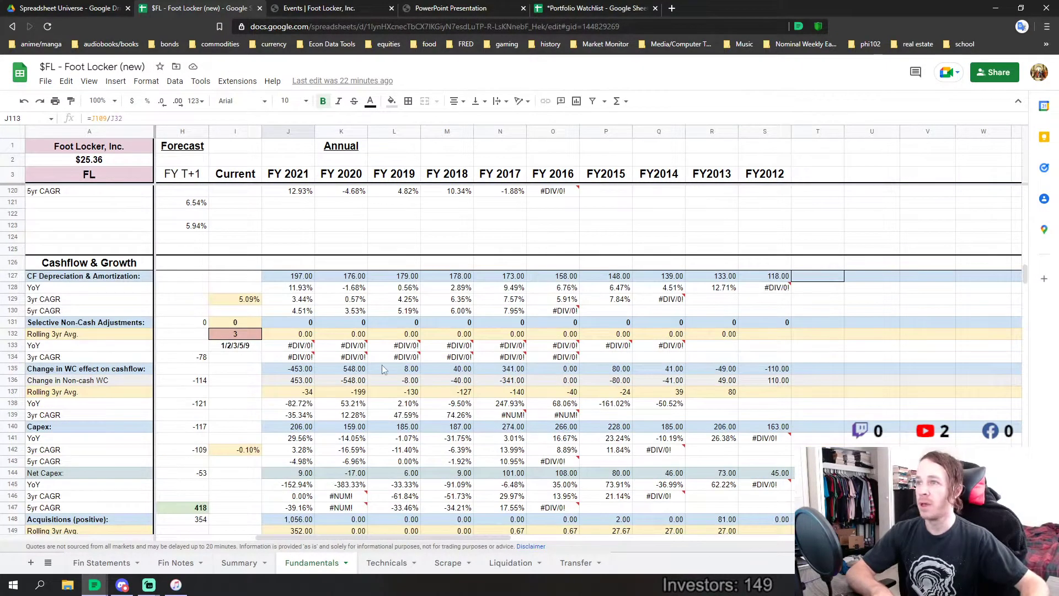
{"action": "scroll", "coordinate": [381, 365], "scroll_direction": "down", "scroll_amount": 10}
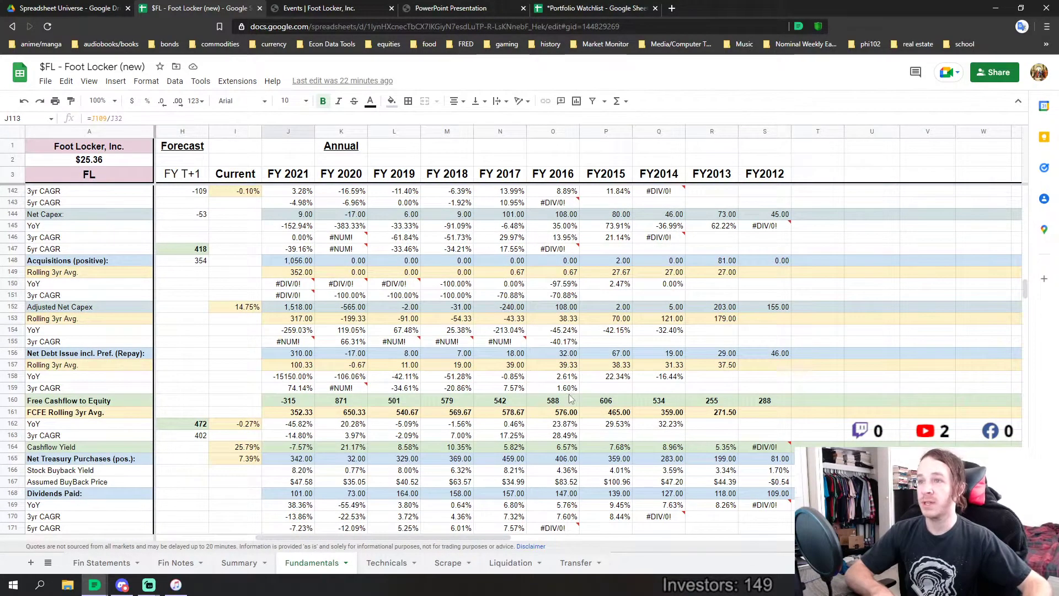
Select the FY 2016 to FY 2012 Free Cashflow to Equity values, followed by Total Common Payout for the same years.
{"action": "left_click_drag", "start_coordinate": [557, 401], "coordinate": [765, 401]}
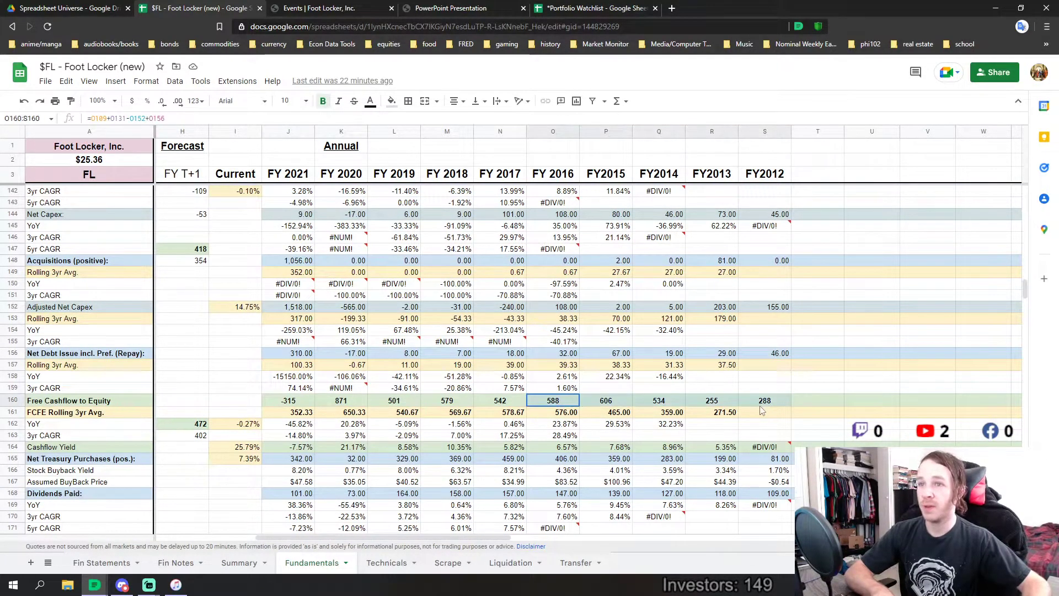
{"action": "scroll", "coordinate": [637, 303], "scroll_direction": "down", "scroll_amount": 1}
{"action": "scroll", "coordinate": [638, 307], "scroll_direction": "down", "scroll_amount": 2}
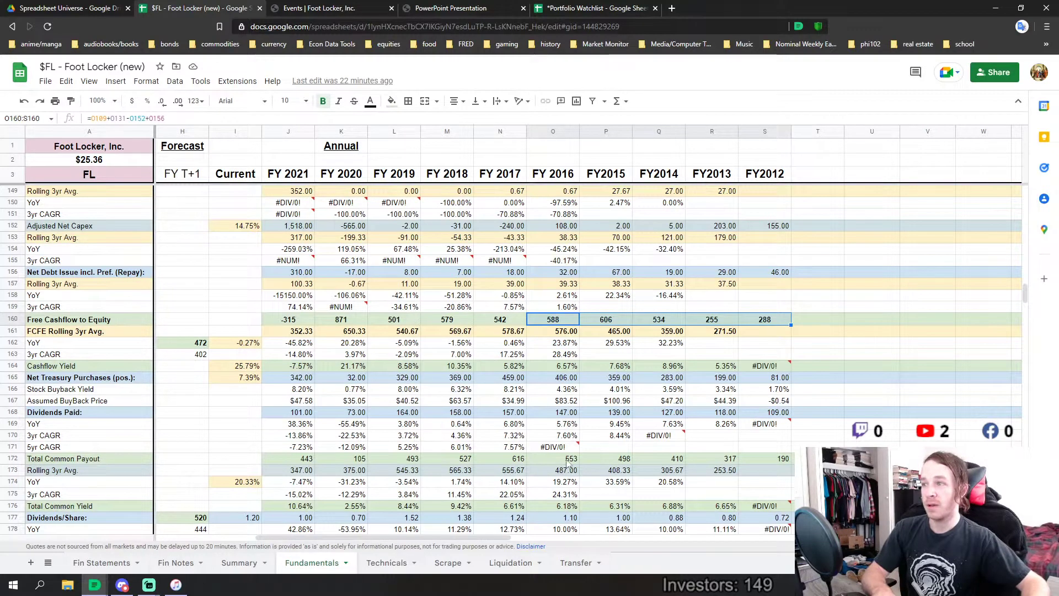
{"action": "left_click_drag", "start_coordinate": [568, 461], "coordinate": [768, 459]}
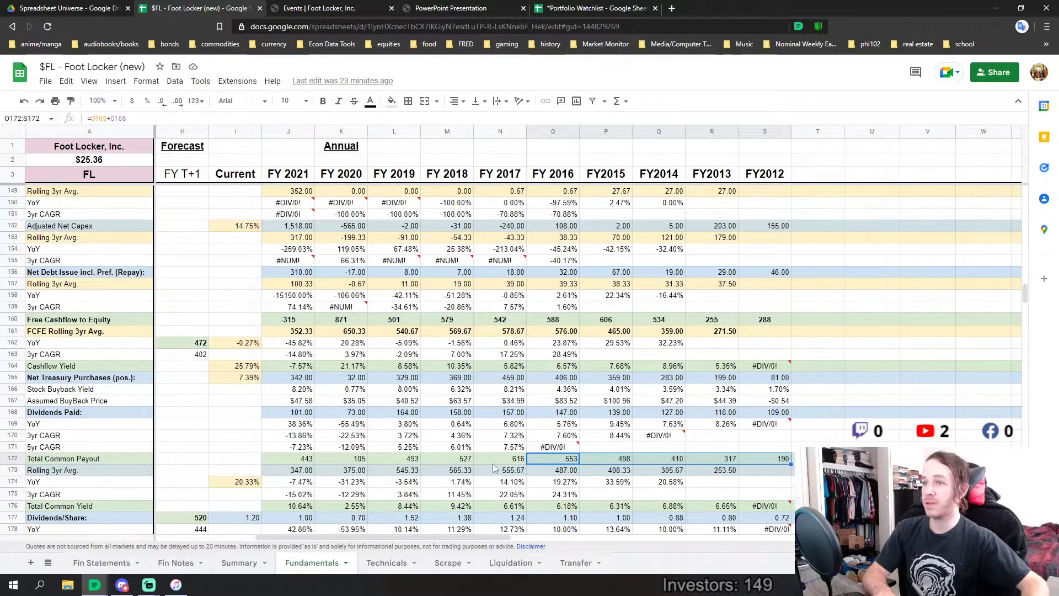
Compare the FY 2021 to FY 2017 Total Common Payout with Free Cashflow to Equity by selecting each range, ending on the payouts.
{"action": "left_click_drag", "start_coordinate": [498, 461], "coordinate": [305, 460]}
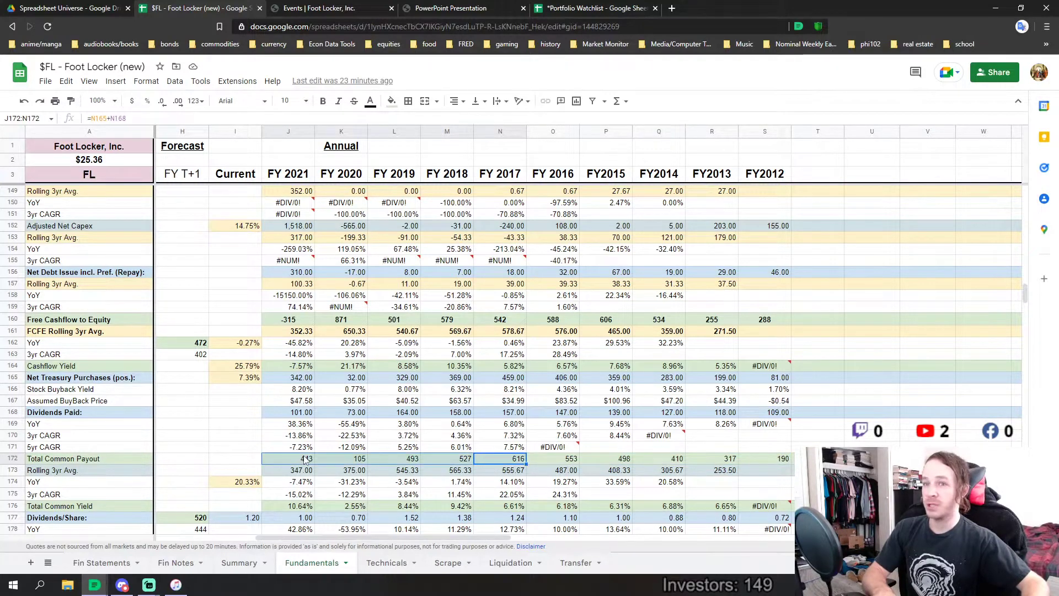
{"action": "left_click_drag", "start_coordinate": [301, 320], "coordinate": [494, 324]}
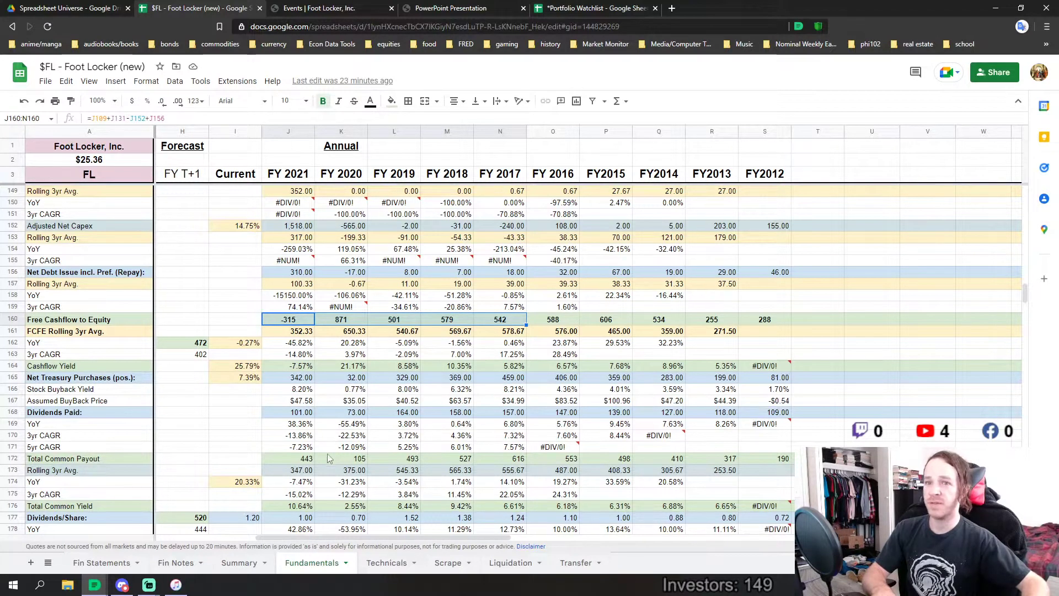
{"action": "left_click_drag", "start_coordinate": [304, 459], "coordinate": [518, 460]}
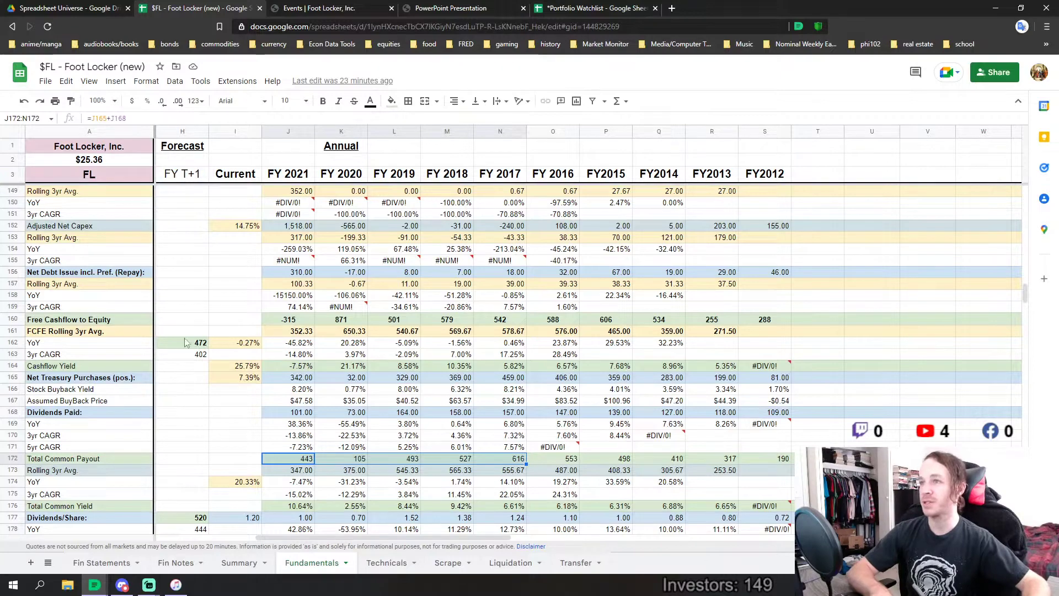
Check the working capital, capex, acquisitions and net debt issue rows behind Free Cashflow to Equity, ending back at the payout rows.
{"action": "scroll", "coordinate": [292, 351], "scroll_direction": "up", "scroll_amount": 5}
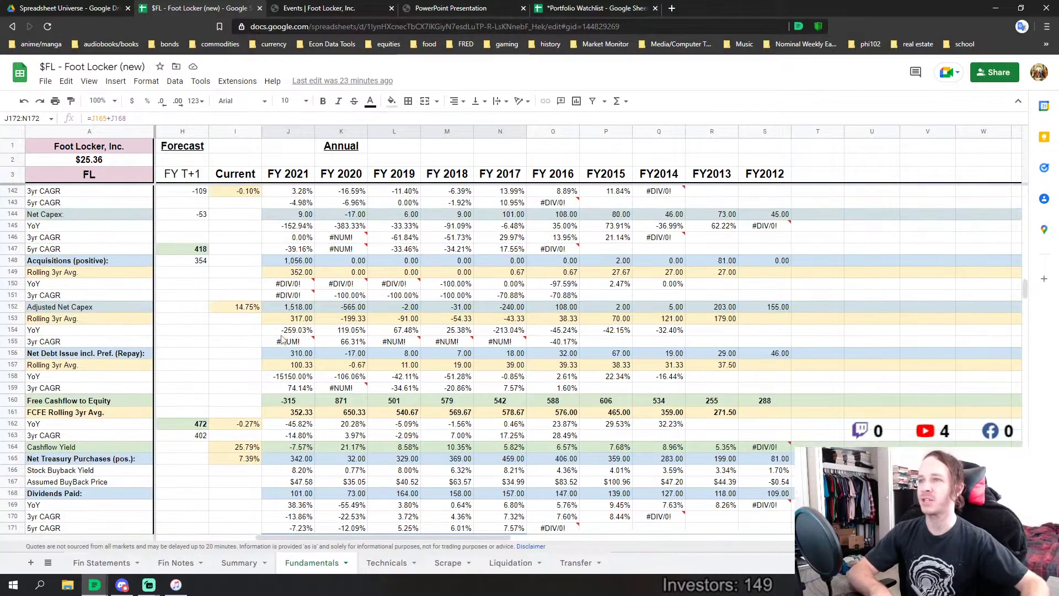
{"action": "scroll", "coordinate": [315, 309], "scroll_direction": "up", "scroll_amount": 2}
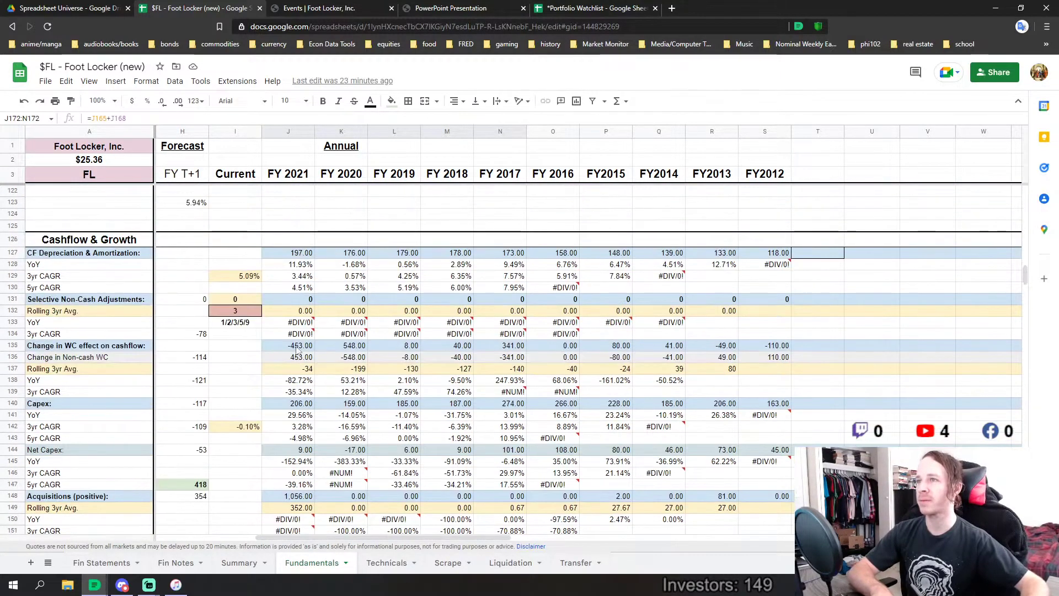
{"action": "scroll", "coordinate": [278, 373], "scroll_direction": "down", "scroll_amount": 3}
{"action": "scroll", "coordinate": [279, 372], "scroll_direction": "down", "scroll_amount": 5}
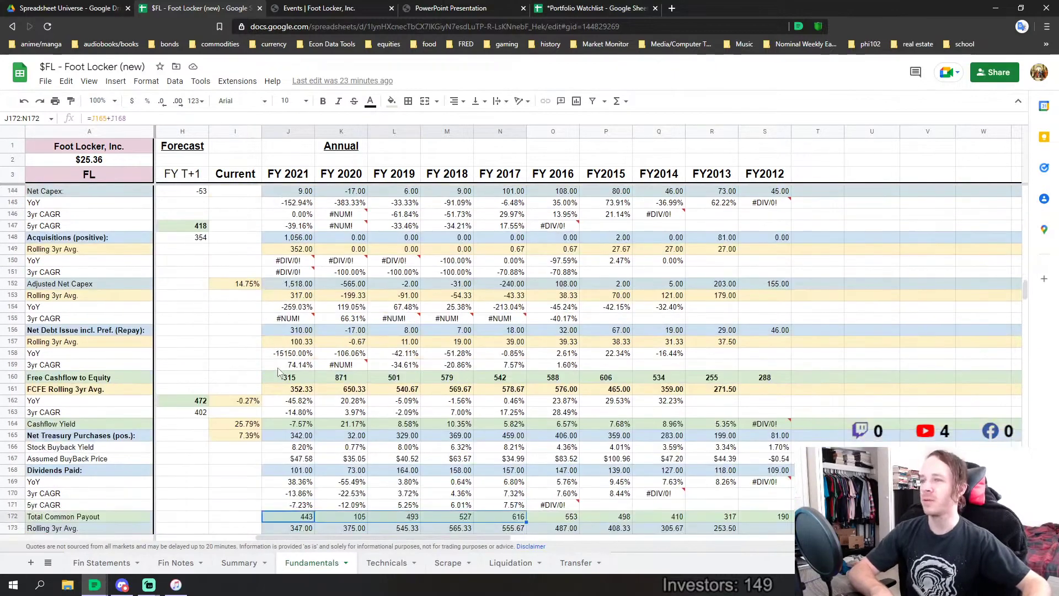
{"action": "scroll", "coordinate": [277, 368], "scroll_direction": "up", "scroll_amount": 3}
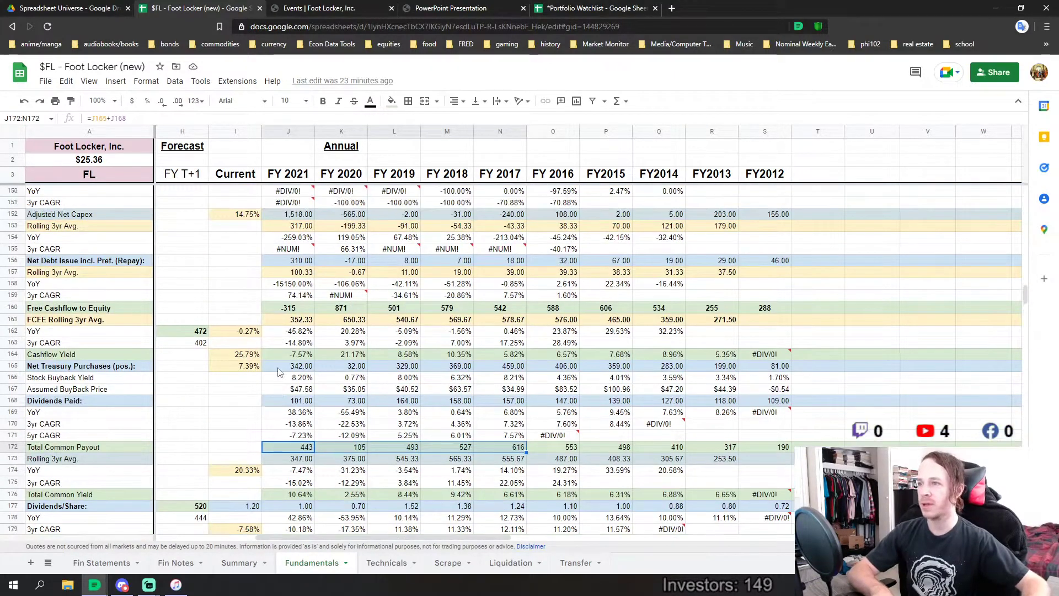
Review the Total Common Payout, dividend per share and yield rows, continuing down to Firm Reinvestment and Non-Cash ROIC.
{"action": "scroll", "coordinate": [286, 418], "scroll_direction": "down", "scroll_amount": 2}
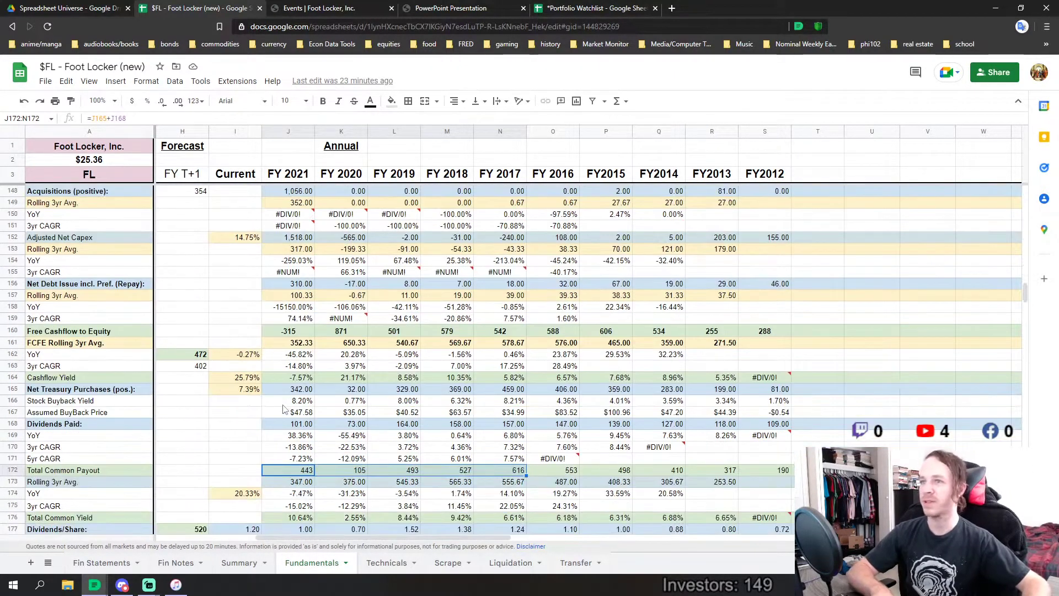
{"action": "scroll", "coordinate": [358, 397], "scroll_direction": "down", "scroll_amount": 3}
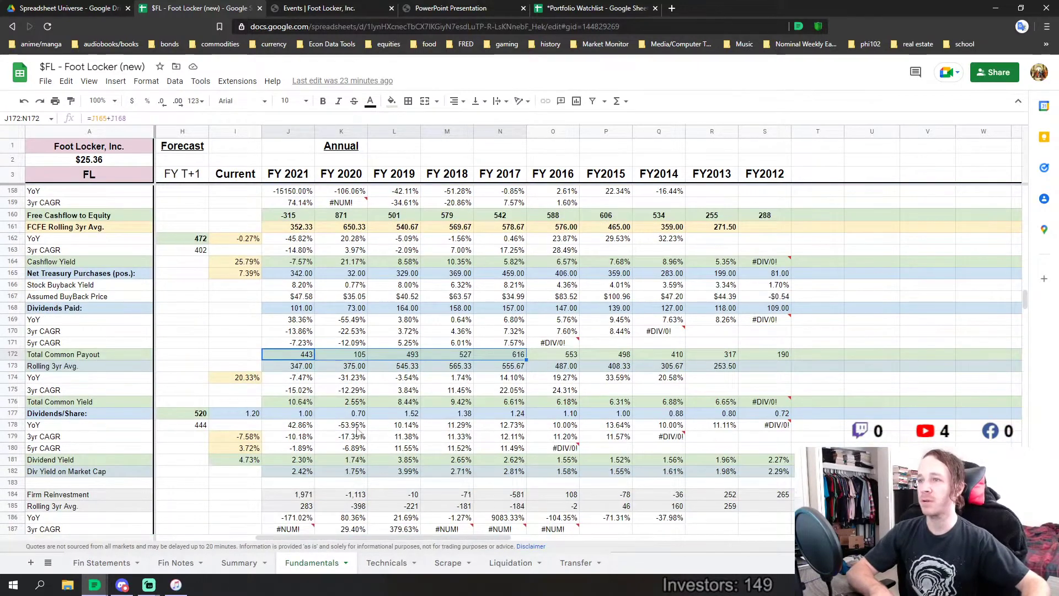
{"action": "scroll", "coordinate": [333, 375], "scroll_direction": "up", "scroll_amount": 2}
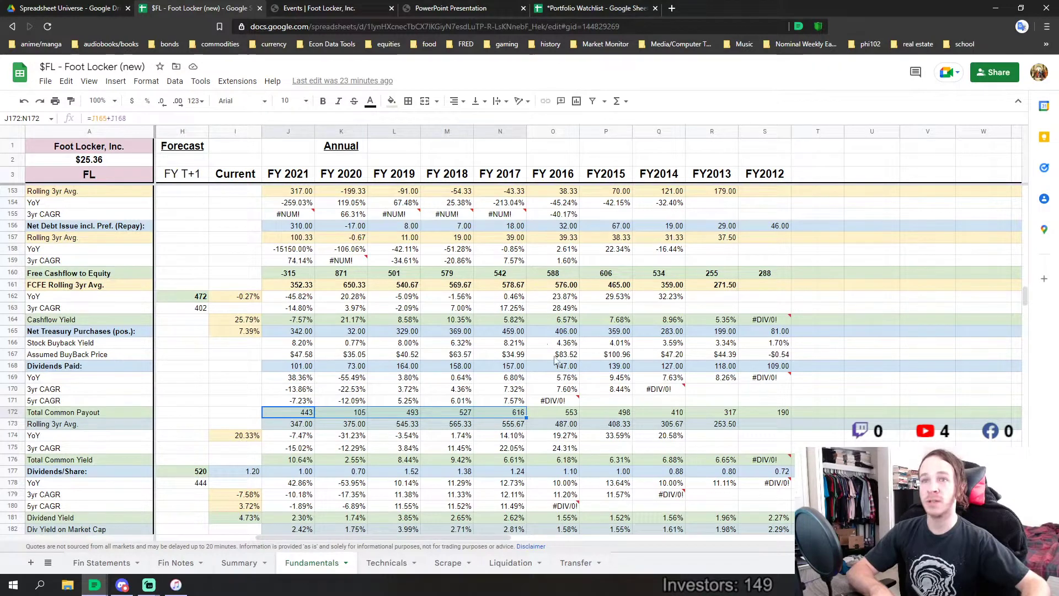
{"action": "scroll", "coordinate": [395, 357], "scroll_direction": "up", "scroll_amount": 2}
{"action": "scroll", "coordinate": [389, 361], "scroll_direction": "down", "scroll_amount": 3}
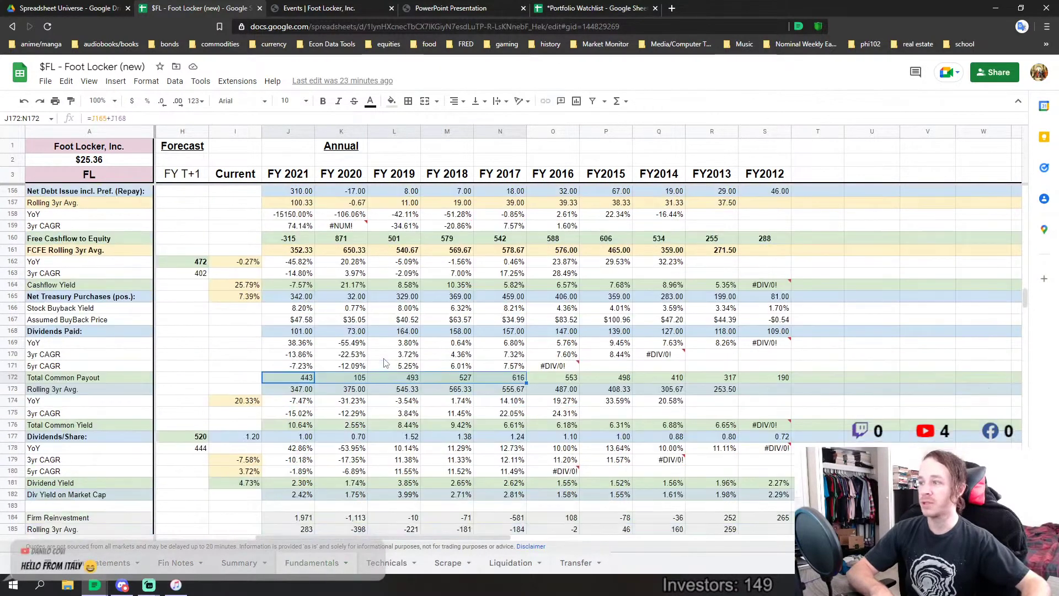
{"action": "scroll", "coordinate": [385, 363], "scroll_direction": "down", "scroll_amount": 3}
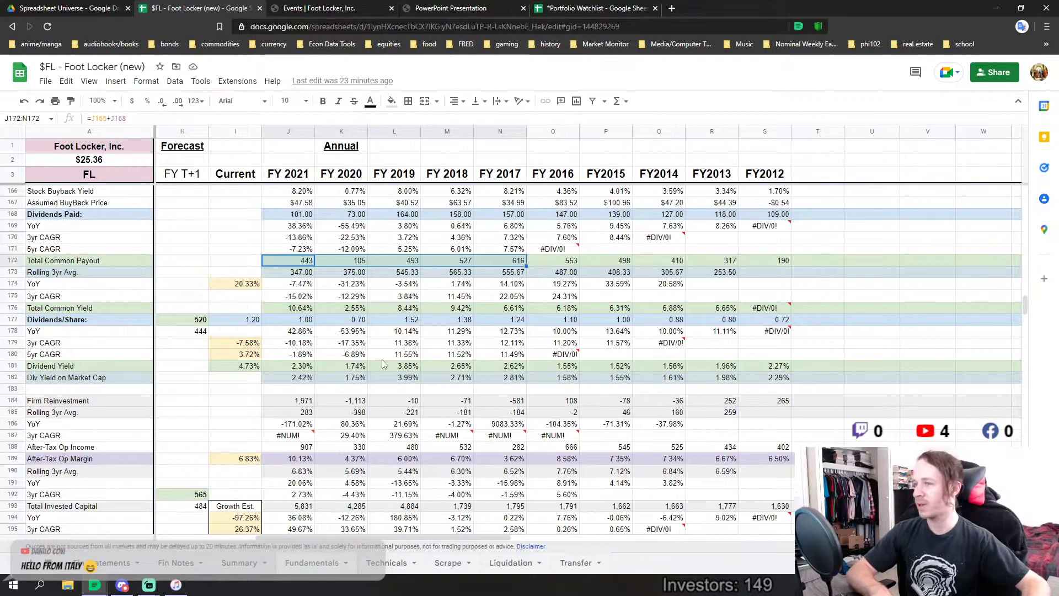
{"action": "scroll", "coordinate": [382, 358], "scroll_direction": "down", "scroll_amount": 2}
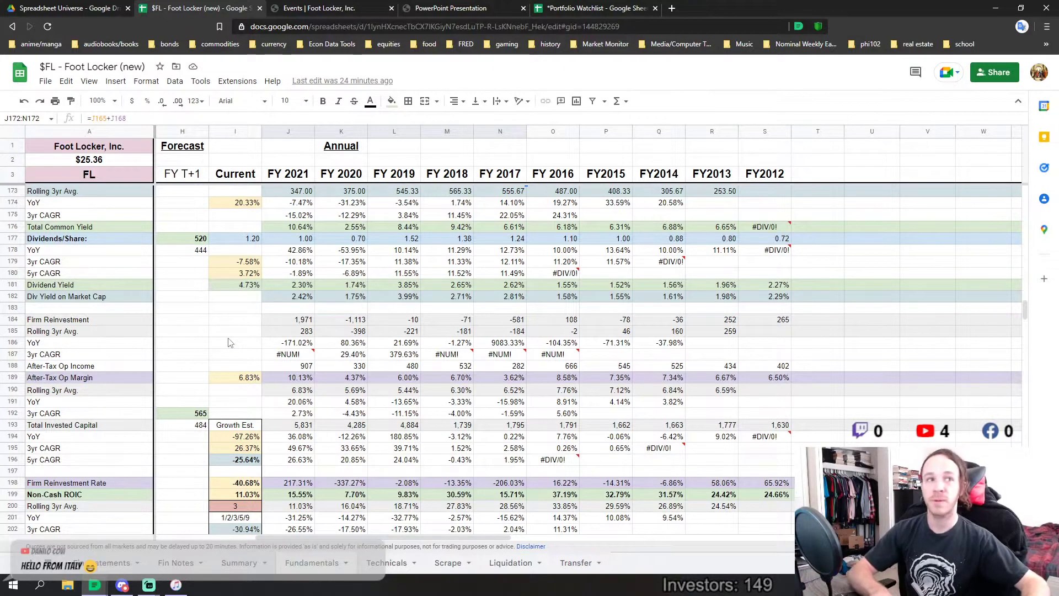
{"action": "scroll", "coordinate": [408, 411], "scroll_direction": "down", "scroll_amount": 3}
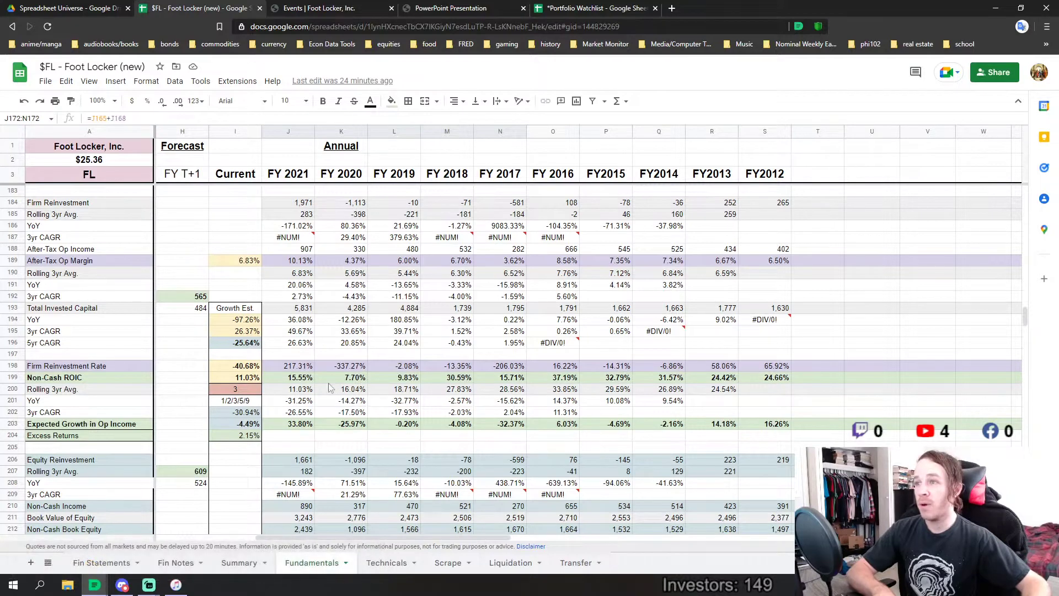
Compare Non-Cash ROIC over time by selecting FY 2021 to FY 2012, followed by FY 2012 to FY 2016 and FY 2017 to FY 2021.
{"action": "left_click_drag", "start_coordinate": [294, 381], "coordinate": [450, 390]}
{"action": "left_click_drag", "start_coordinate": [589, 393], "coordinate": [757, 376]}
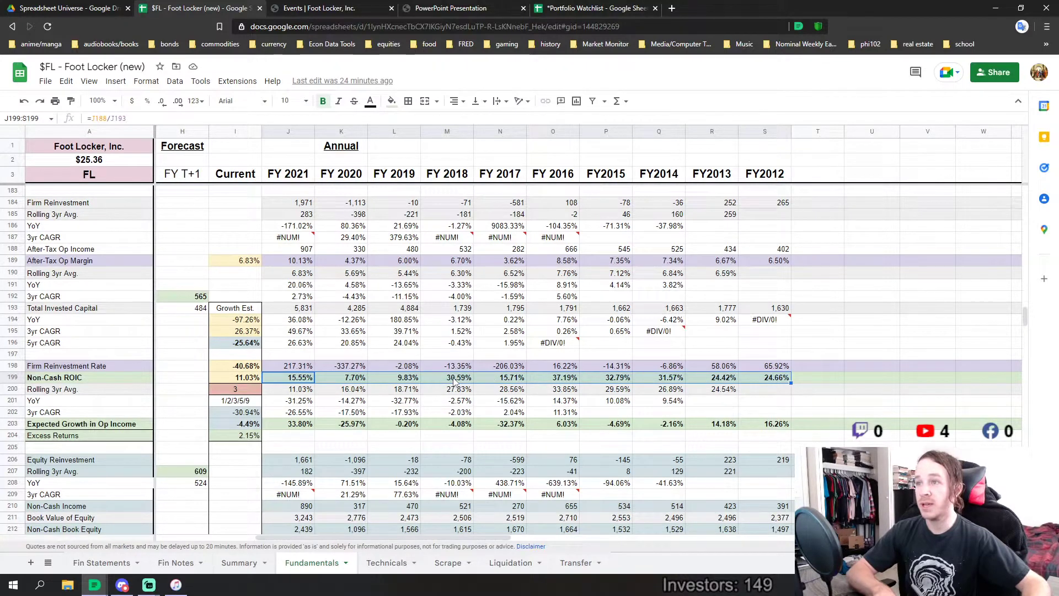
{"action": "left_click", "coordinate": [479, 392]}
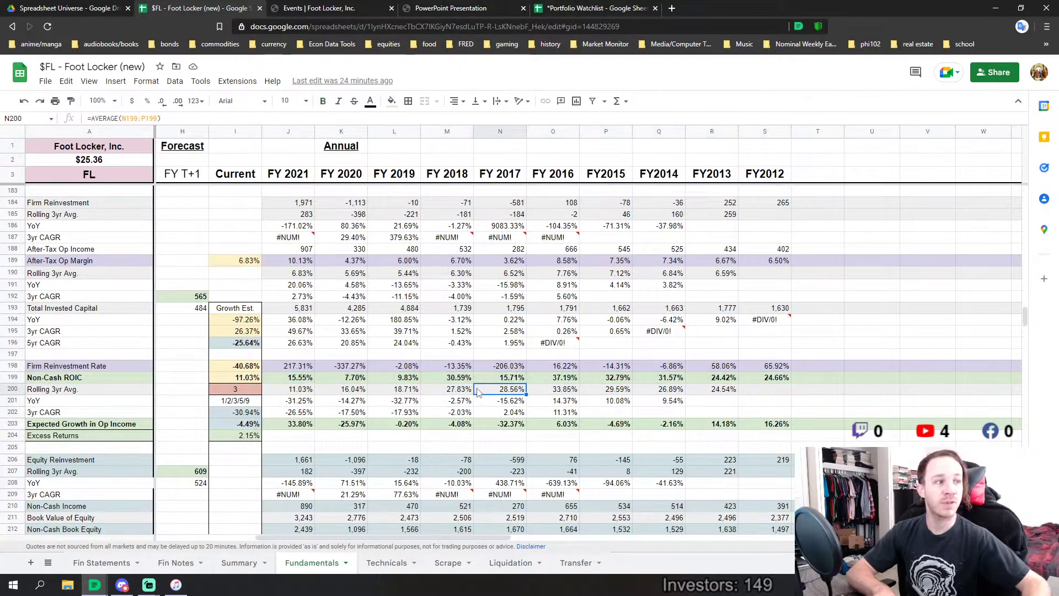
{"action": "left_click_drag", "start_coordinate": [771, 379], "coordinate": [575, 381]}
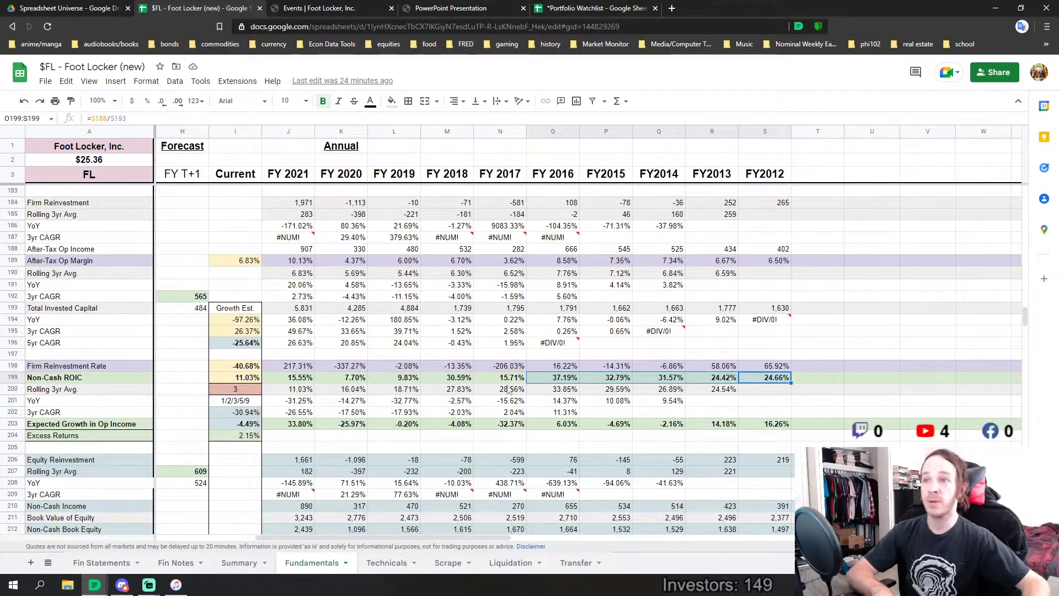
{"action": "left_click_drag", "start_coordinate": [505, 381], "coordinate": [308, 380]}
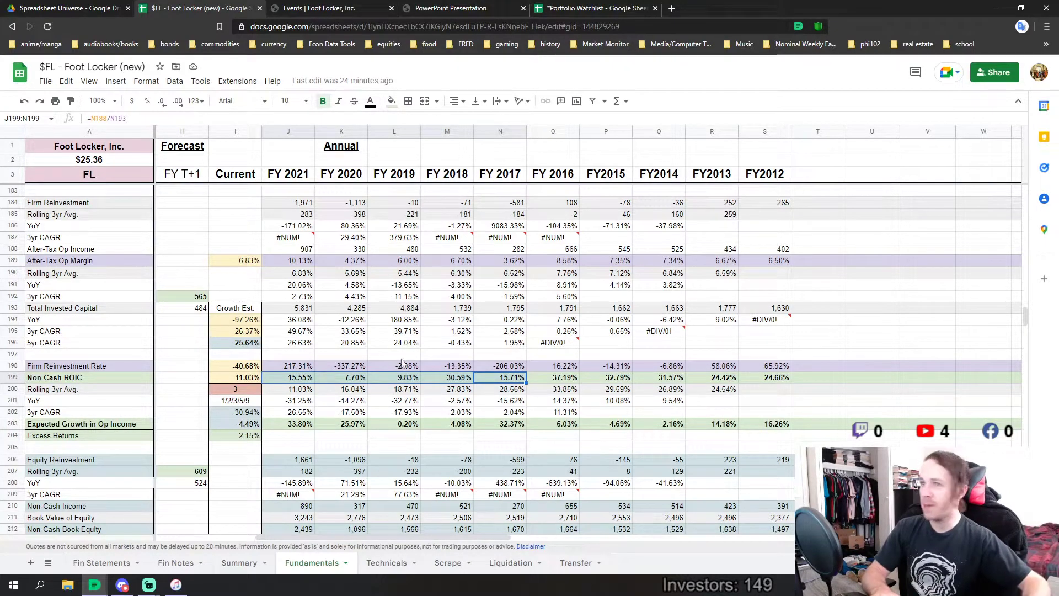
Check the equity reinvestment and Non-Cash ROE rows, and return to Non-Cash ROIC to select its FY 2018 to FY 2012 values.
{"action": "mouse_move", "coordinate": [1023, 308]}
{"action": "left_mouse_down"}
{"action": "mouse_move", "coordinate": [1023, 248]}
{"action": "mouse_move", "coordinate": [1023, 329]}
{"action": "mouse_move", "coordinate": [1023, 316]}
{"action": "left_mouse_up"}
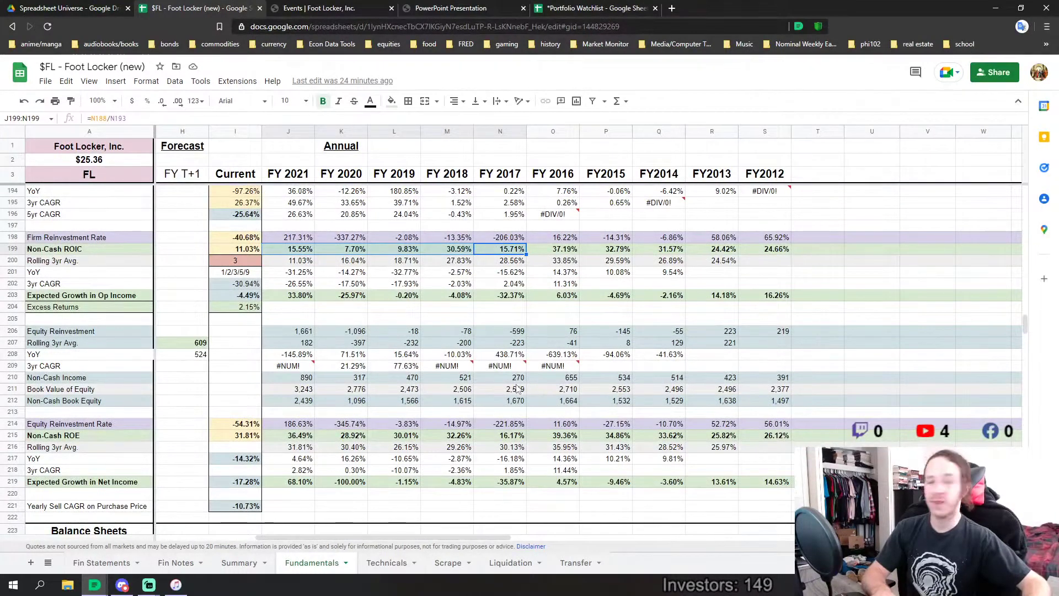
{"action": "mouse_move", "coordinate": [482, 368]}
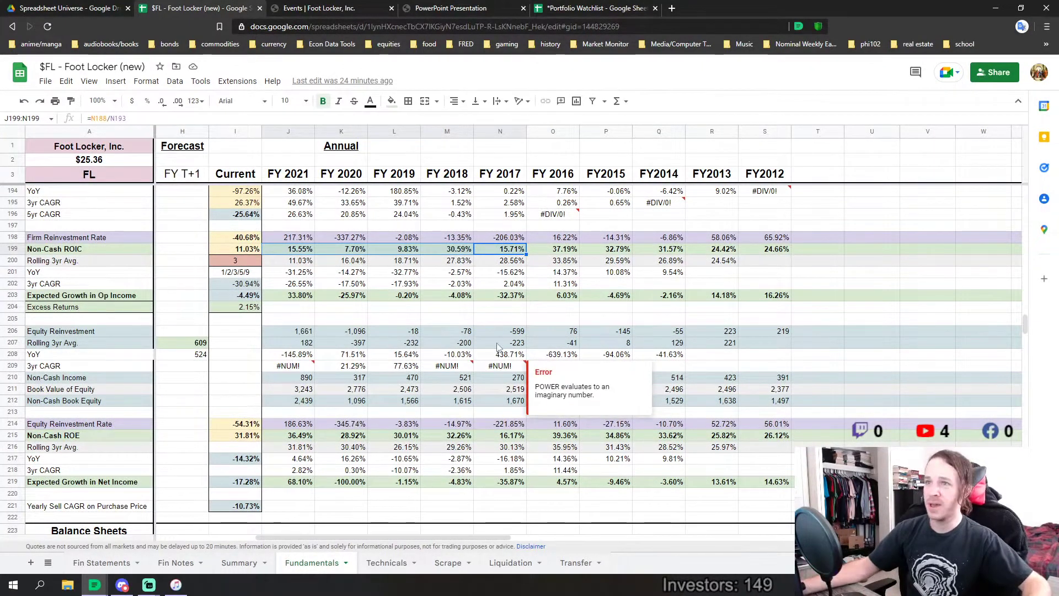
{"action": "scroll", "coordinate": [331, 362], "scroll_direction": "up", "scroll_amount": 1}
{"action": "scroll", "coordinate": [331, 362], "scroll_direction": "up", "scroll_amount": 1}
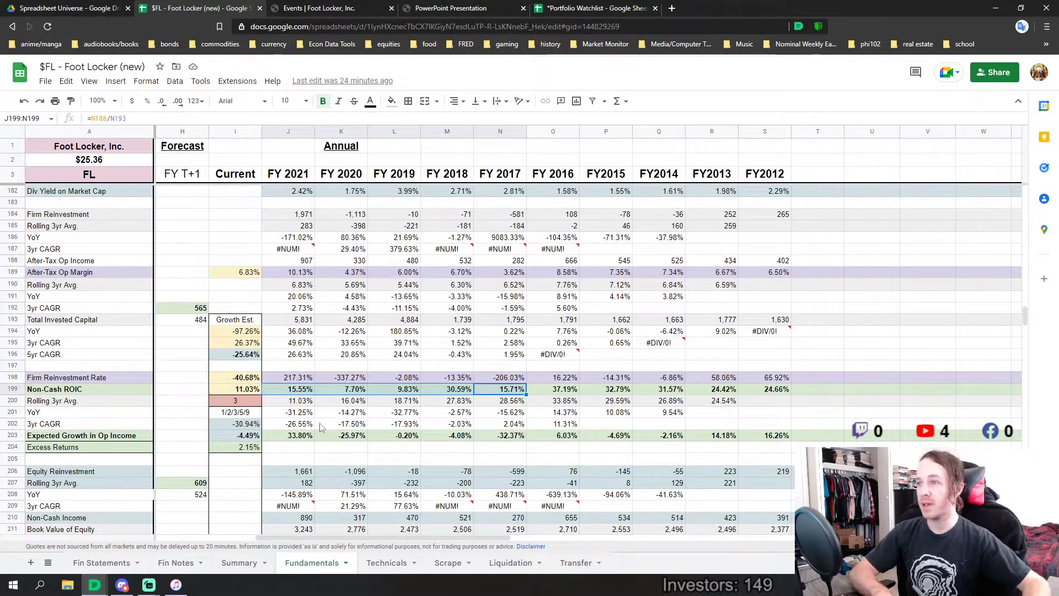
{"action": "left_click", "coordinate": [354, 415]}
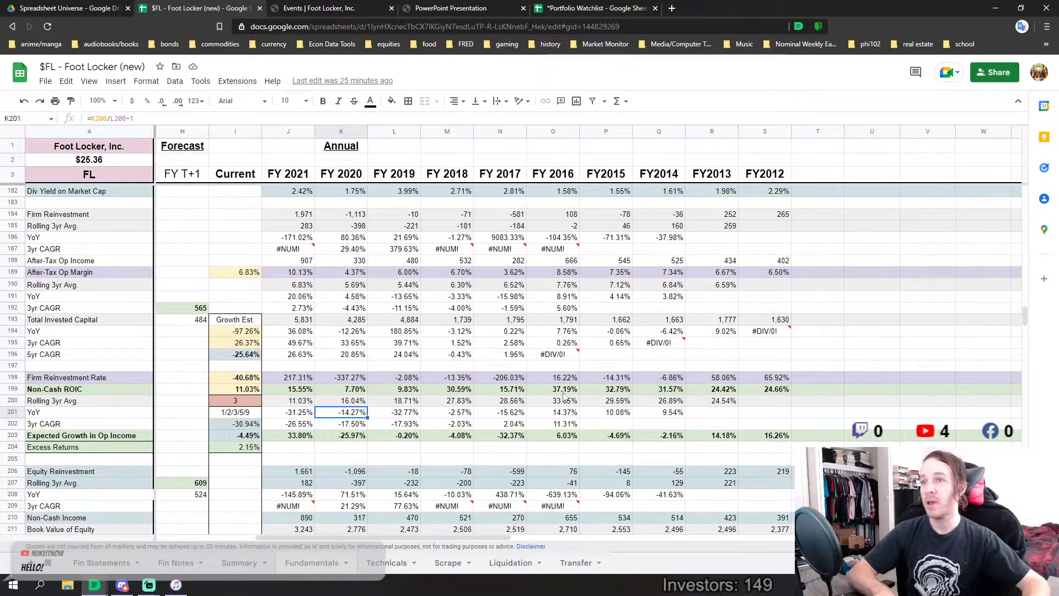
{"action": "left_click_drag", "start_coordinate": [549, 390], "coordinate": [641, 395]}
{"action": "left_click_drag", "start_coordinate": [469, 393], "coordinate": [756, 387]}
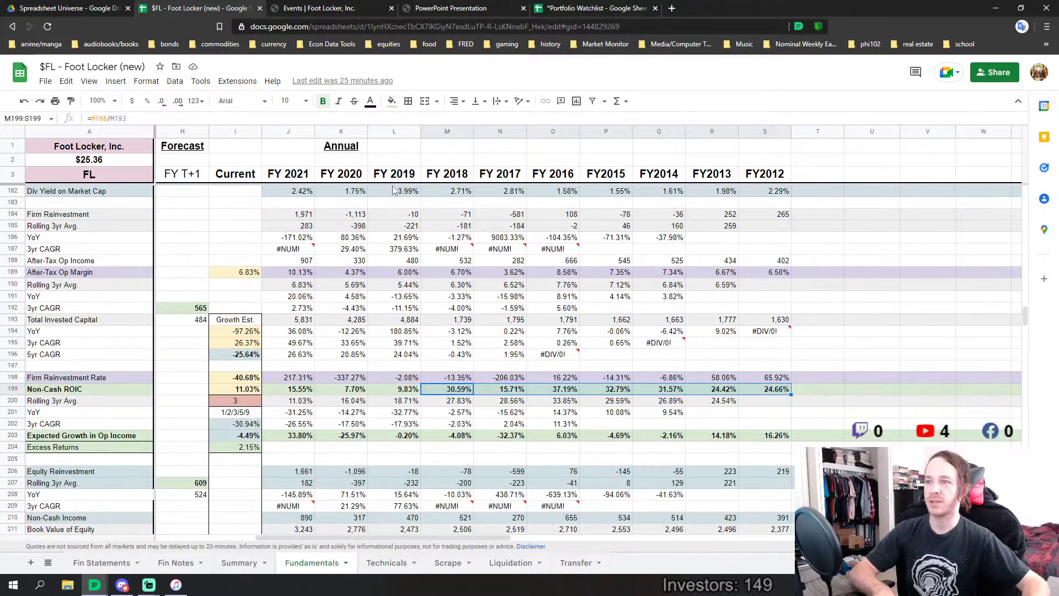
Examine the Balance Sheets section from current assets through liabilities and shareholders' equity, down to the R&D Cap Balance Sheet.
{"action": "scroll", "coordinate": [409, 423], "scroll_direction": "down", "scroll_amount": 8}
{"action": "scroll", "coordinate": [409, 419], "scroll_direction": "down", "scroll_amount": 2}
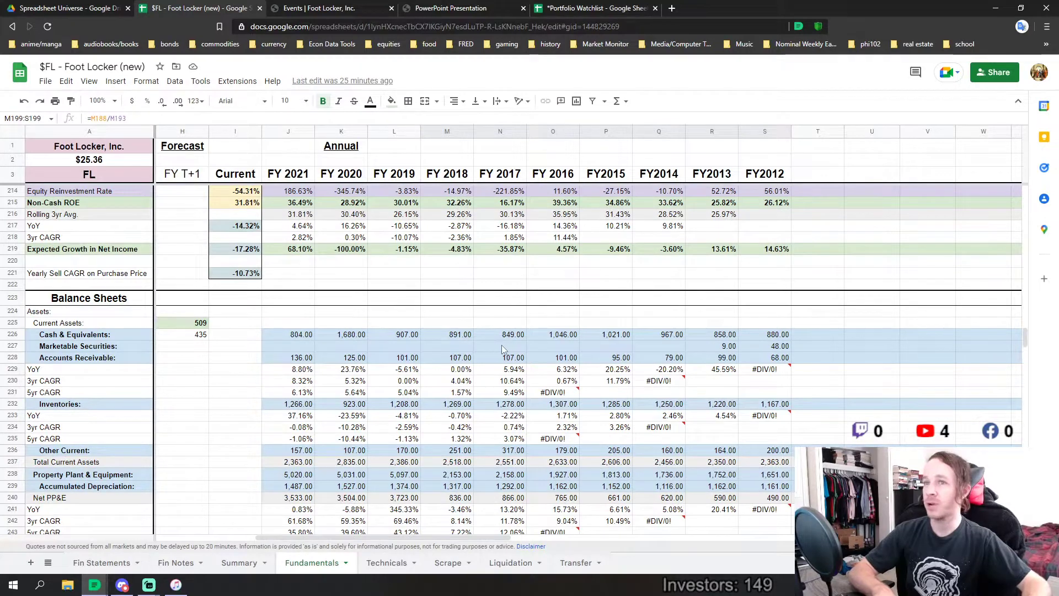
{"action": "scroll", "coordinate": [502, 345], "scroll_direction": "down", "scroll_amount": 3}
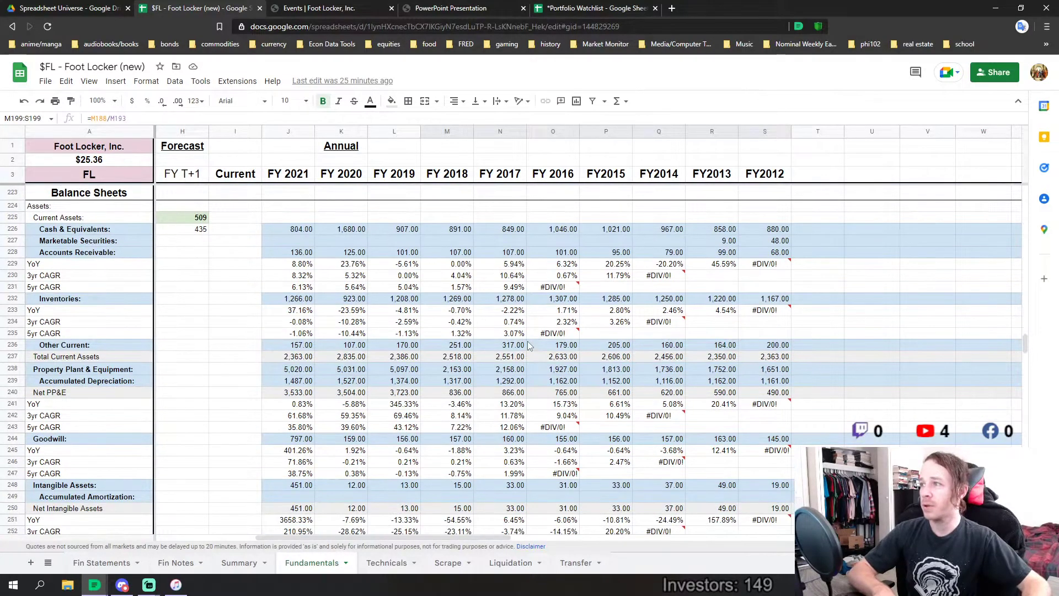
{"action": "scroll", "coordinate": [515, 350], "scroll_direction": "down", "scroll_amount": 1}
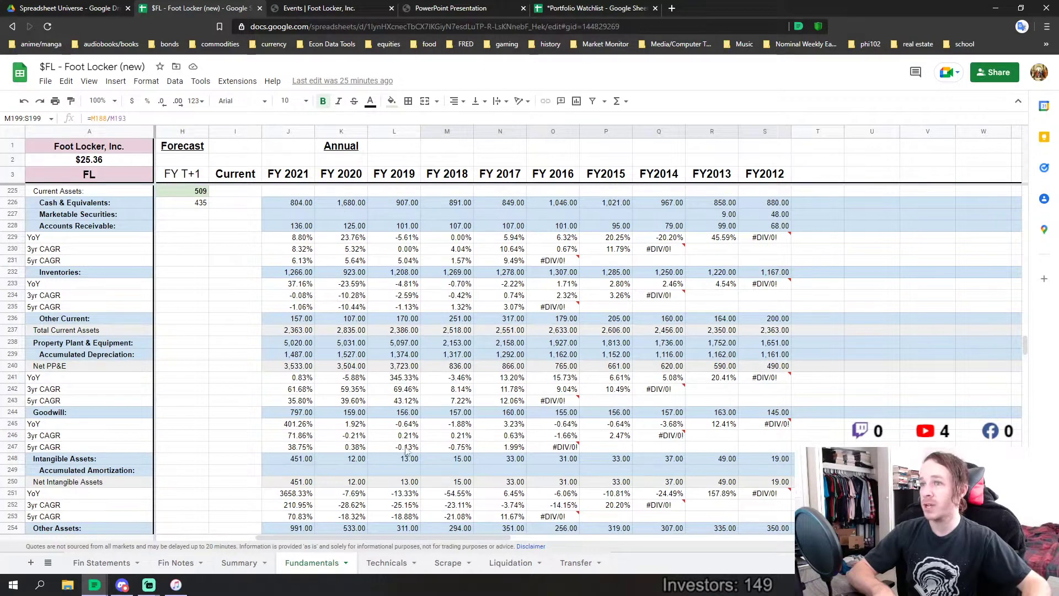
{"action": "scroll", "coordinate": [500, 429], "scroll_direction": "down", "scroll_amount": 8}
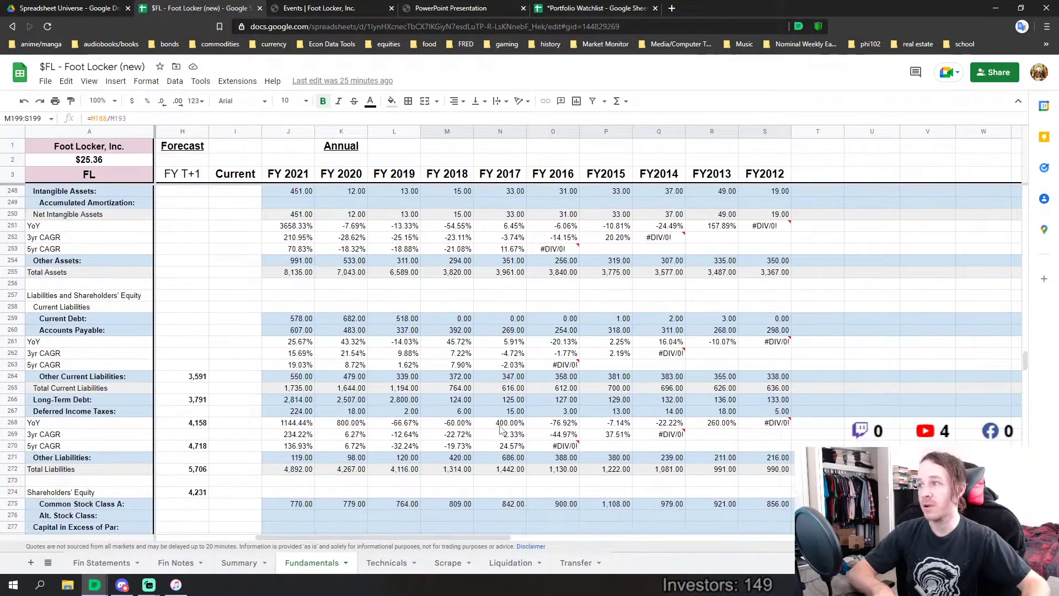
{"action": "scroll", "coordinate": [500, 429], "scroll_direction": "down", "scroll_amount": 2}
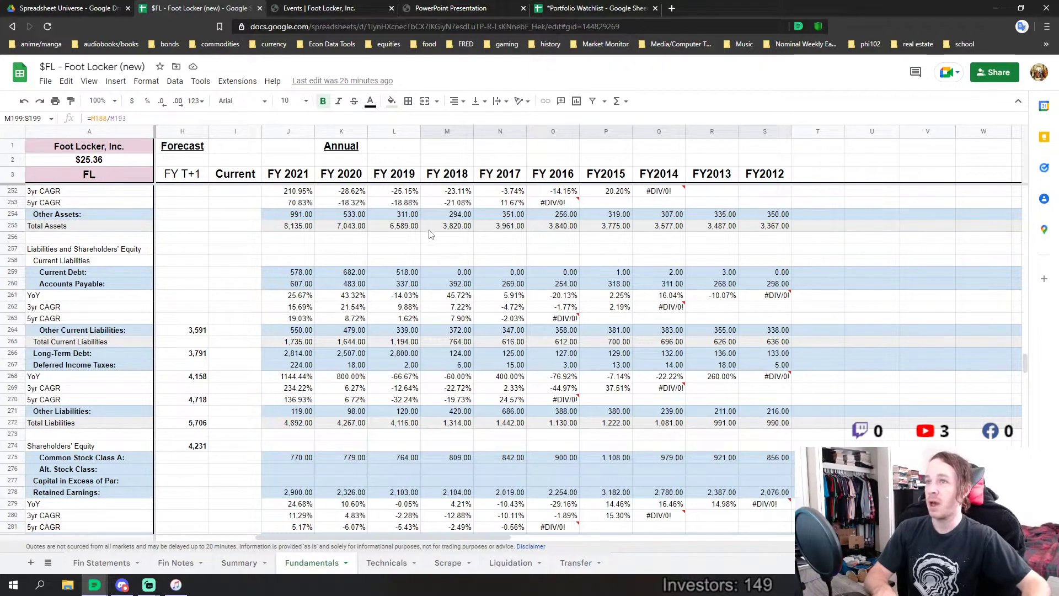
{"action": "scroll", "coordinate": [392, 265], "scroll_direction": "up", "scroll_amount": 3}
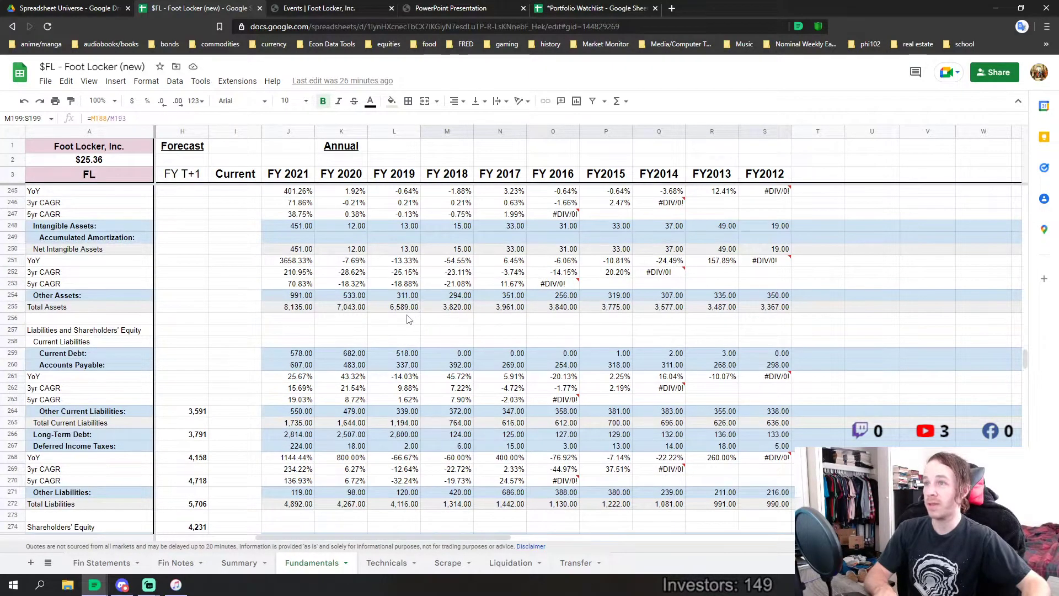
{"action": "scroll", "coordinate": [389, 375], "scroll_direction": "down", "scroll_amount": 5}
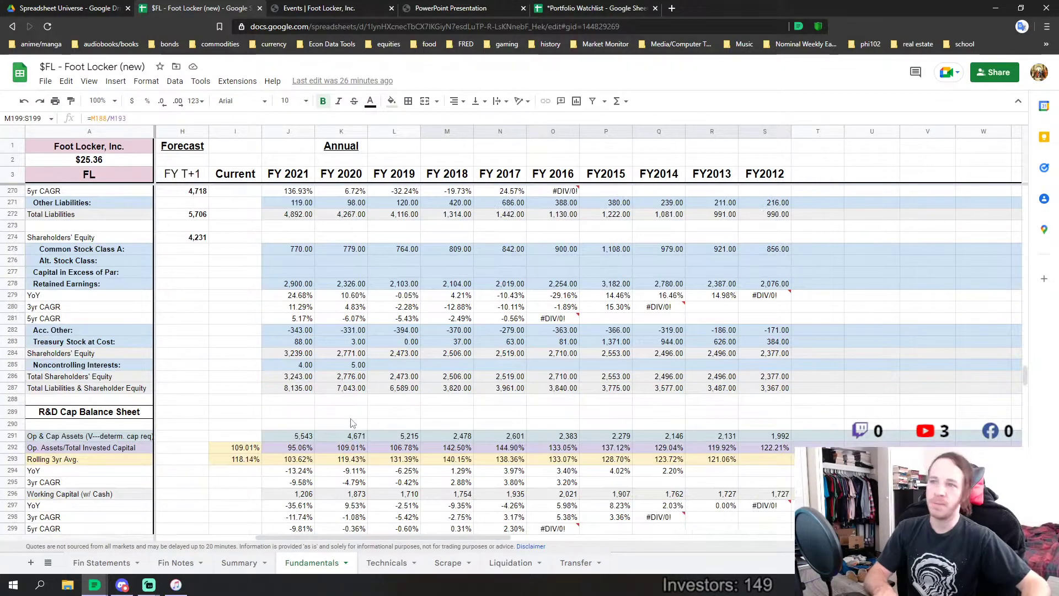
{"action": "scroll", "coordinate": [351, 423], "scroll_direction": "down", "scroll_amount": 2}
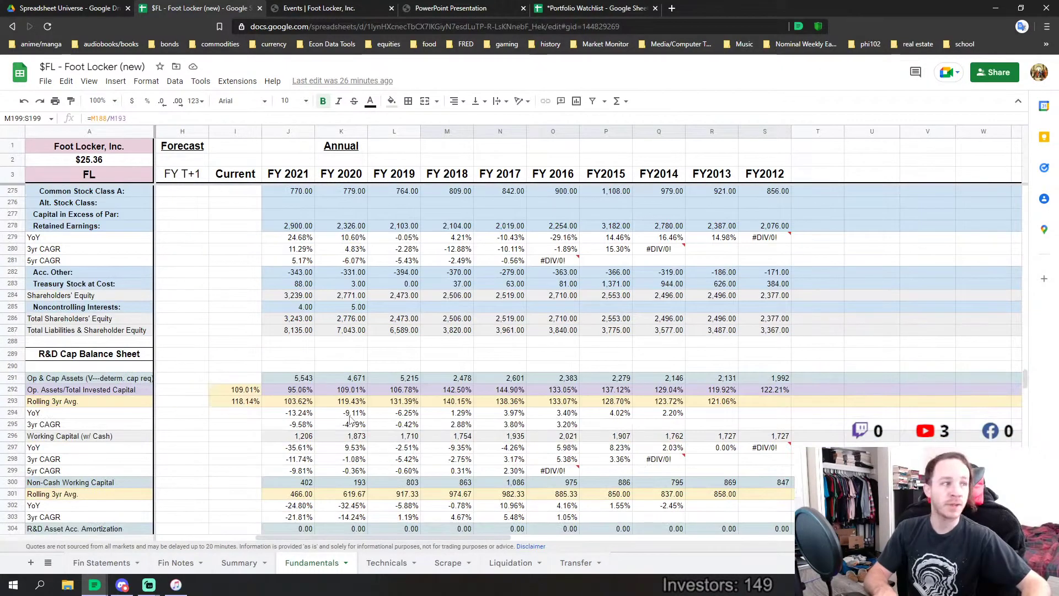
Compare the total Sales/Capital Ratio values by selecting FY 2018 to FY 2012, followed by FY 2019 to FY 2021.
{"action": "scroll", "coordinate": [351, 419], "scroll_direction": "down", "scroll_amount": 10}
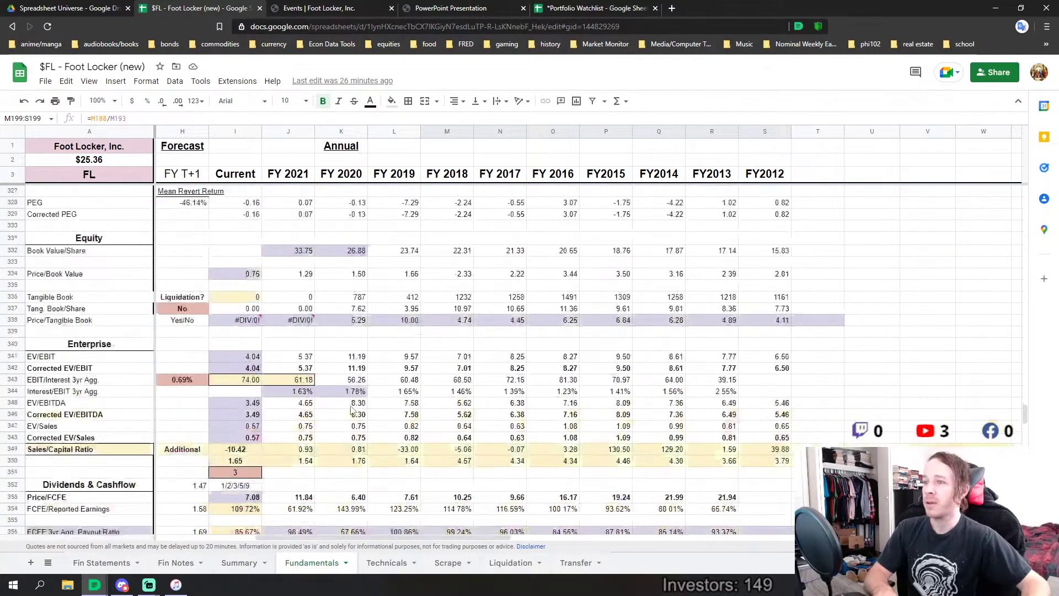
{"action": "scroll", "coordinate": [351, 411], "scroll_direction": "down", "scroll_amount": 3}
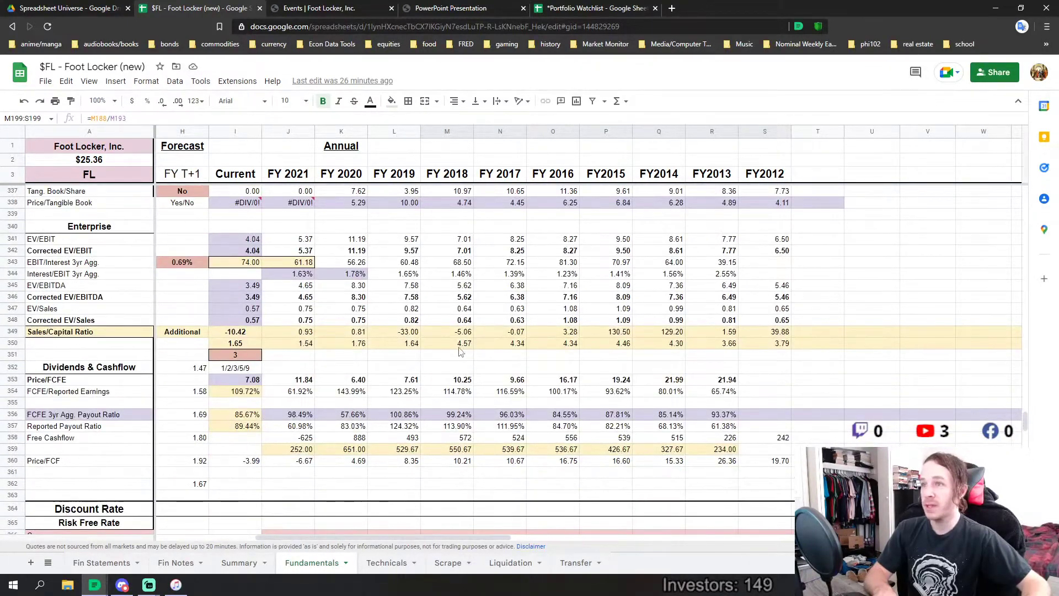
{"action": "left_click", "coordinate": [470, 345]}
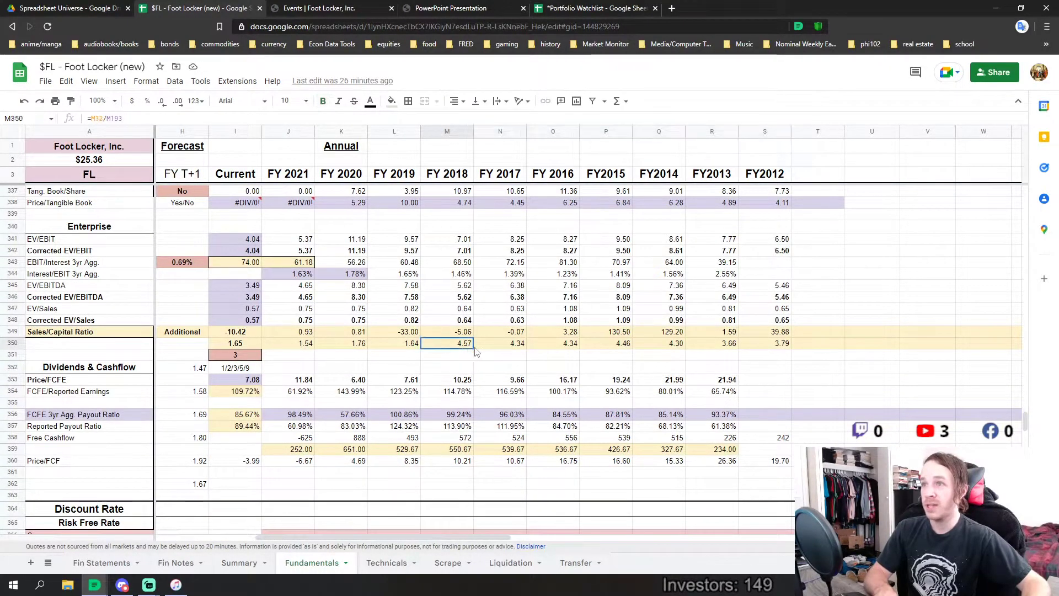
{"action": "left_click_drag", "start_coordinate": [476, 352], "coordinate": [752, 345]}
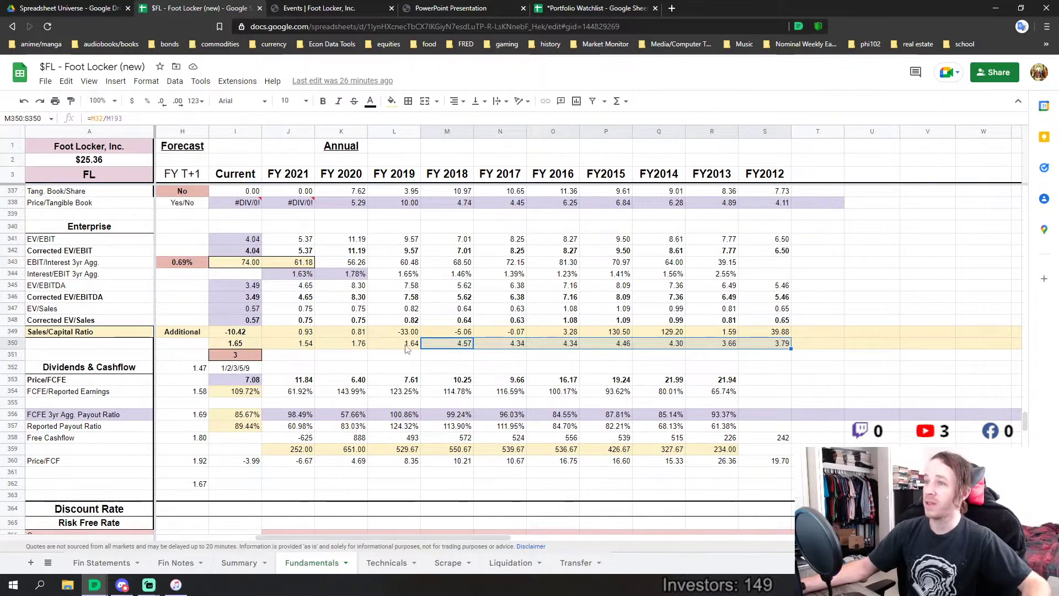
{"action": "left_click_drag", "start_coordinate": [386, 343], "coordinate": [302, 350]}
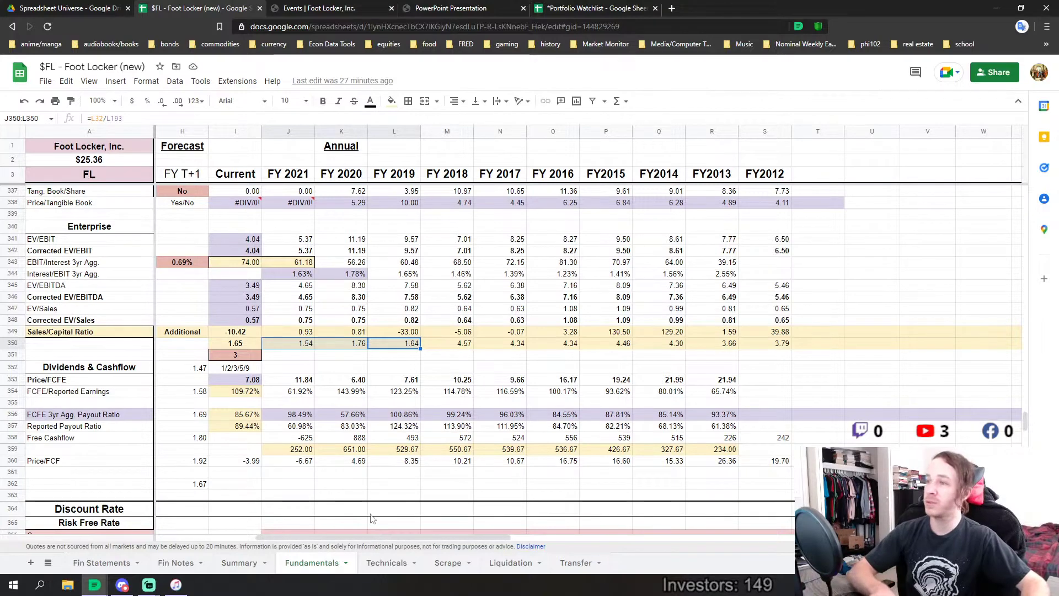
Check the terminal and forecast columns beside the Sales/Capital Ratio, and the share price and market capitalization rows, selecting the FY 2016 share price.
{"action": "left_click_drag", "start_coordinate": [416, 538], "coordinate": [382, 537]}
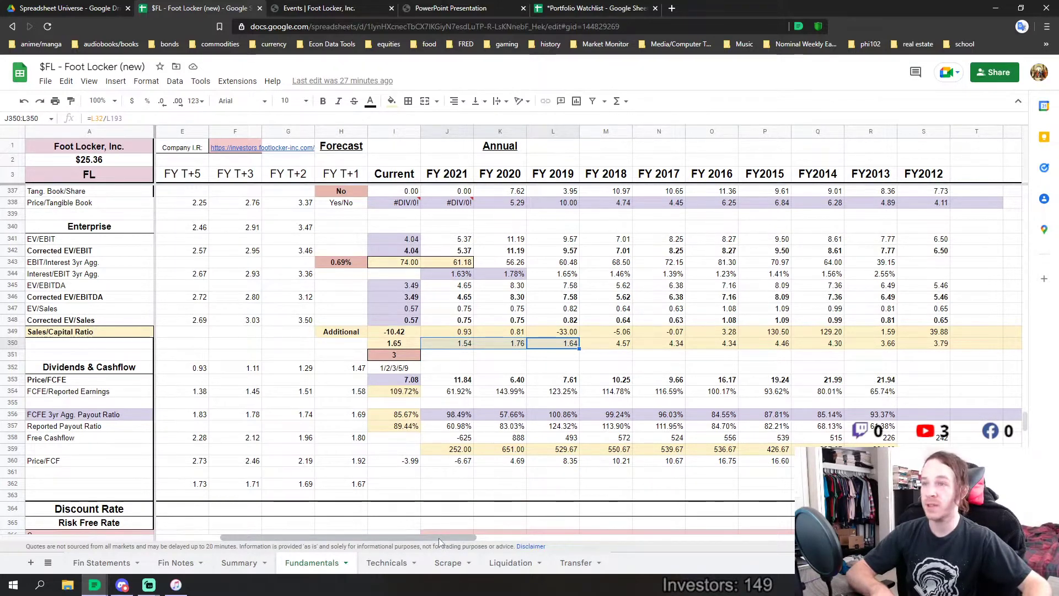
{"action": "left_click_drag", "start_coordinate": [438, 537], "coordinate": [374, 537]}
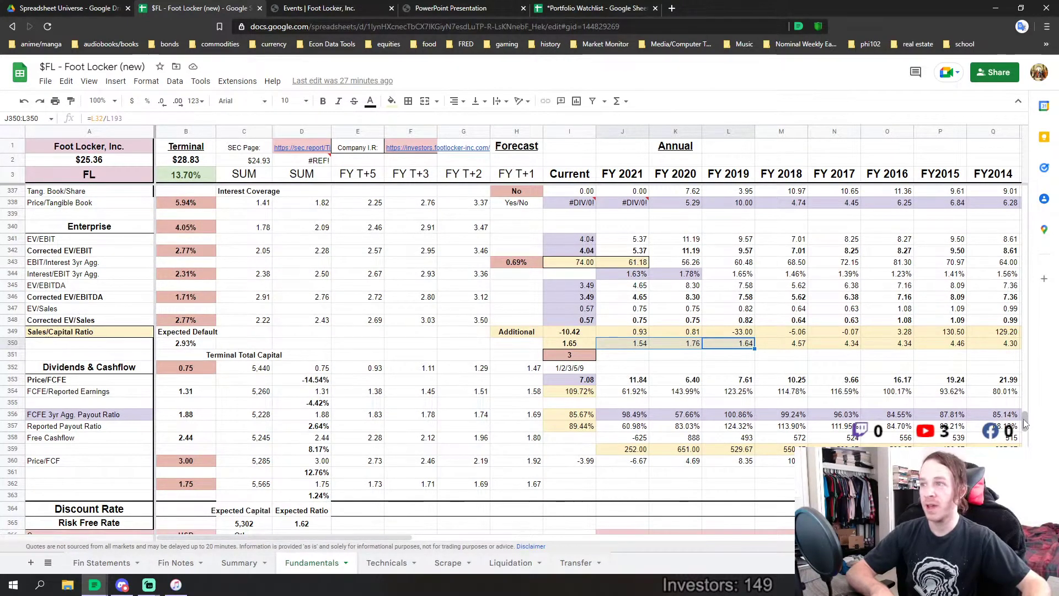
{"action": "left_click_drag", "start_coordinate": [1024, 418], "coordinate": [1024, 193]}
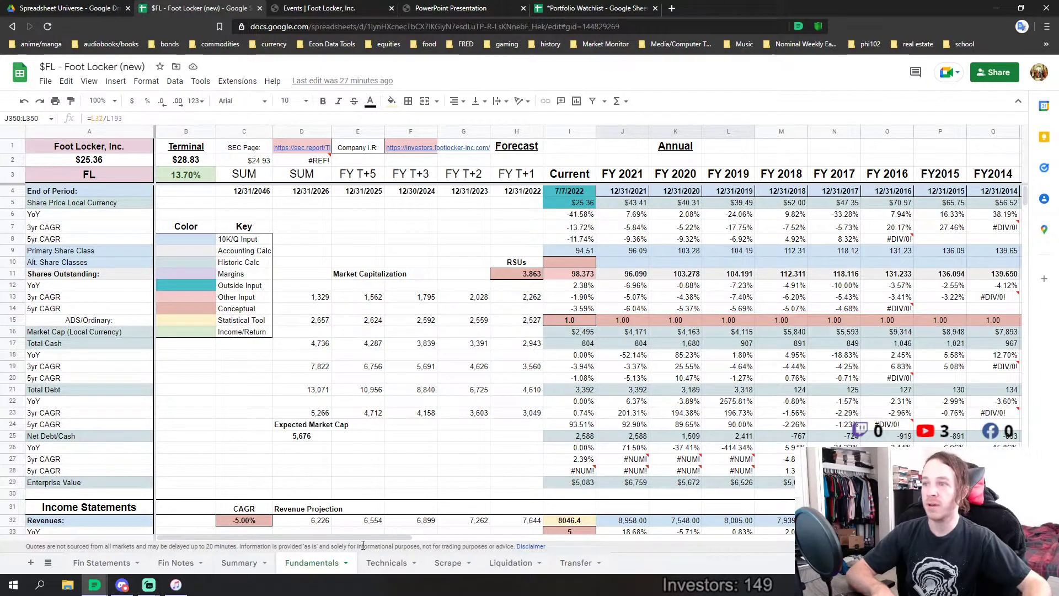
{"action": "left_click_drag", "start_coordinate": [353, 538], "coordinate": [411, 537]}
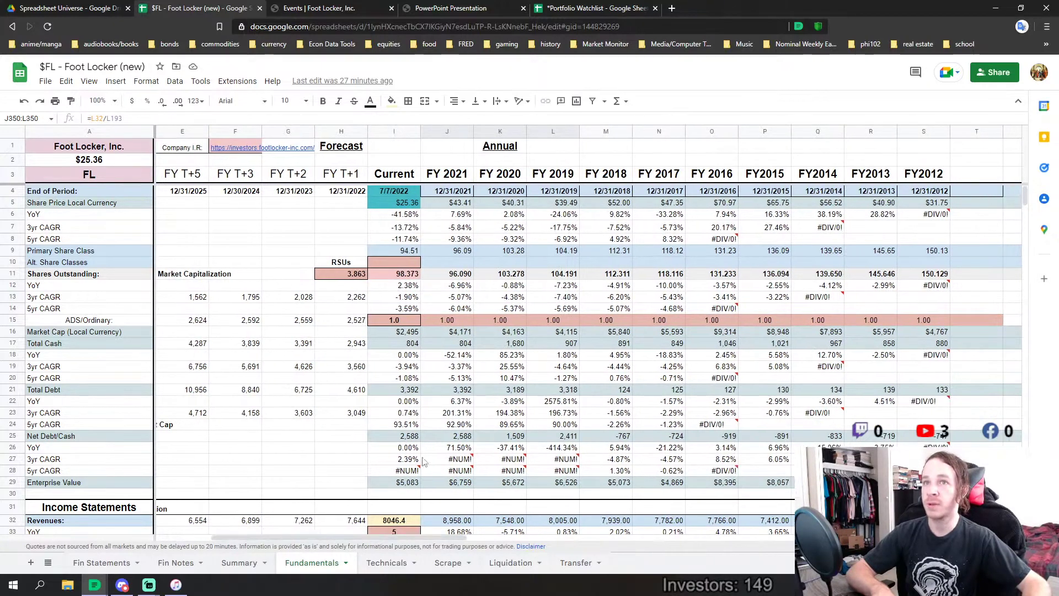
{"action": "left_click", "coordinate": [723, 204]}
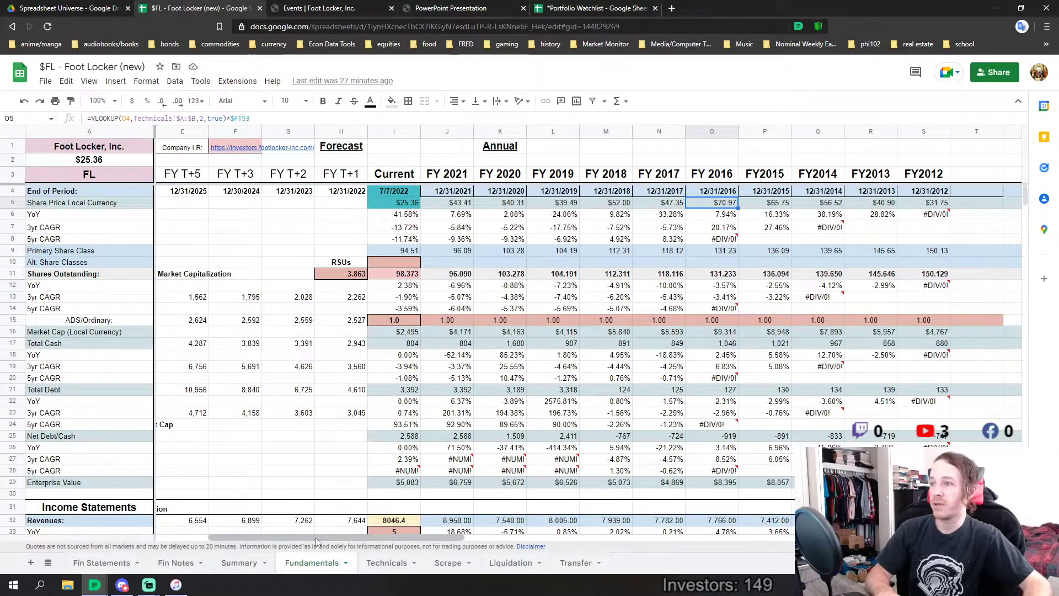
{"action": "left_click_drag", "start_coordinate": [316, 537], "coordinate": [176, 537]}
{"action": "left_click", "coordinate": [302, 458]}
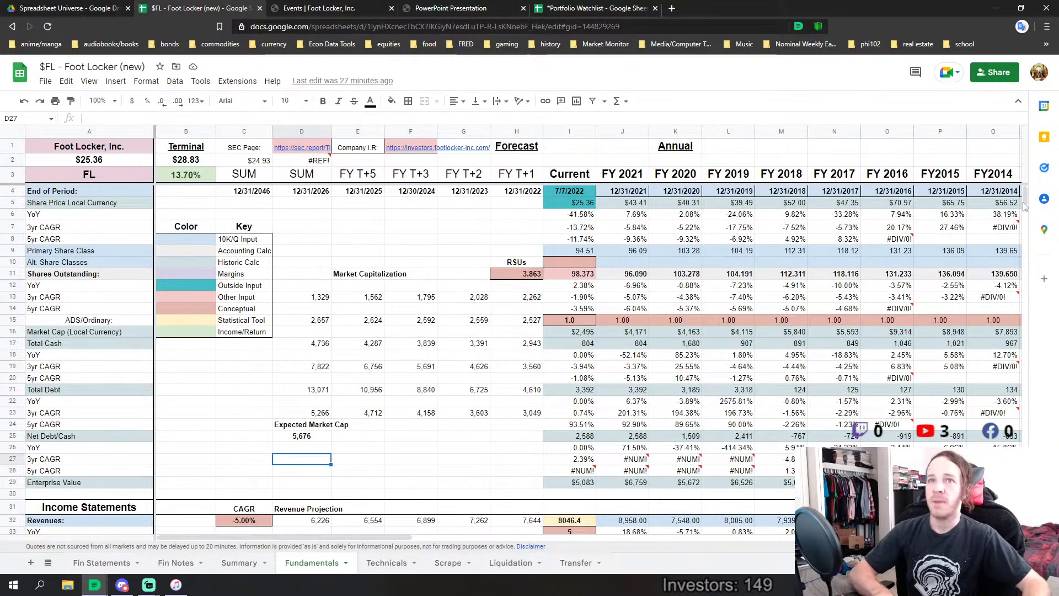
Examine the Fundamentals sheet from the Enterprise ratios and Dividends & Cashflow through segments and equity risk premium to the Leverage & Discount scenarios.
{"action": "left_click_drag", "start_coordinate": [1024, 206], "coordinate": [1004, 421]}
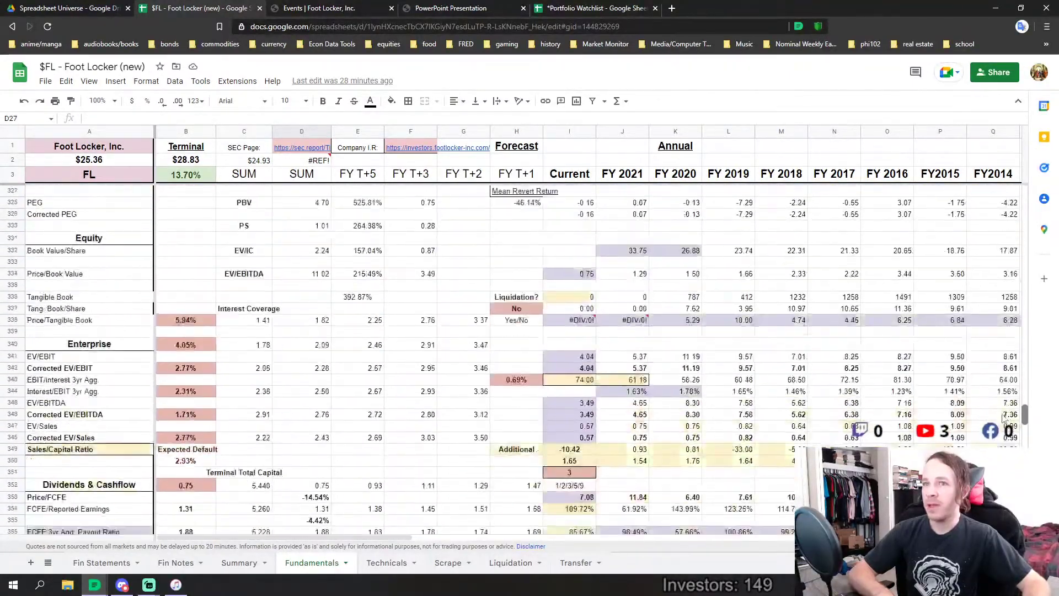
{"action": "scroll", "coordinate": [987, 420], "scroll_direction": "down", "scroll_amount": 3}
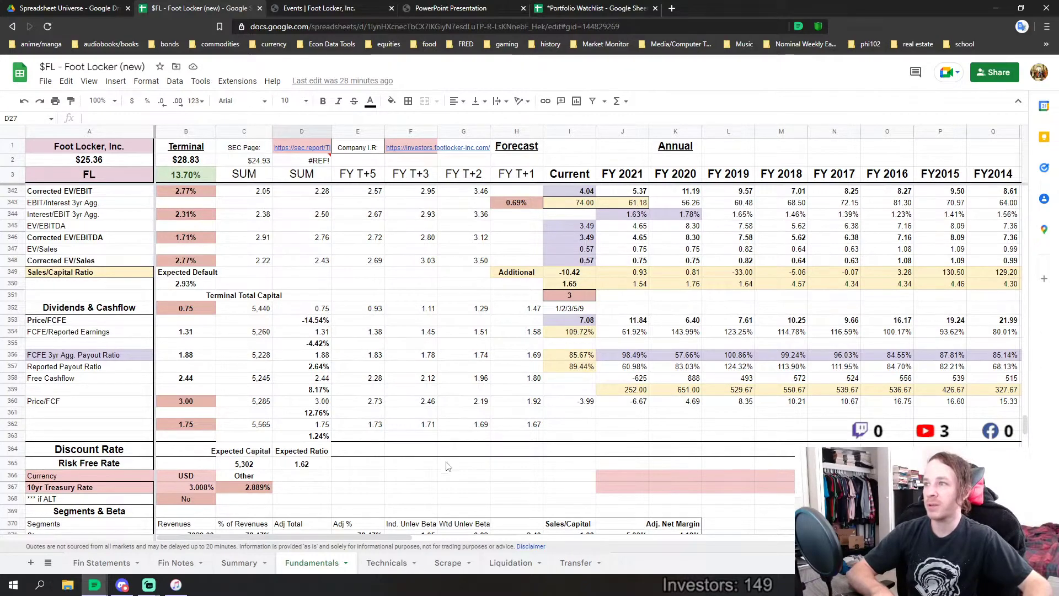
{"action": "scroll", "coordinate": [447, 466], "scroll_direction": "down", "scroll_amount": 10}
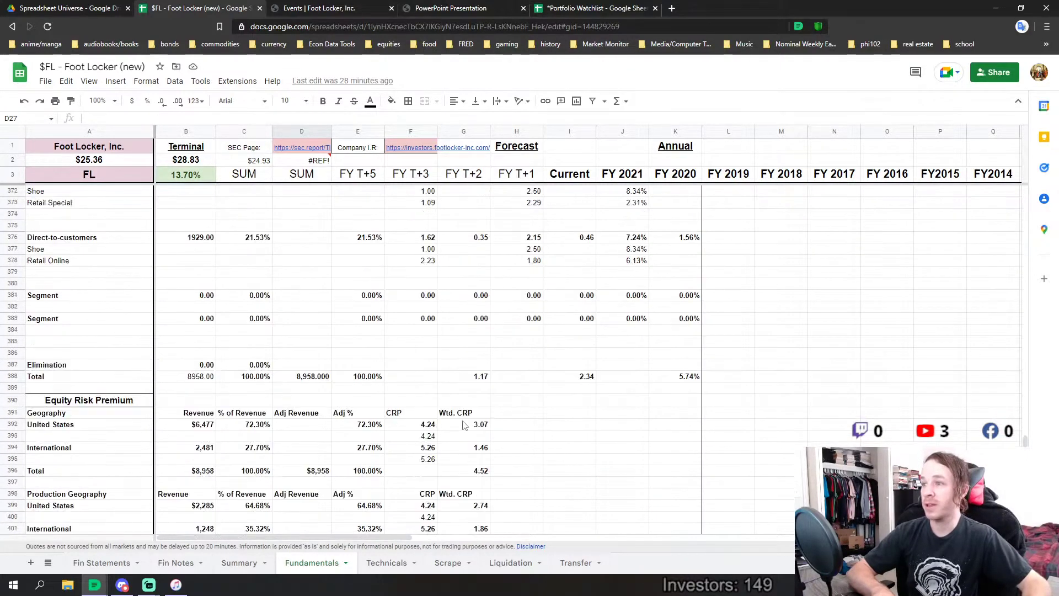
{"action": "scroll", "coordinate": [464, 424], "scroll_direction": "down", "scroll_amount": 10}
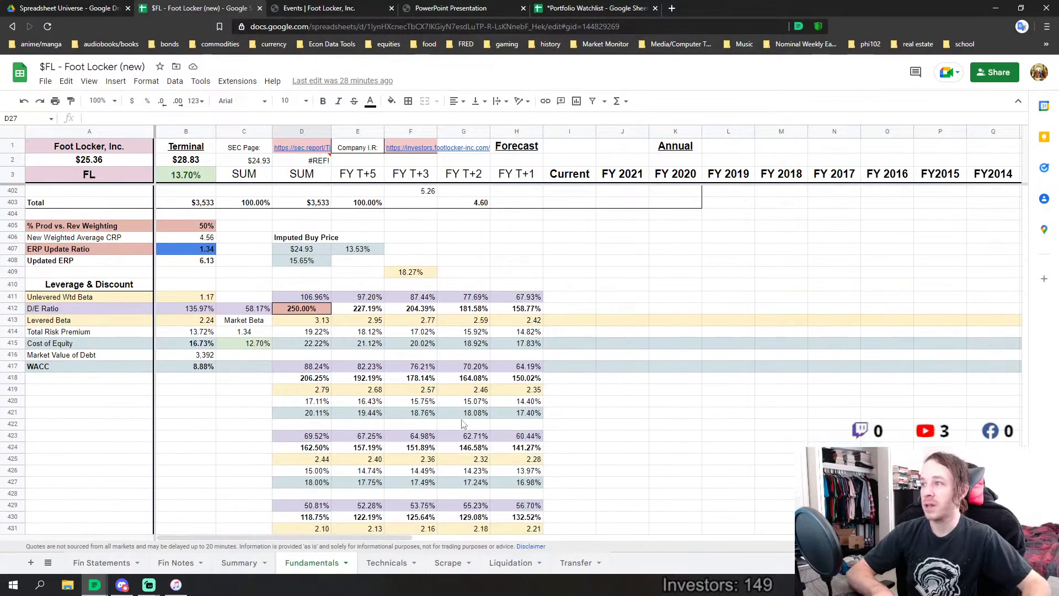
{"action": "scroll", "coordinate": [231, 440], "scroll_direction": "down", "scroll_amount": 1}
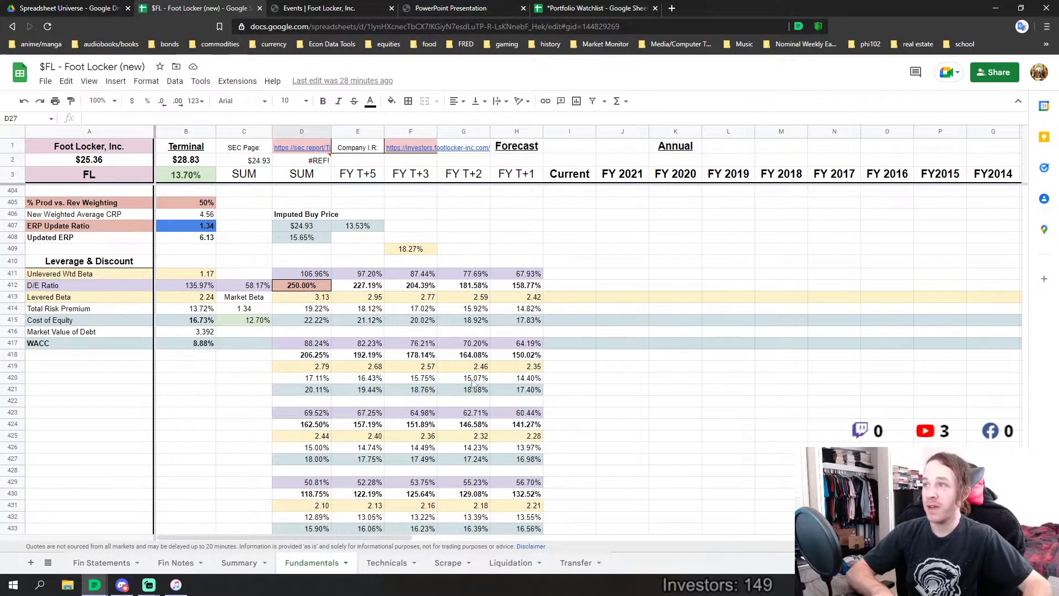
{"action": "scroll", "coordinate": [437, 343], "scroll_direction": "down", "scroll_amount": 2}
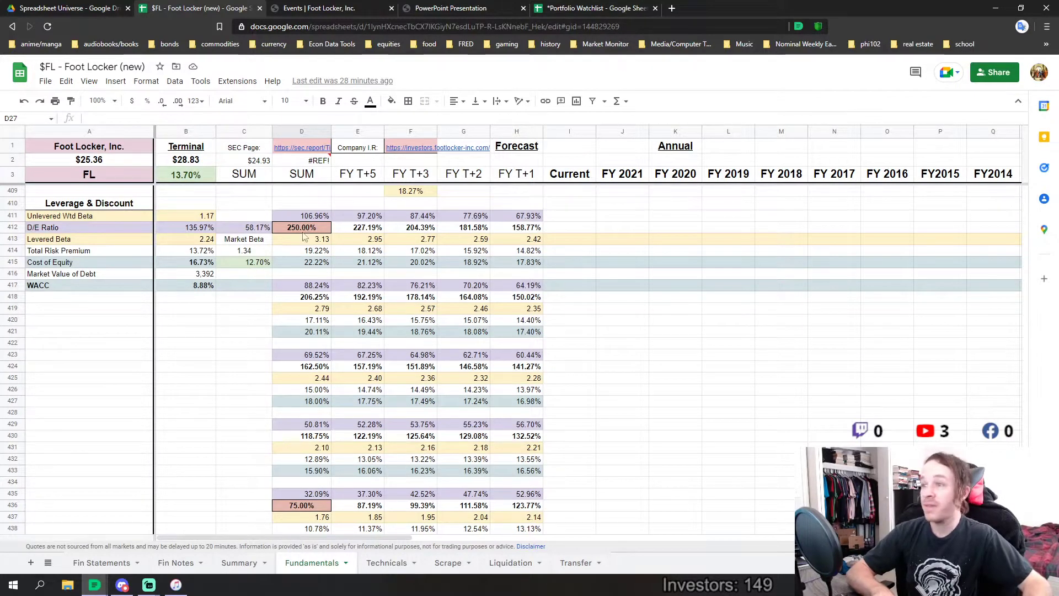
{"action": "scroll", "coordinate": [304, 236], "scroll_direction": "down", "scroll_amount": 2}
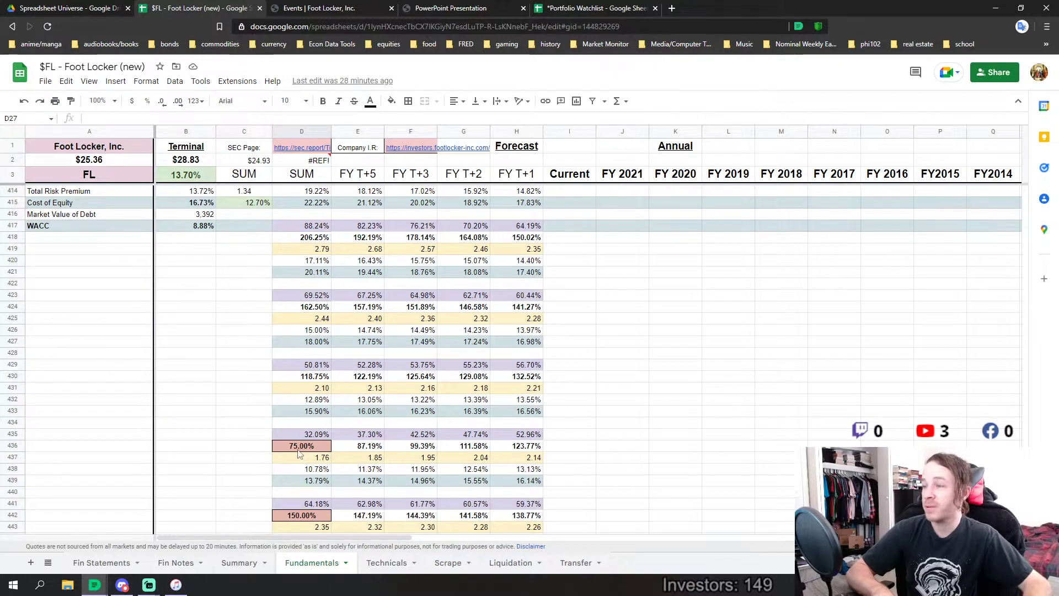
{"action": "scroll", "coordinate": [301, 475], "scroll_direction": "down", "scroll_amount": 1}
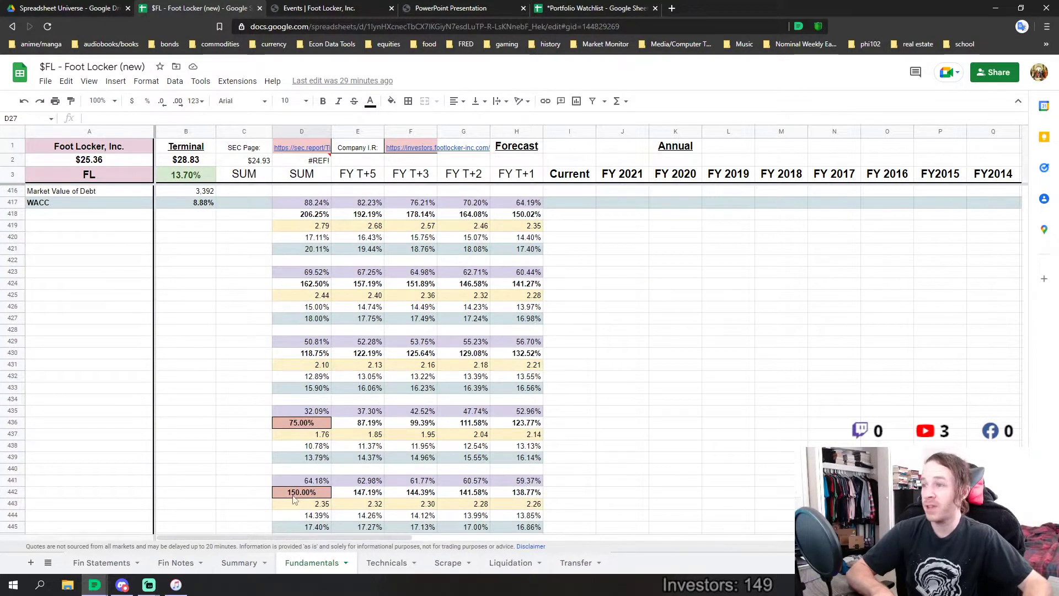
{"action": "scroll", "coordinate": [294, 499], "scroll_direction": "down", "scroll_amount": 1}
Check the Debt/Equity column of the valuation models on the Summary sheet against the D/E ratio scenarios under Leverage & Discount in Fundamentals.
{"action": "left_click", "coordinate": [239, 562]}
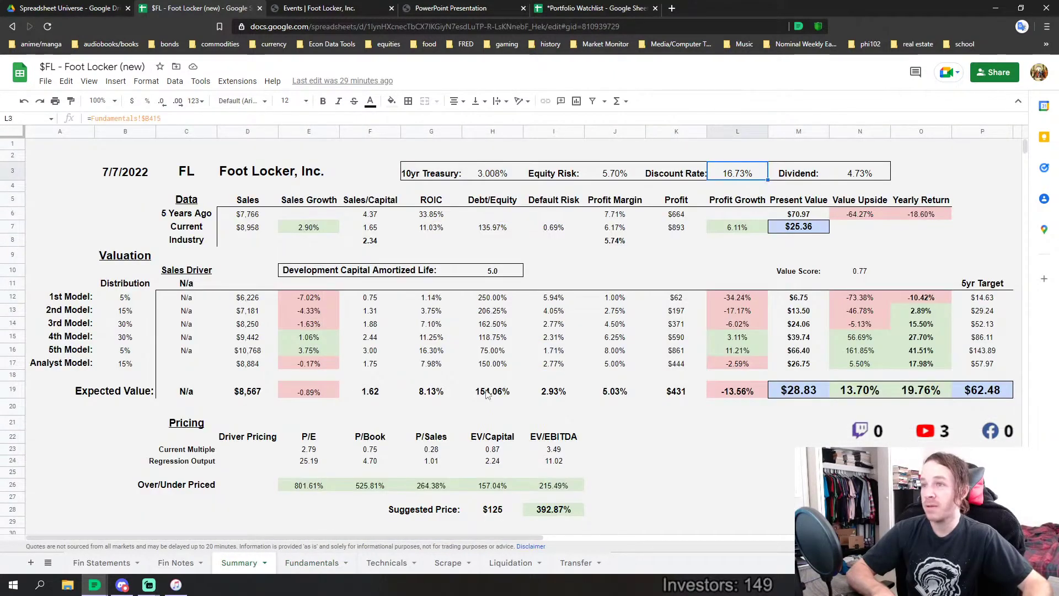
{"action": "left_click", "coordinate": [312, 563]}
{"action": "scroll", "coordinate": [340, 412], "scroll_direction": "up", "scroll_amount": 4}
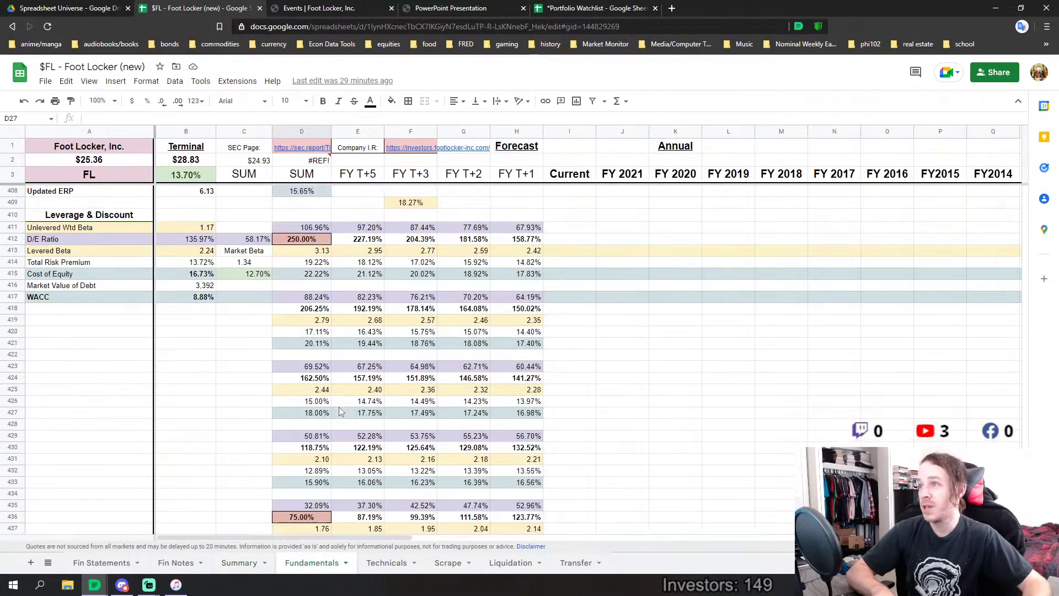
{"action": "scroll", "coordinate": [340, 411], "scroll_direction": "up", "scroll_amount": 3}
{"action": "scroll", "coordinate": [821, 382], "scroll_direction": "down", "scroll_amount": 6}
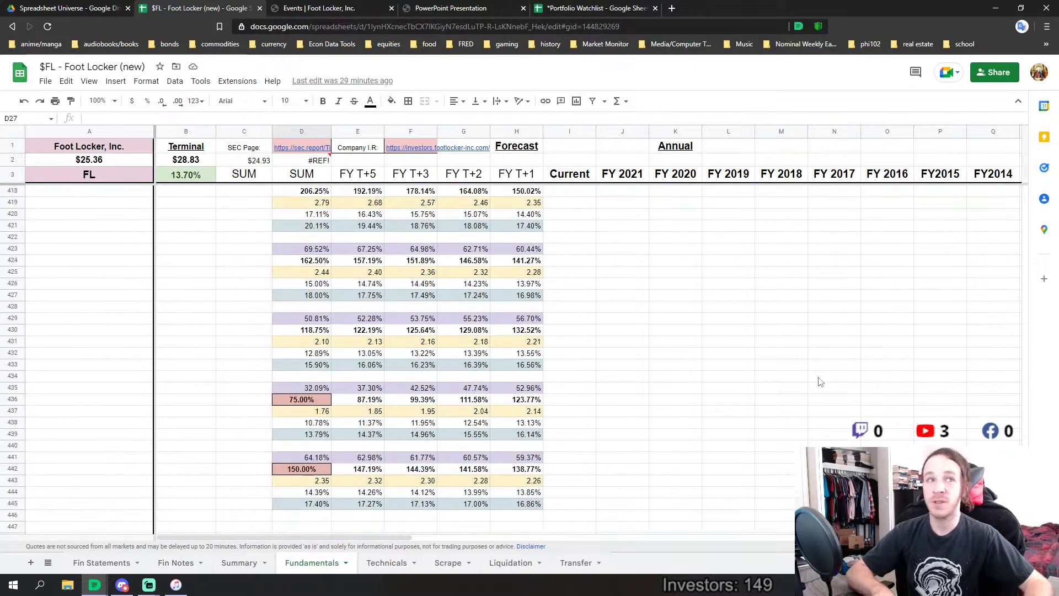
{"action": "scroll", "coordinate": [820, 382], "scroll_direction": "down", "scroll_amount": 2}
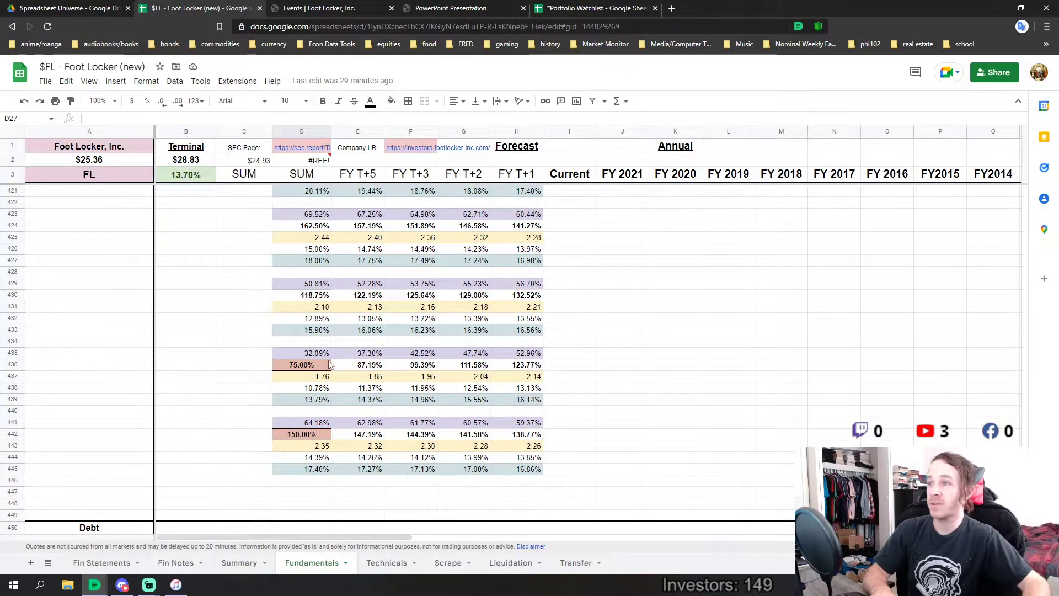
{"action": "scroll", "coordinate": [330, 365], "scroll_direction": "up", "scroll_amount": 2}
{"action": "scroll", "coordinate": [494, 422], "scroll_direction": "up", "scroll_amount": 3}
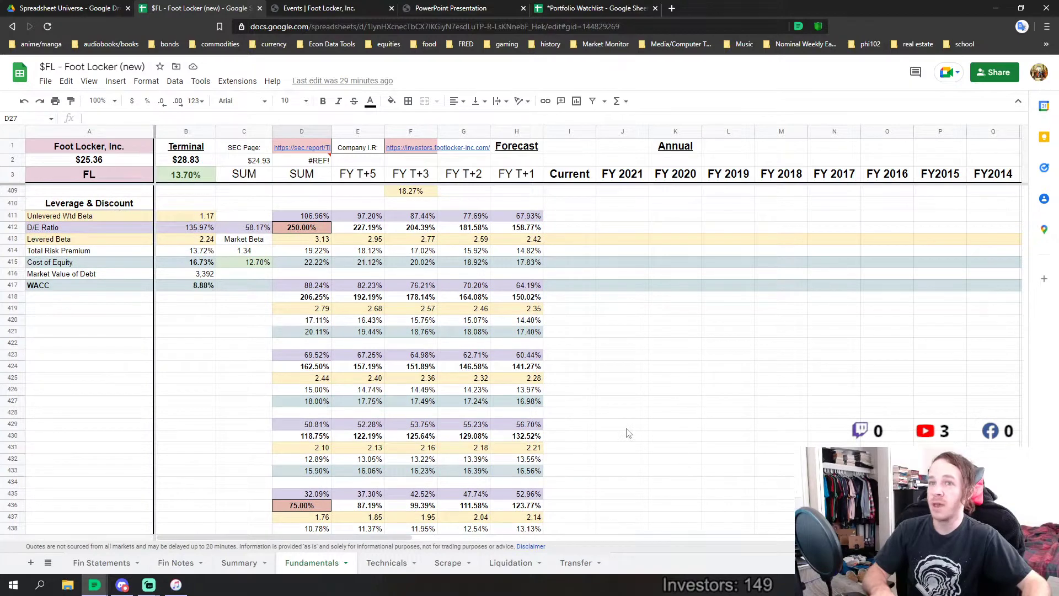
{"action": "scroll", "coordinate": [290, 234], "scroll_direction": "up", "scroll_amount": 1}
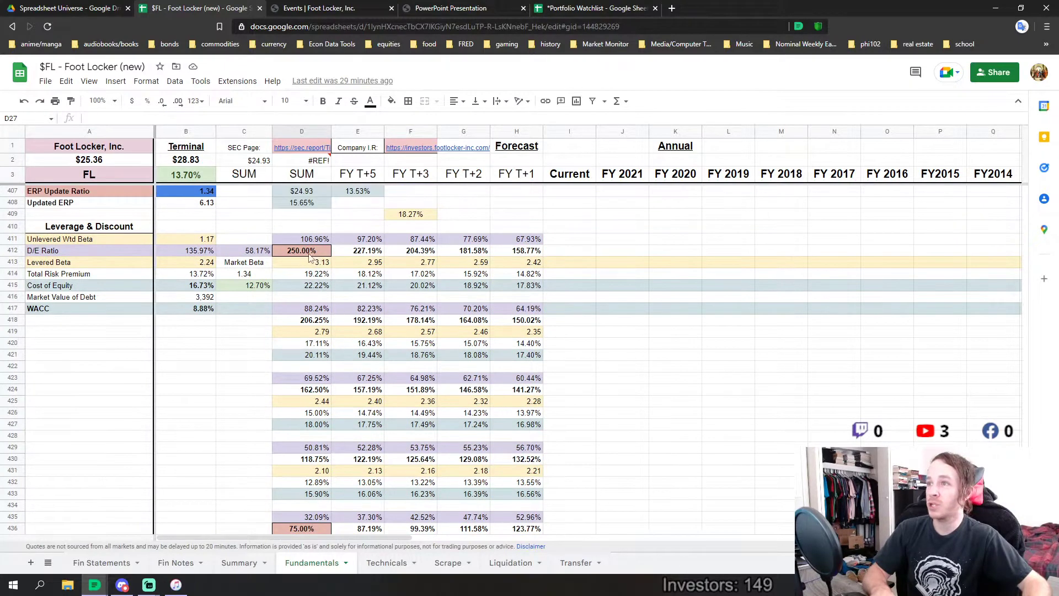
Try a D/E ratio of 150% for the first scenario under Leverage & Discount, check the valuation, and undo the change.
{"action": "left_click", "coordinate": [310, 252]}
{"action": "type", "text": "150%"}
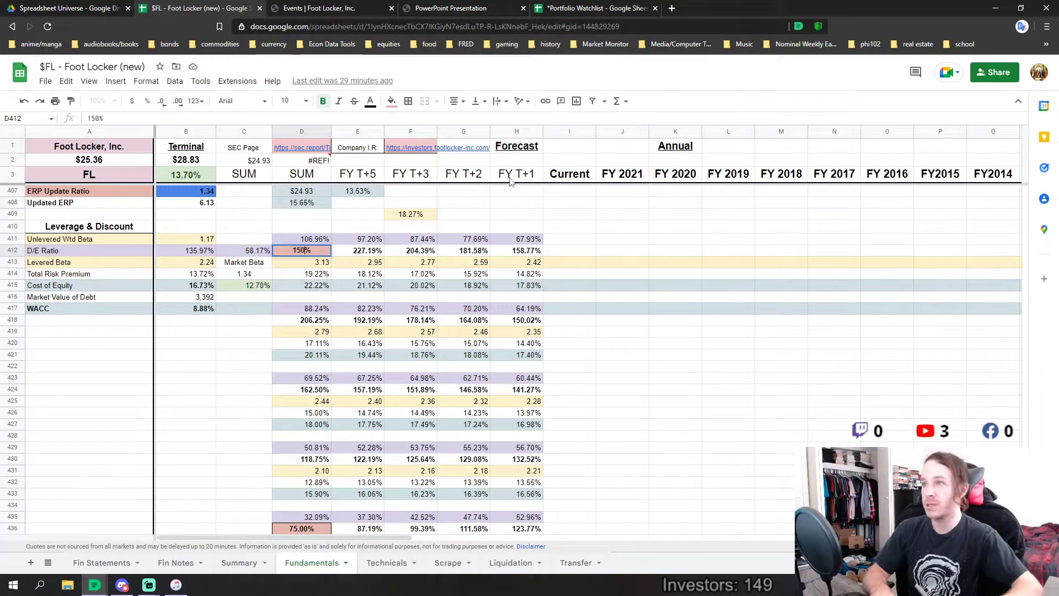
{"action": "key", "text": "Return"}
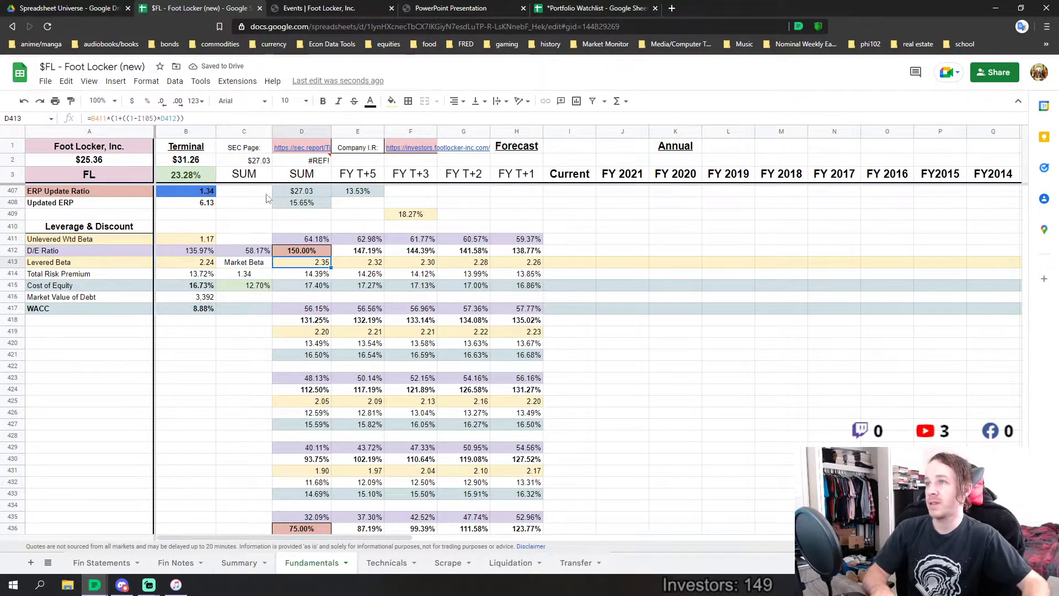
{"action": "scroll", "coordinate": [317, 276], "scroll_direction": "up", "scroll_amount": 2}
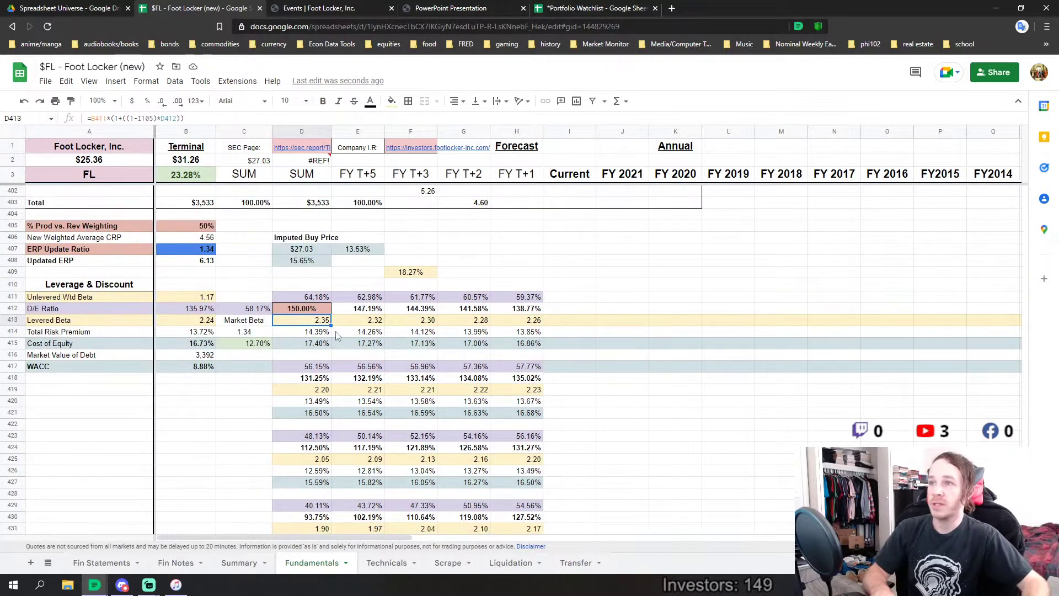
{"action": "scroll", "coordinate": [324, 336], "scroll_direction": "up", "scroll_amount": 1}
{"action": "scroll", "coordinate": [317, 329], "scroll_direction": "up", "scroll_amount": 5}
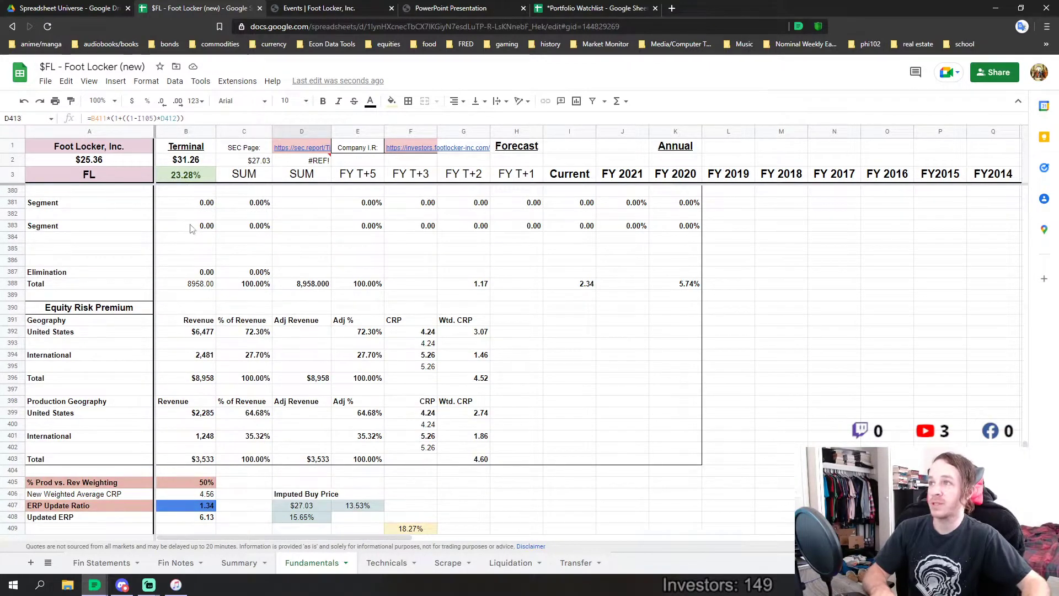
{"action": "scroll", "coordinate": [231, 262], "scroll_direction": "up", "scroll_amount": 10}
{"action": "scroll", "coordinate": [230, 263], "scroll_direction": "up", "scroll_amount": 5}
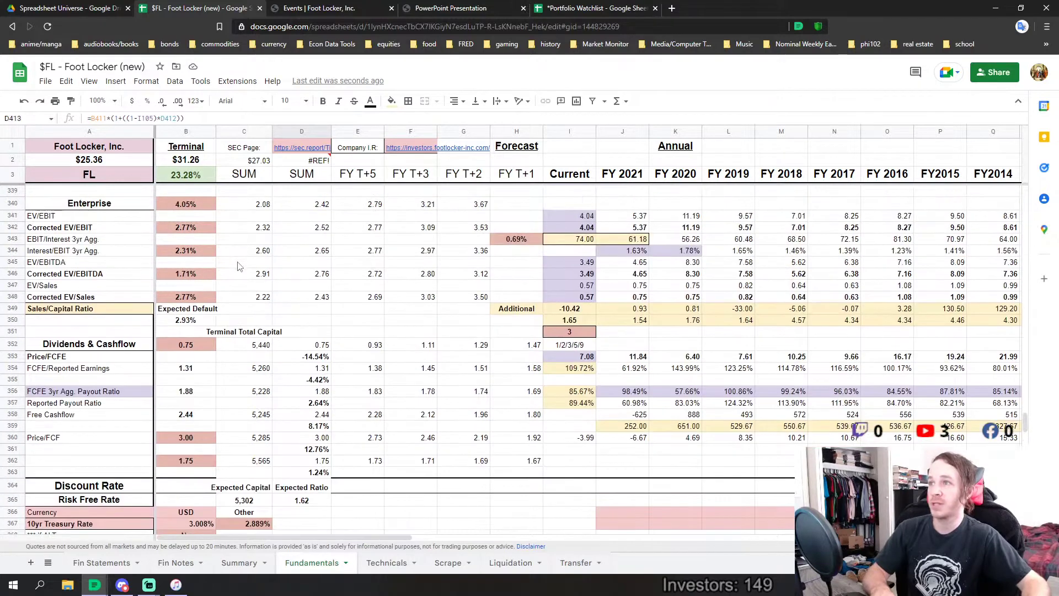
{"action": "left_click", "coordinate": [24, 101]}
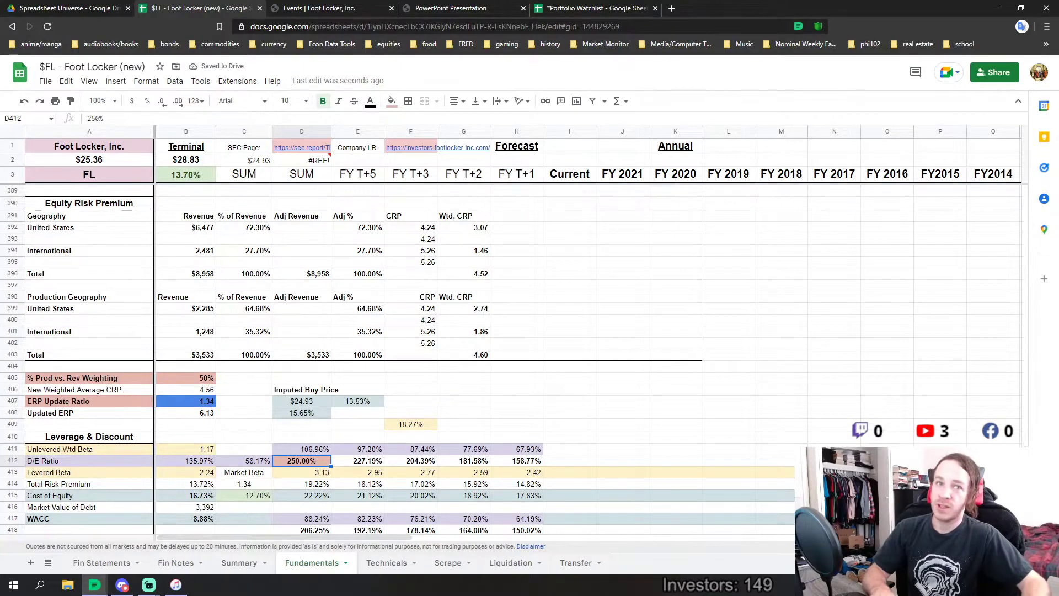
Return to the start of the Fundamentals sheet and review the market capitalization, cash, debt and enterprise value rows.
{"action": "scroll", "coordinate": [529, 358], "scroll_direction": "down", "scroll_amount": 10}
{"action": "left_click_drag", "start_coordinate": [1020, 480], "coordinate": [1019, 190]}
{"action": "scroll", "coordinate": [597, 306], "scroll_direction": "down", "scroll_amount": 2}
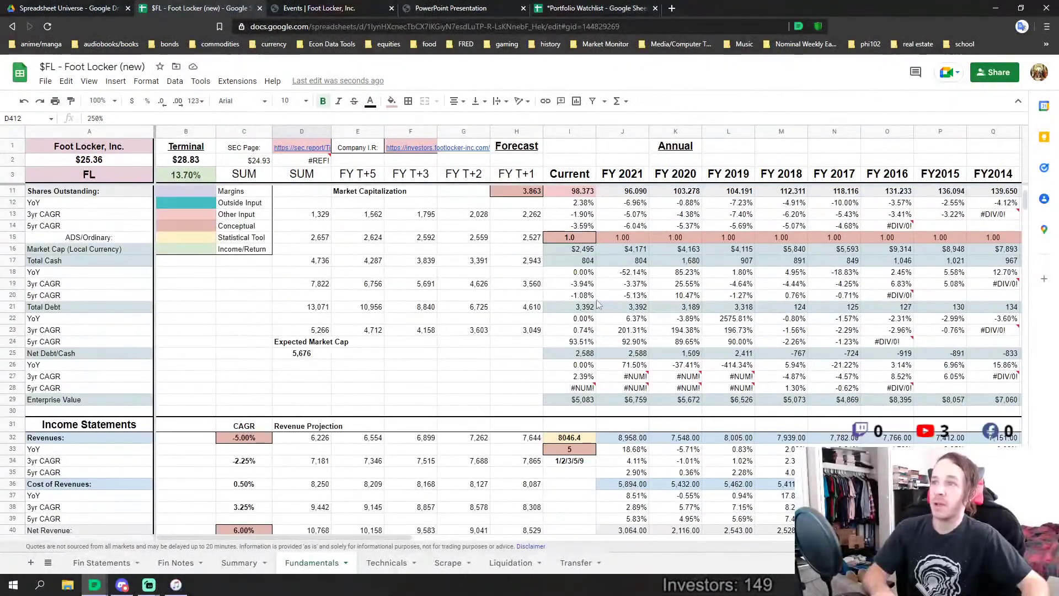
{"action": "left_click", "coordinate": [358, 378]}
{"action": "scroll", "coordinate": [1022, 203], "scroll_direction": "down", "scroll_amount": 3}
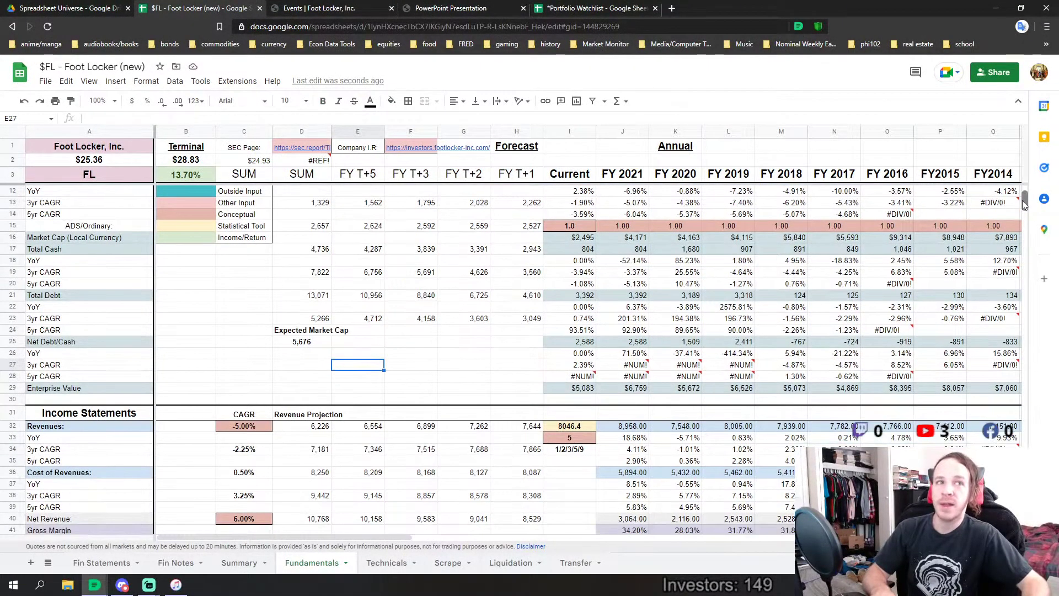
{"action": "scroll", "coordinate": [1022, 202], "scroll_direction": "down", "scroll_amount": 2}
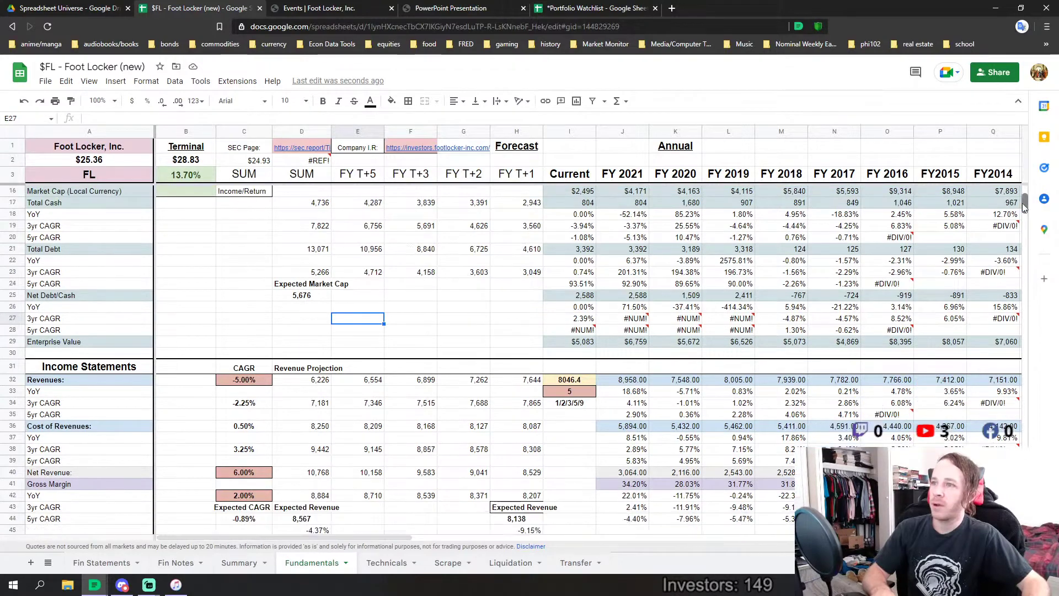
{"action": "scroll", "coordinate": [1036, 210], "scroll_direction": "up", "scroll_amount": 5}
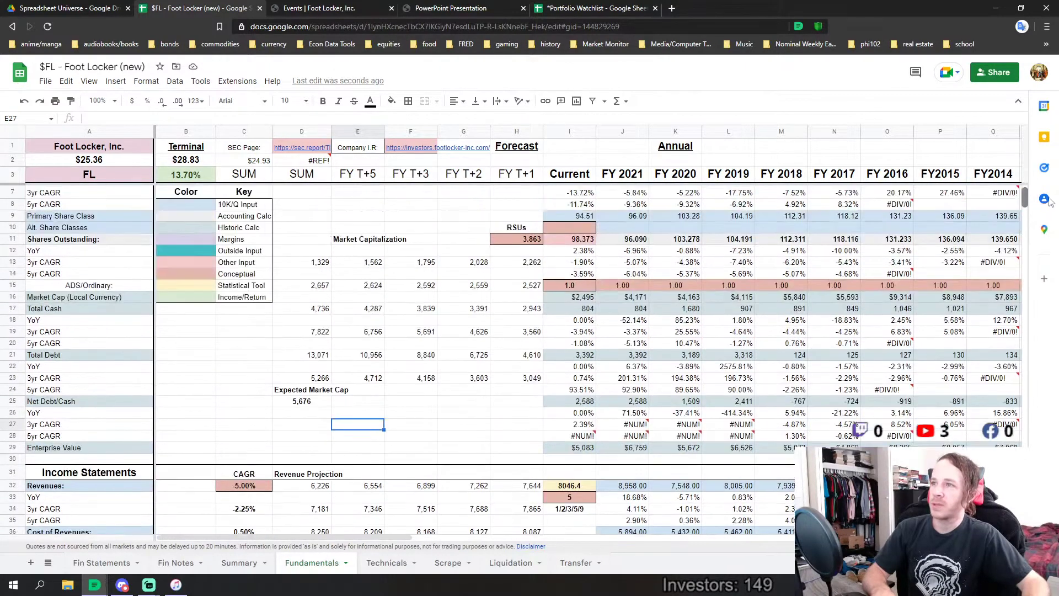
Compare the FY T+1 revenue projections with FY 2021 revenue by selecting H32:H42, followed by the FY 2021 Revenues cell.
{"action": "scroll", "coordinate": [356, 231], "scroll_direction": "down", "scroll_amount": 7}
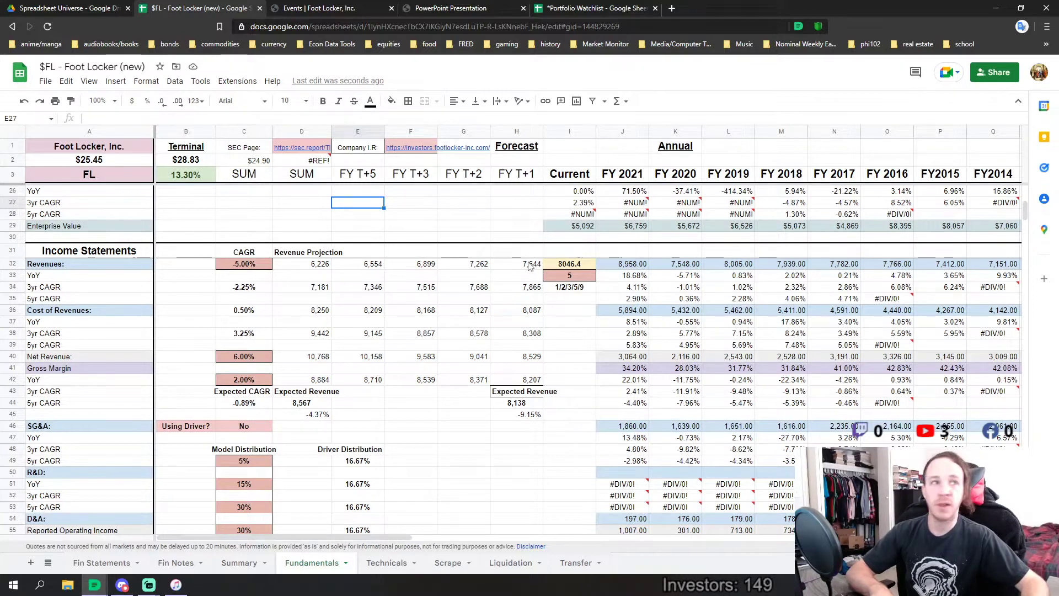
{"action": "left_click_drag", "start_coordinate": [528, 267], "coordinate": [527, 380]}
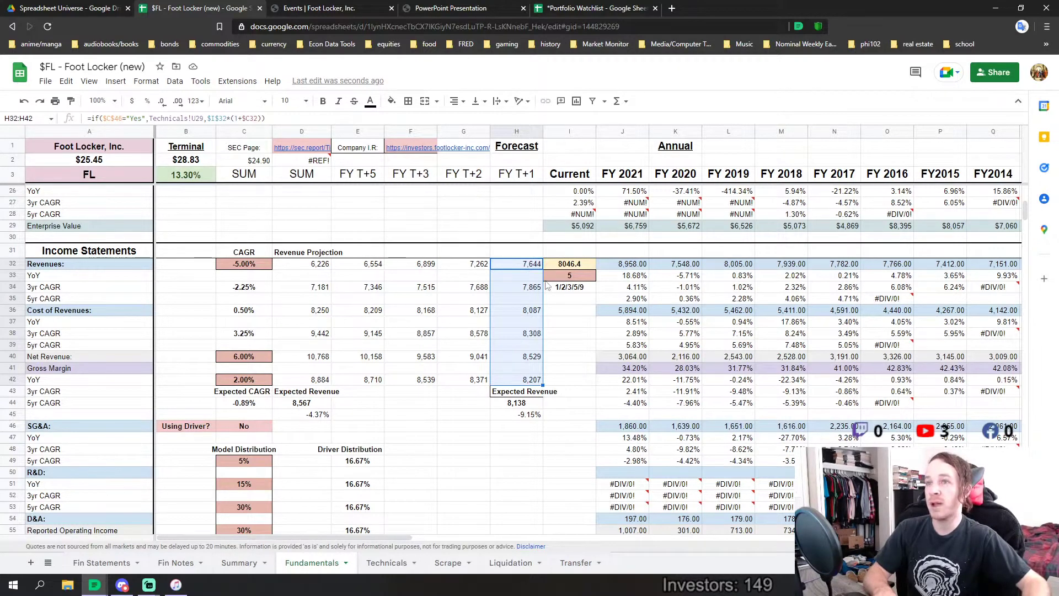
{"action": "left_click", "coordinate": [625, 267]}
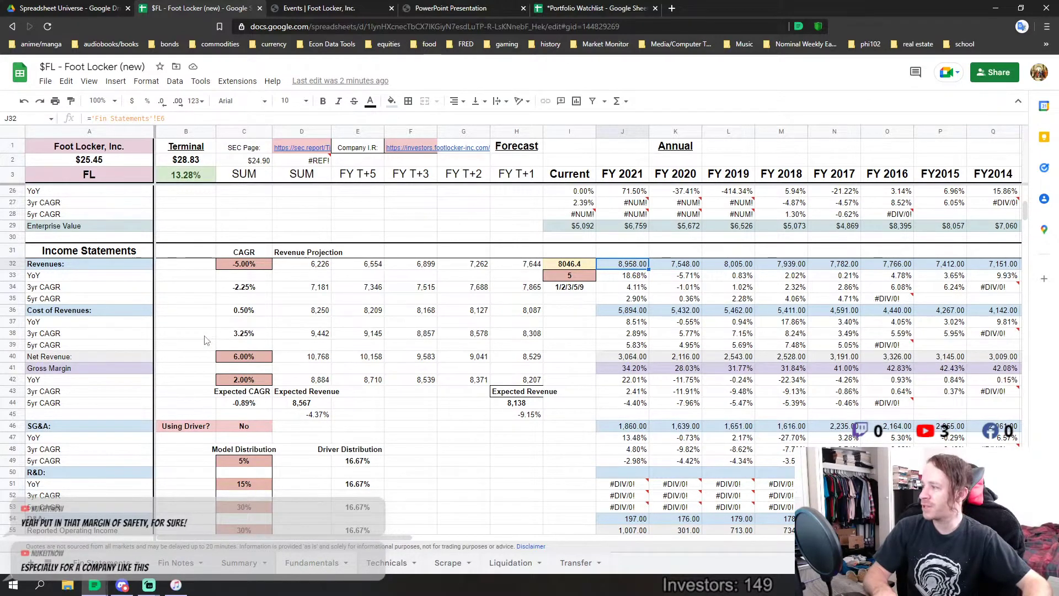
{"action": "left_click", "coordinate": [405, 228]}
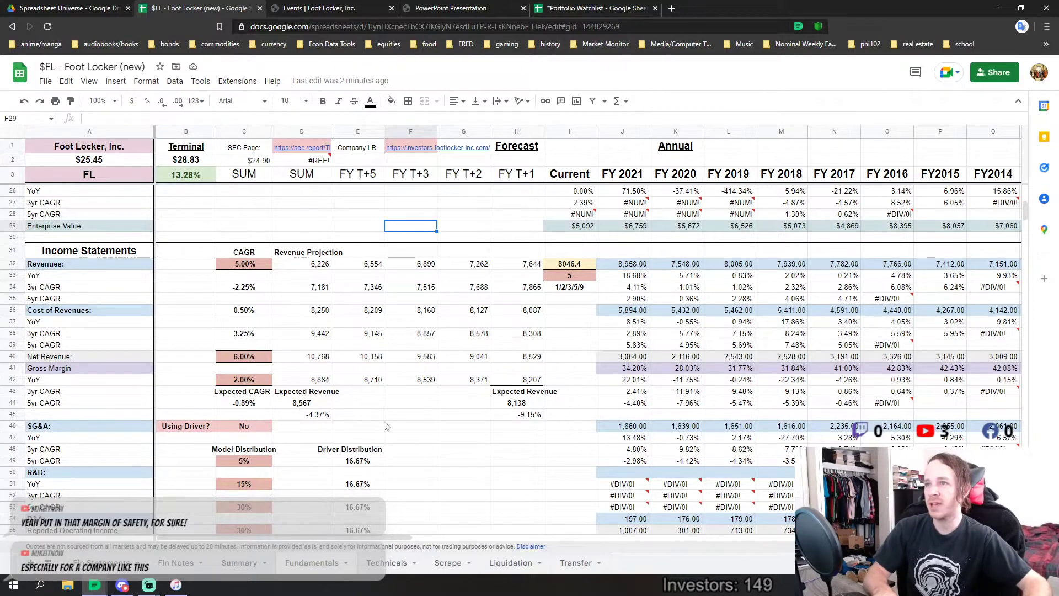
Review the Model Distribution weights against the revenue projections, selecting both 30% weights and the final-year revenue of the 3.25% CAGR model.
{"action": "scroll", "coordinate": [473, 418], "scroll_direction": "down", "scroll_amount": 2}
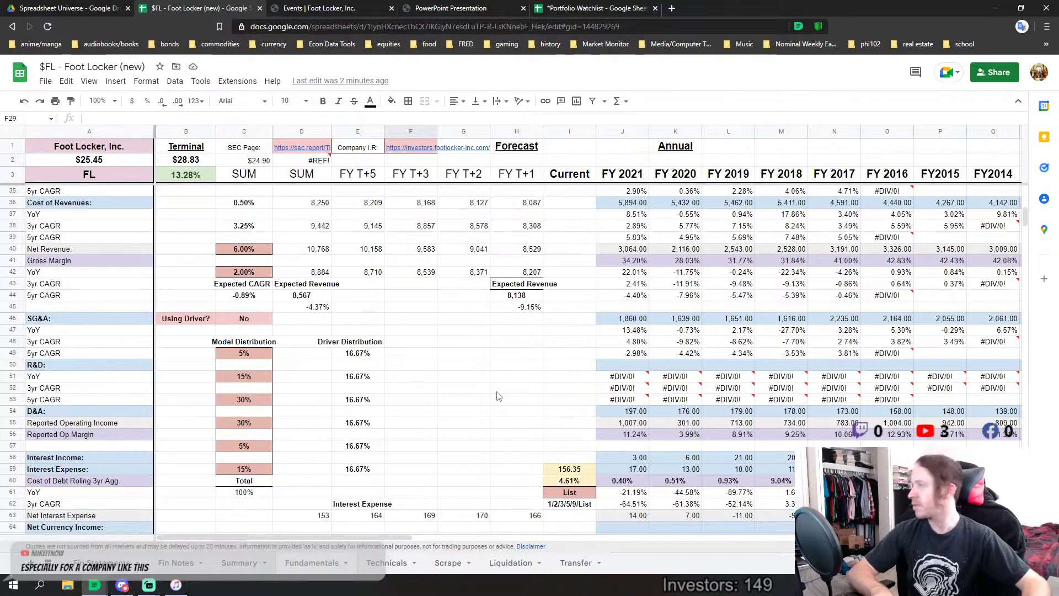
{"action": "scroll", "coordinate": [497, 394], "scroll_direction": "down", "scroll_amount": 2}
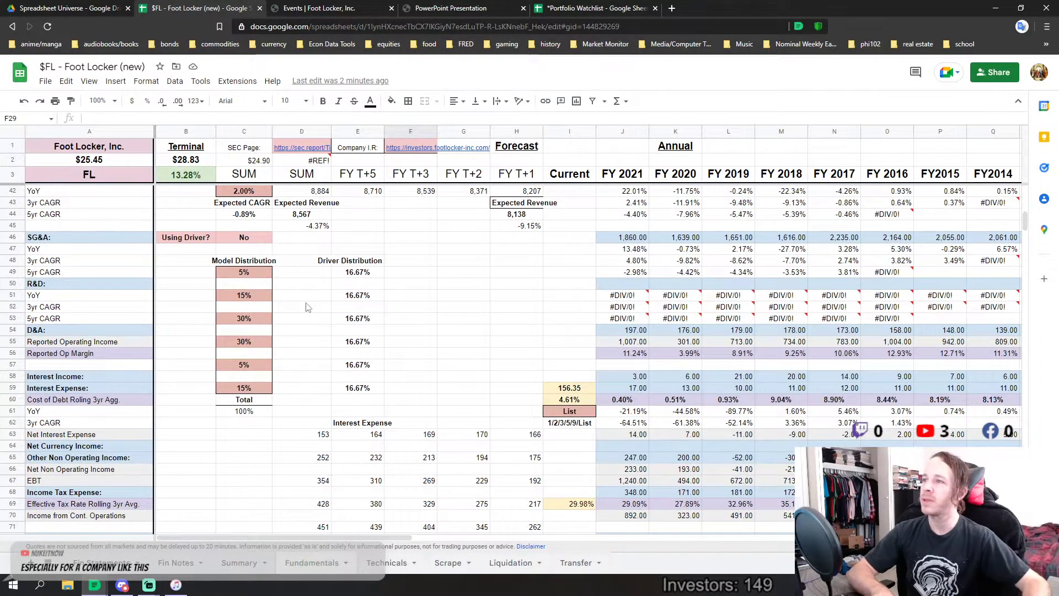
{"action": "scroll", "coordinate": [301, 312], "scroll_direction": "up", "scroll_amount": 2}
{"action": "scroll", "coordinate": [234, 373], "scroll_direction": "up", "scroll_amount": 1}
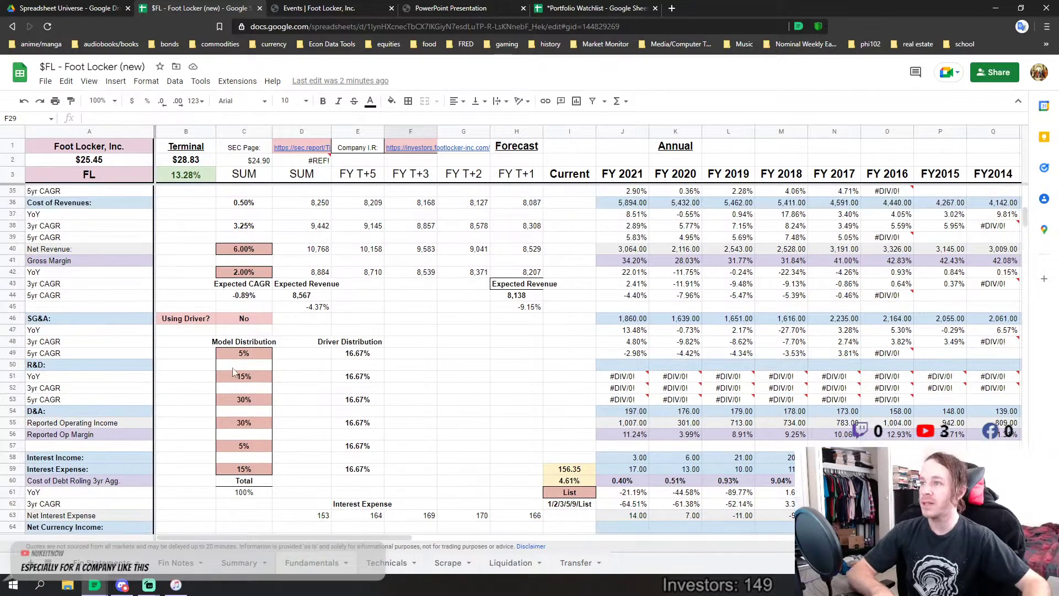
{"action": "left_click_drag", "start_coordinate": [249, 405], "coordinate": [255, 424]}
{"action": "scroll", "coordinate": [254, 424], "scroll_direction": "up", "scroll_amount": 2}
{"action": "scroll", "coordinate": [307, 397], "scroll_direction": "down", "scroll_amount": 1}
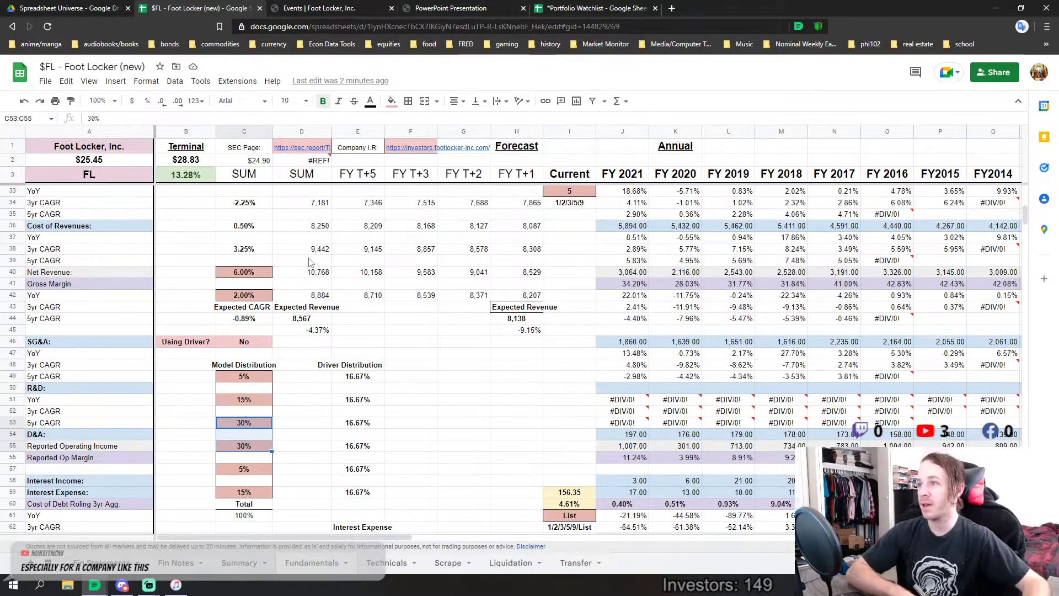
{"action": "left_click", "coordinate": [241, 449]}
{"action": "left_click", "coordinate": [314, 250]}
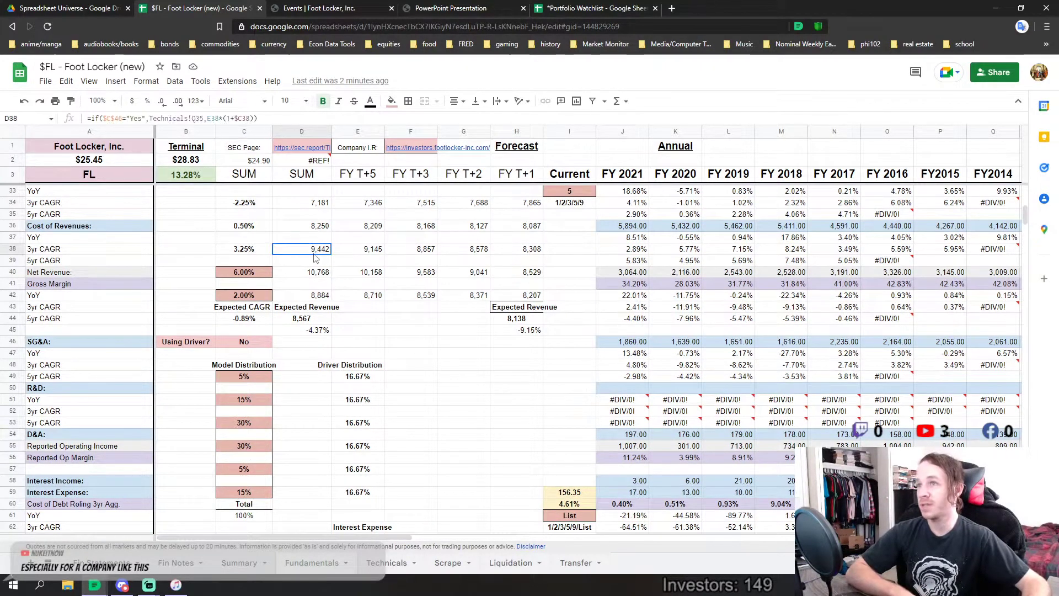
{"action": "scroll", "coordinate": [625, 241], "scroll_direction": "up", "scroll_amount": 2}
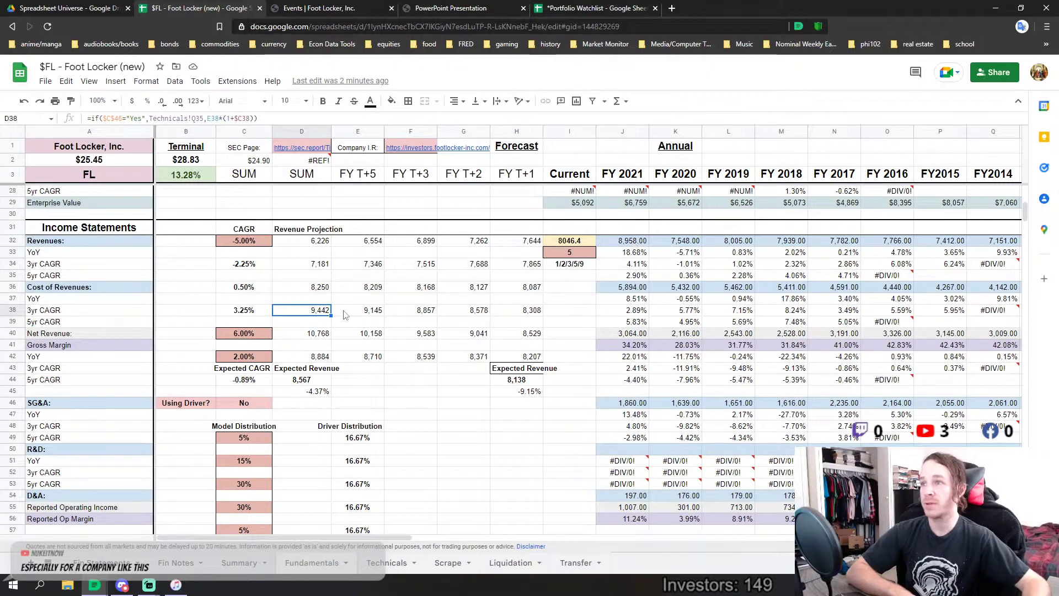
{"action": "scroll", "coordinate": [327, 315], "scroll_direction": "down", "scroll_amount": 3}
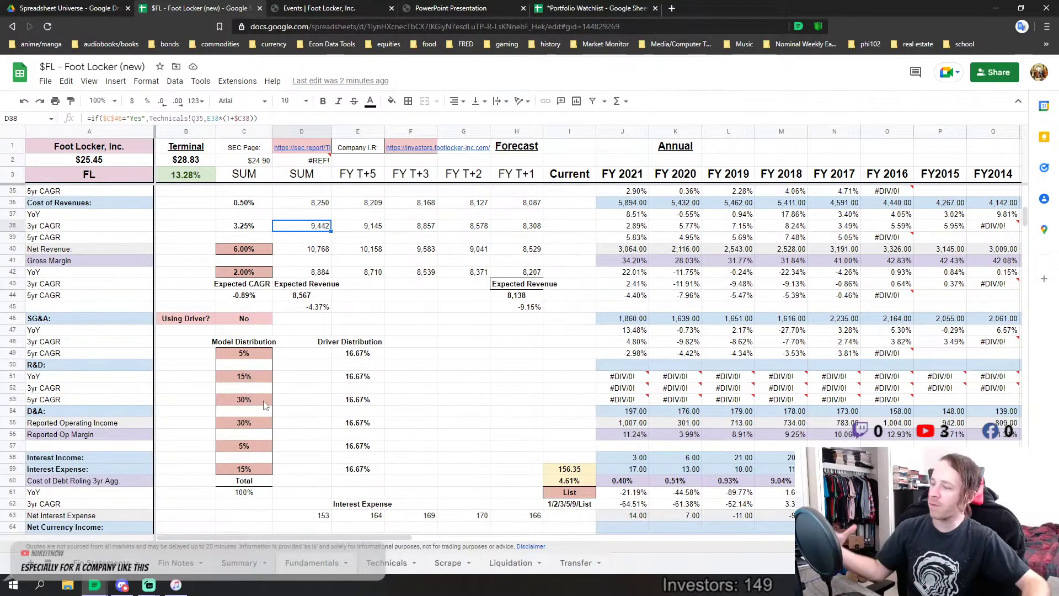
Review the revenue model weights and the Corrected Net Income Margin scenarios, ending on the Expected Net Margin cell D126.
{"action": "scroll", "coordinate": [270, 316], "scroll_direction": "up", "scroll_amount": 2}
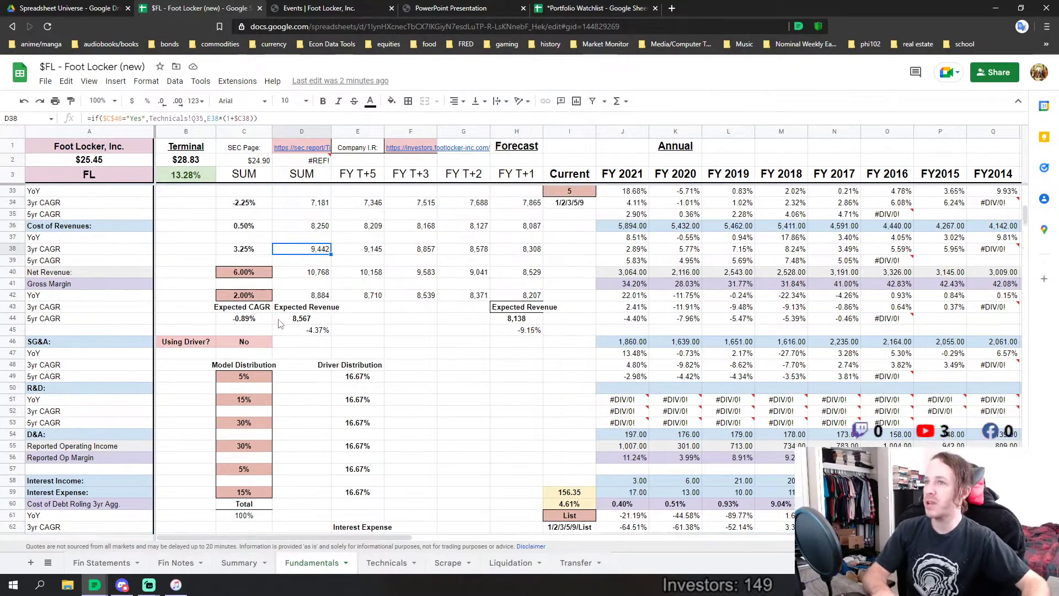
{"action": "scroll", "coordinate": [229, 279], "scroll_direction": "down", "scroll_amount": 3}
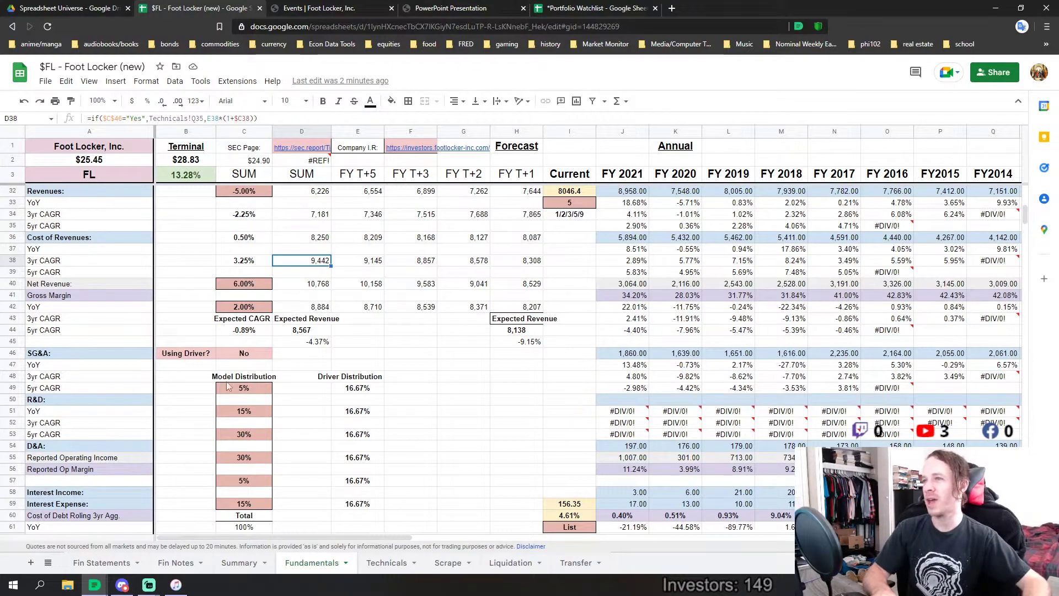
{"action": "scroll", "coordinate": [344, 415], "scroll_direction": "down", "scroll_amount": 1}
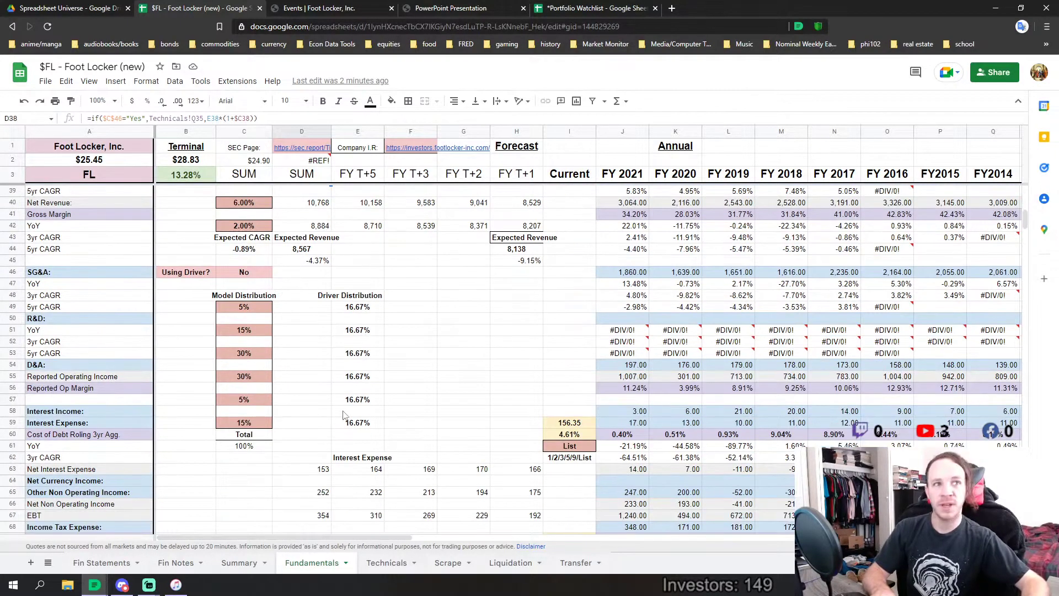
{"action": "scroll", "coordinate": [343, 415], "scroll_direction": "down", "scroll_amount": 8}
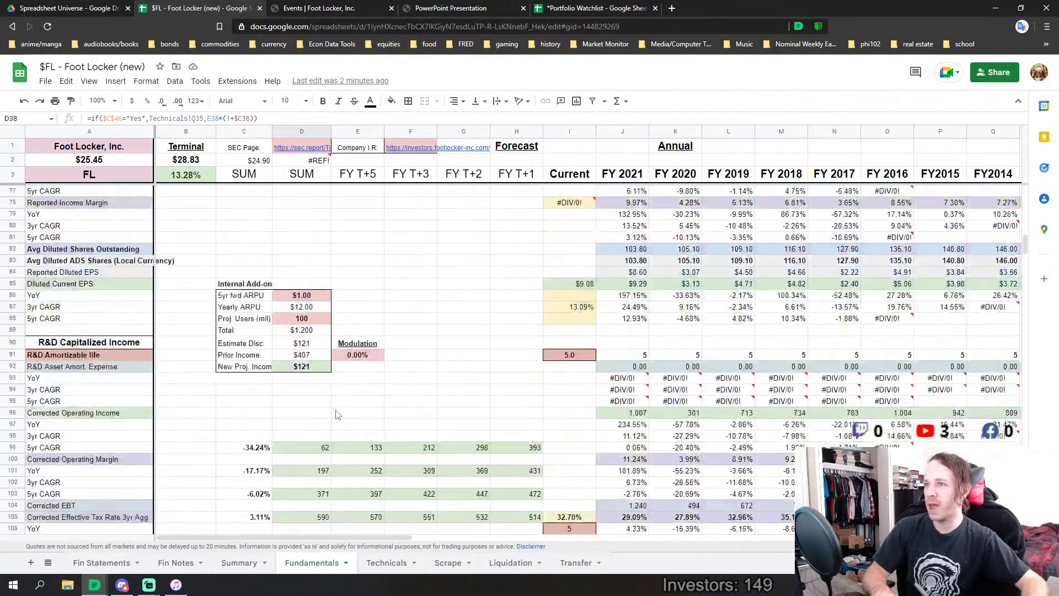
{"action": "scroll", "coordinate": [338, 415], "scroll_direction": "down", "scroll_amount": 6}
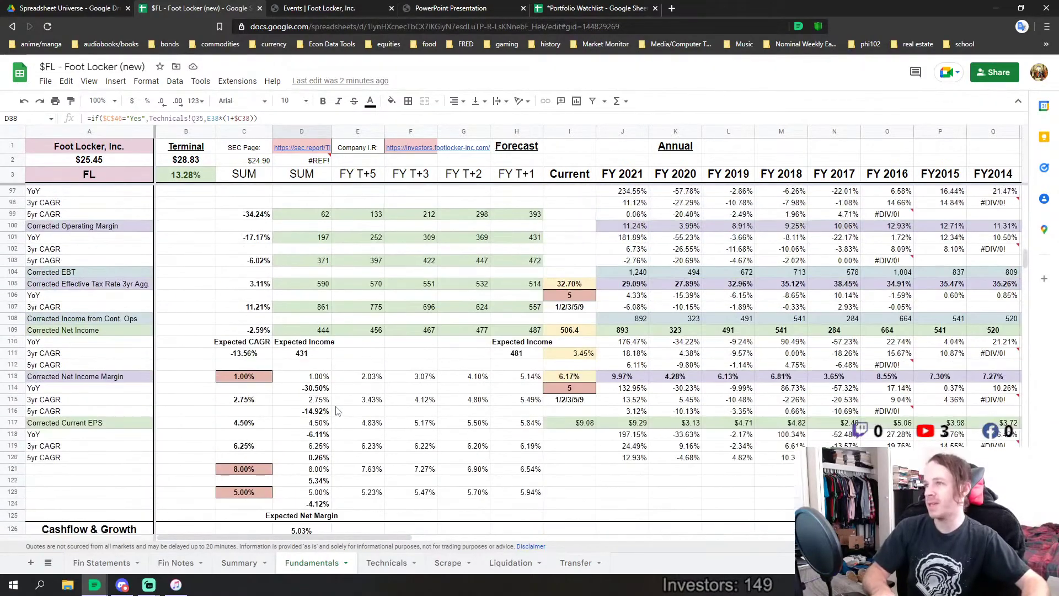
{"action": "scroll", "coordinate": [338, 411], "scroll_direction": "down", "scroll_amount": 4}
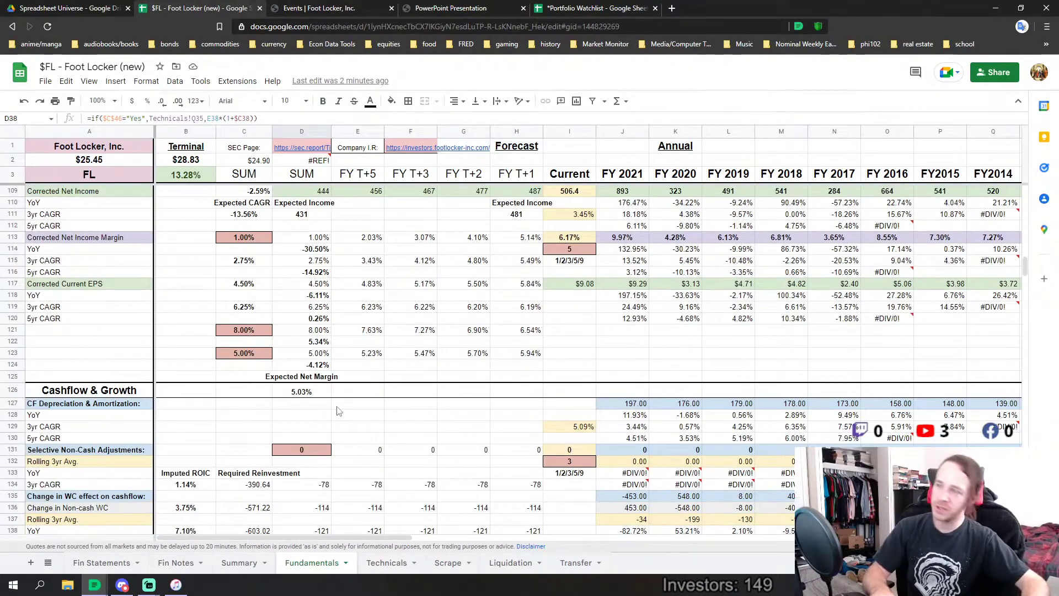
{"action": "scroll", "coordinate": [338, 411], "scroll_direction": "up", "scroll_amount": 2}
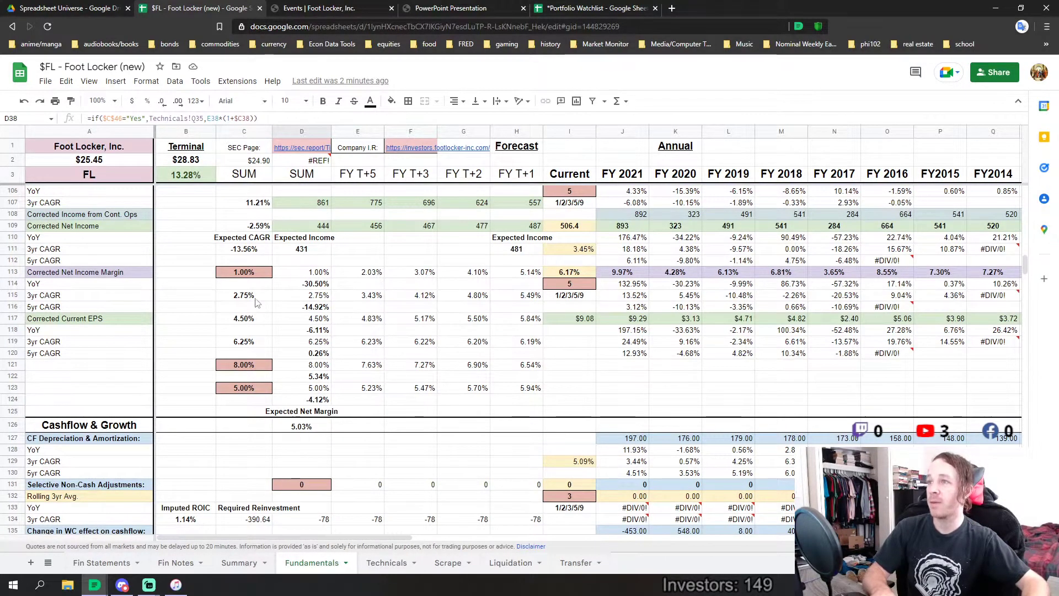
{"action": "scroll", "coordinate": [279, 330], "scroll_direction": "up", "scroll_amount": 1}
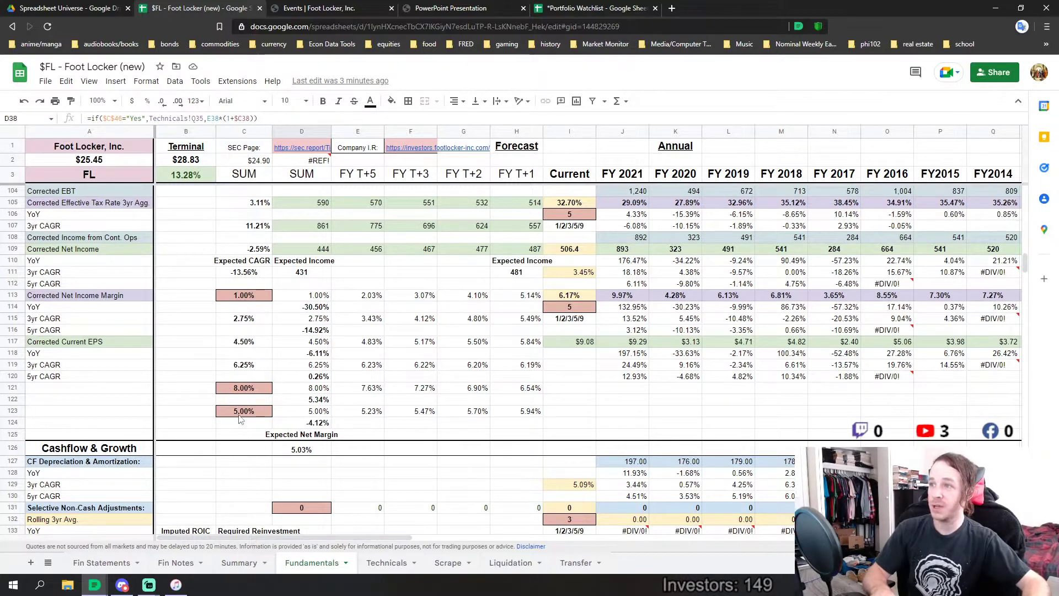
{"action": "left_click", "coordinate": [298, 453]}
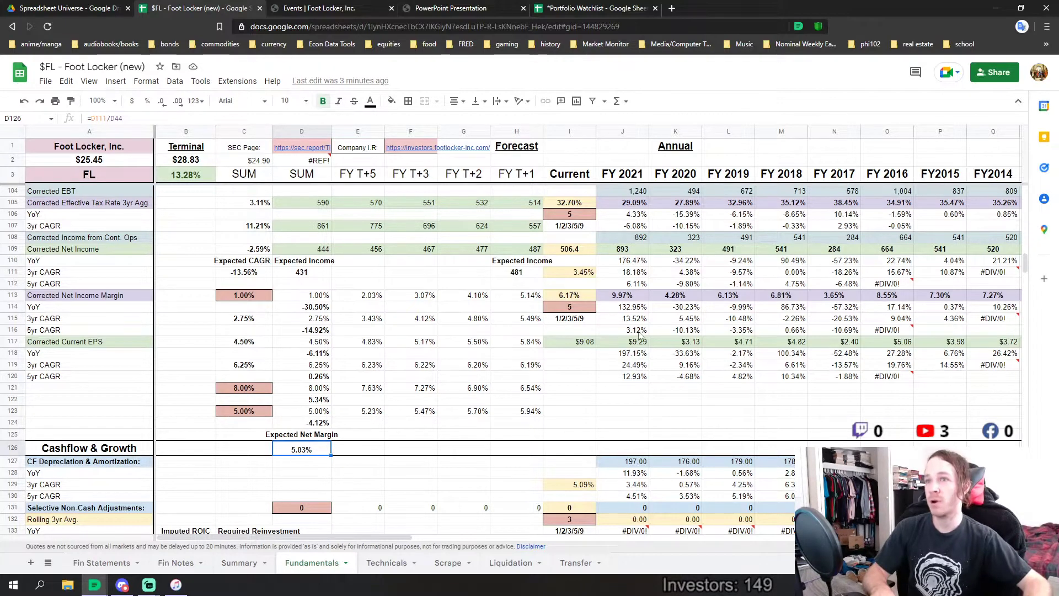
Compare the FY 2019 to FY 2012 corrected net income margins with the expected margin and scenarios C117:C119, checking the real estate slide in the PowerPoint presentation.
{"action": "left_click_drag", "start_coordinate": [727, 298], "coordinate": [985, 302]}
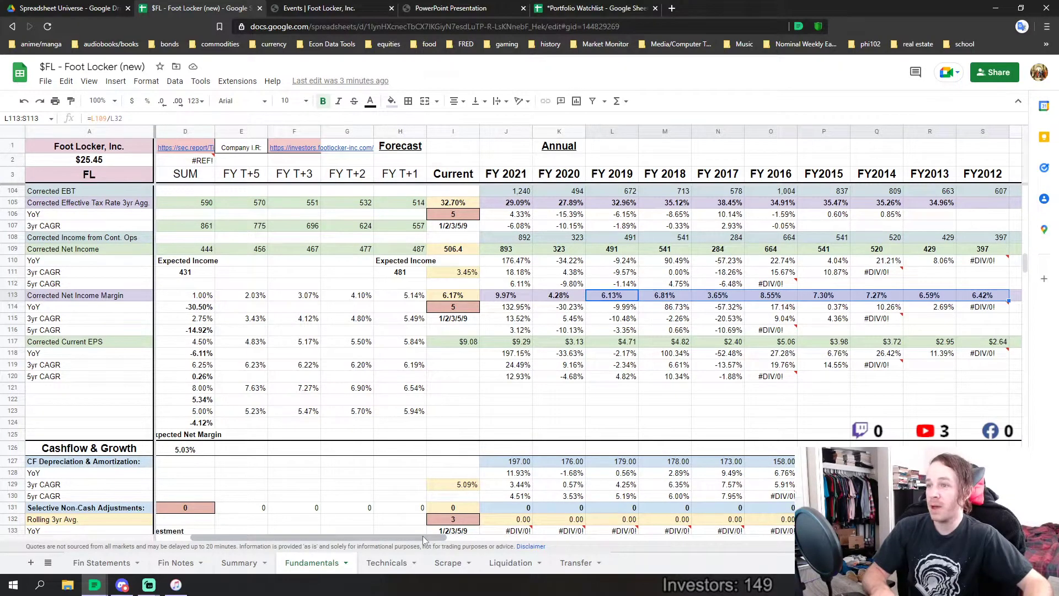
{"action": "left_click_drag", "start_coordinate": [430, 538], "coordinate": [389, 534]}
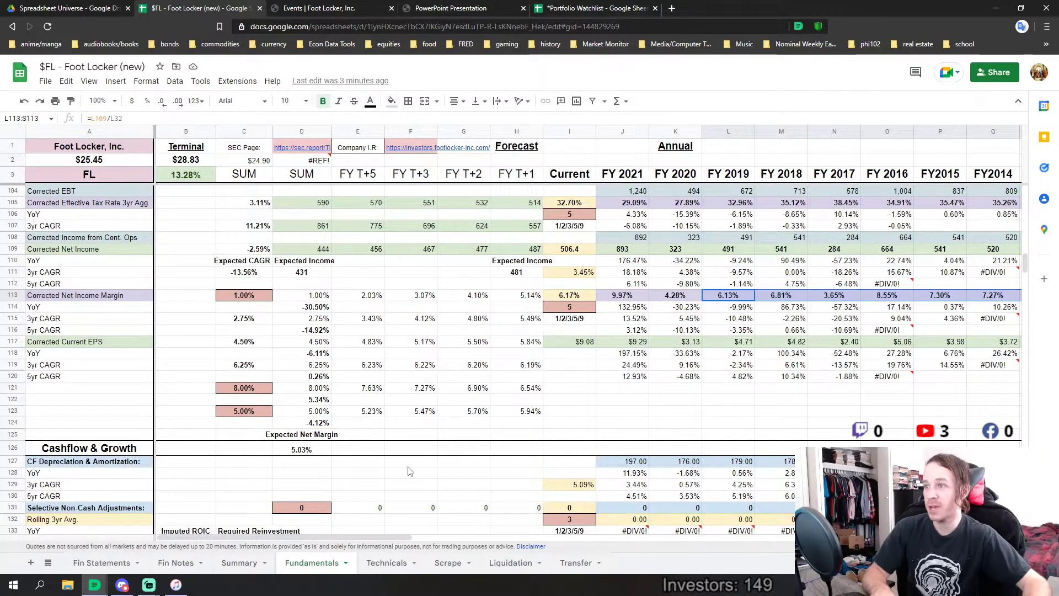
{"action": "left_click", "coordinate": [490, 7]}
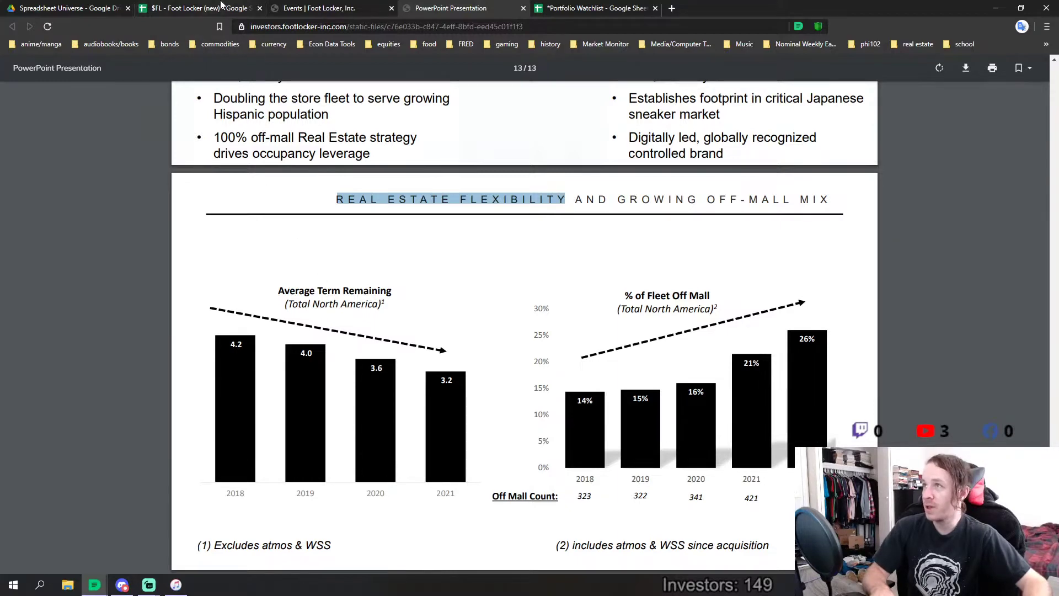
{"action": "left_click", "coordinate": [199, 7]}
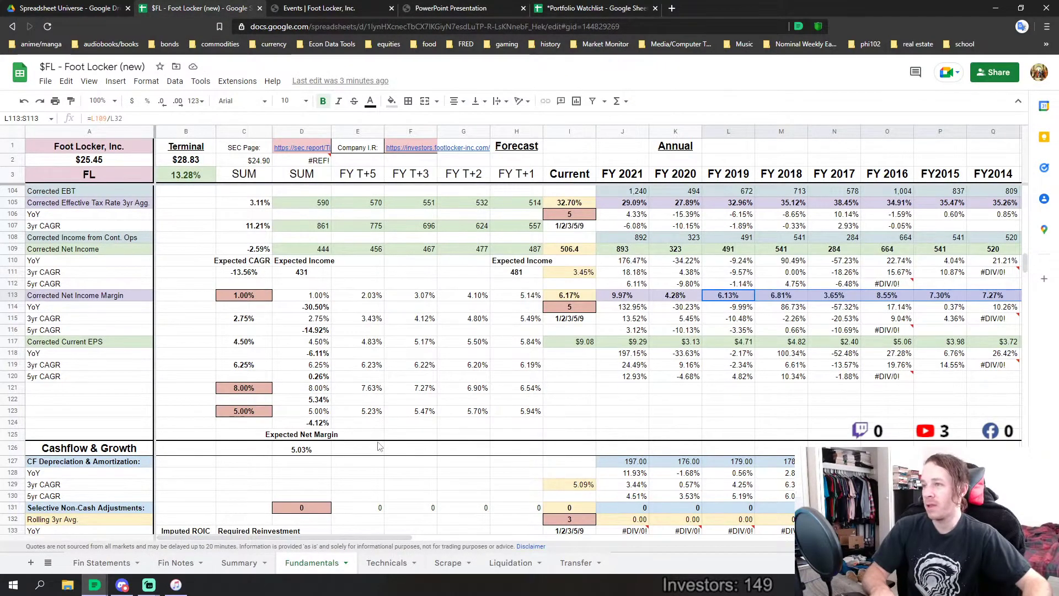
{"action": "left_click", "coordinate": [300, 452]}
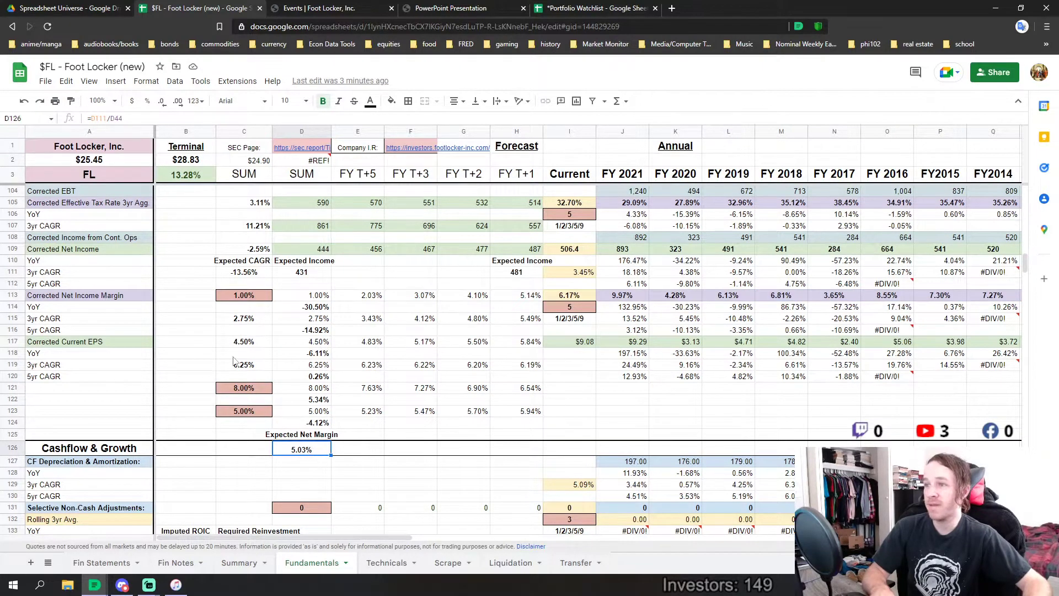
{"action": "left_click_drag", "start_coordinate": [243, 342], "coordinate": [243, 364]}
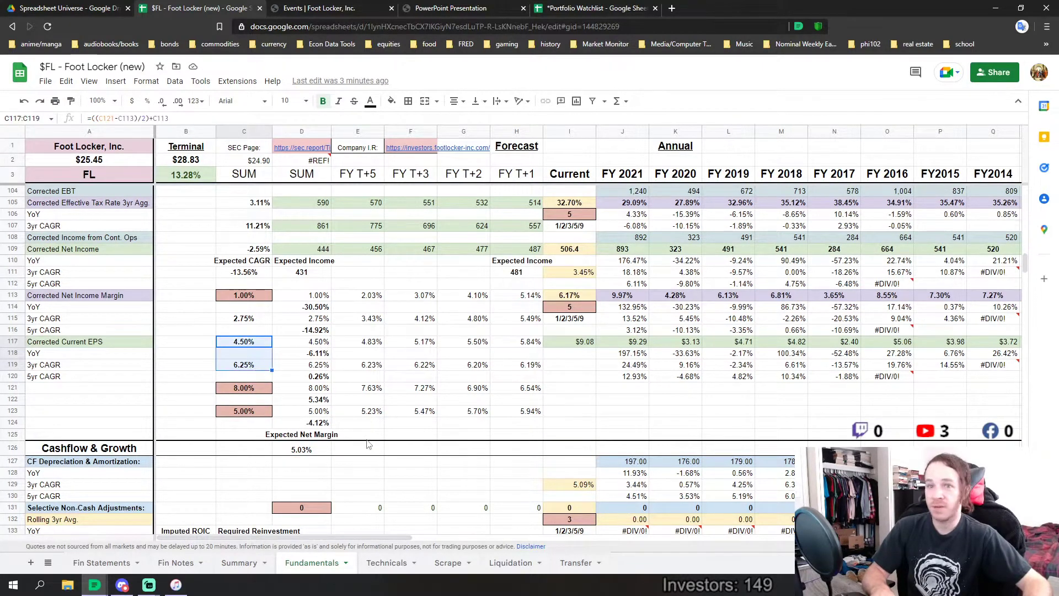
Try a 2% margin for the lowest Corrected Net Income Margin scenario in C113, check the valuation, and undo the change.
{"action": "left_click", "coordinate": [263, 298]}
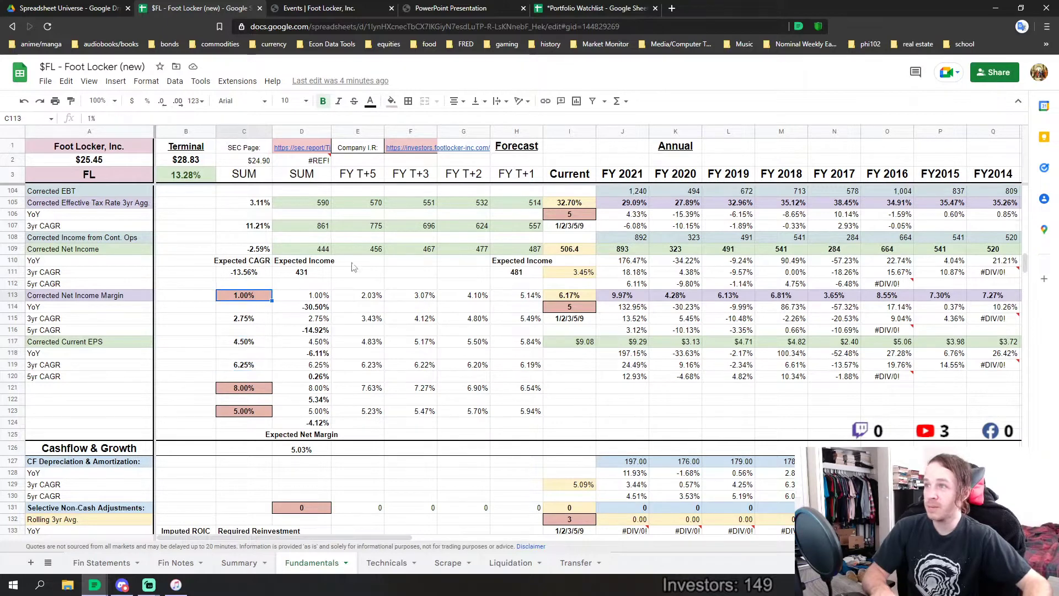
{"action": "type", "text": "2%"}
{"action": "key", "text": "Return"}
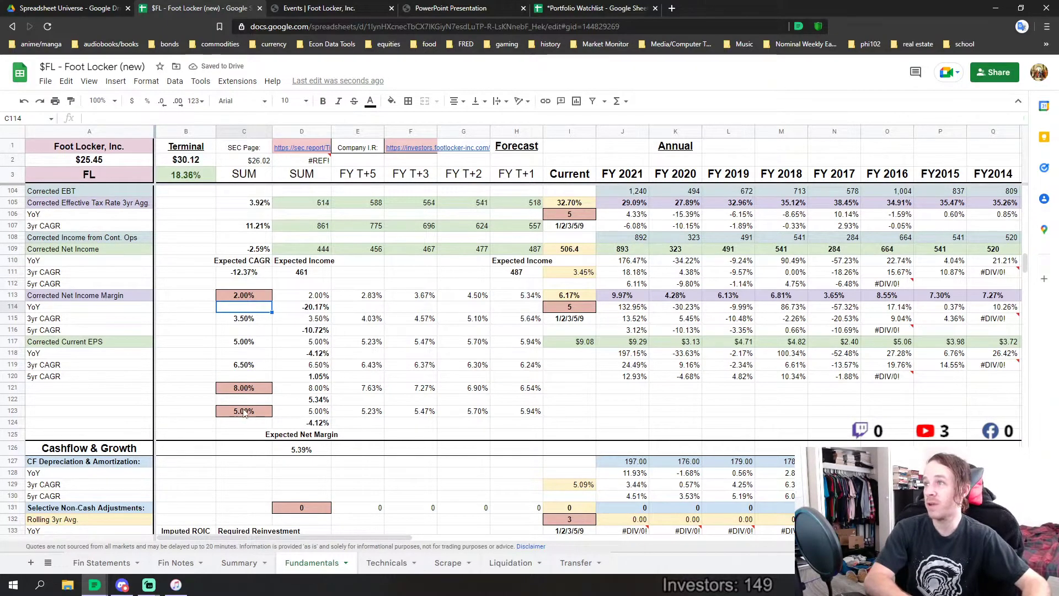
{"action": "key", "text": "ctrl+z"}
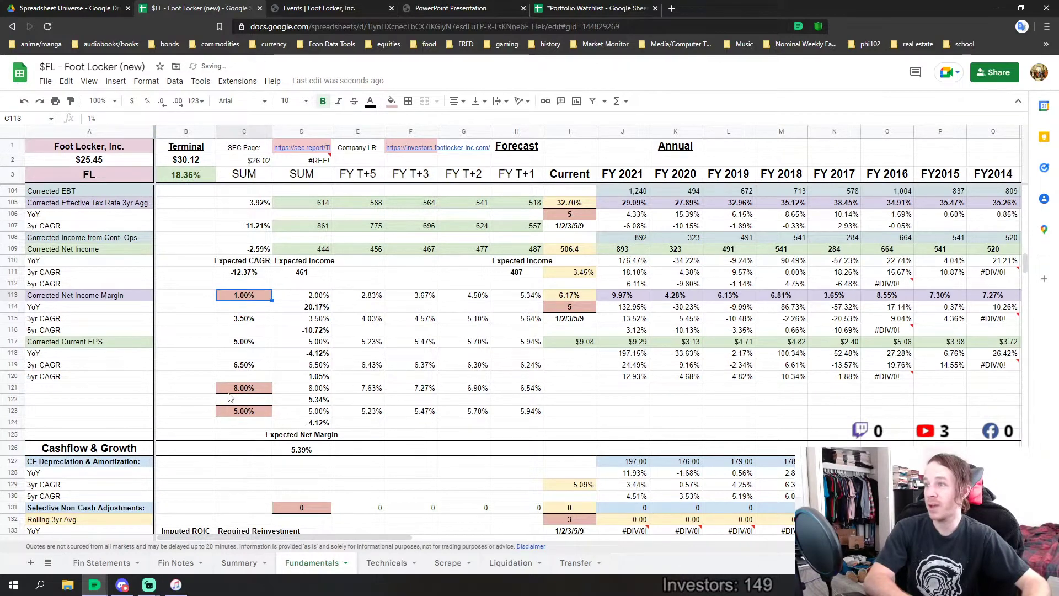
Try a 9% margin for the highest net income margin scenario in C121, check the valuation, and undo the change.
{"action": "left_click", "coordinate": [229, 393]}
{"action": "type", "text": "9%"}
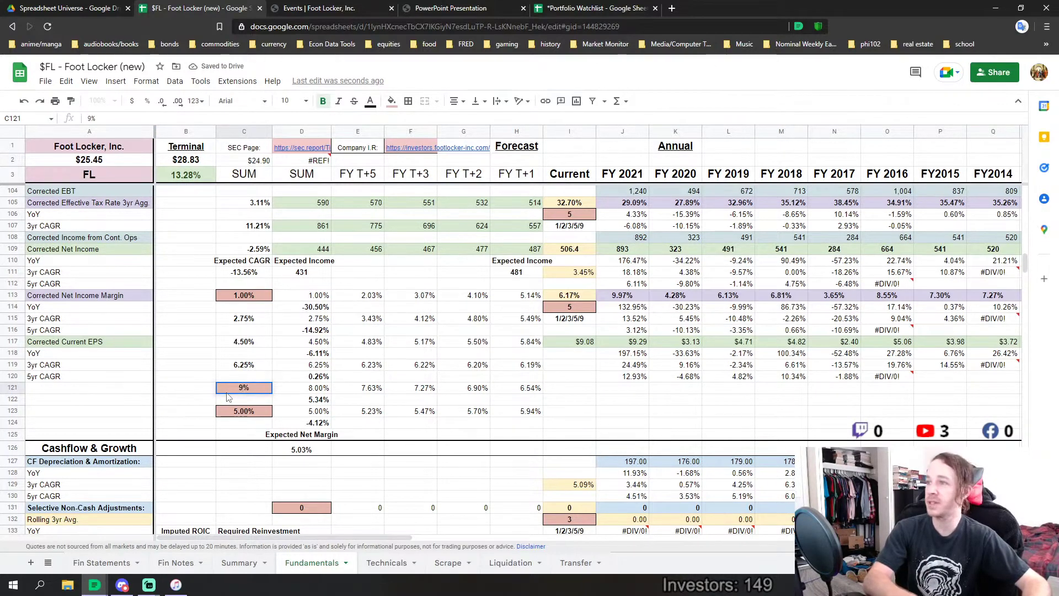
{"action": "key", "text": "Return"}
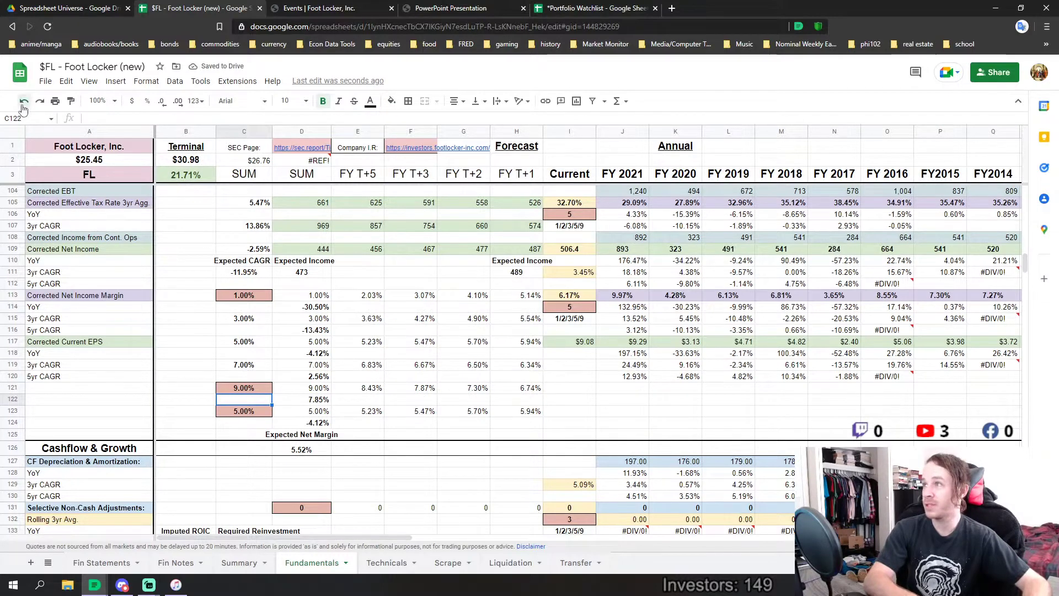
{"action": "left_click", "coordinate": [23, 101]}
Try a 6% margin for the last net income margin scenario in C123, check the valuation, and undo the change.
{"action": "left_click", "coordinate": [246, 413]}
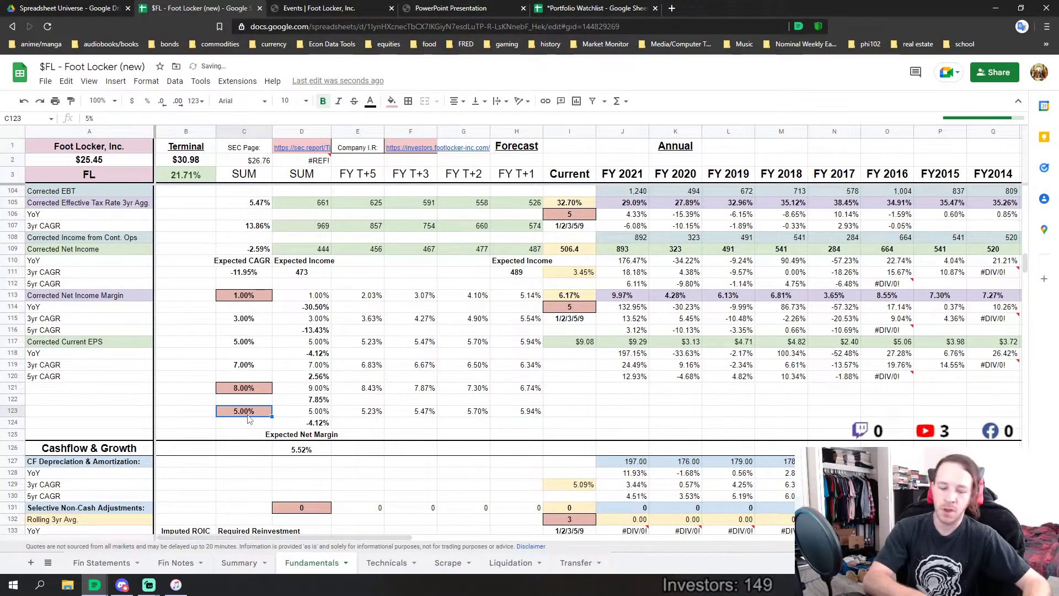
{"action": "type", "text": "6"}
{"action": "key", "text": "Return"}
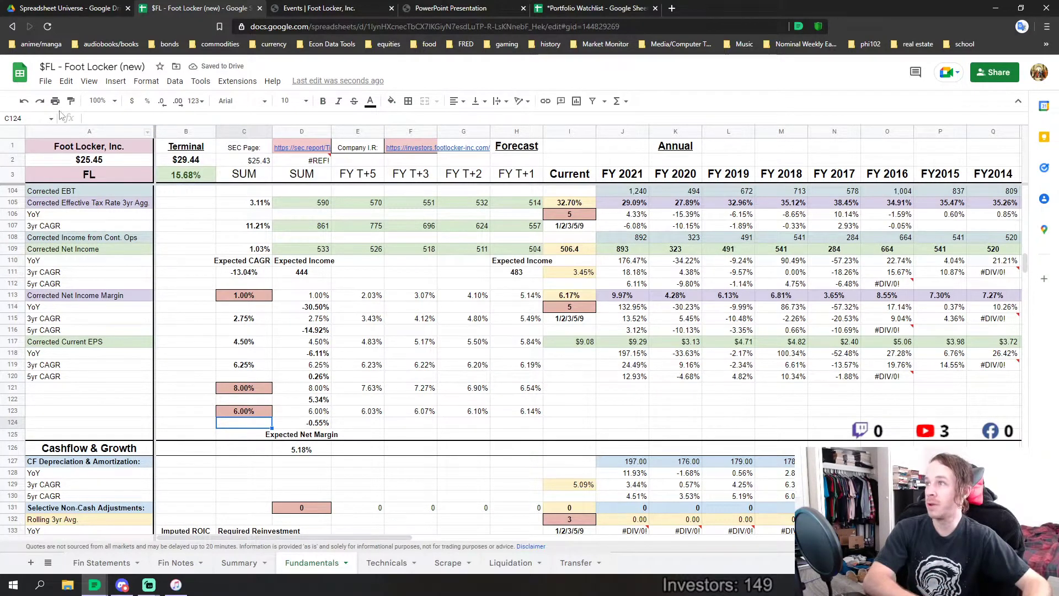
{"action": "left_click", "coordinate": [23, 101]}
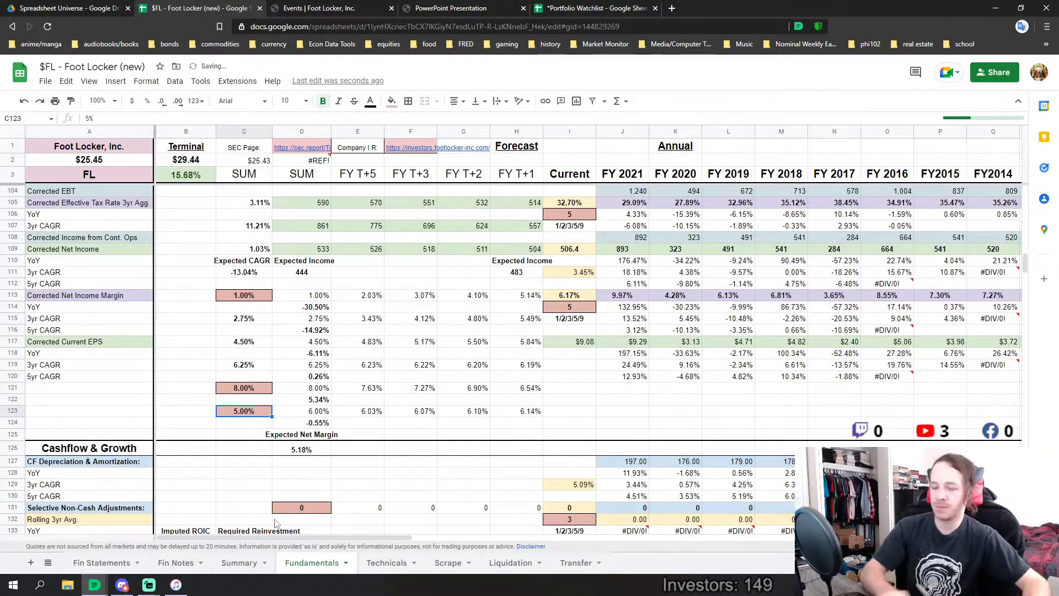
{"action": "left_click", "coordinate": [190, 390]}
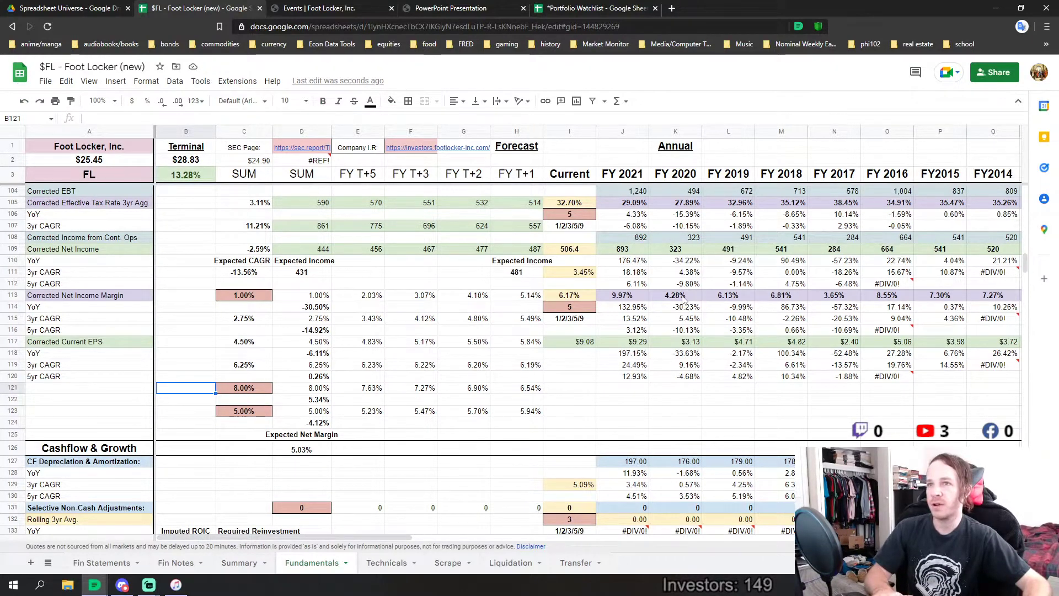
Examine the historical corrected net income margins by selecting FY 2020 to FY 2017, followed by FY 2019 to FY 2017.
{"action": "left_click_drag", "start_coordinate": [684, 298], "coordinate": [832, 299]}
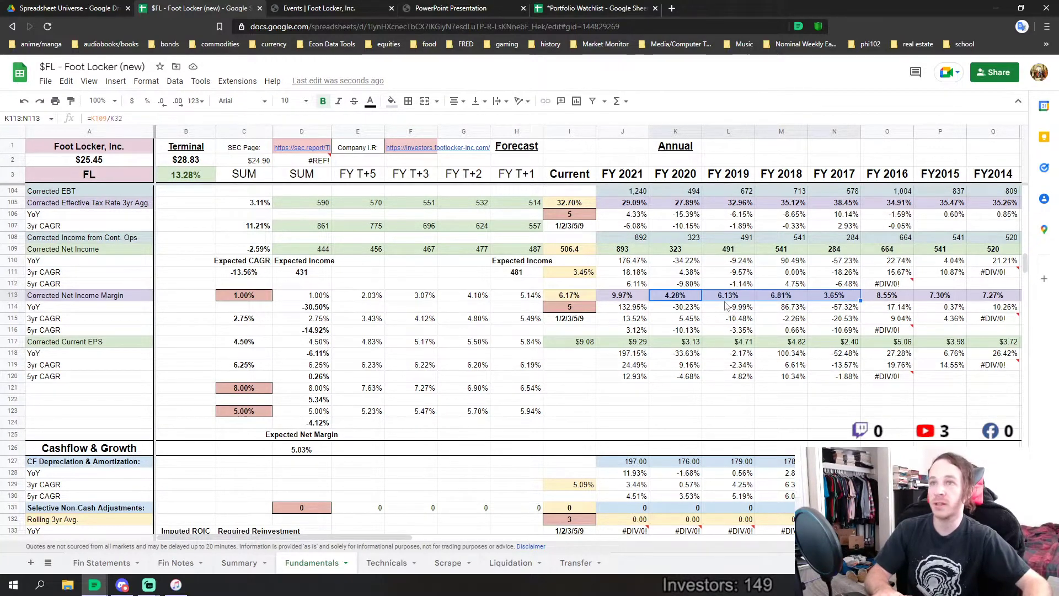
{"action": "left_click_drag", "start_coordinate": [731, 296], "coordinate": [828, 302]}
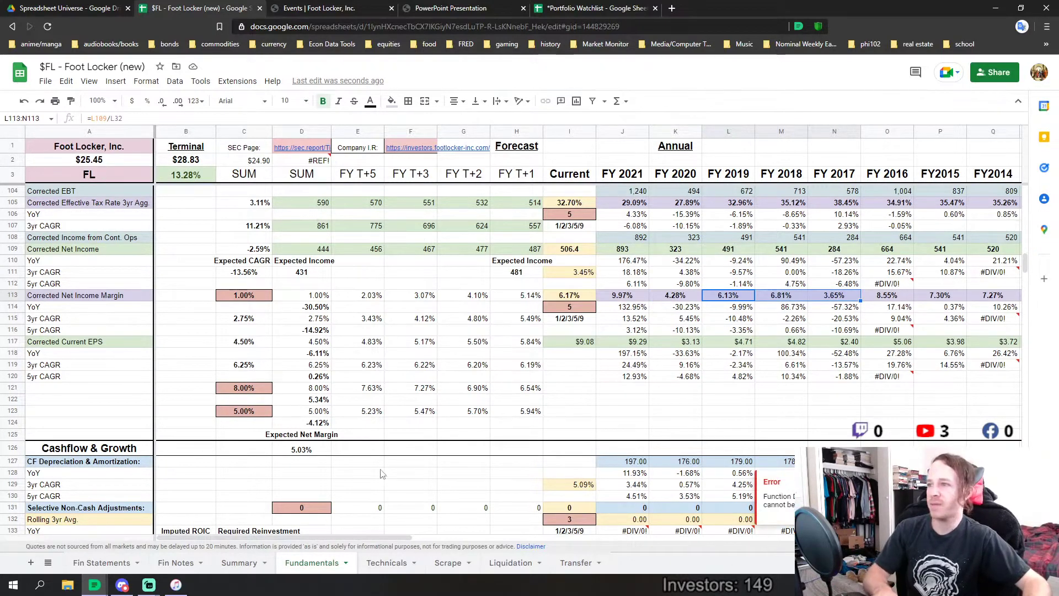
{"action": "left_click", "coordinate": [358, 435]}
Compare the Expected ROIC in the Cashflow & Growth section with the Non-Cash ROIC of FY 2020 and FY 2019.
{"action": "scroll", "coordinate": [468, 395], "scroll_direction": "down", "scroll_amount": 5}
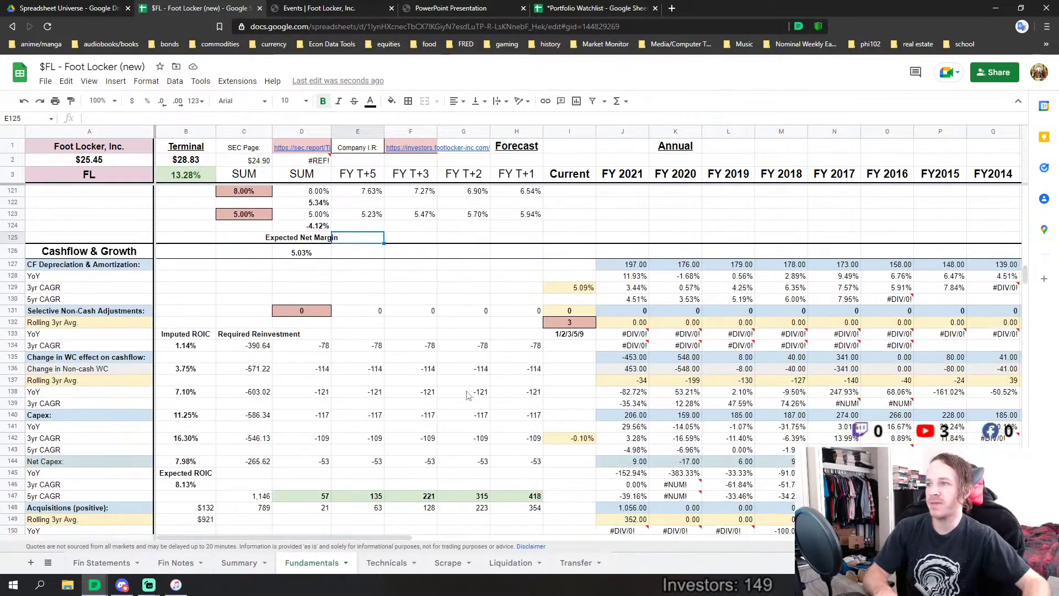
{"action": "scroll", "coordinate": [468, 395], "scroll_direction": "down", "scroll_amount": 2}
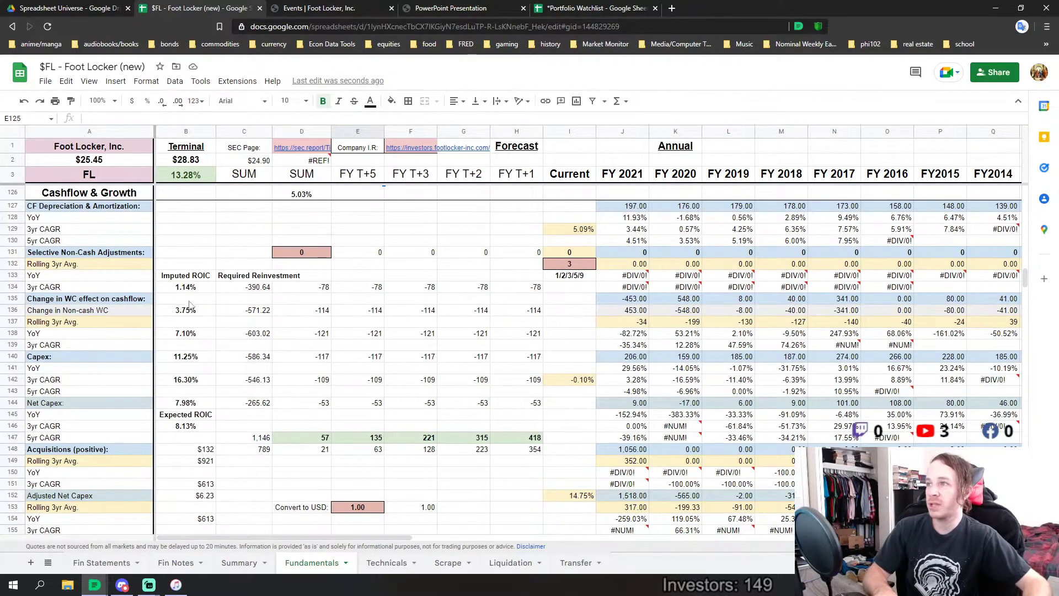
{"action": "left_click", "coordinate": [185, 426]}
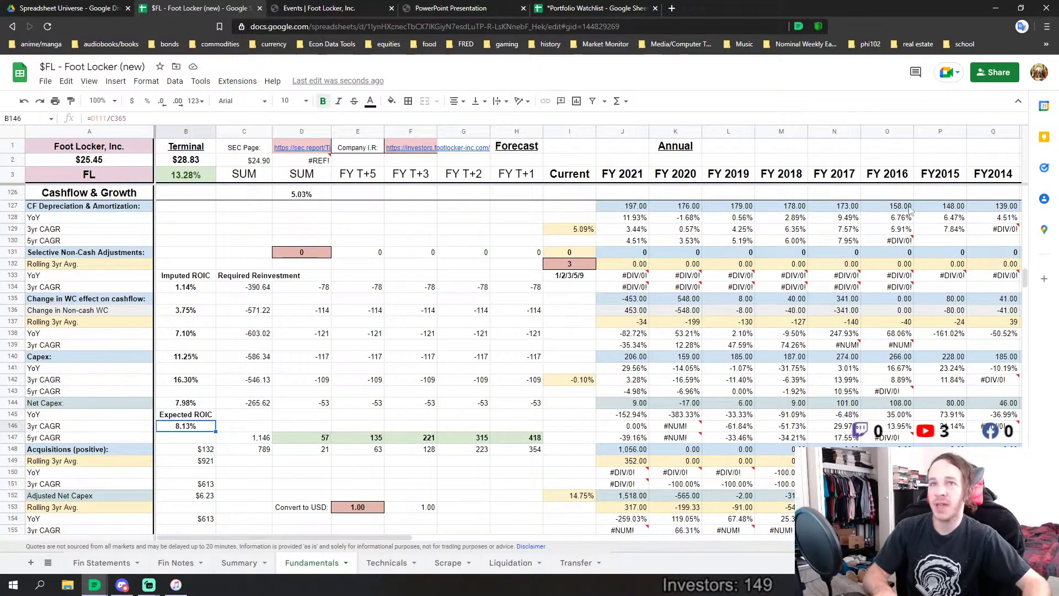
{"action": "left_click_drag", "start_coordinate": [1025, 277], "coordinate": [1035, 333]}
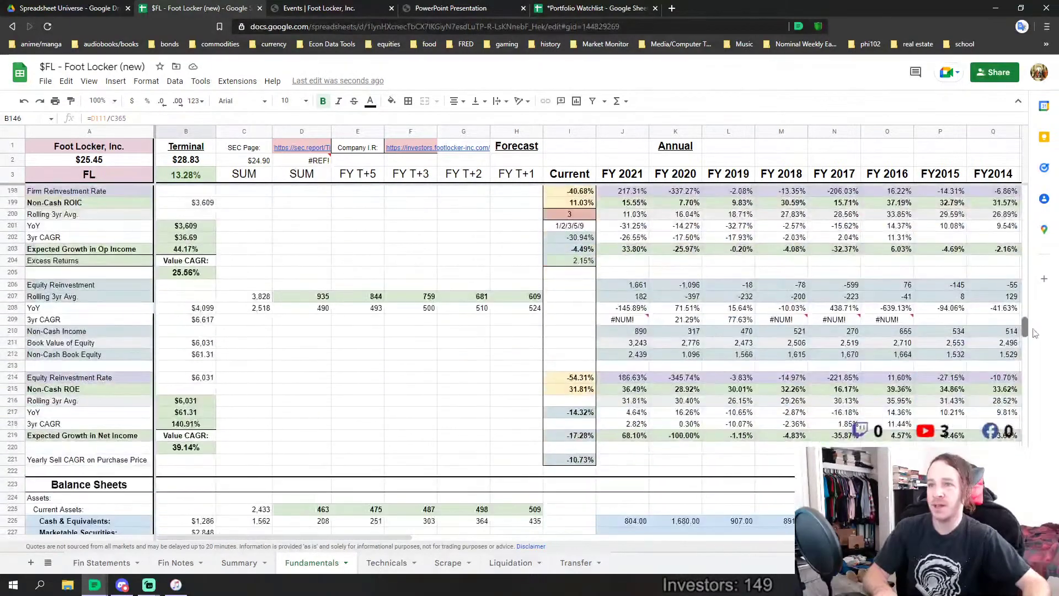
{"action": "scroll", "coordinate": [1035, 333], "scroll_direction": "up", "scroll_amount": 3}
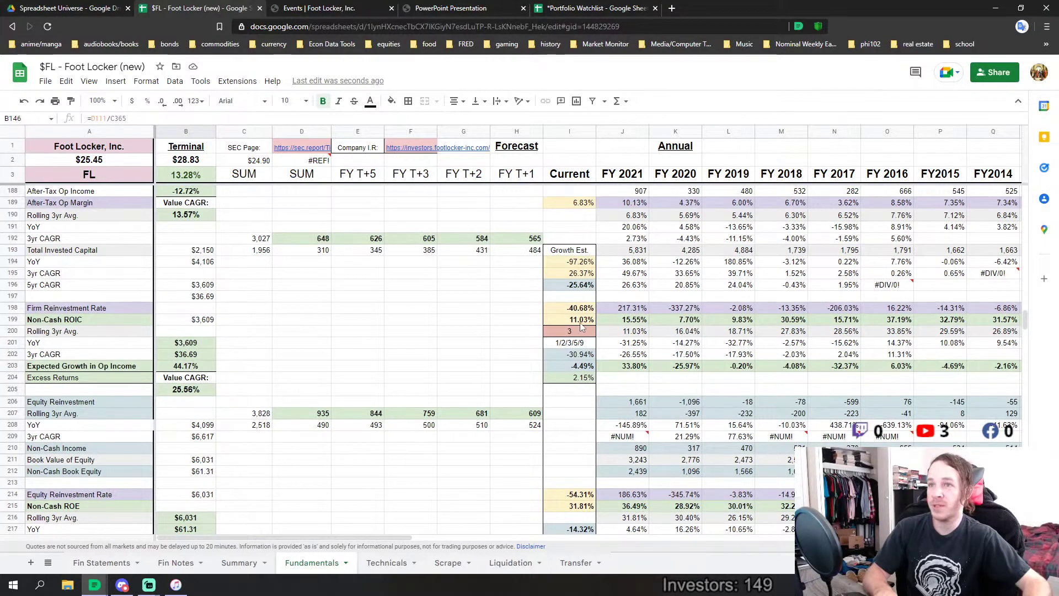
{"action": "left_click_drag", "start_coordinate": [692, 323], "coordinate": [728, 325]}
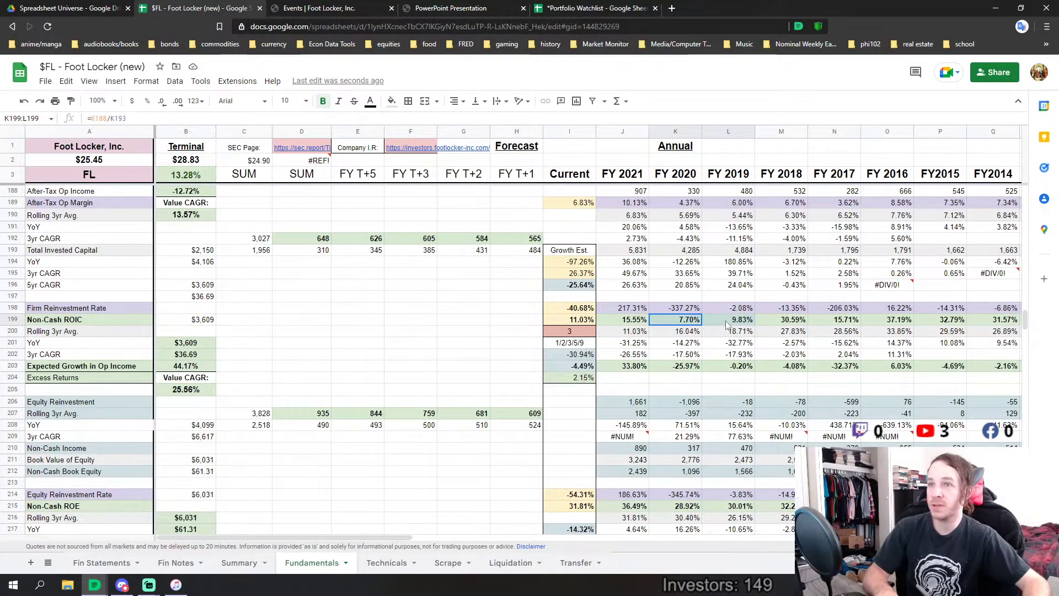
{"action": "left_click", "coordinate": [464, 331]}
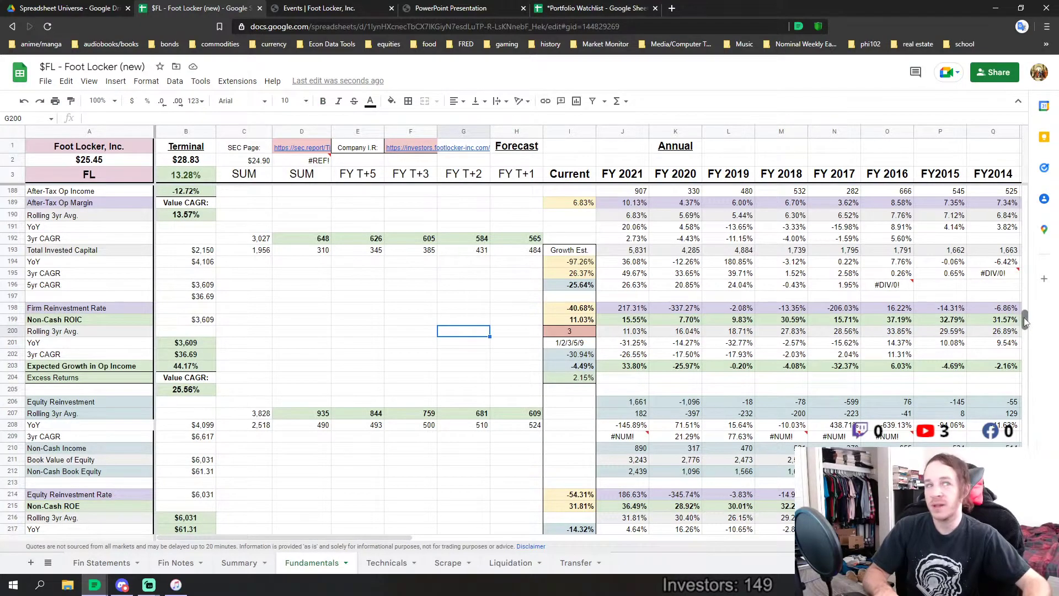
Inspect the WACC formula in B417 of the Leverage & Discount section on the Fundamentals sheet.
{"action": "left_click_drag", "start_coordinate": [1024, 316], "coordinate": [1011, 445]}
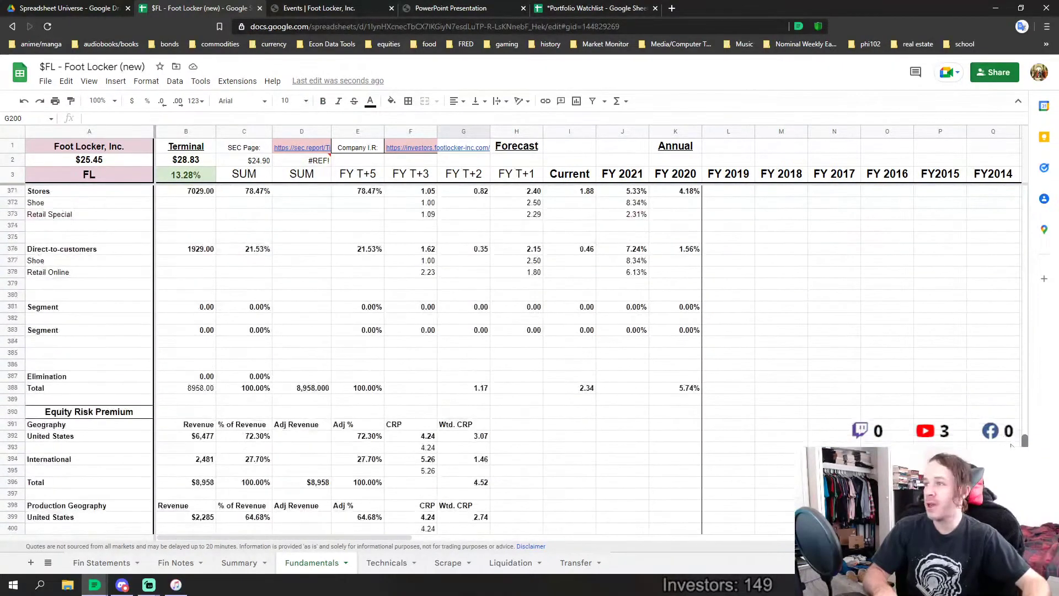
{"action": "scroll", "coordinate": [205, 362], "scroll_direction": "down", "scroll_amount": 6}
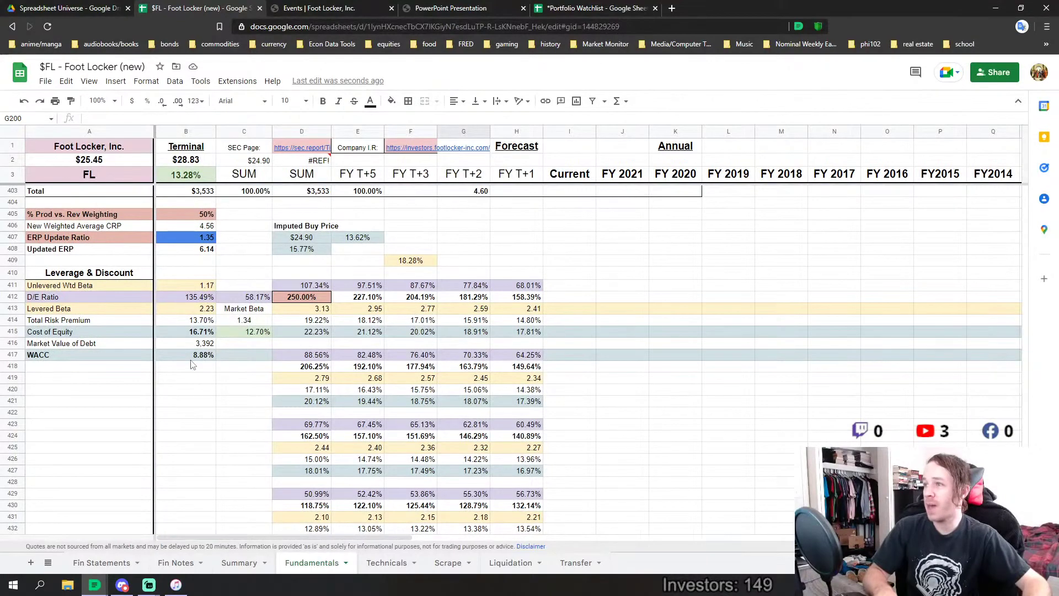
{"action": "left_click", "coordinate": [191, 357]}
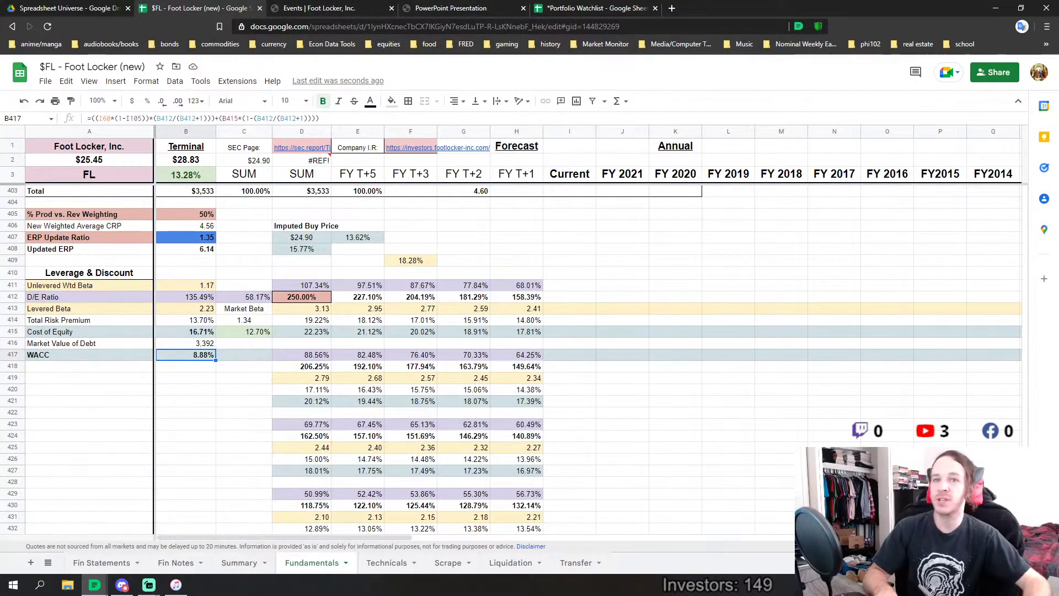
Review the balance sheet and the Analysts, Ratios, Pricing section, including the interest coverage and default rate figures.
{"action": "left_click_drag", "start_coordinate": [1025, 466], "coordinate": [1027, 404]}
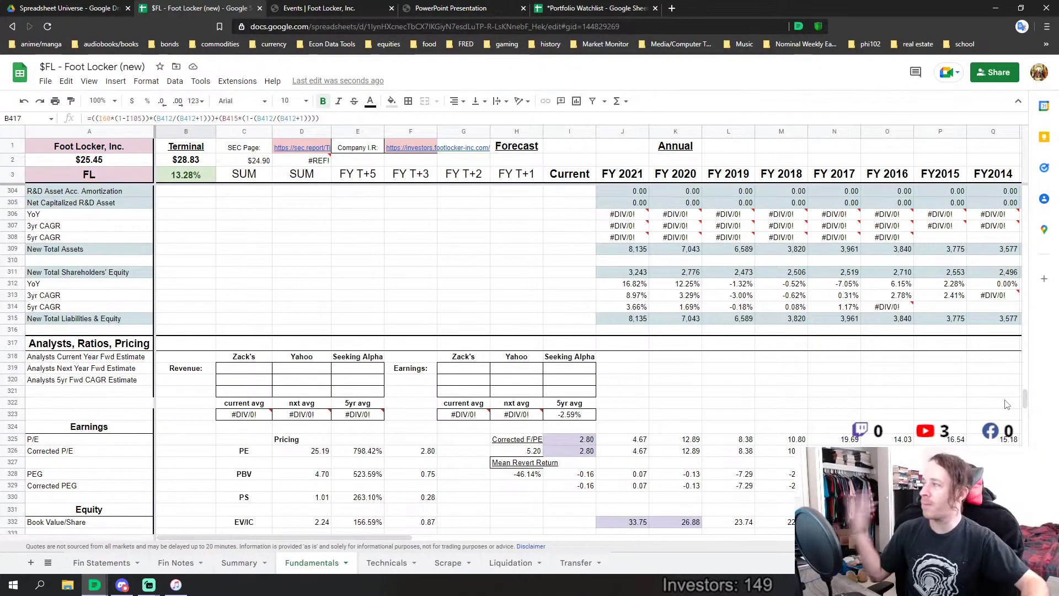
{"action": "left_click", "coordinate": [521, 292]}
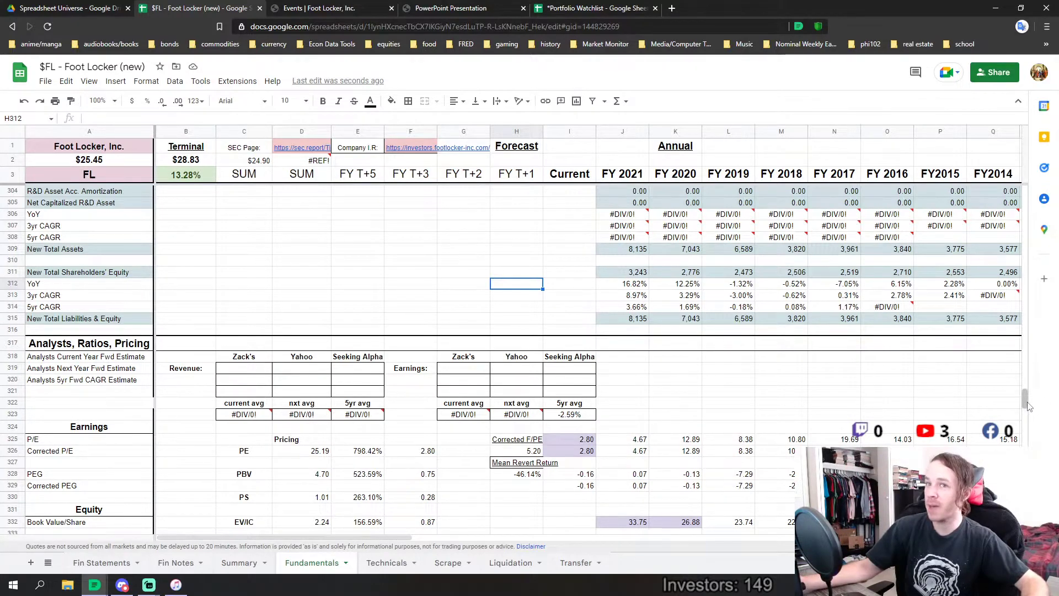
{"action": "mouse_move", "coordinate": [1033, 408]}
{"action": "left_mouse_down"}
{"action": "mouse_move", "coordinate": [1031, 391]}
{"action": "mouse_move", "coordinate": [1039, 422]}
{"action": "left_mouse_up"}
{"action": "scroll", "coordinate": [563, 356], "scroll_direction": "down", "scroll_amount": 1}
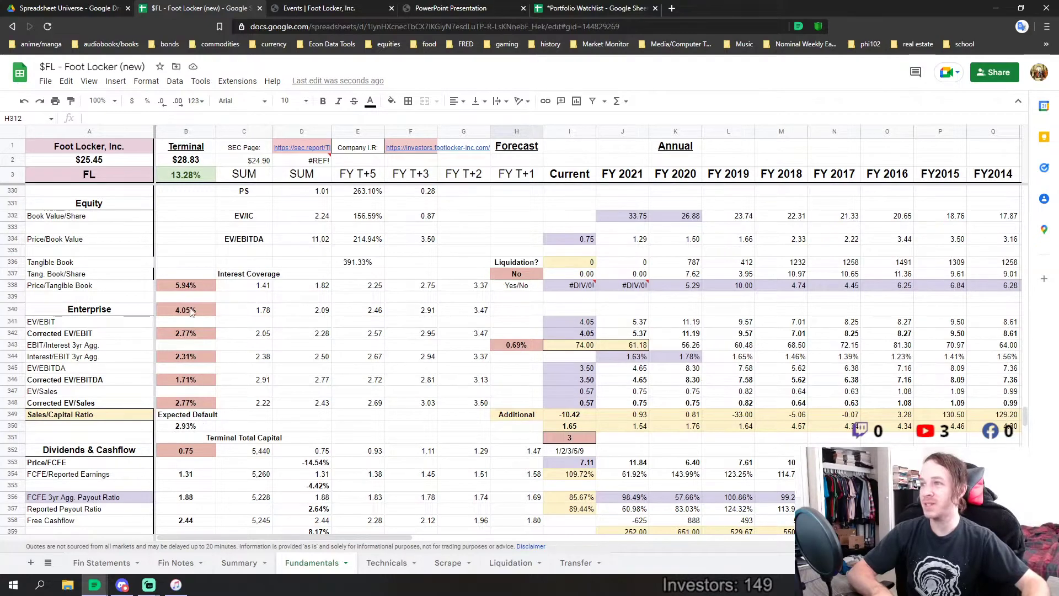
{"action": "scroll", "coordinate": [190, 311], "scroll_direction": "up", "scroll_amount": 15}
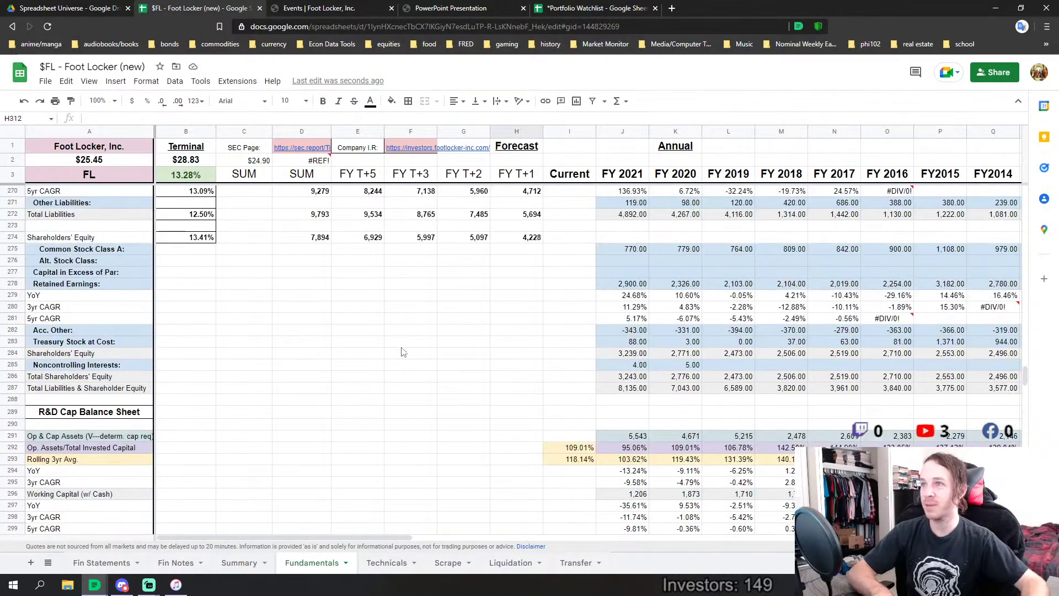
{"action": "scroll", "coordinate": [402, 352], "scroll_direction": "up", "scroll_amount": 4}
{"action": "scroll", "coordinate": [406, 366], "scroll_direction": "down", "scroll_amount": 11}
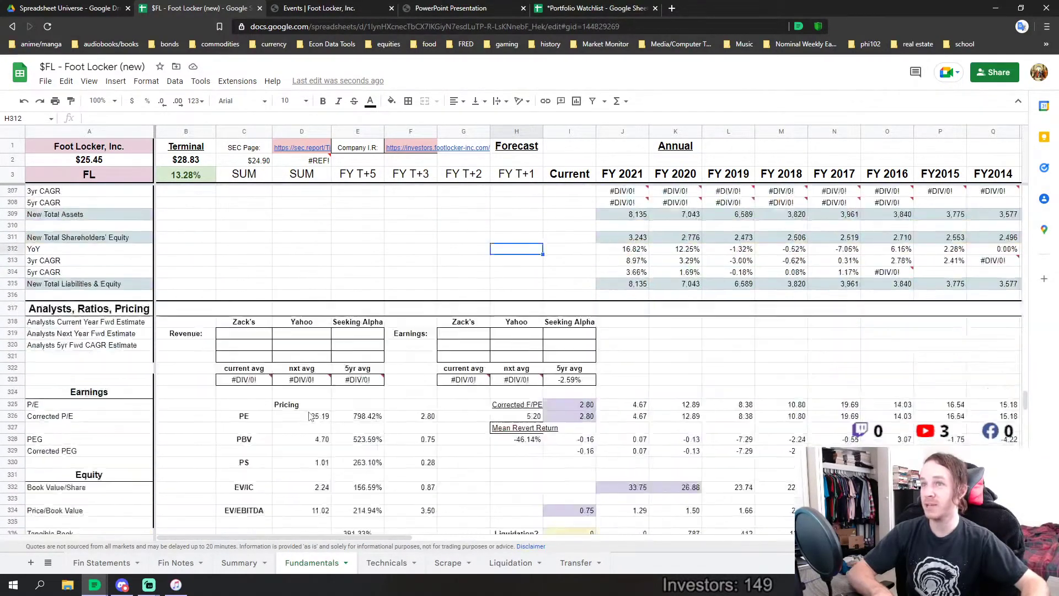
{"action": "scroll", "coordinate": [310, 417], "scroll_direction": "down", "scroll_amount": 6}
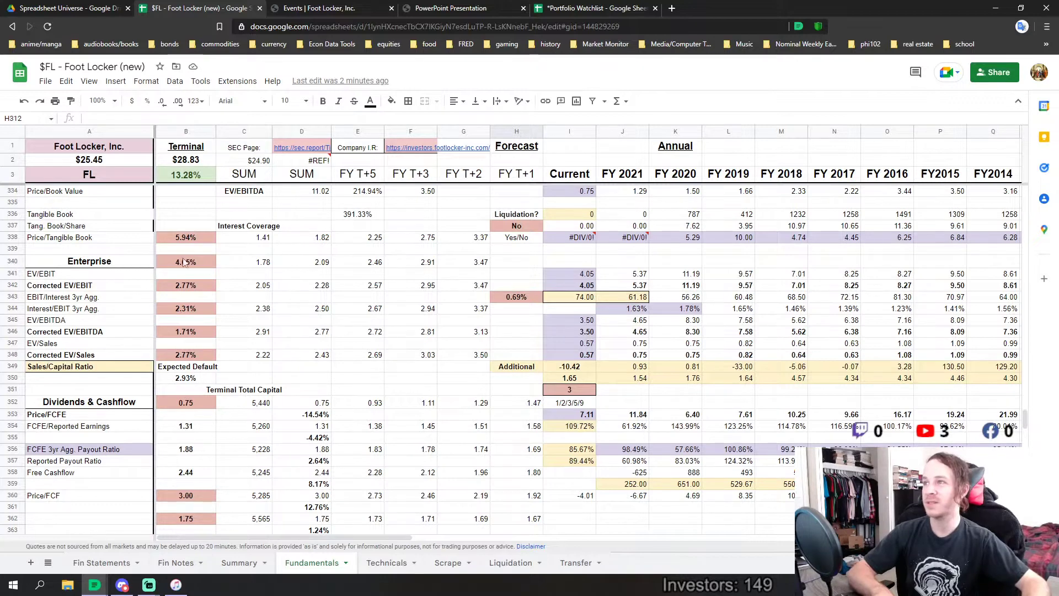
Try clearing the six scenario default rates in B338, B340, B342, B344, B346 and B348, and check the valuation.
{"action": "left_click_drag", "start_coordinate": [180, 243], "coordinate": [191, 358]}
{"action": "right_click", "coordinate": [189, 357]}
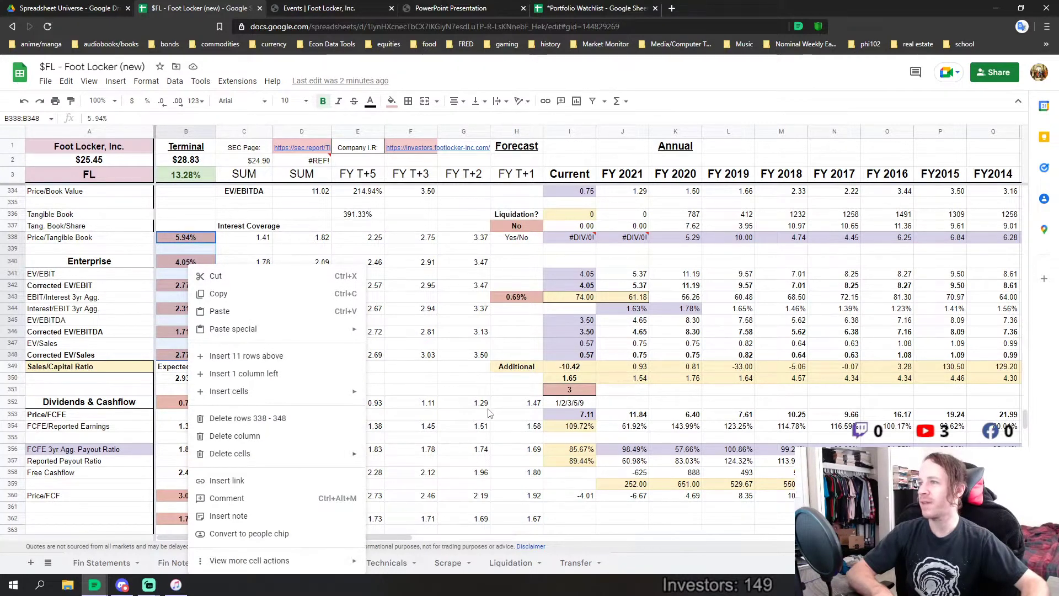
{"action": "left_click", "coordinate": [516, 389]}
{"action": "left_click", "coordinate": [184, 241]}
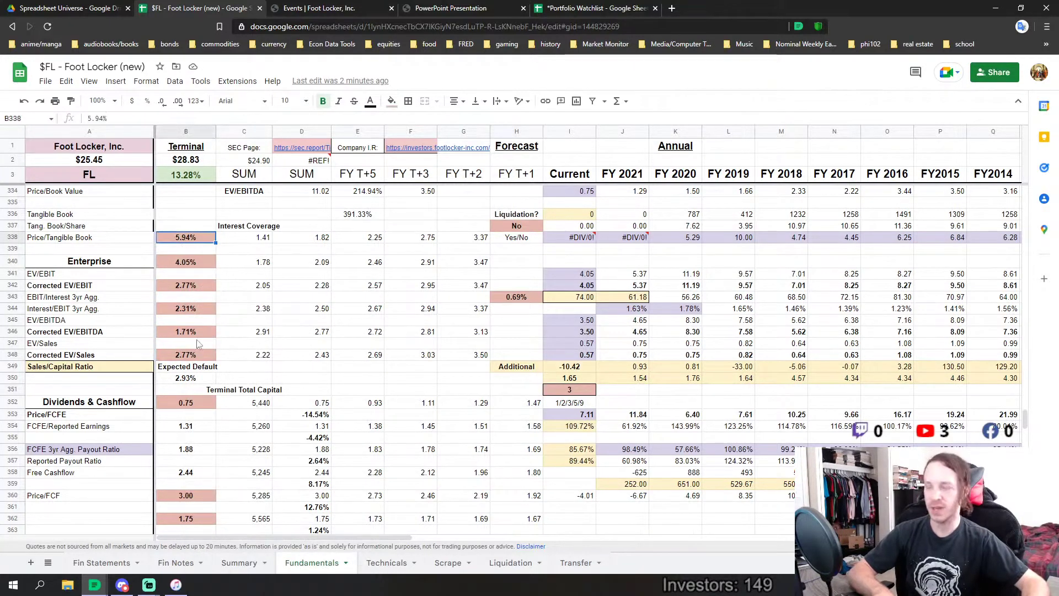
{"action": "key", "text": "Delete"}
{"action": "left_click", "coordinate": [186, 262]}
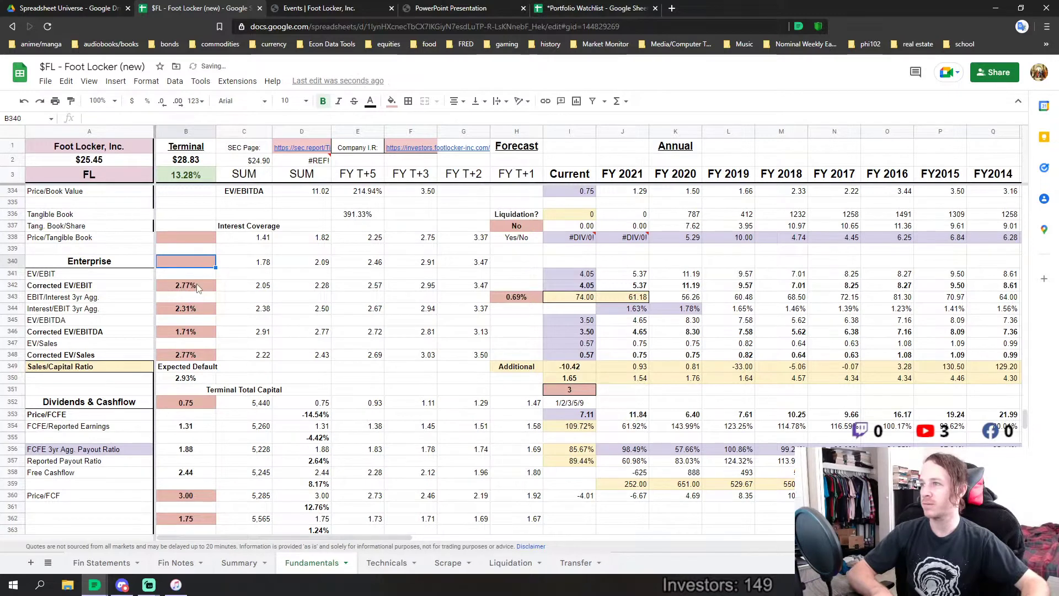
{"action": "key", "text": "Delete"}
{"action": "left_click", "coordinate": [186, 285]}
{"action": "key", "text": "Delete"}
{"action": "left_click", "coordinate": [186, 308]}
{"action": "key", "text": "Delete"}
{"action": "left_click", "coordinate": [195, 332]}
{"action": "key", "text": "Delete"}
{"action": "left_click", "coordinate": [187, 355]}
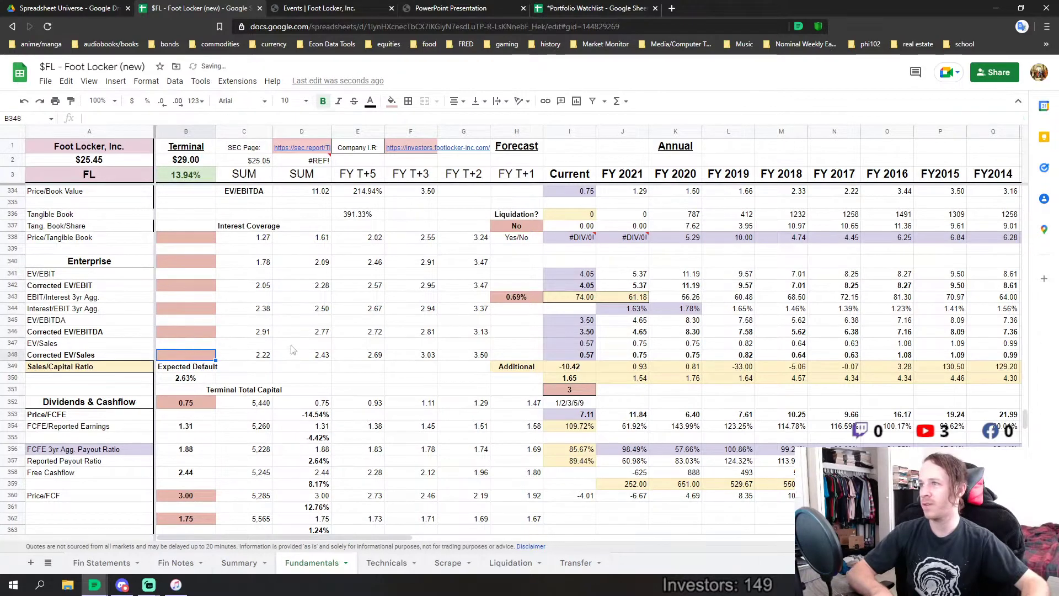
{"action": "key", "text": "Delete"}
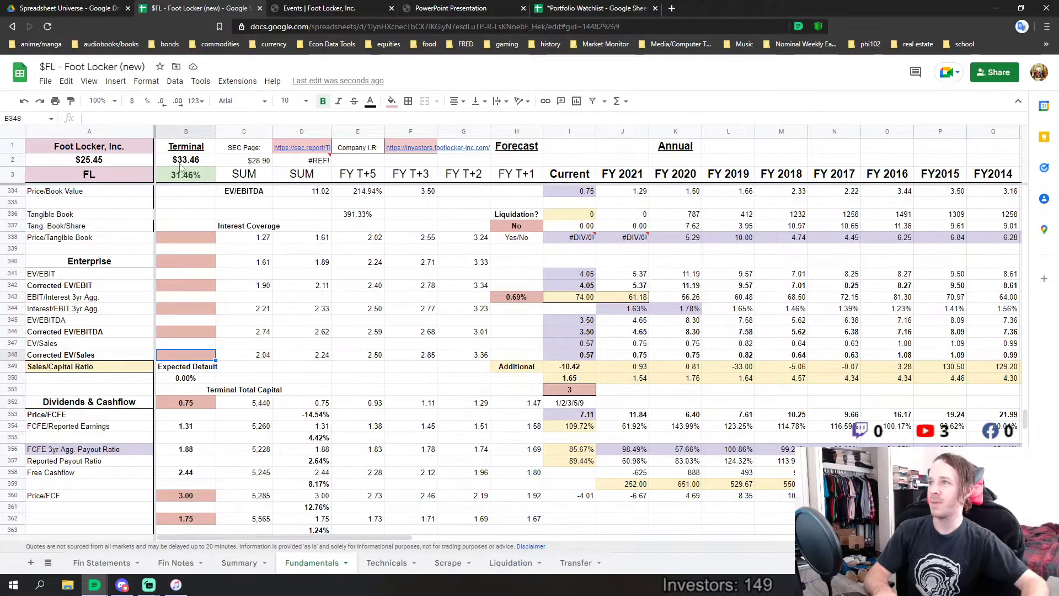
Undo the clearing of all six scenario default rates between B338 and B348.
{"action": "left_click", "coordinate": [24, 102]}
{"action": "left_click", "coordinate": [24, 103]}
{"action": "left_click", "coordinate": [24, 102]}
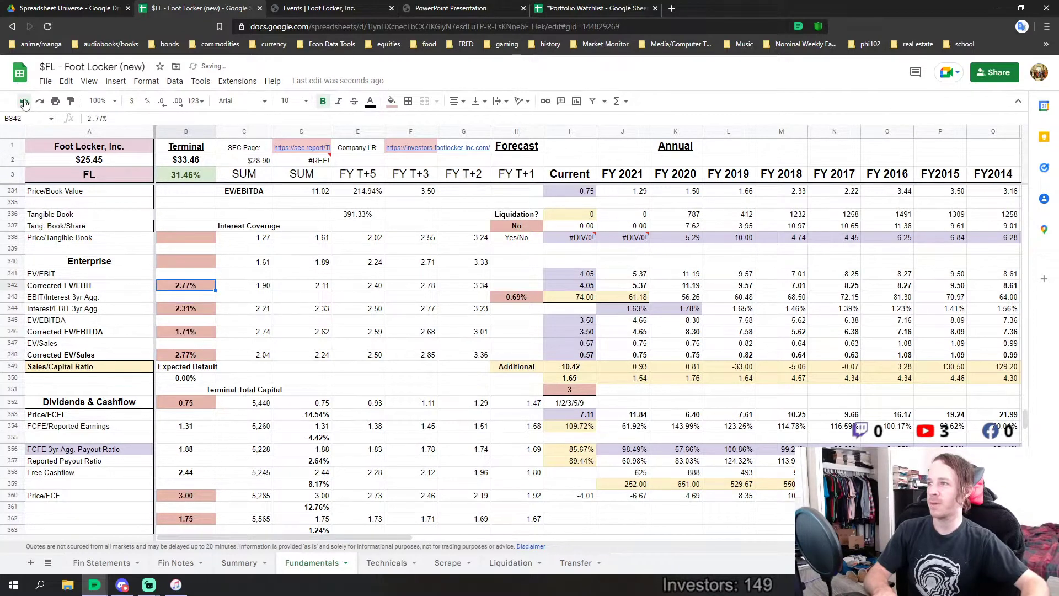
{"action": "left_click", "coordinate": [24, 103]}
{"action": "left_click", "coordinate": [24, 103]}
{"action": "left_click", "coordinate": [24, 102]}
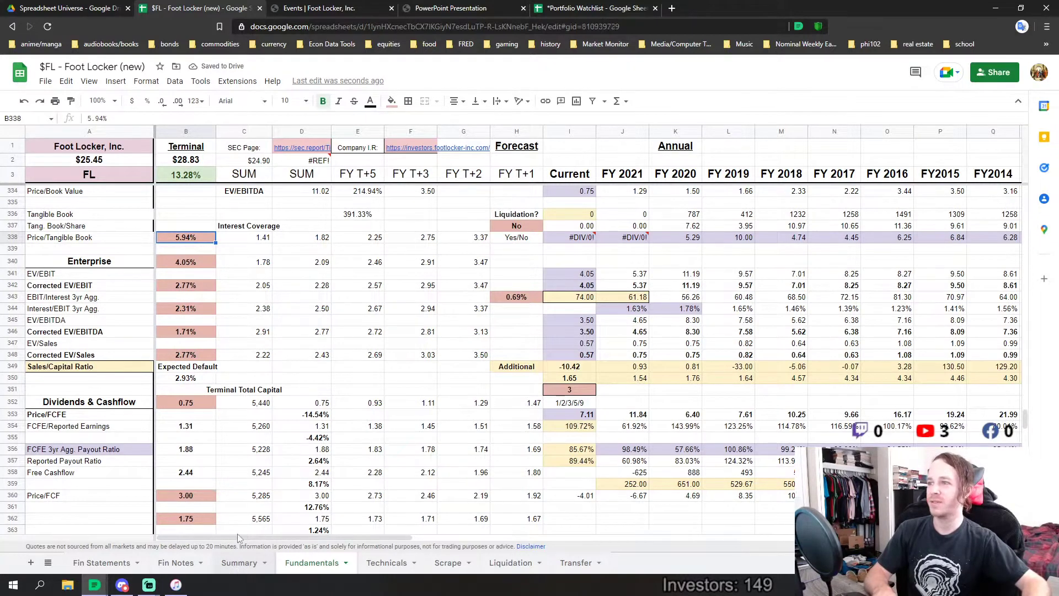
Check the expected value on the Summary sheet, then inspect D411 in the Leverage & Discount section of Fundamentals.
{"action": "left_click", "coordinate": [239, 562]}
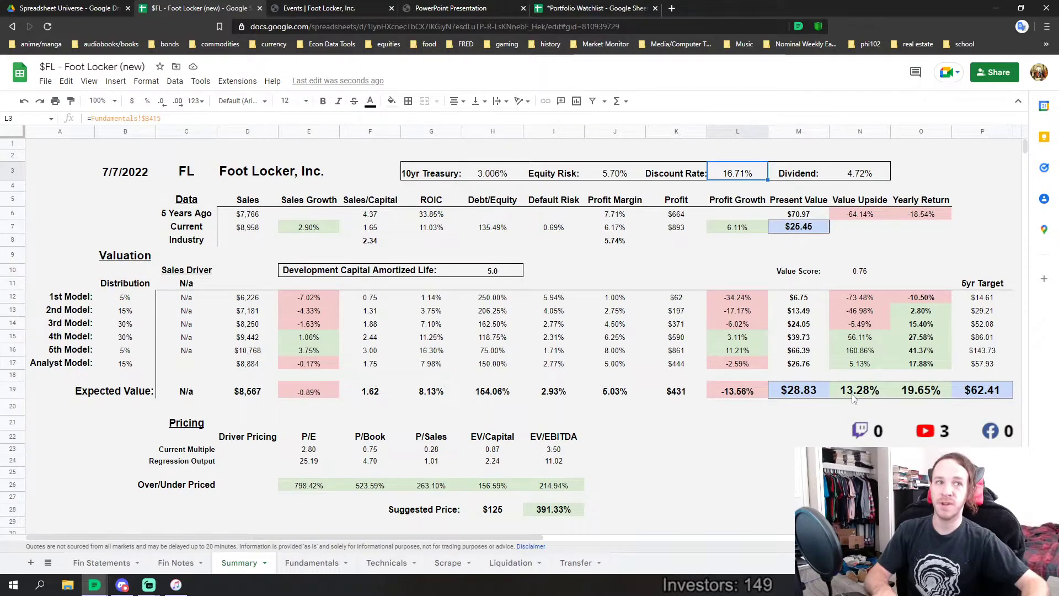
{"action": "left_click", "coordinate": [329, 568]}
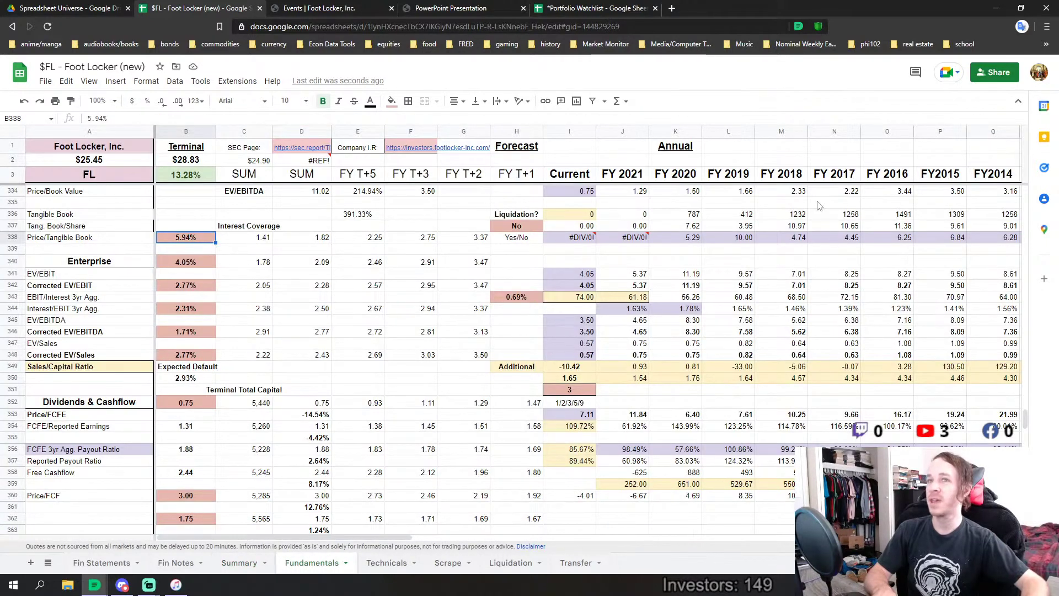
{"action": "mouse_move", "coordinate": [1025, 423]}
{"action": "left_mouse_down"}
{"action": "mouse_move", "coordinate": [1025, 400]}
{"action": "mouse_move", "coordinate": [1021, 442]}
{"action": "left_mouse_up"}
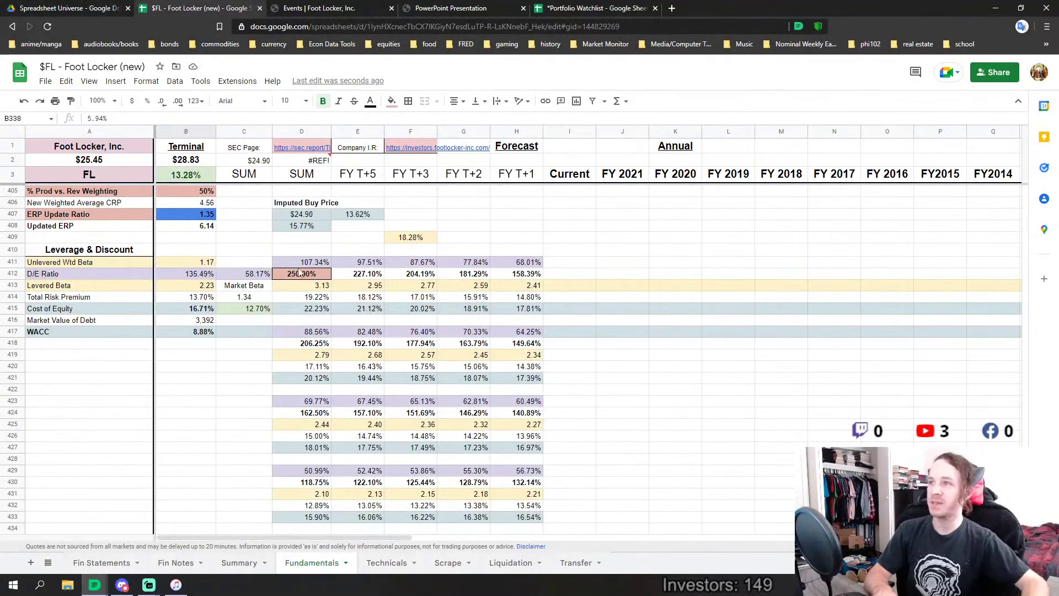
{"action": "left_click", "coordinate": [293, 263]}
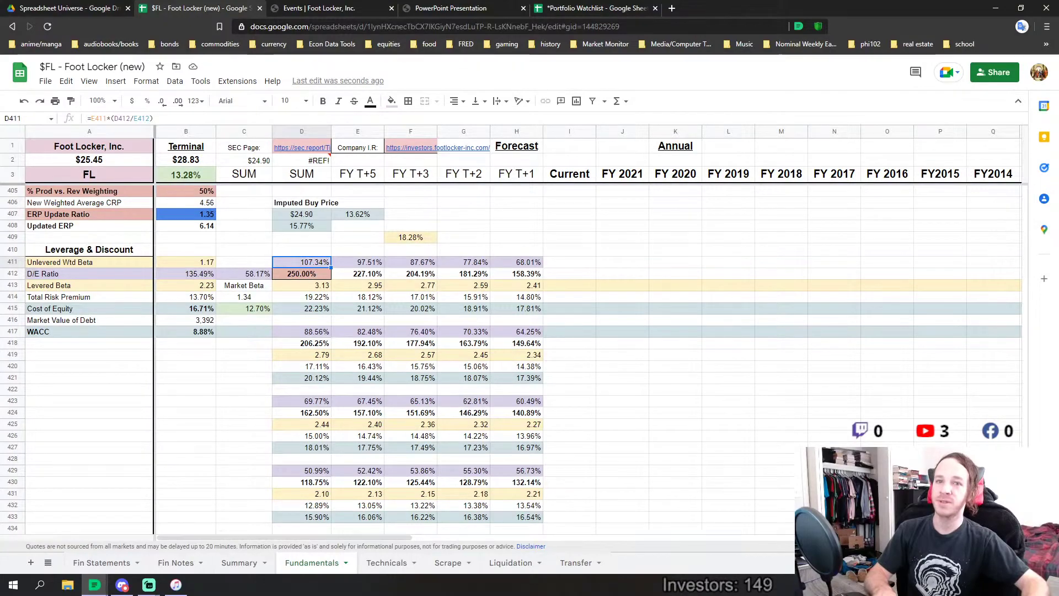
Set the lowest corrected net income margin scenario in C113 to 2%.
{"action": "left_click_drag", "start_coordinate": [1025, 482], "coordinate": [1033, 265]}
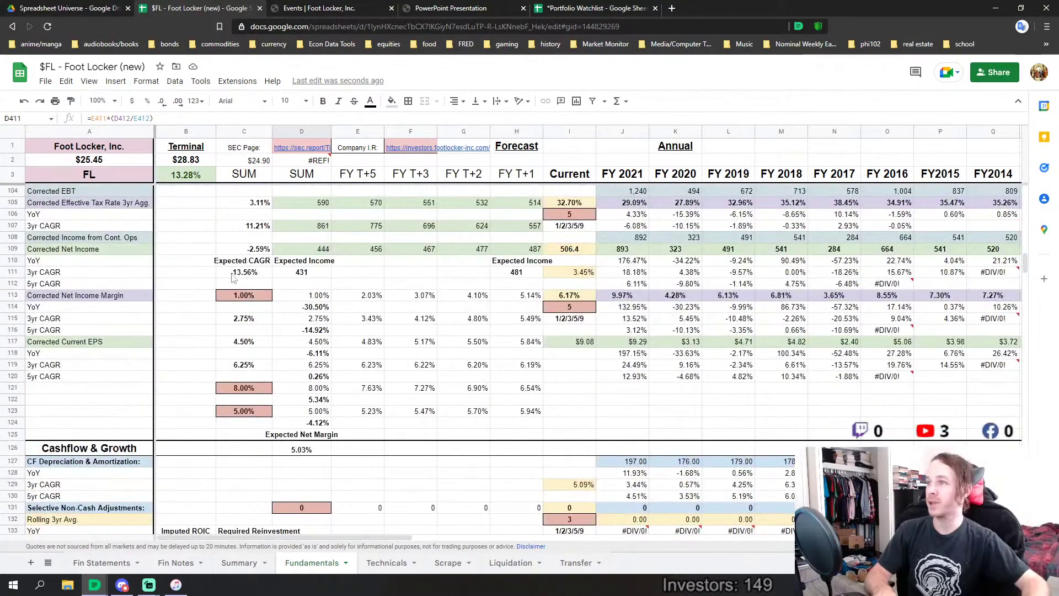
{"action": "left_click", "coordinate": [308, 331]}
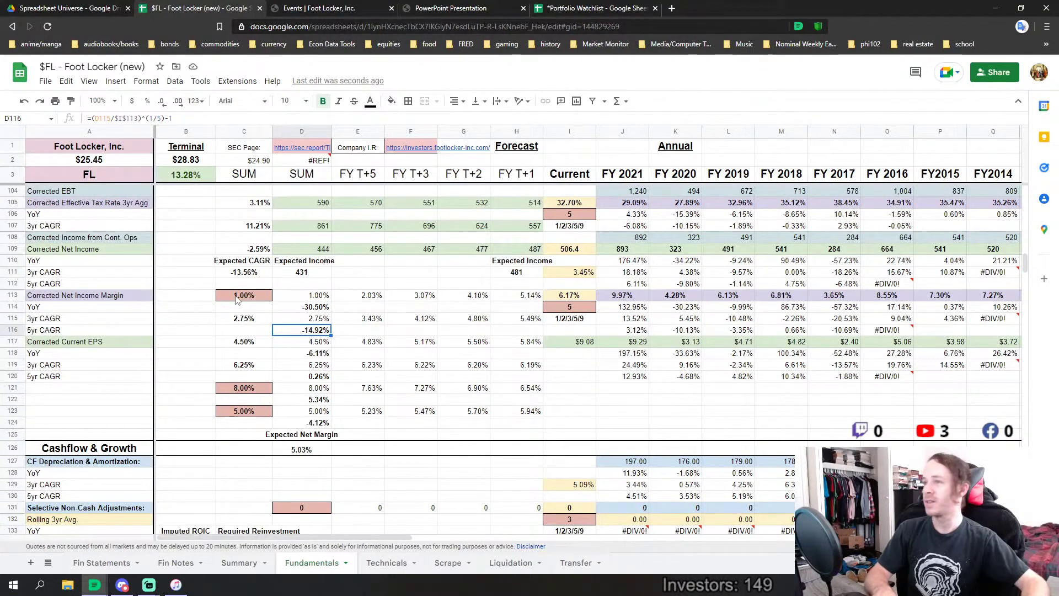
{"action": "left_click", "coordinate": [236, 299]}
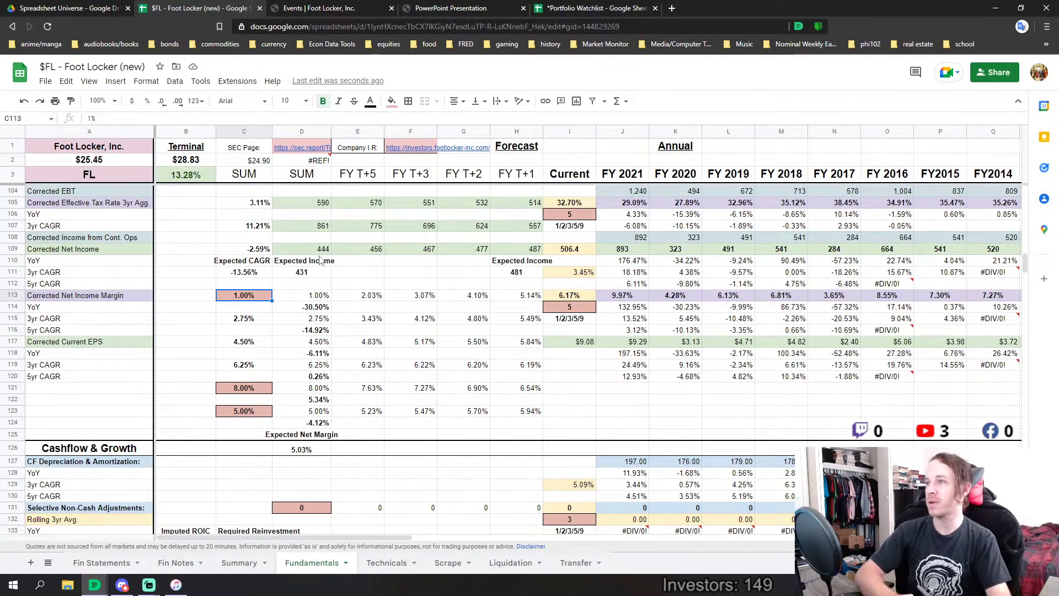
{"action": "type", "text": "2"}
{"action": "key", "text": "Return"}
Set the highest corrected net income margin scenario in C121 to 9%.
{"action": "key", "text": "Down"}
{"action": "key", "text": "Down"}
{"action": "key", "text": "Down"}
{"action": "key", "text": "Down"}
{"action": "key", "text": "Down"}
{"action": "key", "text": "Down"}
{"action": "key", "text": "Down"}
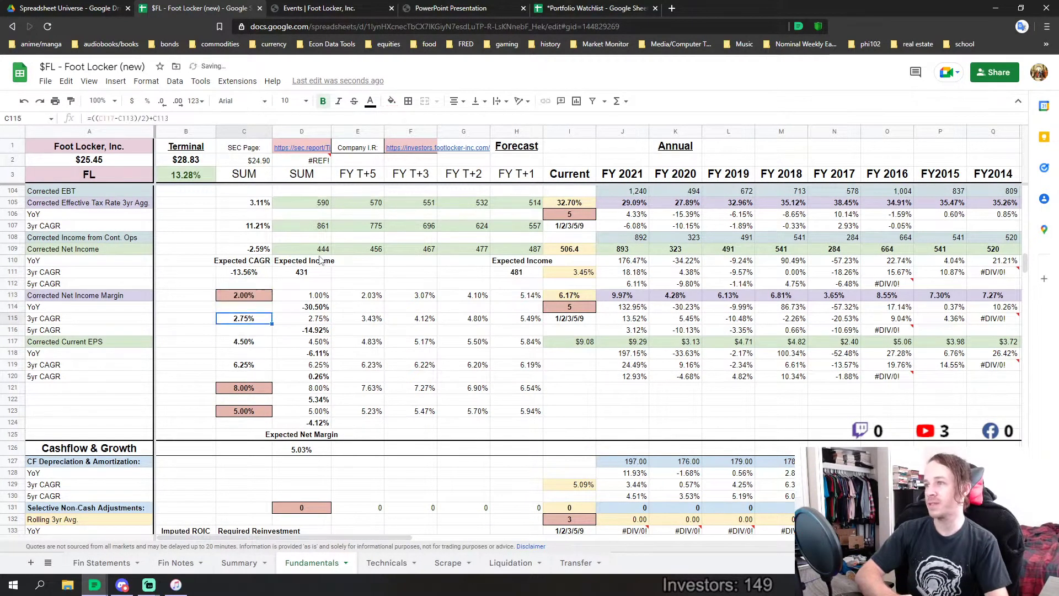
{"action": "type", "text": "9"}
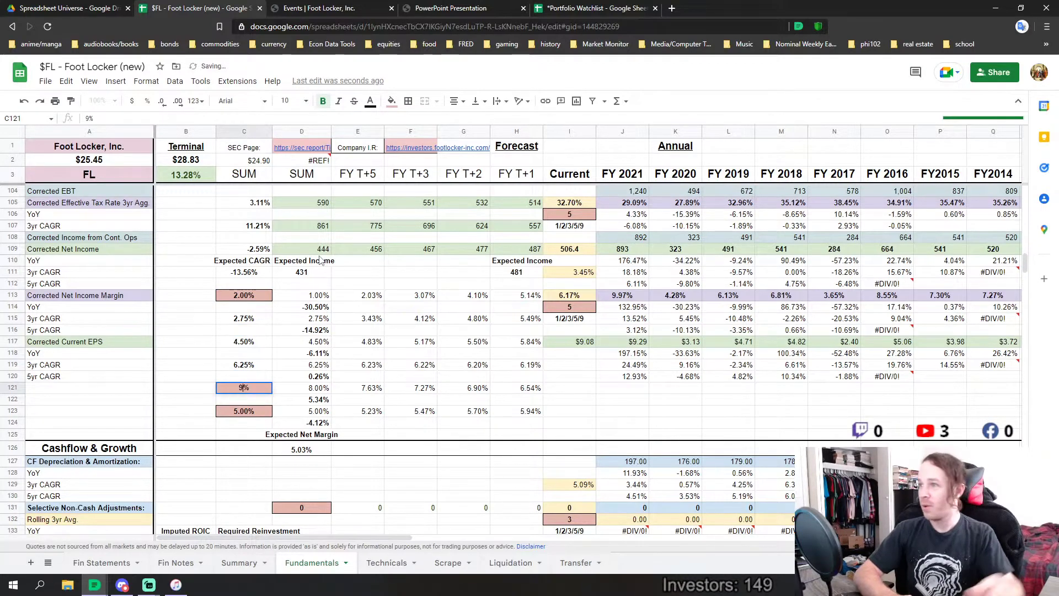
{"action": "key", "text": "Return"}
Try a 6% margin for the last corrected net income margin scenario in C123.
{"action": "key", "text": "Down"}
{"action": "type", "text": "6"}
{"action": "key", "text": "Return"}
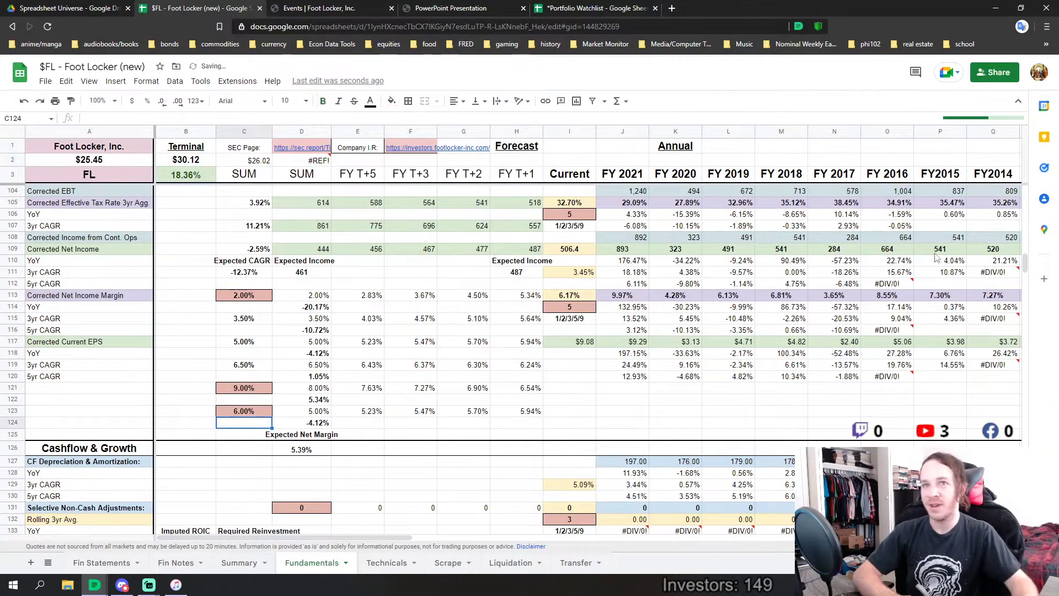
Try a 150% D/E ratio for the first leverage scenario in D412 of the Leverage & Discount section.
{"action": "scroll", "coordinate": [936, 257], "scroll_direction": "down", "scroll_amount": 20}
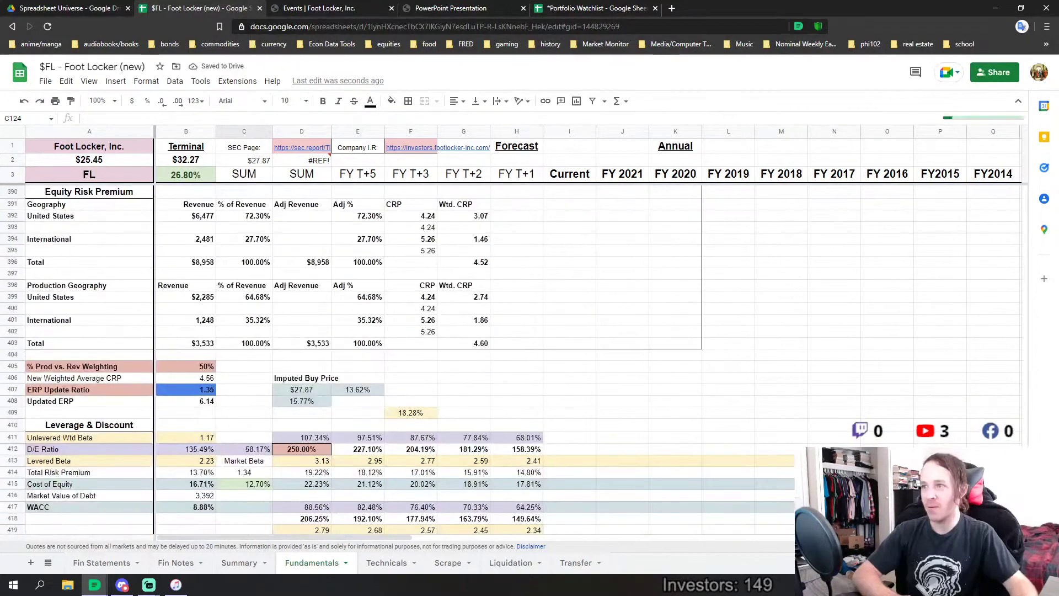
{"action": "scroll", "coordinate": [285, 313], "scroll_direction": "down", "scroll_amount": 4}
{"action": "left_click", "coordinate": [286, 311]}
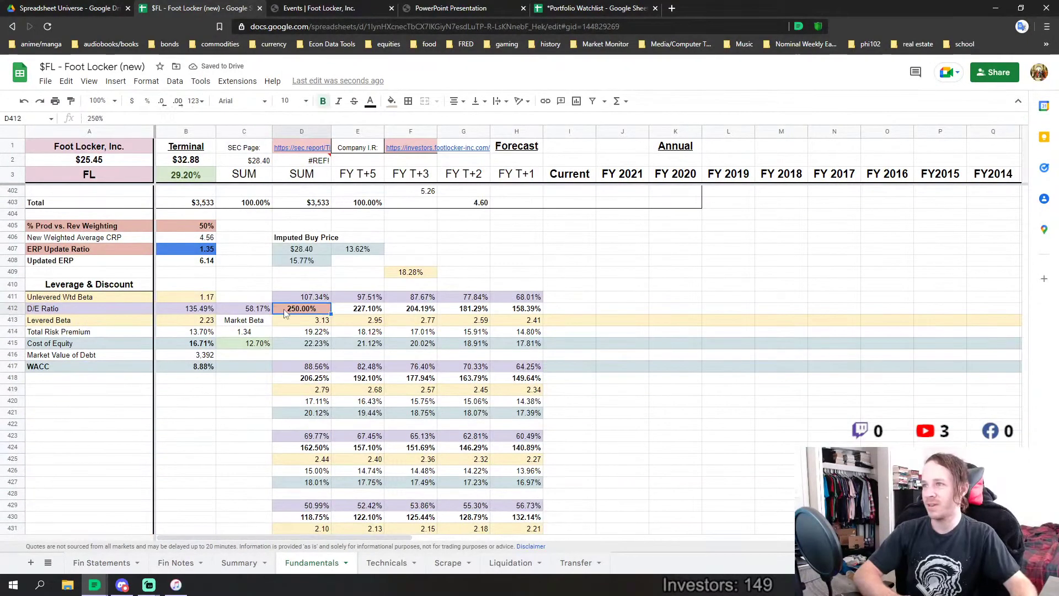
{"action": "type", "text": "150"}
{"action": "key", "text": "Return"}
Try clearing the scenario default rates from B338 to B348 again, combined with the new margins and leverage, and check the valuation.
{"action": "scroll", "coordinate": [272, 448], "scroll_direction": "up", "scroll_amount": 1}
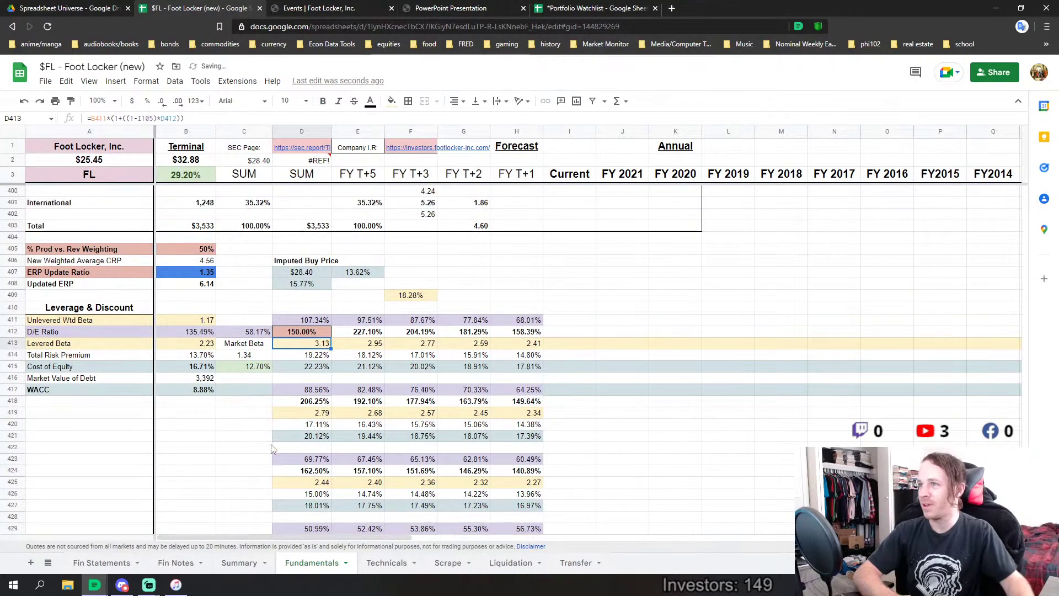
{"action": "scroll", "coordinate": [272, 449], "scroll_direction": "up", "scroll_amount": 20}
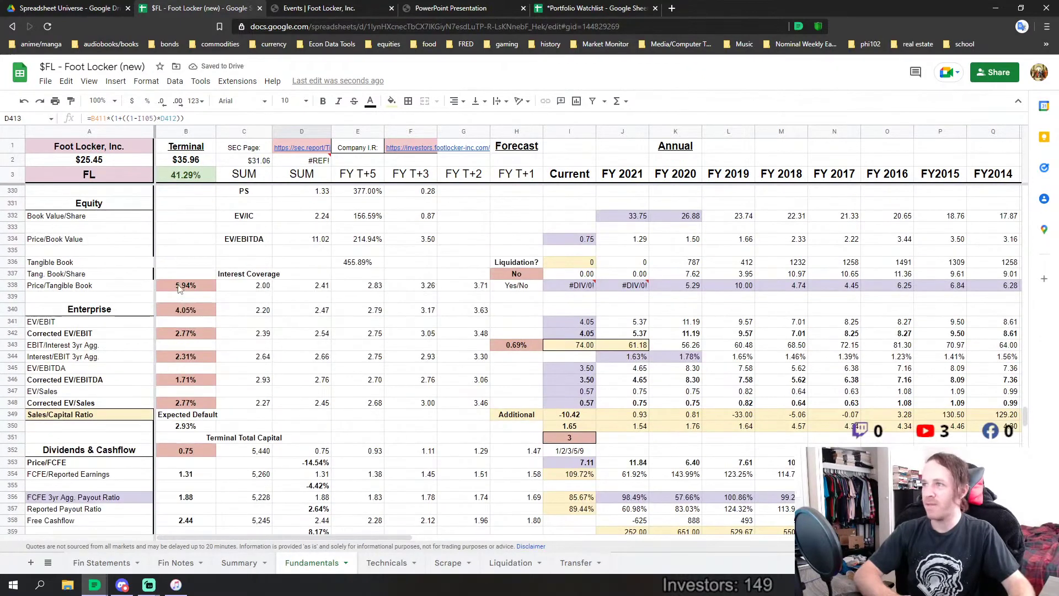
{"action": "left_click", "coordinate": [179, 287]}
{"action": "key", "text": "Delete"}
{"action": "key", "text": "Down"}
{"action": "key", "text": "Down"}
{"action": "key", "text": "Delete"}
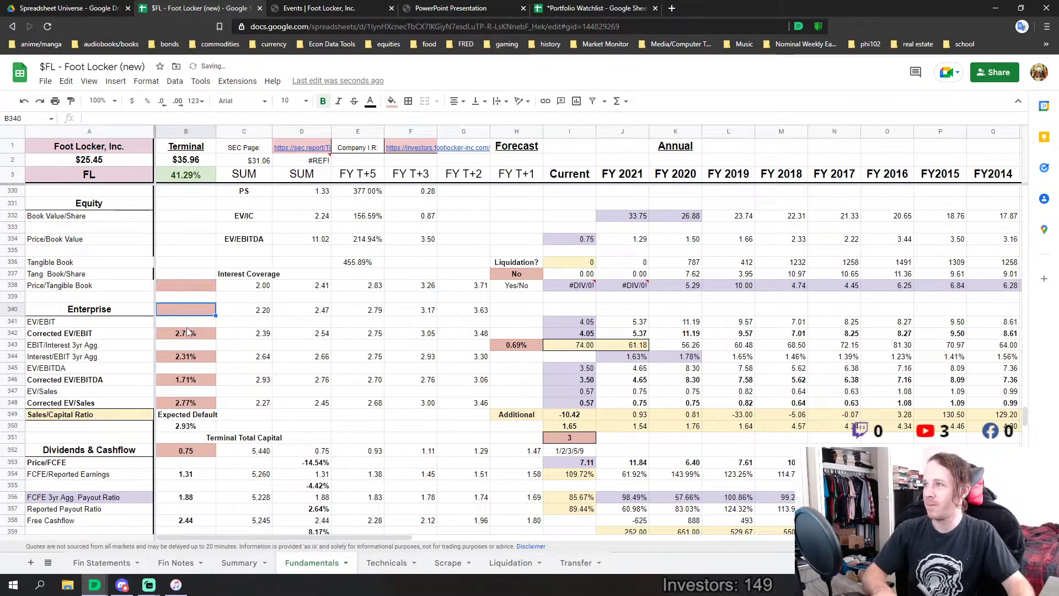
{"action": "key", "text": "Down"}
{"action": "key", "text": "Down"}
{"action": "key", "text": "Delete"}
{"action": "key", "text": "Down"}
{"action": "key", "text": "Down"}
{"action": "key", "text": "Delete"}
{"action": "key", "text": "Down"}
{"action": "key", "text": "Down"}
{"action": "key", "text": "Delete"}
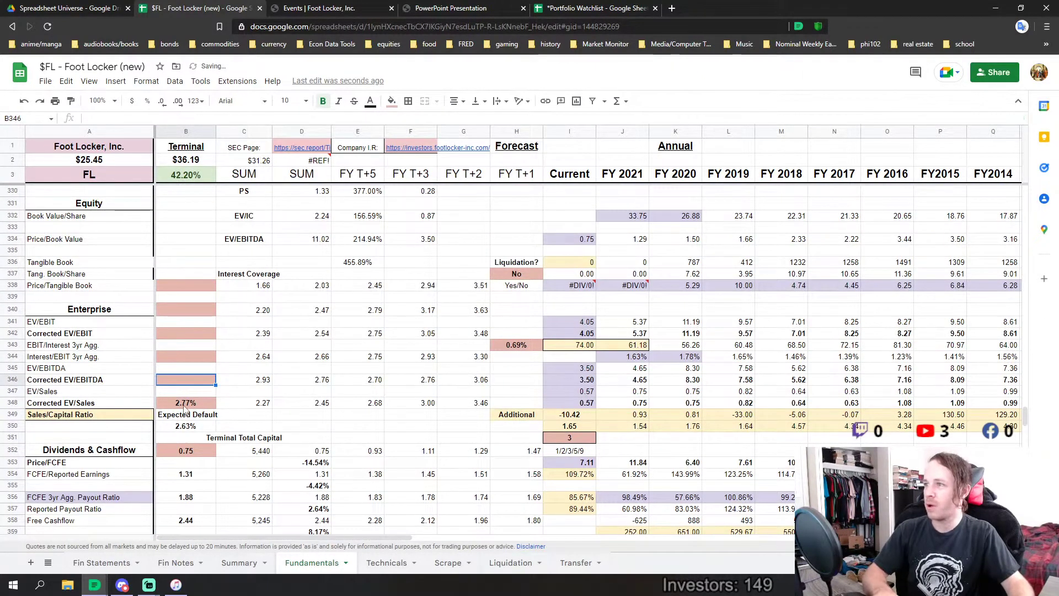
{"action": "key", "text": "Down"}
{"action": "key", "text": "Down"}
{"action": "key", "text": "Delete"}
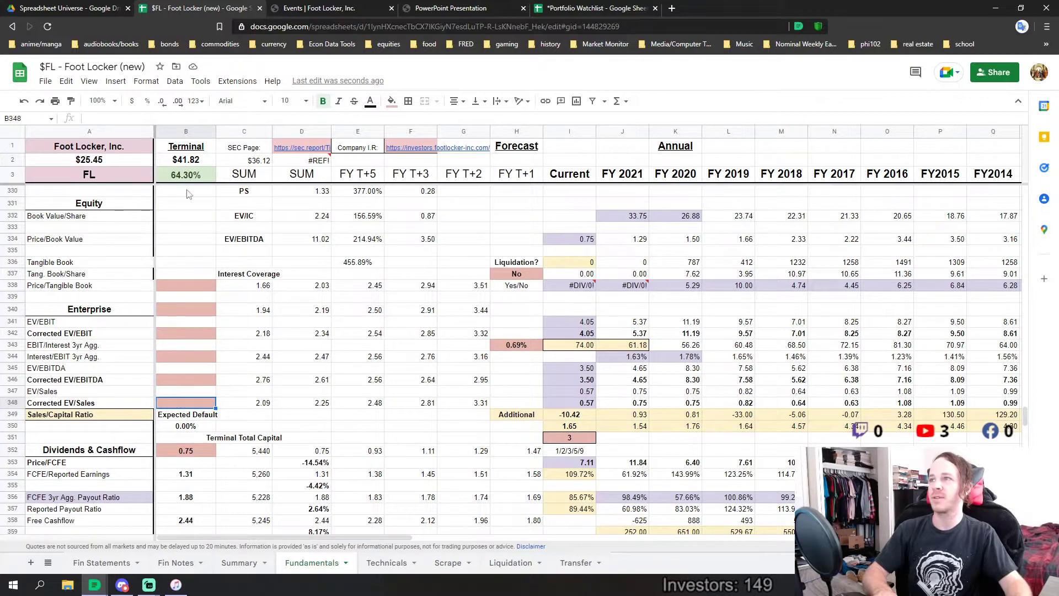
Undo the clearing of the scenario default rates in B338 to B348.
{"action": "left_click", "coordinate": [24, 101]}
{"action": "left_click", "coordinate": [24, 101]}
{"action": "left_click", "coordinate": [24, 101]}
{"action": "left_click", "coordinate": [24, 101]}
{"action": "left_click", "coordinate": [24, 101]}
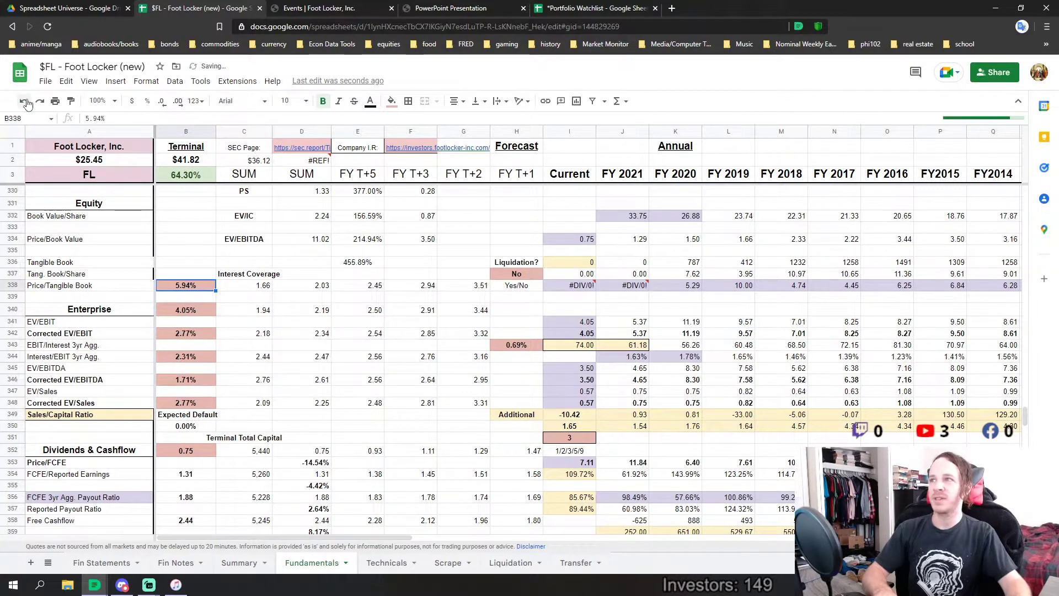
Undo the remaining trial changes to the leverage and corrected net income margin scenarios, back through C123, C121 and C113.
{"action": "left_click", "coordinate": [24, 101]}
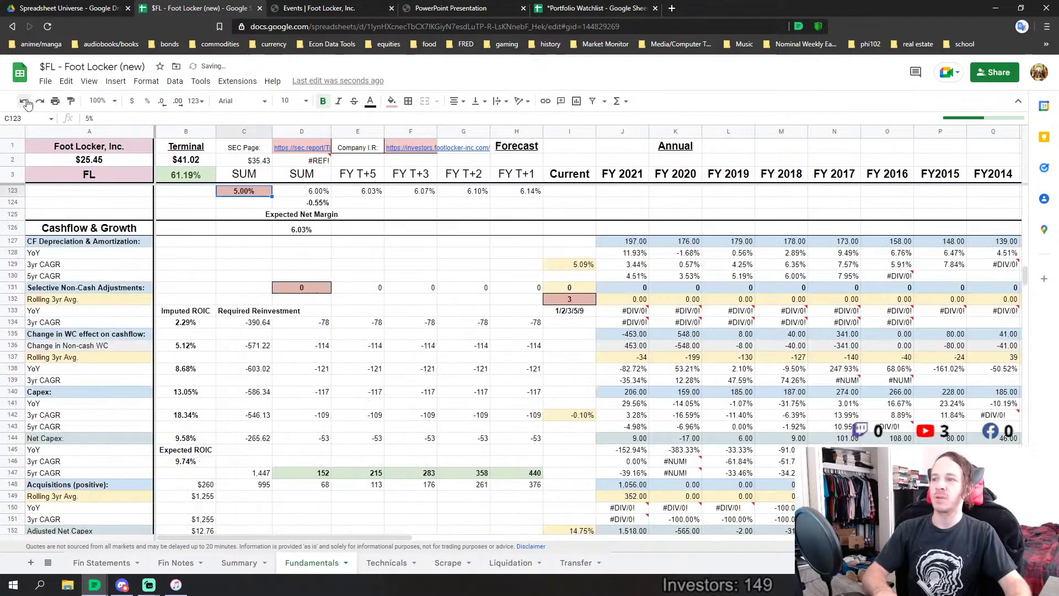
{"action": "left_click", "coordinate": [24, 101]}
{"action": "left_click", "coordinate": [24, 101]}
{"action": "left_click", "coordinate": [24, 101]}
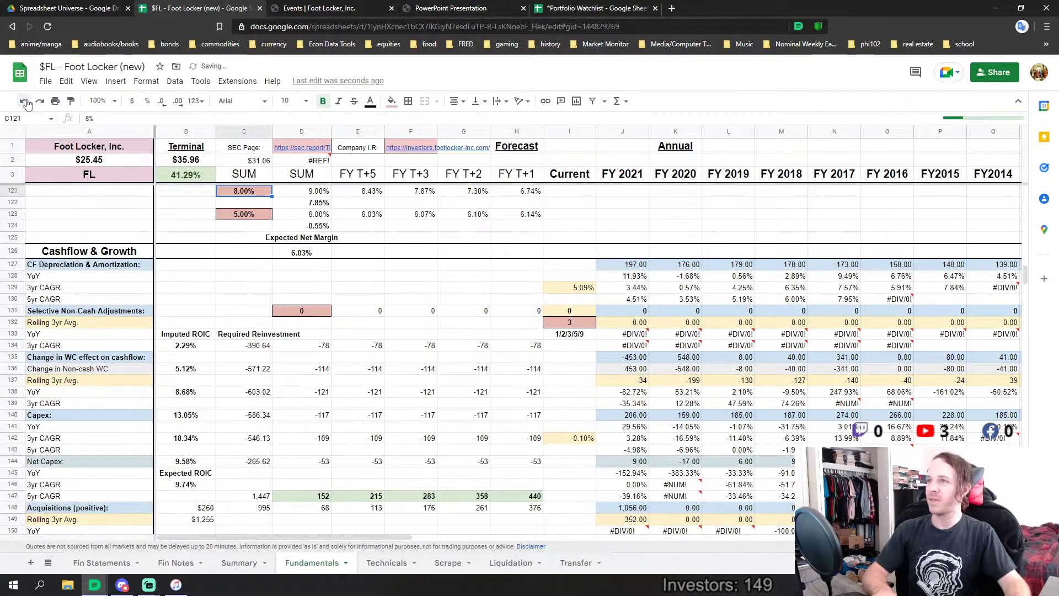
{"action": "left_click", "coordinate": [24, 101]}
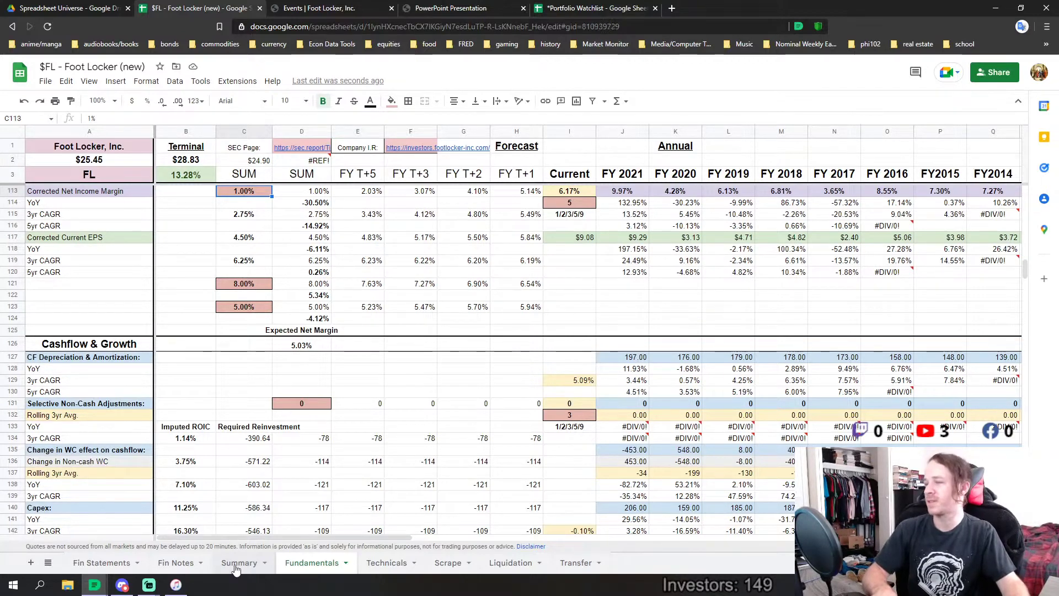
Review the Summary sheet's valuation models, and check the corrected net income and margin scenarios in the Fundamentals sheet.
{"action": "left_click", "coordinate": [236, 563]}
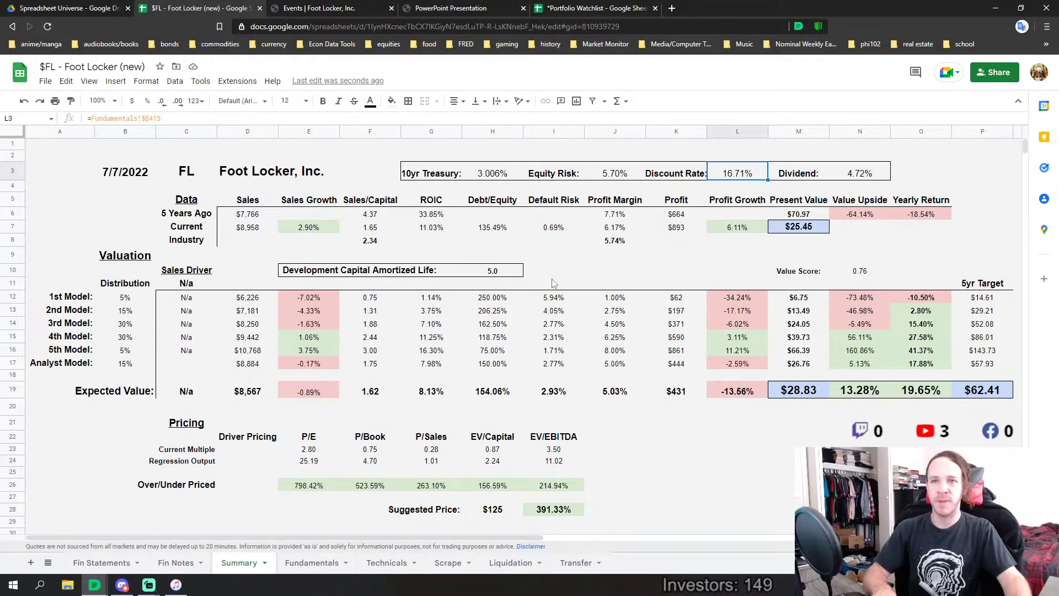
{"action": "left_click", "coordinate": [315, 564]}
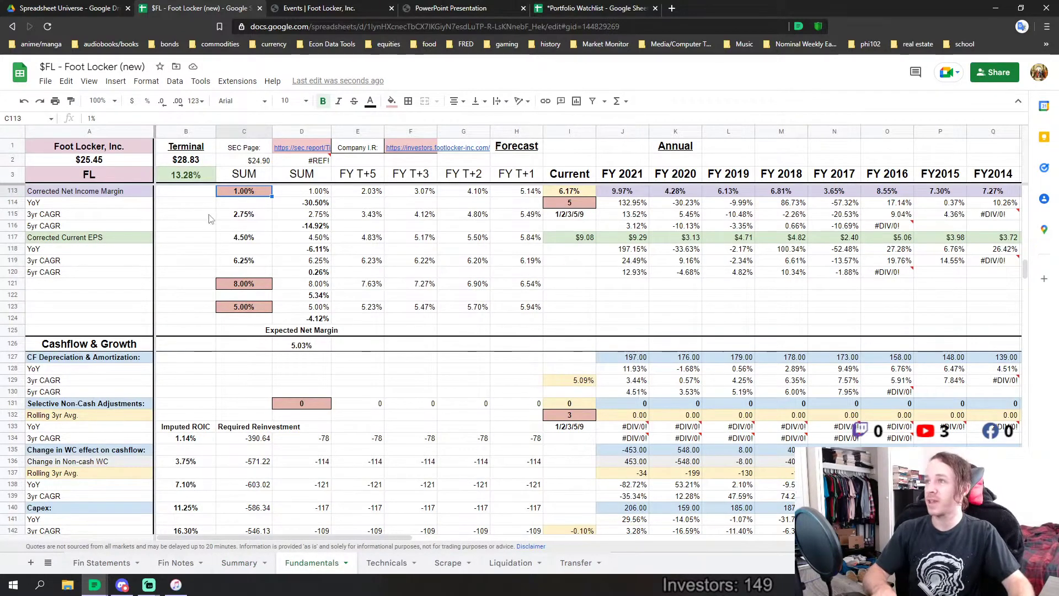
{"action": "scroll", "coordinate": [807, 307], "scroll_direction": "up", "scroll_amount": 1}
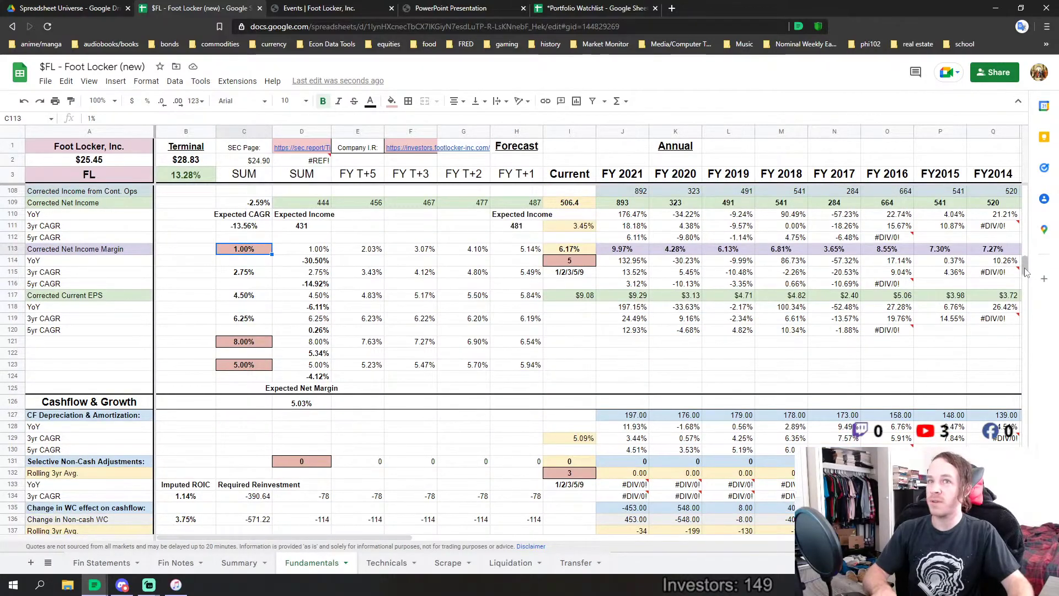
{"action": "scroll", "coordinate": [1021, 304], "scroll_direction": "down", "scroll_amount": 5}
{"action": "left_click_drag", "start_coordinate": [1022, 305], "coordinate": [1035, 270]}
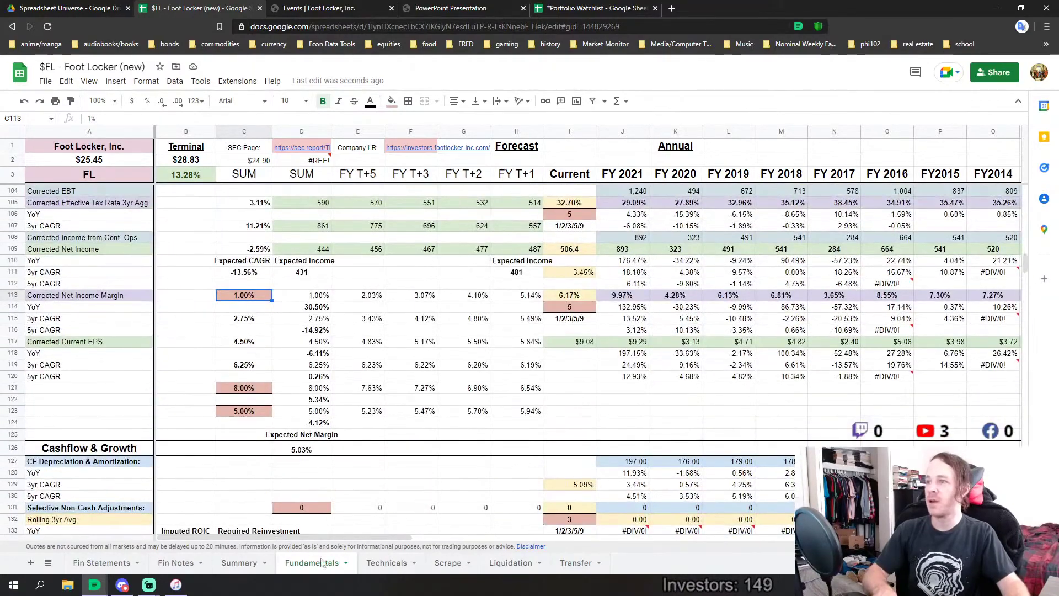
{"action": "scroll", "coordinate": [542, 364], "scroll_direction": "down", "scroll_amount": 1}
{"action": "scroll", "coordinate": [542, 364], "scroll_direction": "up", "scroll_amount": 6}
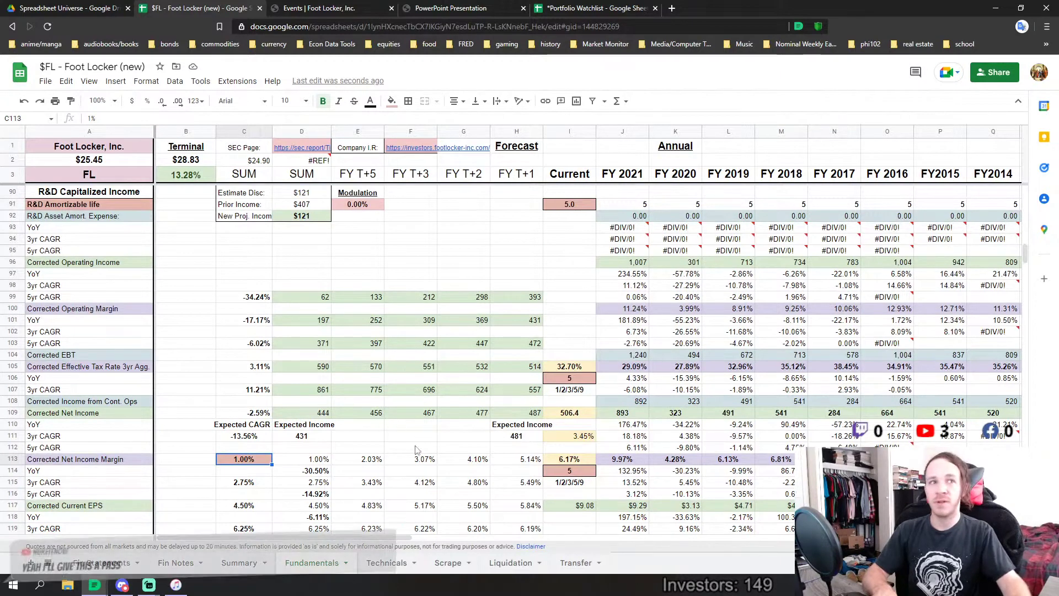
{"action": "scroll", "coordinate": [430, 444], "scroll_direction": "down", "scroll_amount": 2}
{"action": "scroll", "coordinate": [354, 478], "scroll_direction": "down", "scroll_amount": 2}
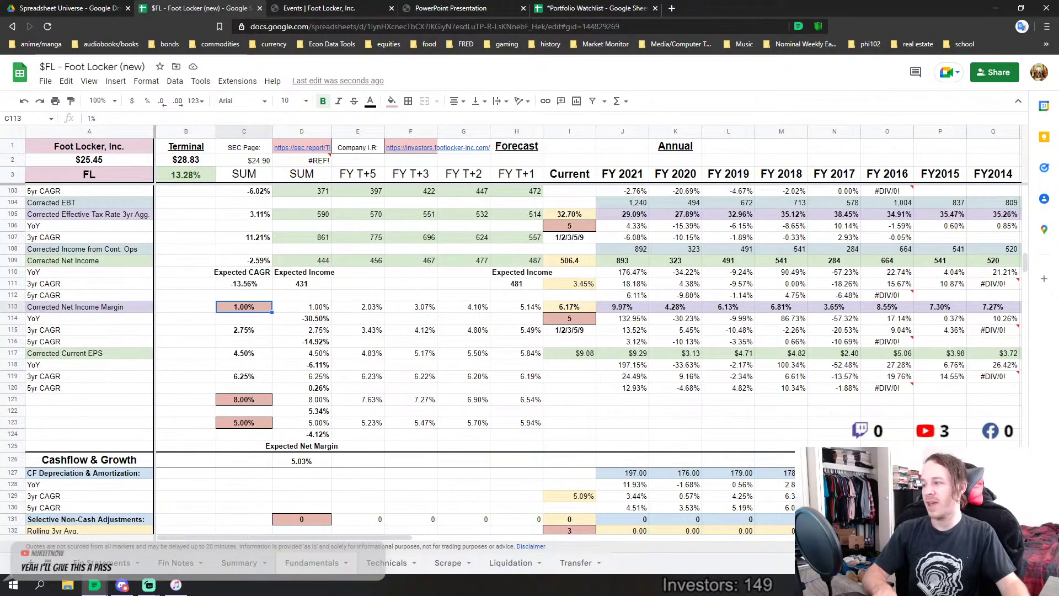
Examine the discount rate, expected default risk and expected yearly return on the Summary sheet.
{"action": "left_click", "coordinate": [239, 562]}
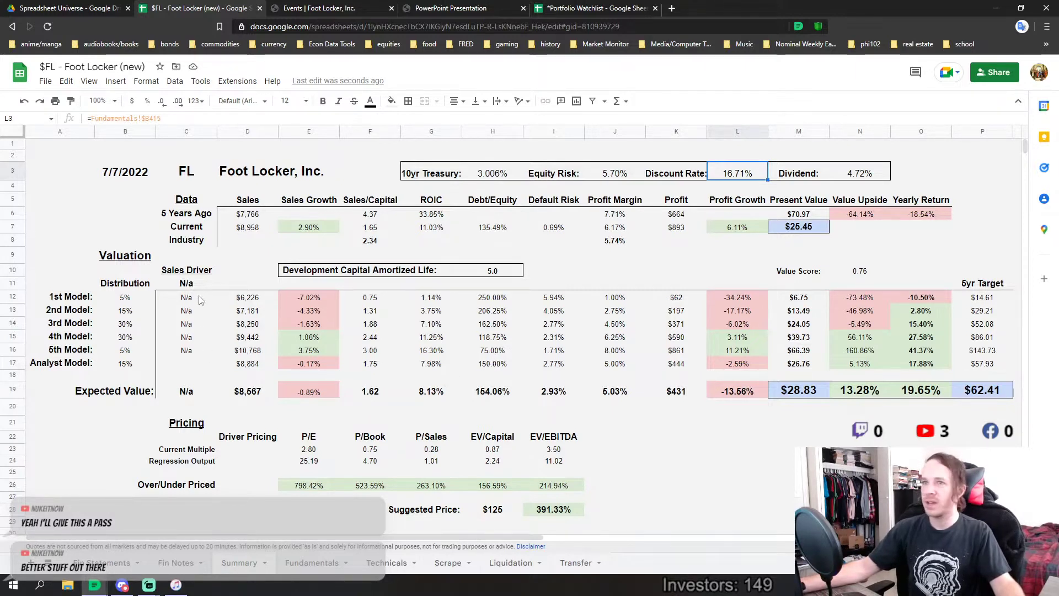
{"action": "left_click", "coordinate": [816, 427]}
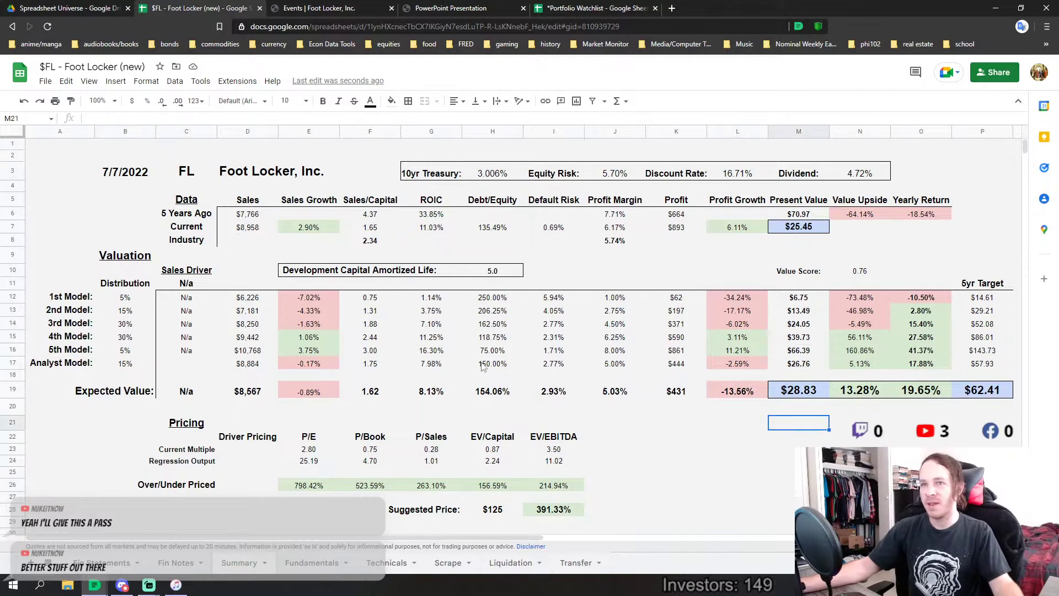
{"action": "left_click", "coordinate": [59, 155]}
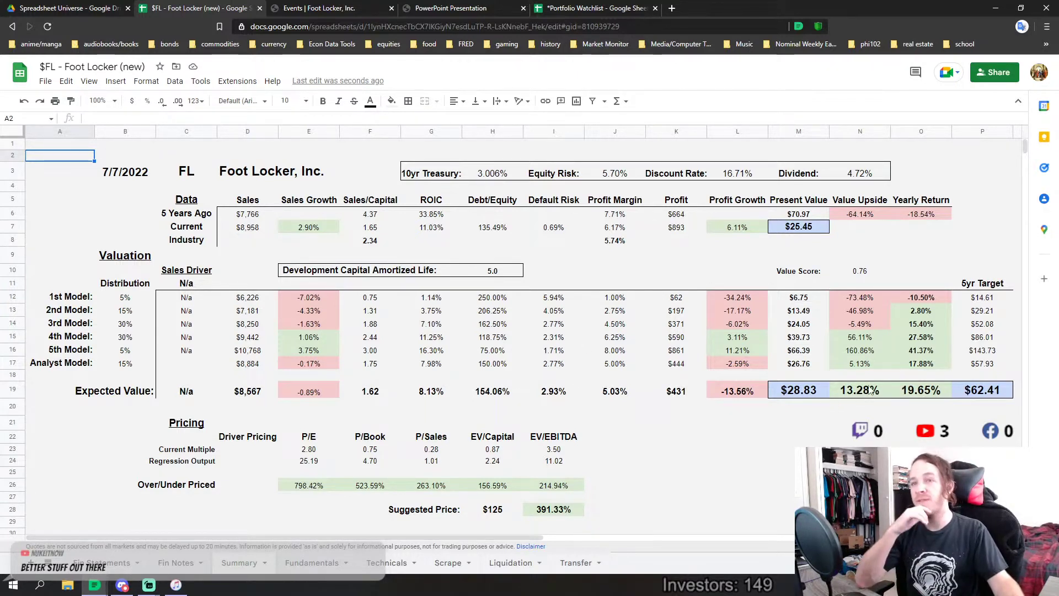
{"action": "left_click", "coordinate": [723, 177]}
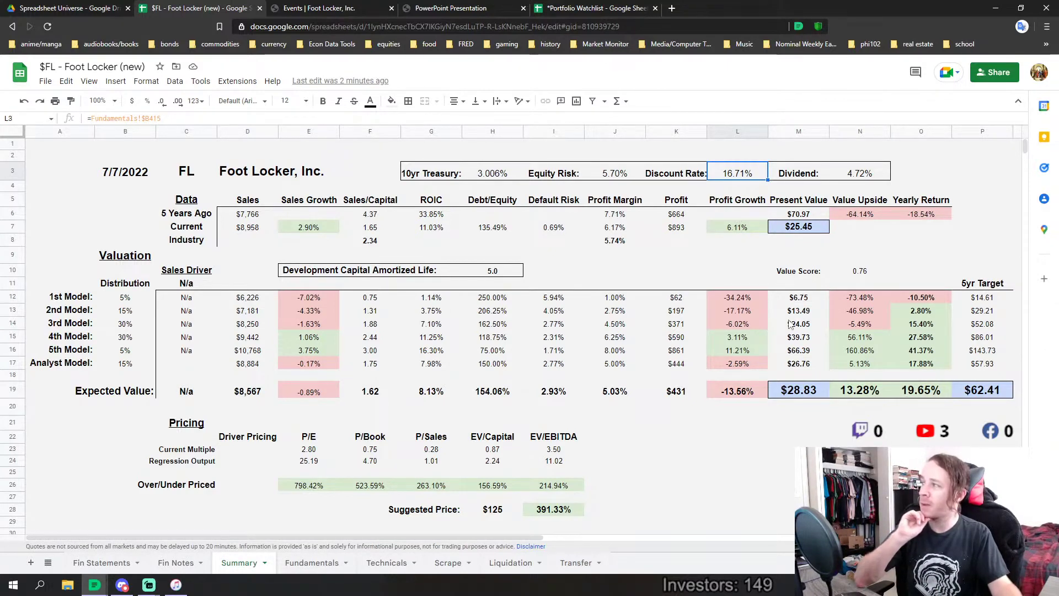
{"action": "left_click", "coordinate": [923, 393]}
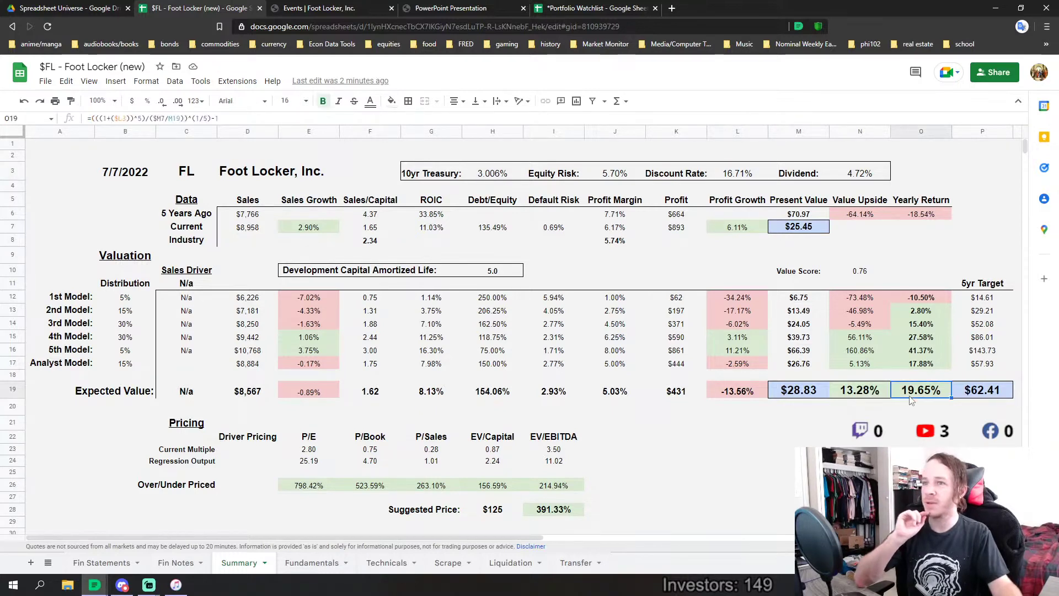
{"action": "left_click", "coordinate": [560, 389]}
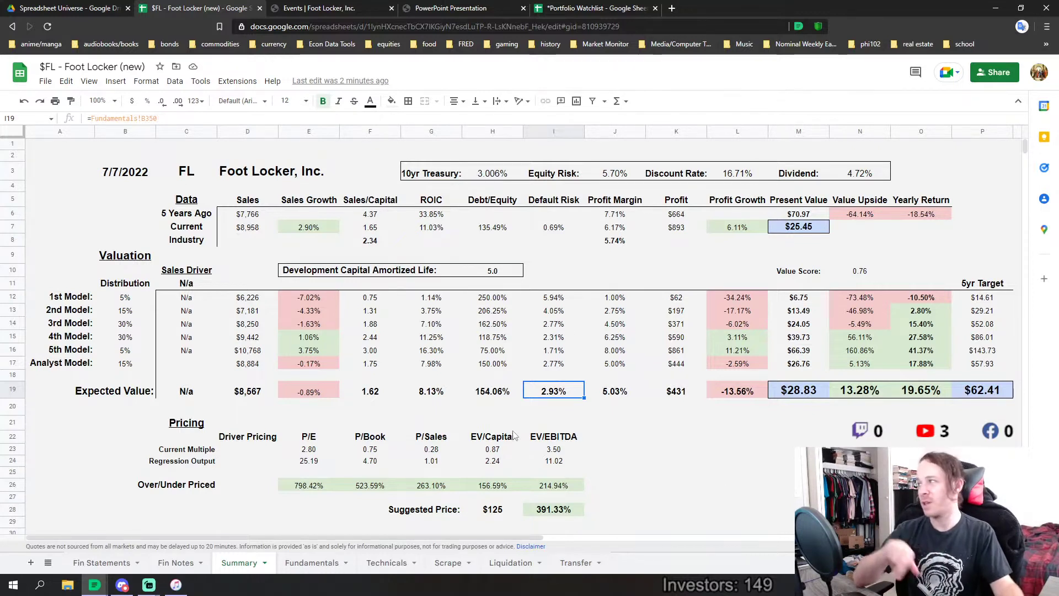
{"action": "left_click", "coordinate": [921, 391]}
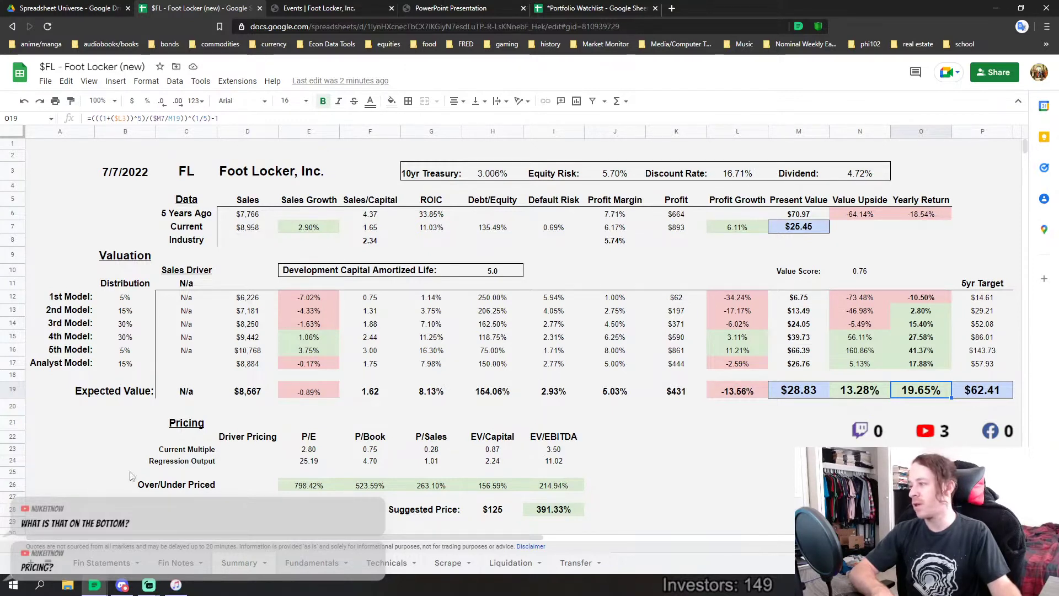
Examine the Pricing block, including the EV/Capital multiple and the P/E regression output.
{"action": "left_click_drag", "start_coordinate": [175, 424], "coordinate": [557, 510]}
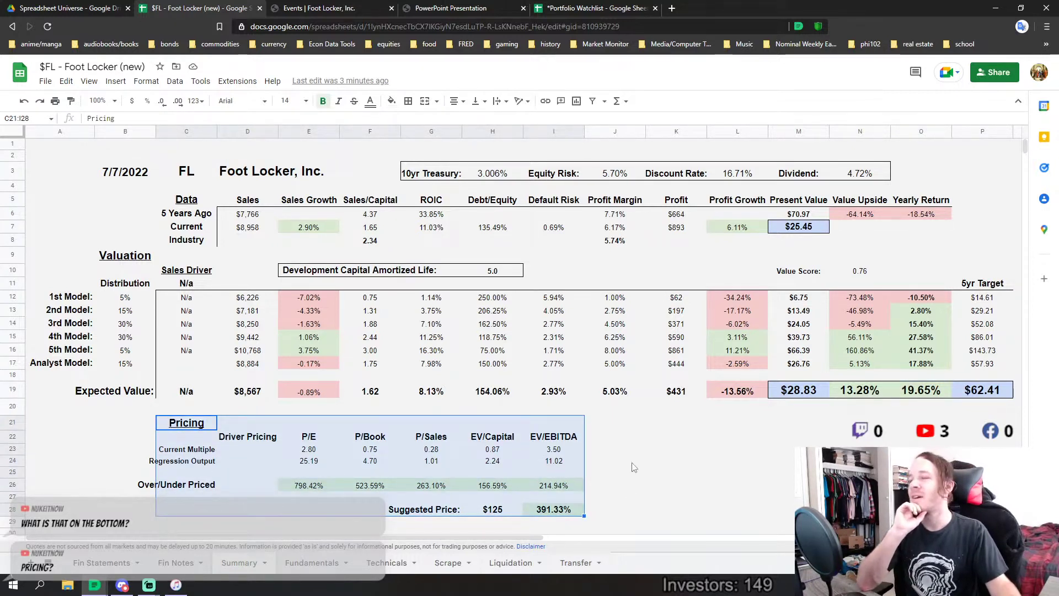
{"action": "left_click", "coordinate": [490, 441]}
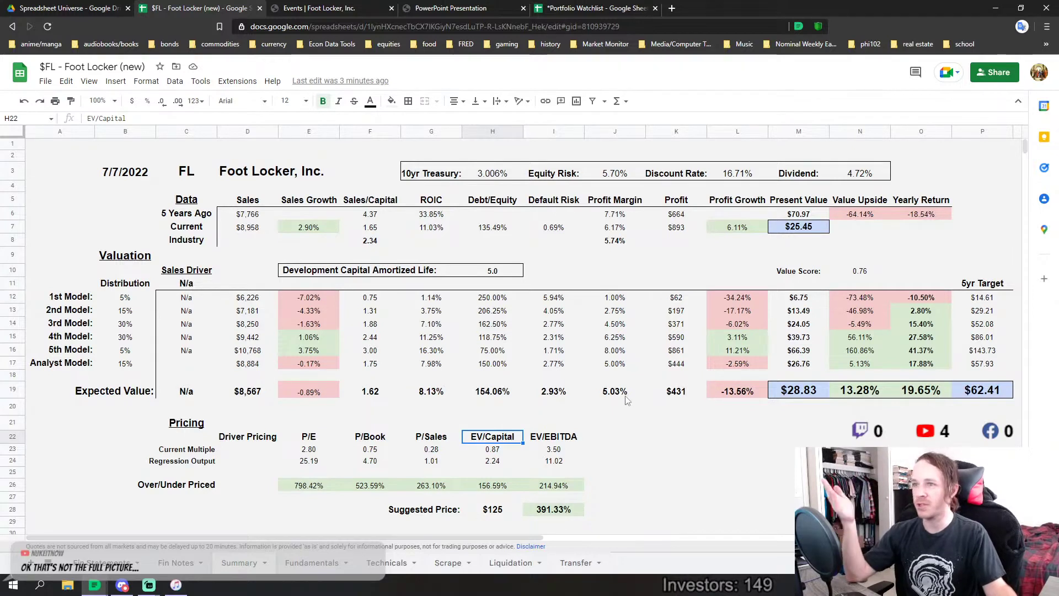
{"action": "left_click", "coordinate": [313, 466]}
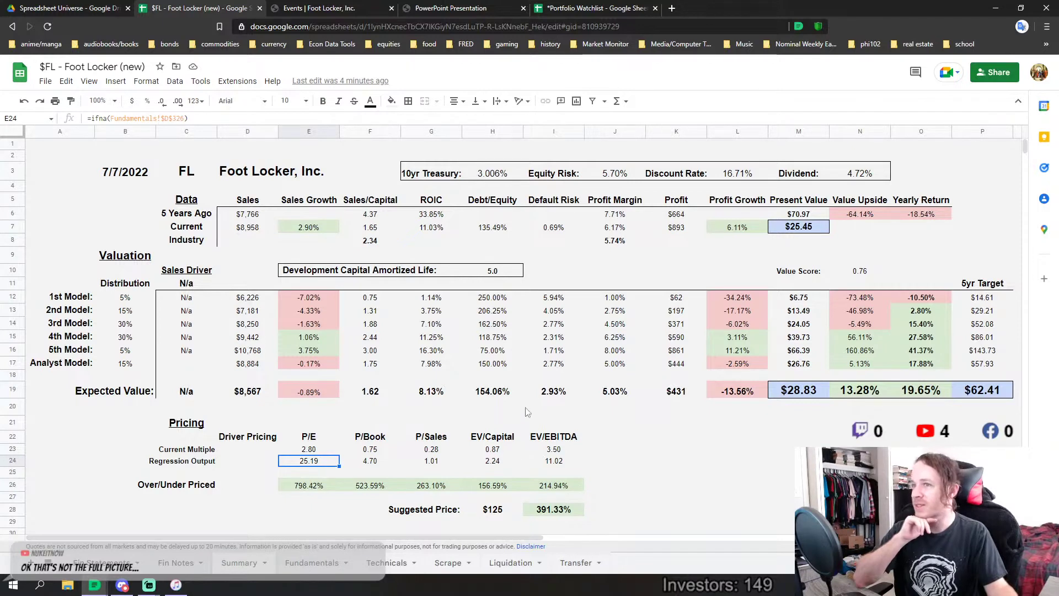
Highlight the Debt/Equity and Default Risk values of all valuation models, including their expected values, in H12:I19.
{"action": "left_click", "coordinate": [509, 392]}
{"action": "key", "text": "ctrl+shift+Up"}
{"action": "key", "text": "ctrl+shift+Up"}
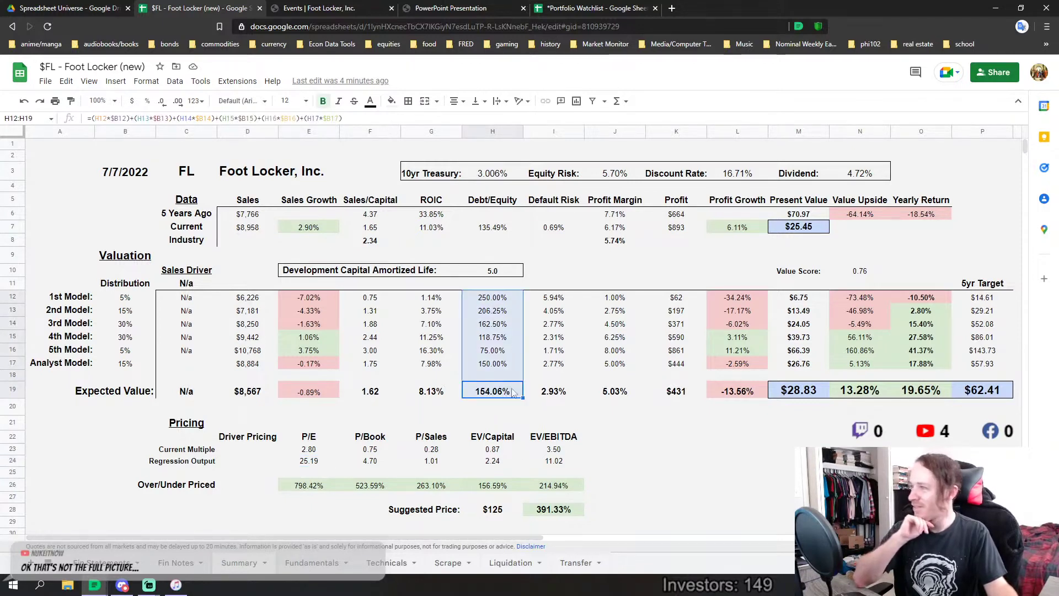
{"action": "left_click", "coordinate": [552, 393]}
{"action": "key", "text": "ctrl+shift+Up"}
{"action": "key", "text": "shift+Left"}
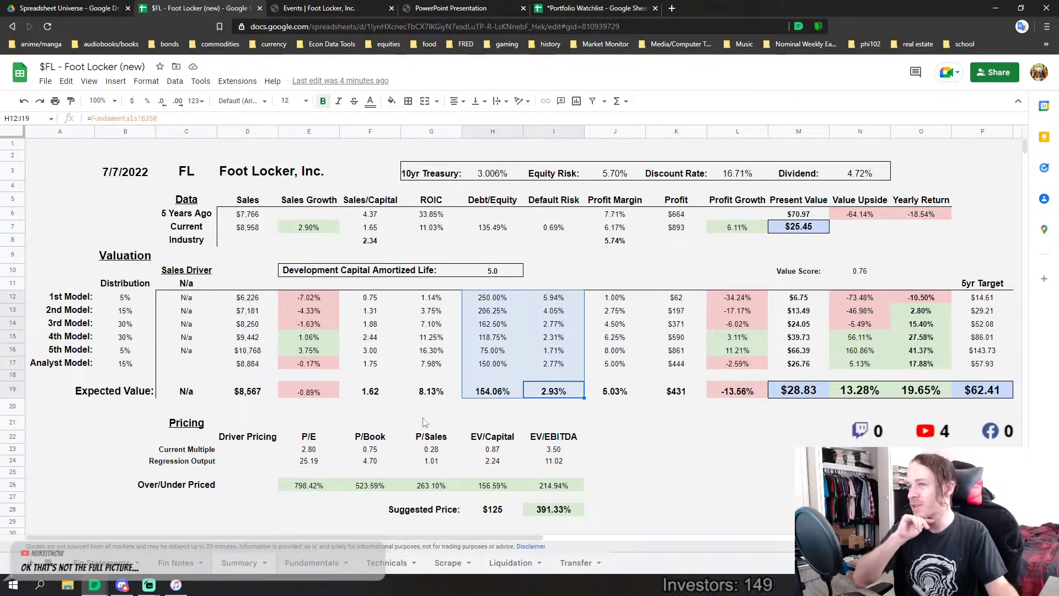
Highlight the Pricing block from its heading down to the suggested price and compare it with the valuation results above.
{"action": "left_click_drag", "start_coordinate": [186, 423], "coordinate": [573, 519]}
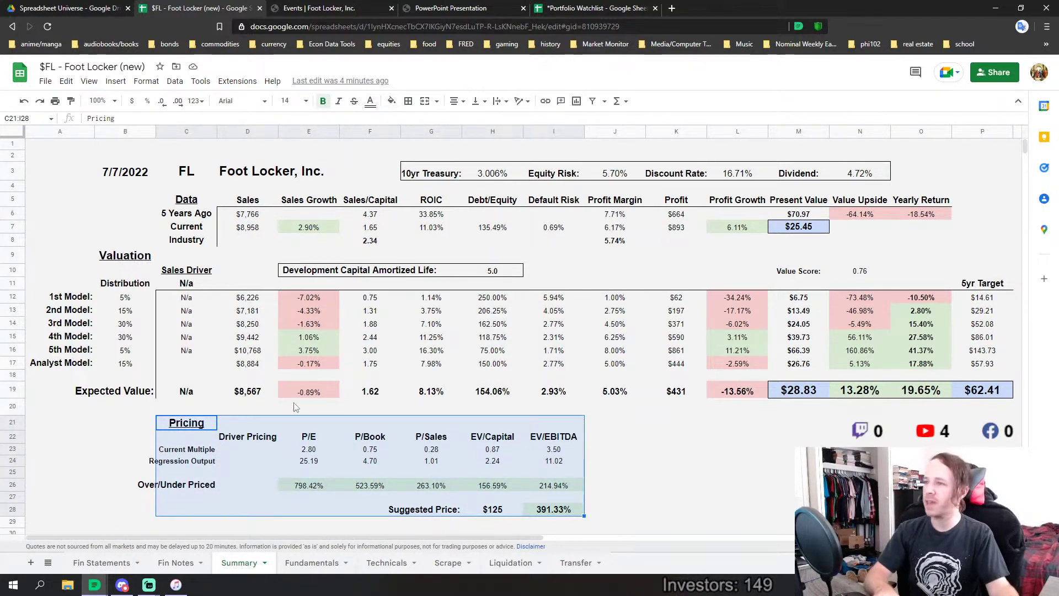
{"action": "left_click", "coordinate": [681, 480]}
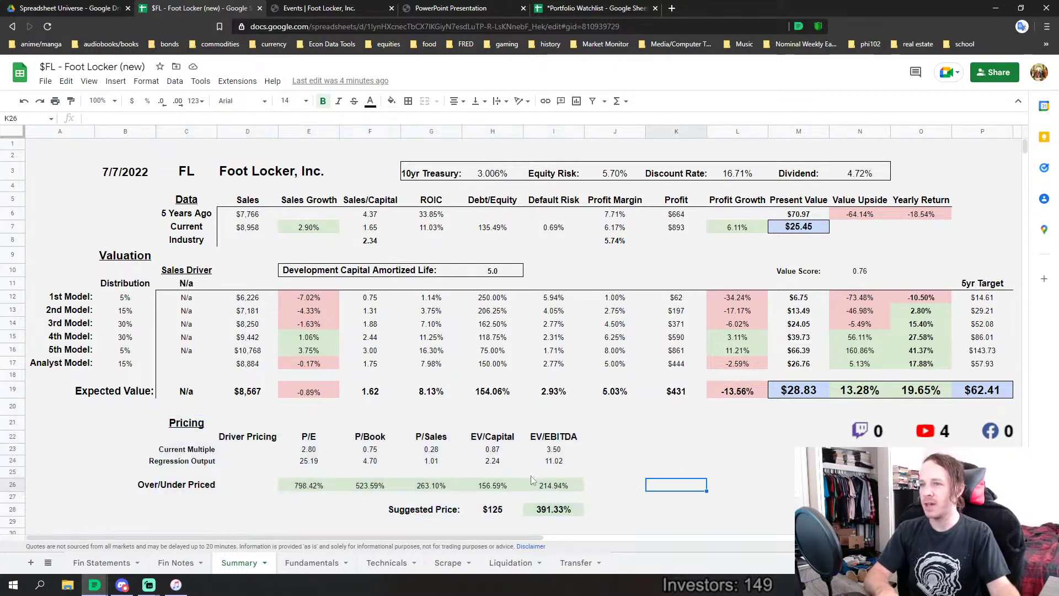
{"action": "left_click_drag", "start_coordinate": [145, 421], "coordinate": [593, 513]}
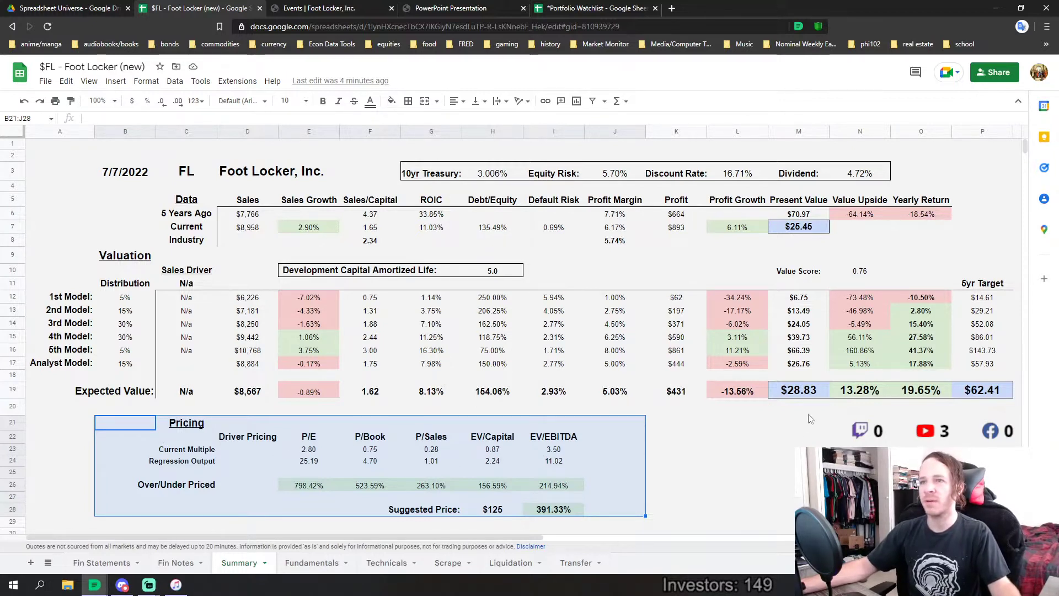
{"action": "left_click", "coordinate": [798, 449]}
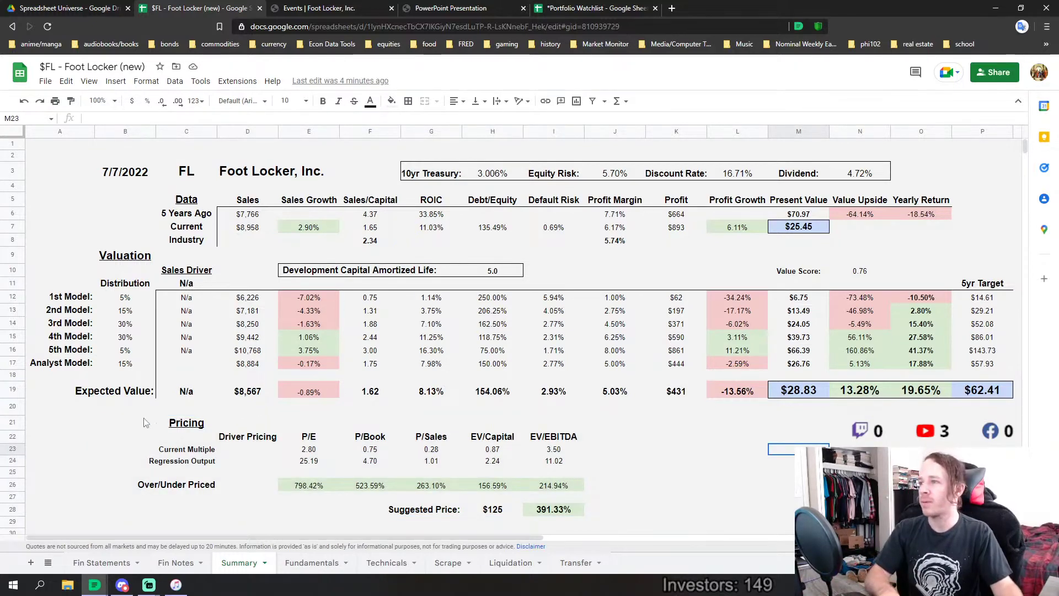
{"action": "left_click_drag", "start_coordinate": [125, 422], "coordinate": [561, 465]}
{"action": "right_click", "coordinate": [562, 465]}
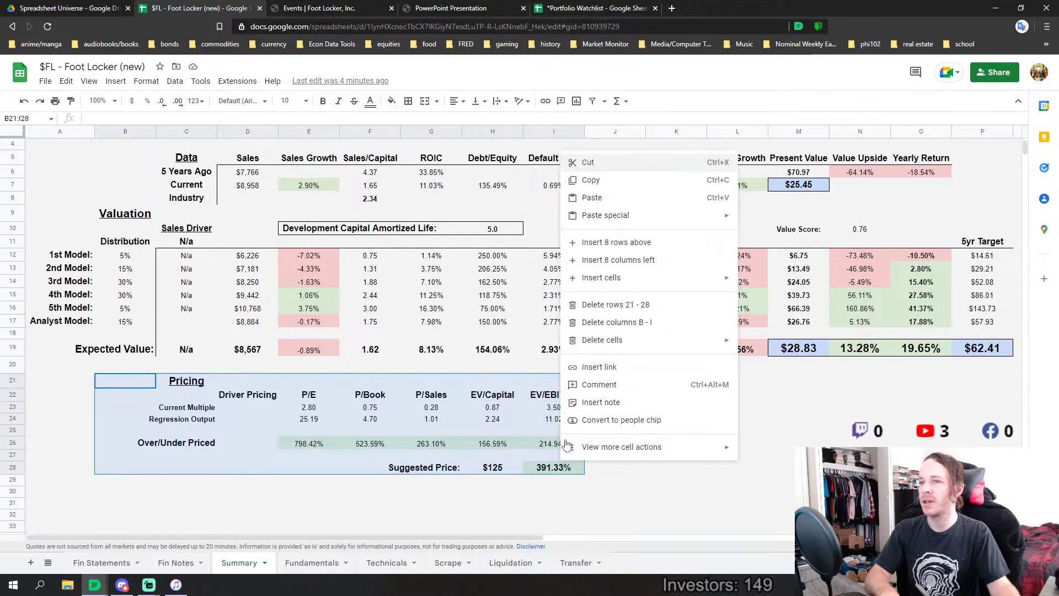
{"action": "left_click", "coordinate": [983, 419]}
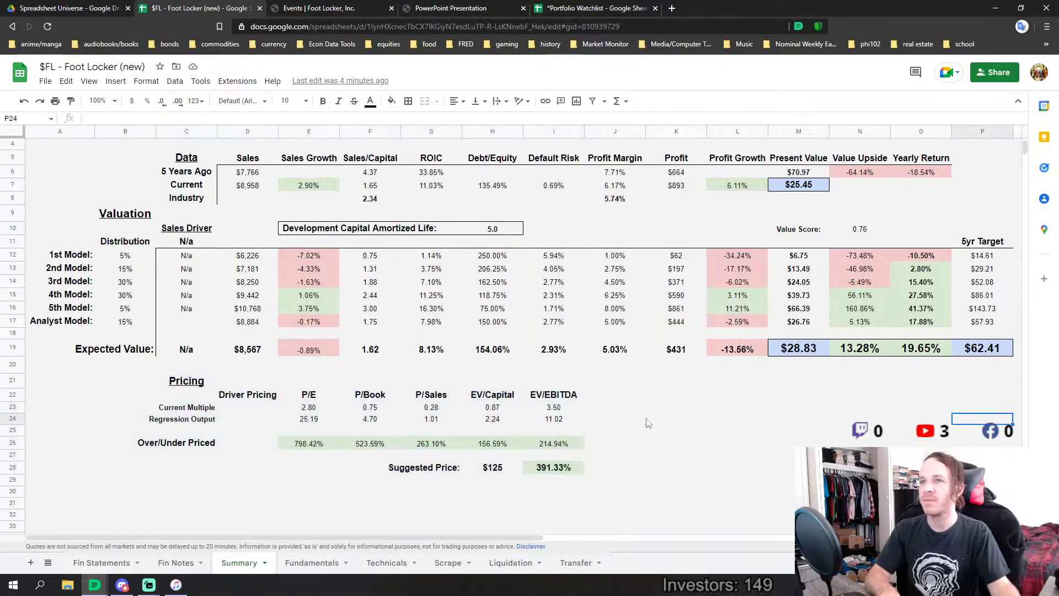
{"action": "scroll", "coordinate": [982, 419], "scroll_direction": "up", "scroll_amount": 2}
{"action": "left_click", "coordinate": [860, 449]}
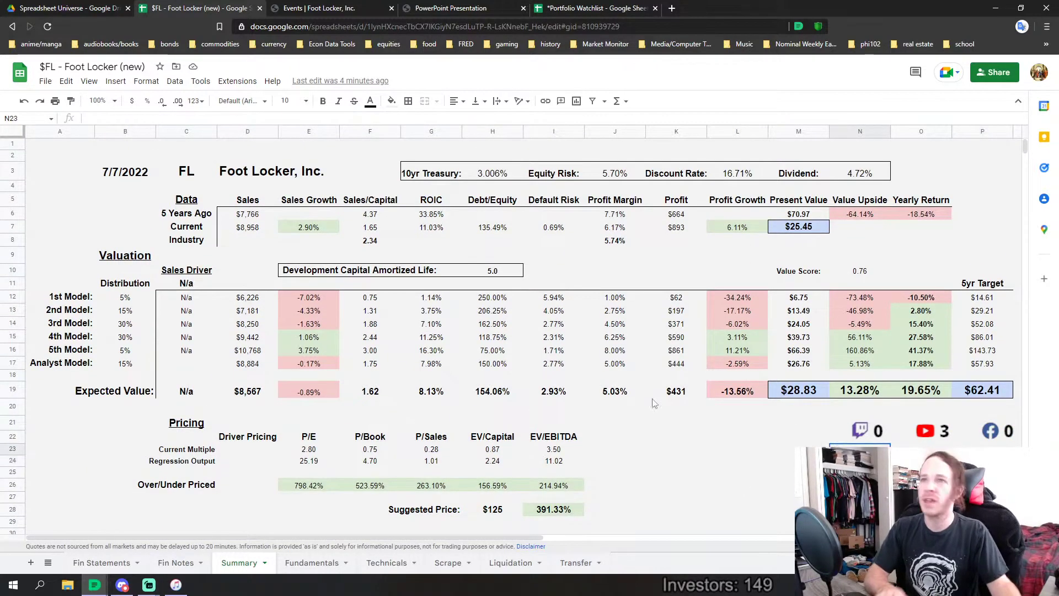
Review the expected value results in M19:P19, the sales from five years ago, the industry sales/capital and the current default risk.
{"action": "mouse_move", "coordinate": [58, 145]}
{"action": "left_mouse_down"}
{"action": "mouse_move", "coordinate": [274, 287]}
{"action": "mouse_move", "coordinate": [703, 395]}
{"action": "mouse_move", "coordinate": [1001, 411]}
{"action": "mouse_move", "coordinate": [1001, 400]}
{"action": "mouse_move", "coordinate": [938, 393]}
{"action": "mouse_move", "coordinate": [814, 392]}
{"action": "left_mouse_up"}
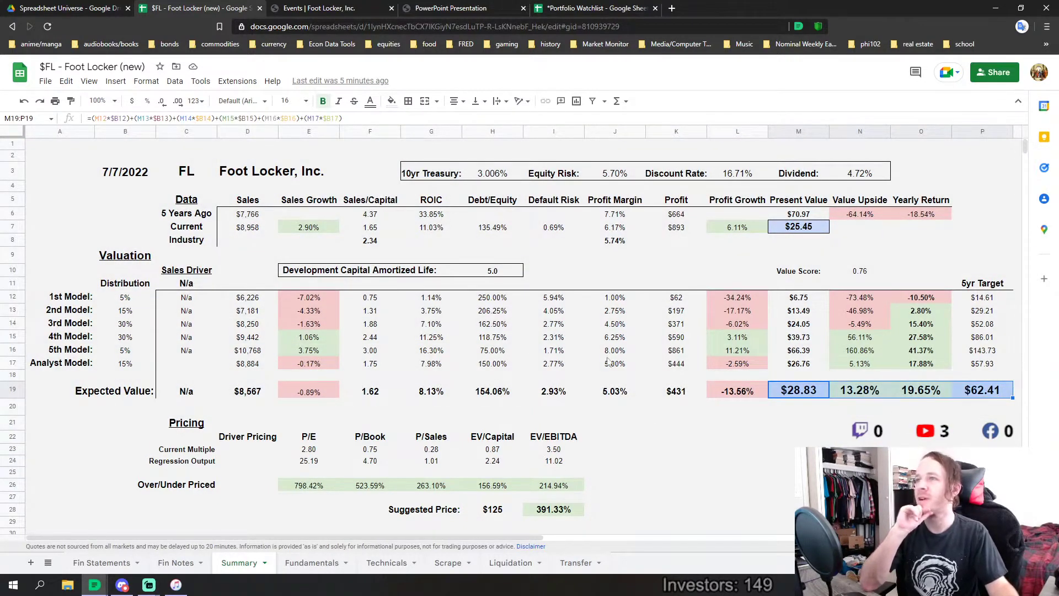
{"action": "left_click", "coordinate": [249, 218]}
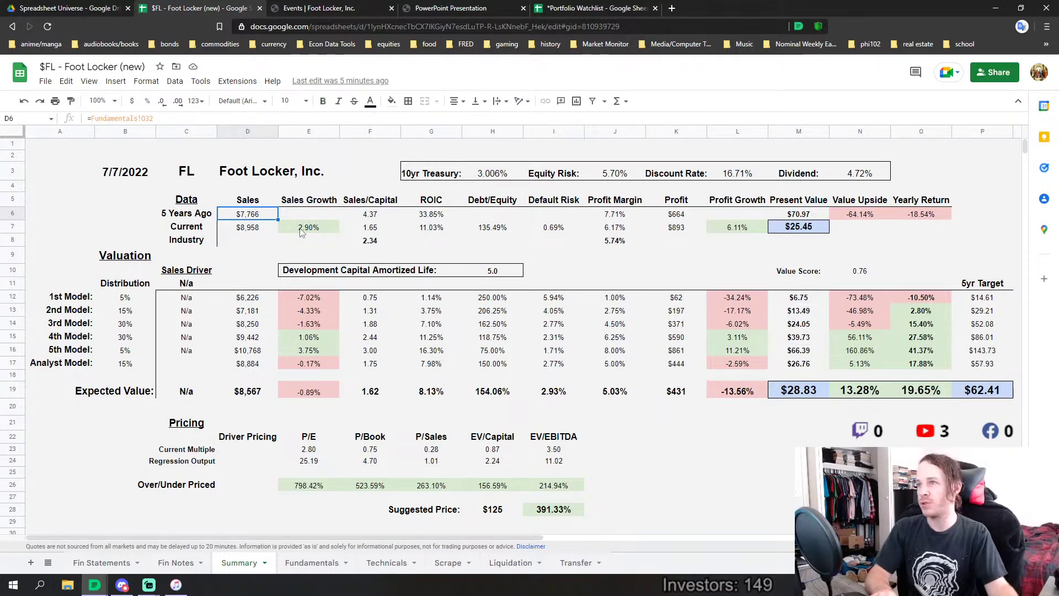
{"action": "left_click", "coordinate": [370, 241]}
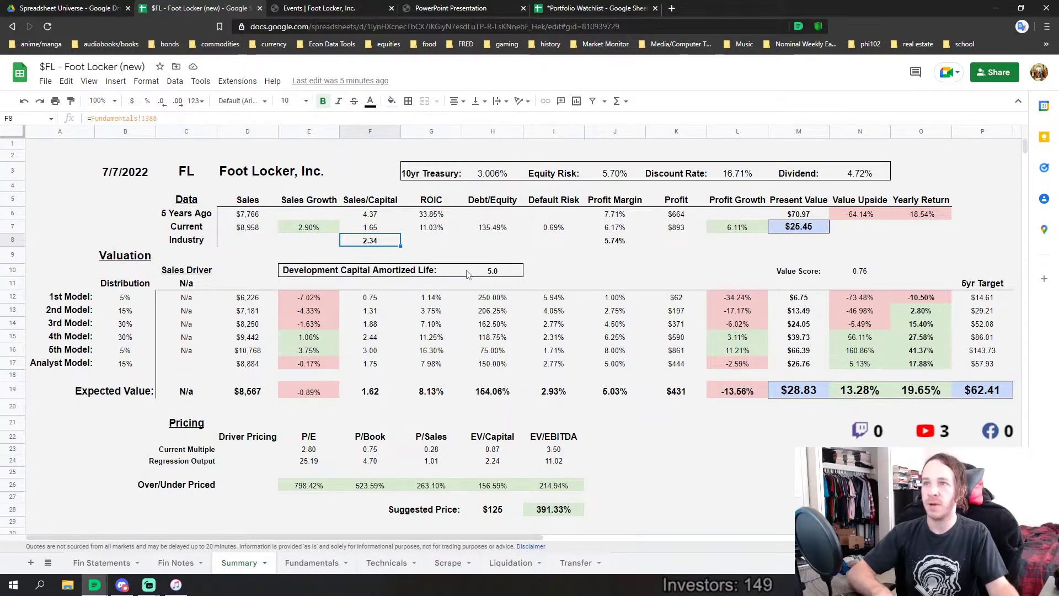
{"action": "left_click", "coordinate": [542, 228]}
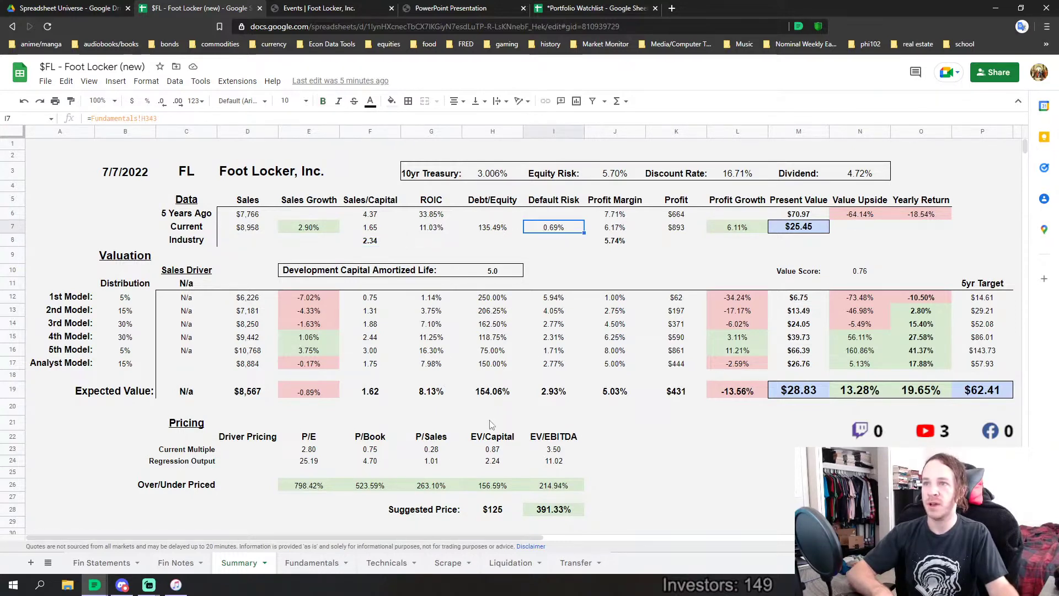
Inspect the current interest coverage formula in I343 of the Fundamentals sheet and the interest expense rows behind it.
{"action": "left_click", "coordinate": [321, 563]}
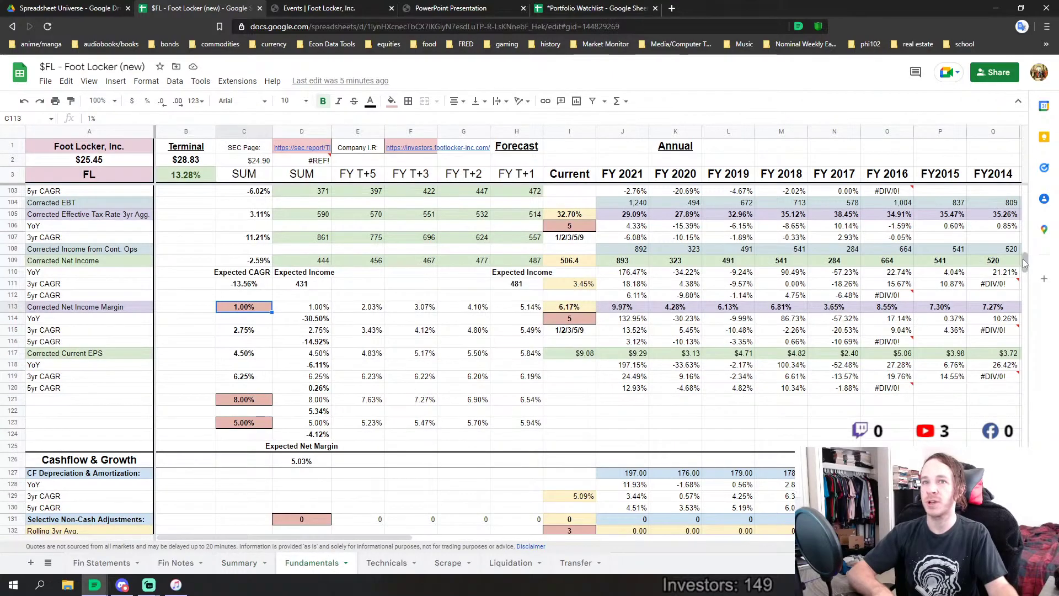
{"action": "left_click_drag", "start_coordinate": [1025, 263], "coordinate": [1024, 232]}
{"action": "left_click", "coordinate": [569, 345]}
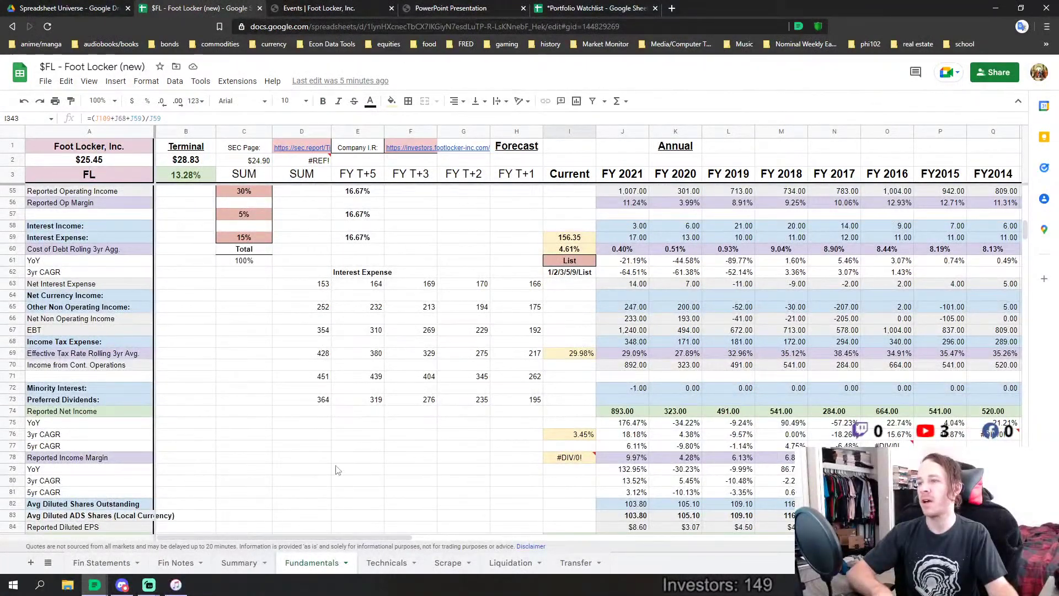
Return to the Summary sheet and inspect the current profit margin, profit and present value in row 7.
{"action": "left_click", "coordinate": [226, 564]}
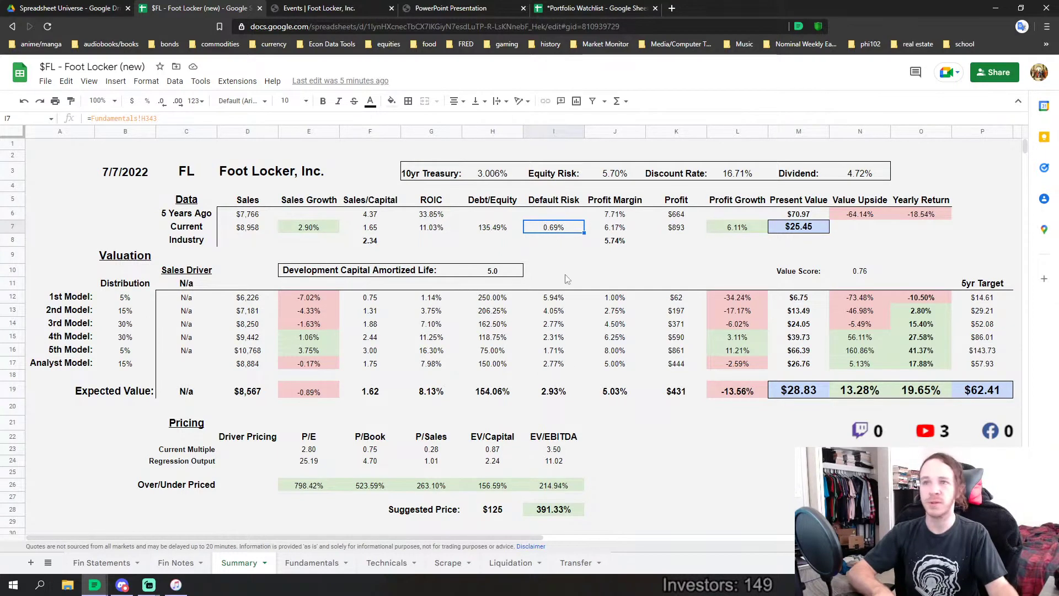
{"action": "left_click", "coordinate": [626, 230]}
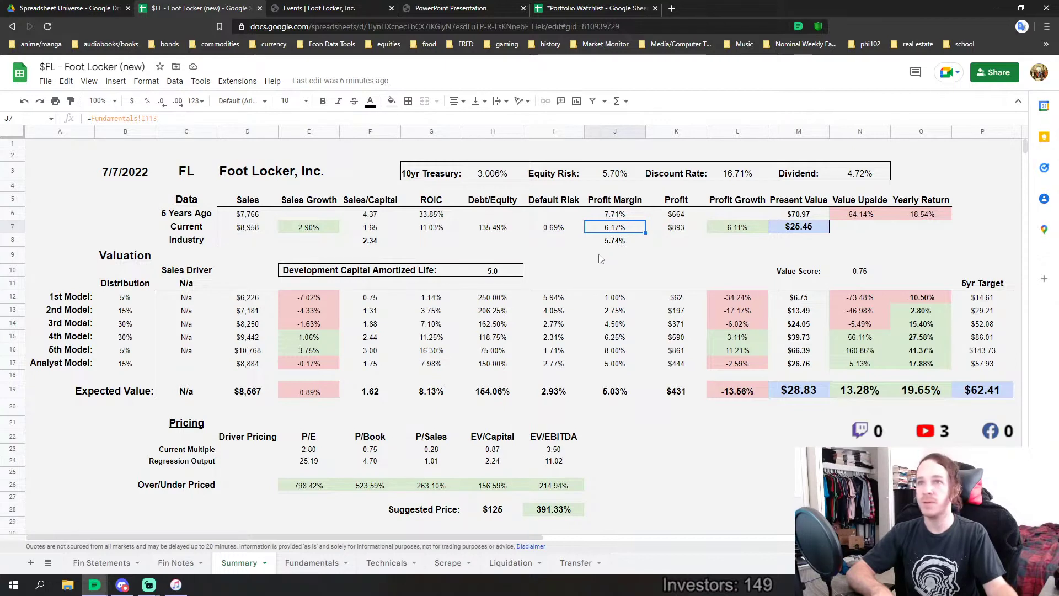
{"action": "left_click", "coordinate": [682, 230]}
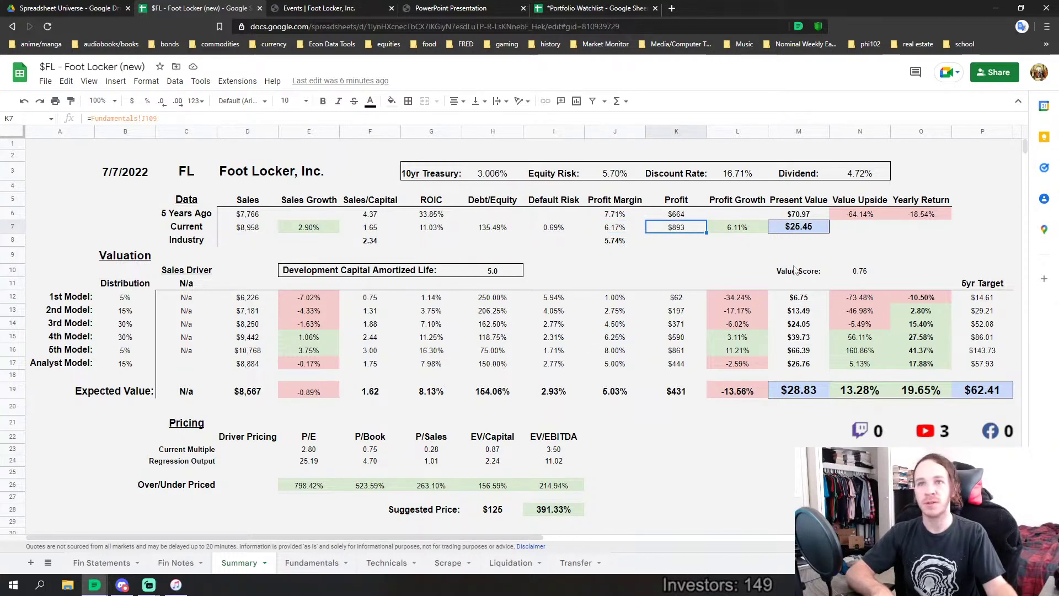
{"action": "left_click", "coordinate": [800, 229]}
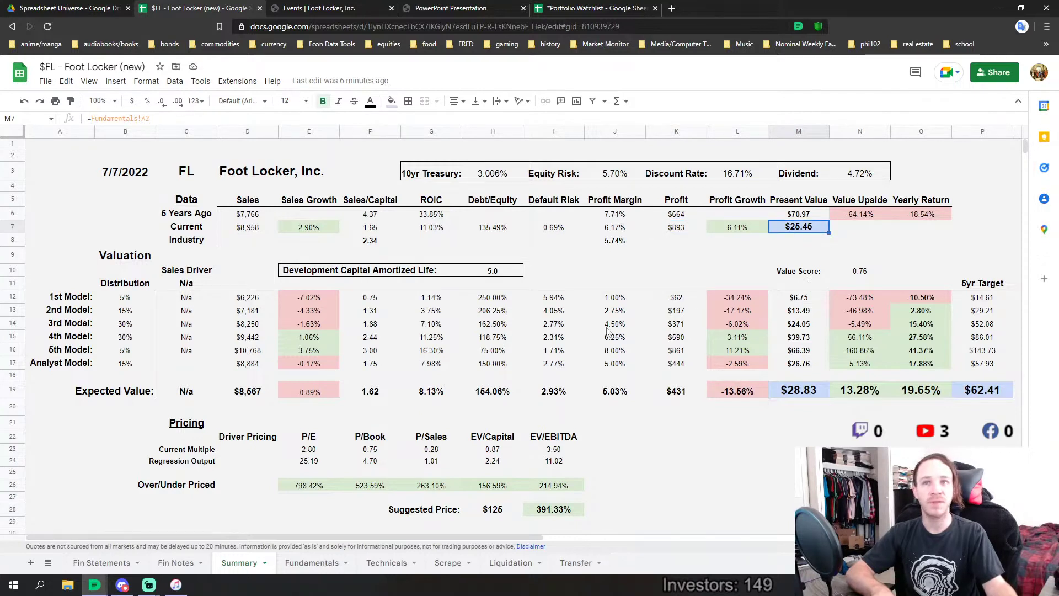
Review the model distribution weights in B12:B17 and compare the 1st and 5th model sales with the expected sales and sales growth.
{"action": "left_click_drag", "start_coordinate": [125, 299], "coordinate": [132, 372]}
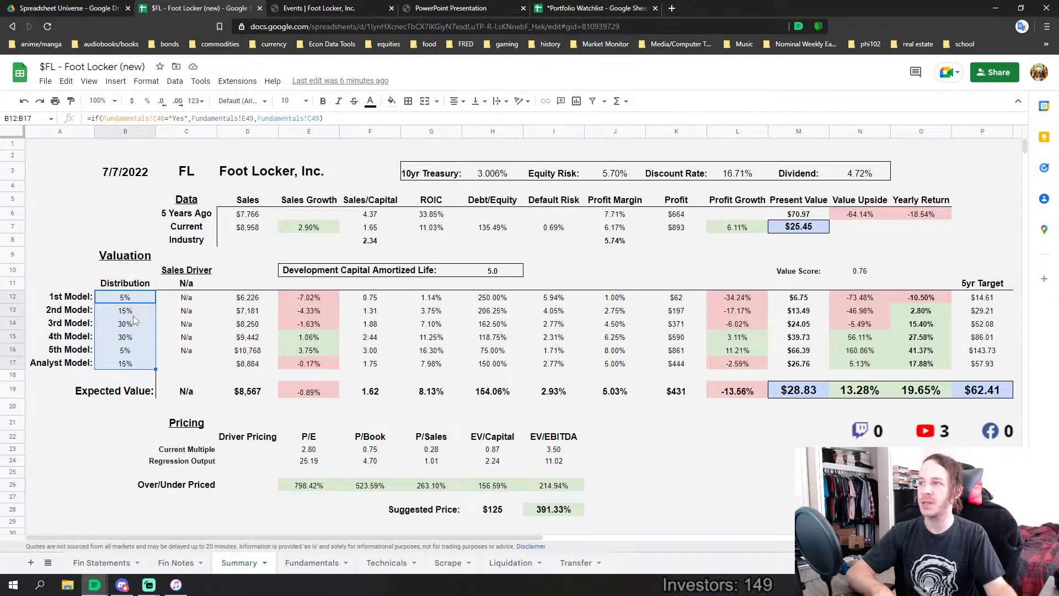
{"action": "left_click_drag", "start_coordinate": [123, 328], "coordinate": [124, 340]}
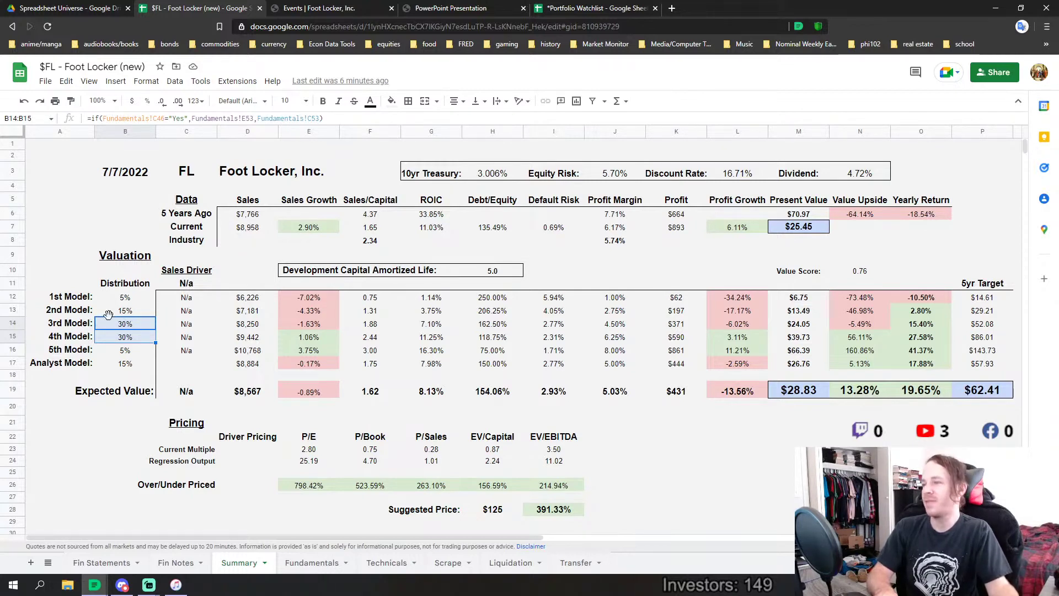
{"action": "left_click", "coordinate": [319, 397]}
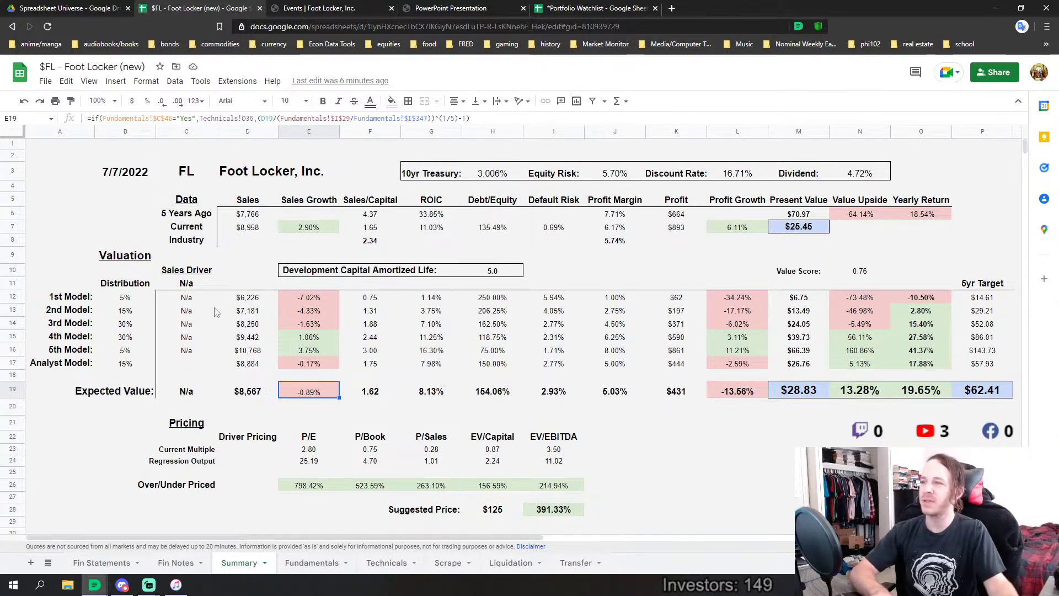
{"action": "left_click", "coordinate": [250, 299]}
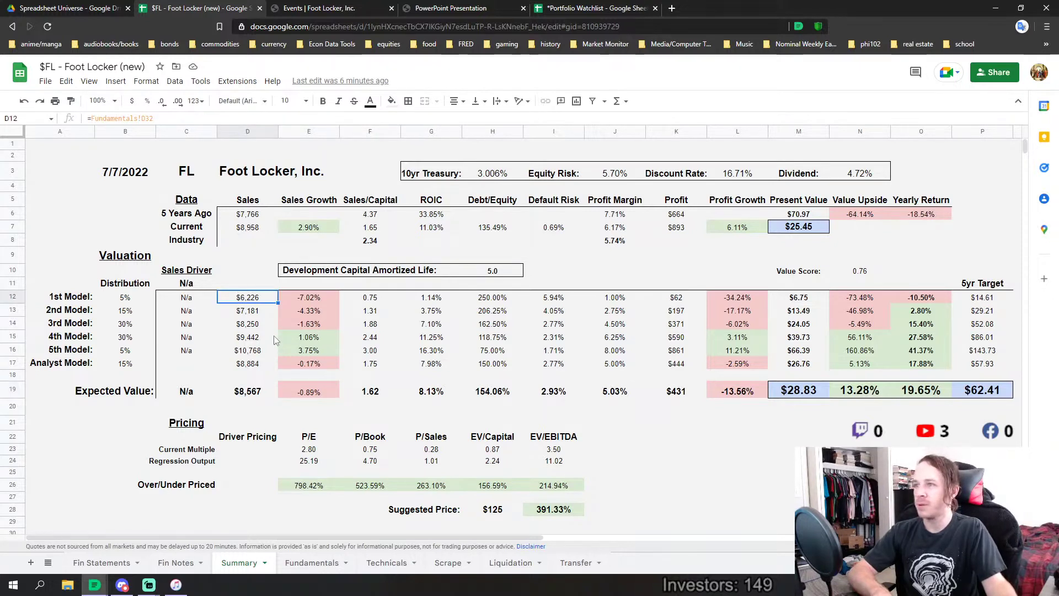
{"action": "left_click", "coordinate": [245, 352]}
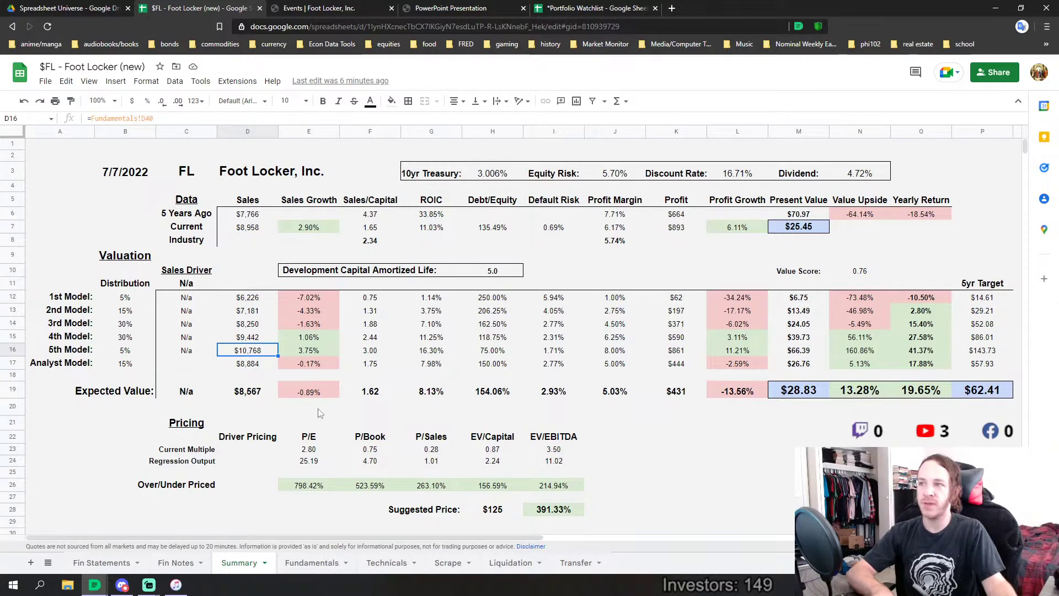
{"action": "left_click", "coordinate": [244, 394]}
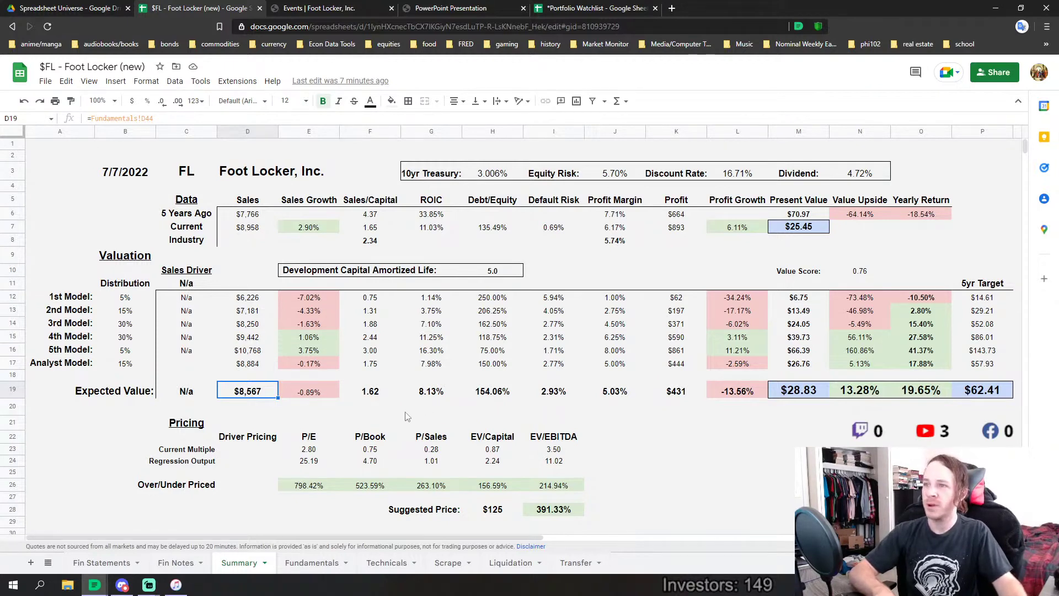
Highlight the ROIC column G5:G19 and review the expected sales/capital, debt/equity and default risk in row 19.
{"action": "left_click", "coordinate": [371, 393]}
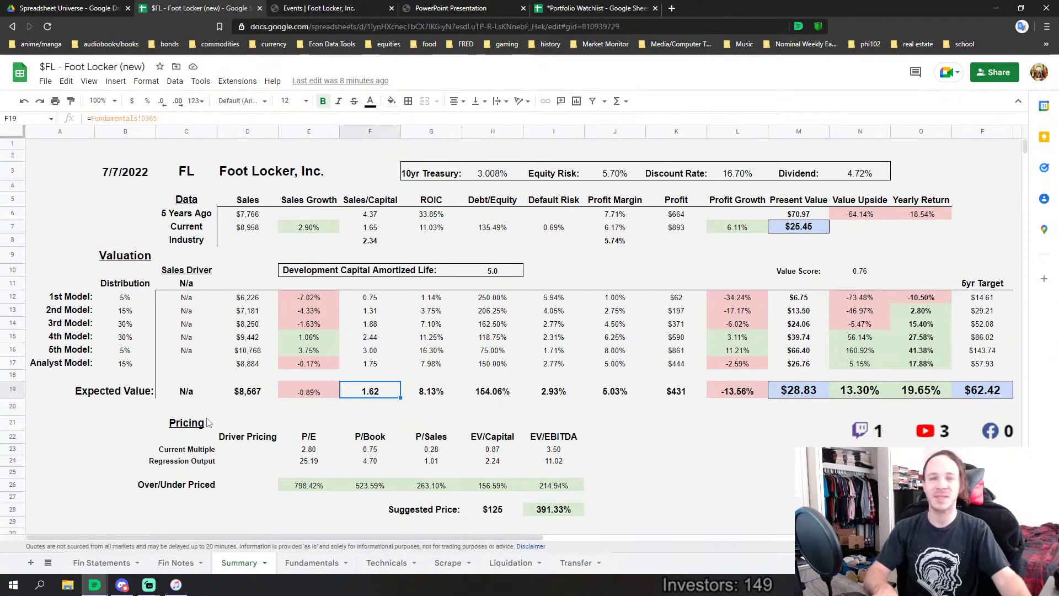
{"action": "left_click", "coordinate": [427, 232]}
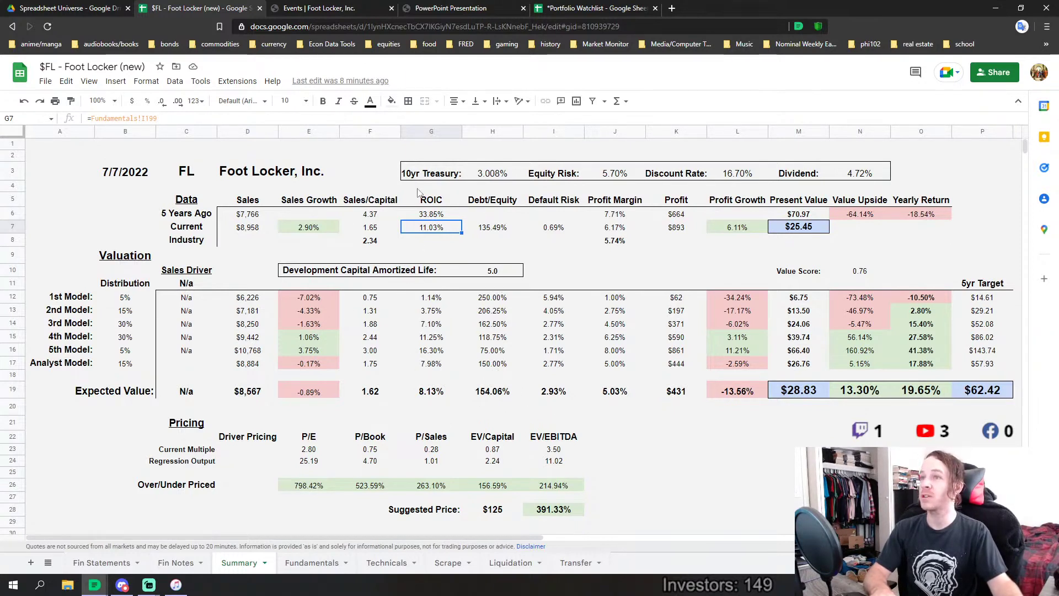
{"action": "left_click_drag", "start_coordinate": [432, 206], "coordinate": [431, 393]}
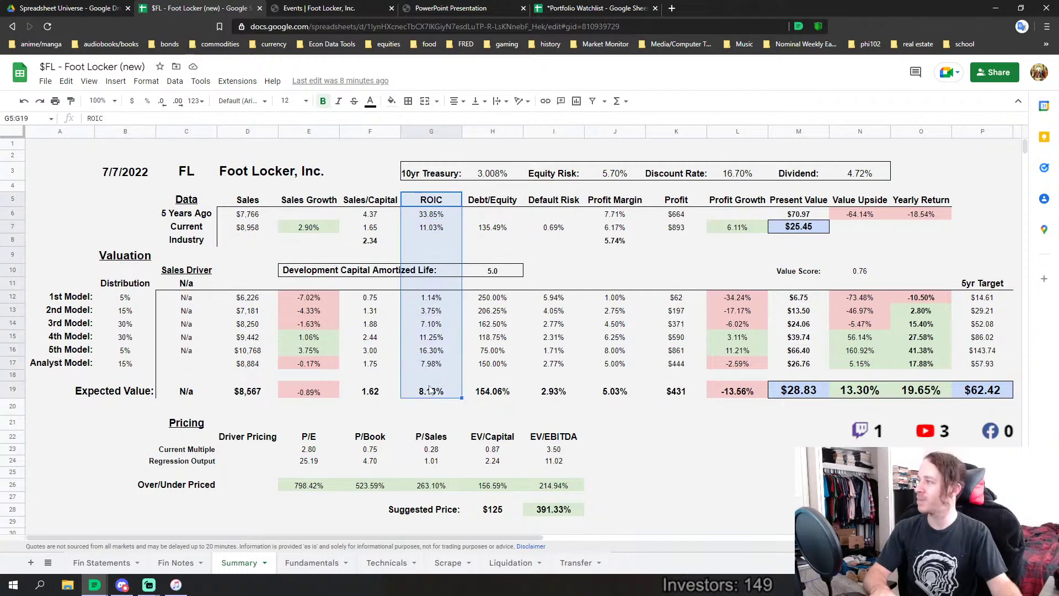
{"action": "left_click", "coordinate": [439, 204]}
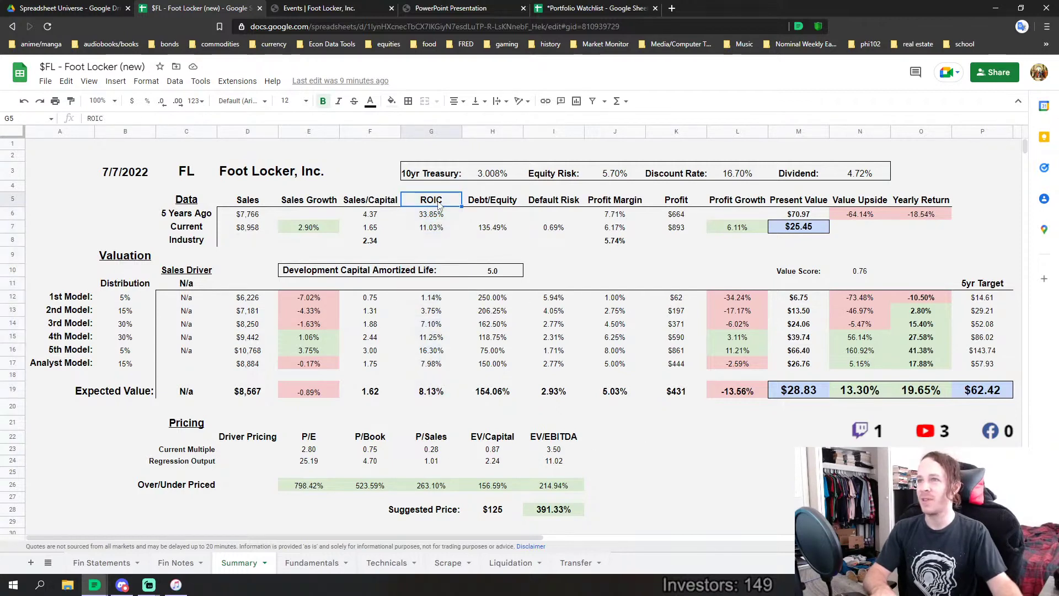
{"action": "left_click_drag", "start_coordinate": [440, 205], "coordinate": [430, 393]}
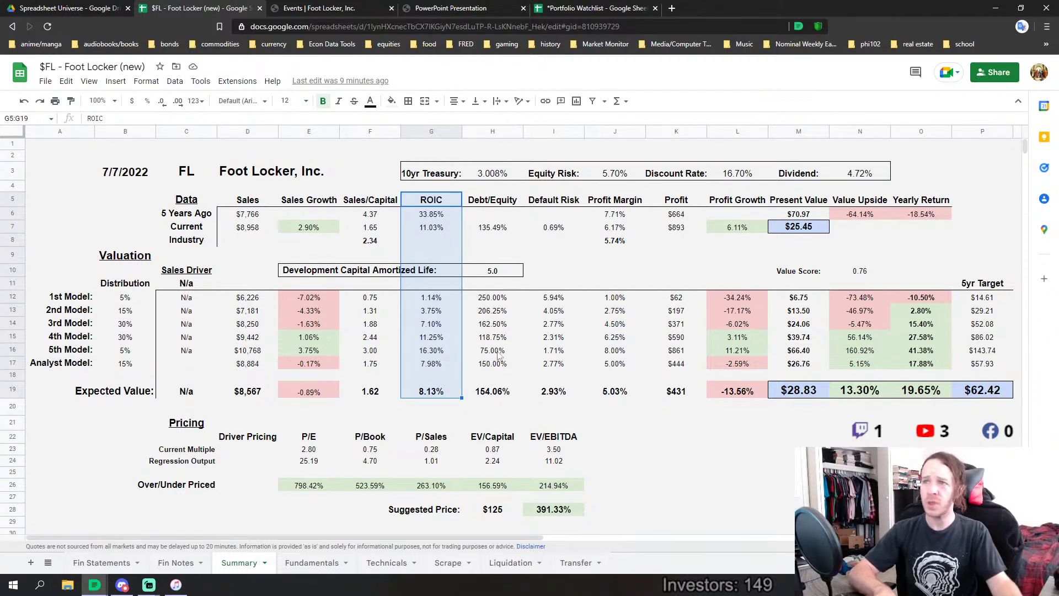
{"action": "left_click", "coordinate": [492, 394]}
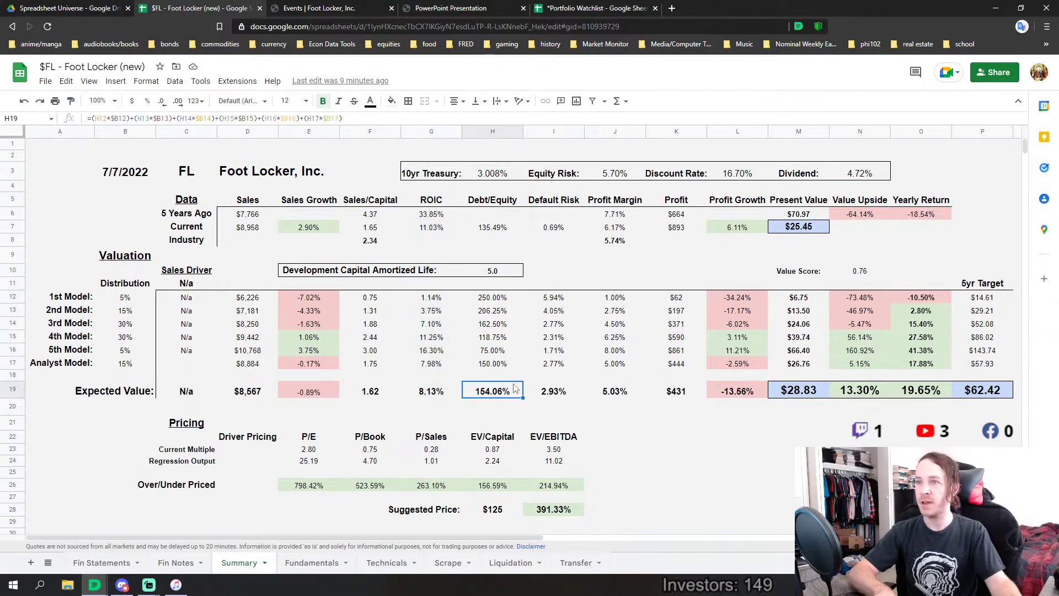
{"action": "left_click", "coordinate": [559, 397]}
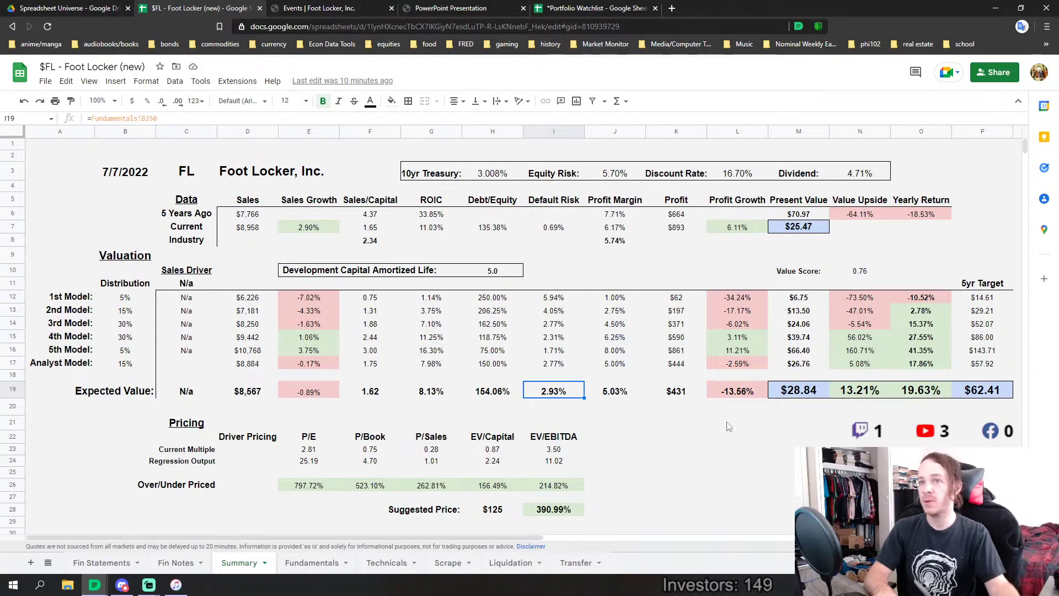
Examine the 5yr targets of the 1st and 5th models, plus the expected 5yr target, yearly return, default risk and present value.
{"action": "left_click", "coordinate": [988, 298]}
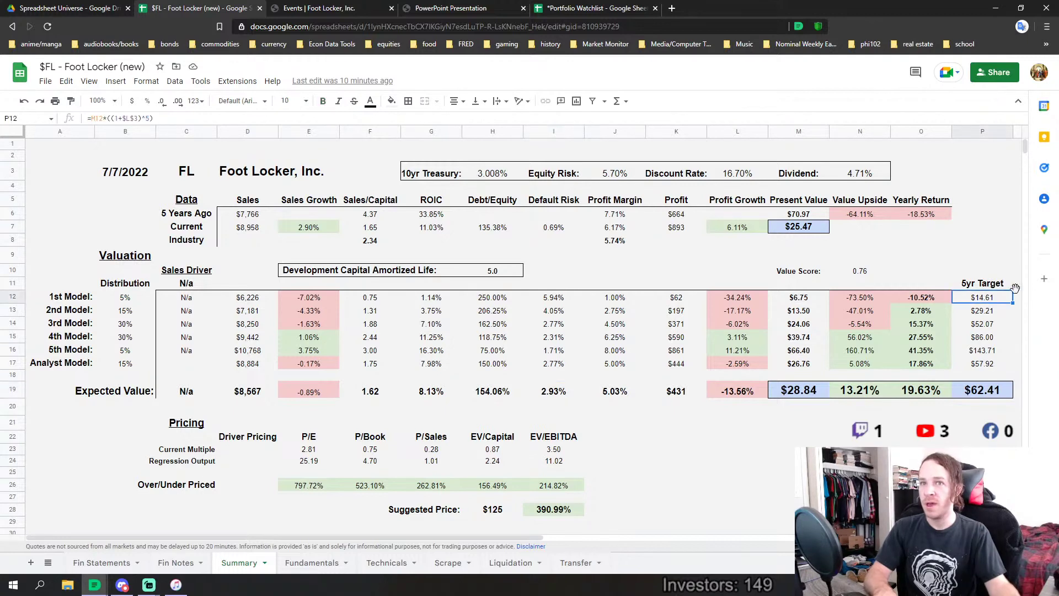
{"action": "left_click", "coordinate": [975, 354]}
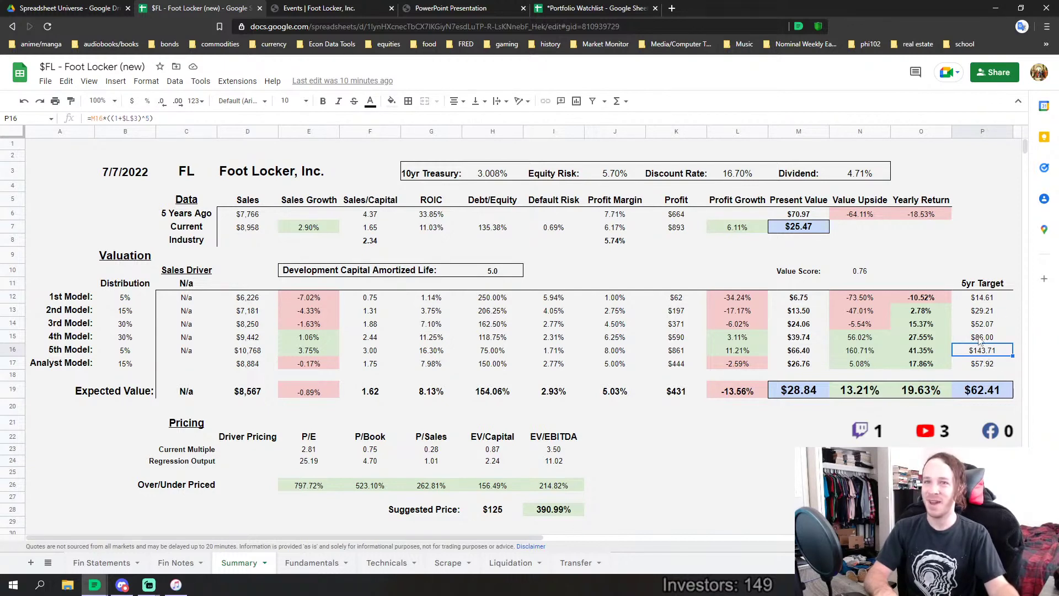
{"action": "left_click", "coordinate": [994, 393]}
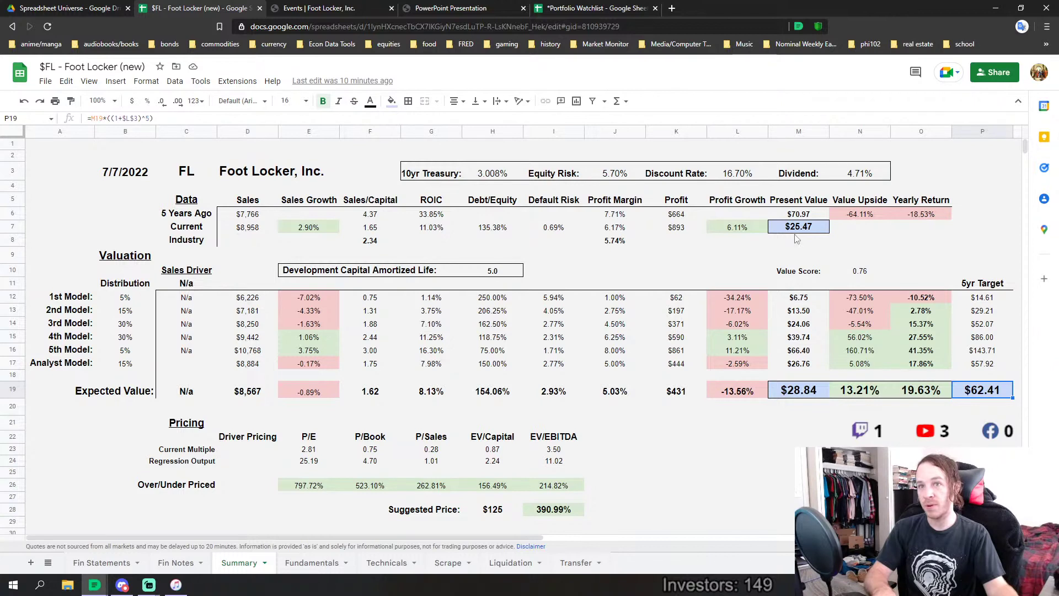
{"action": "left_click", "coordinate": [910, 394]}
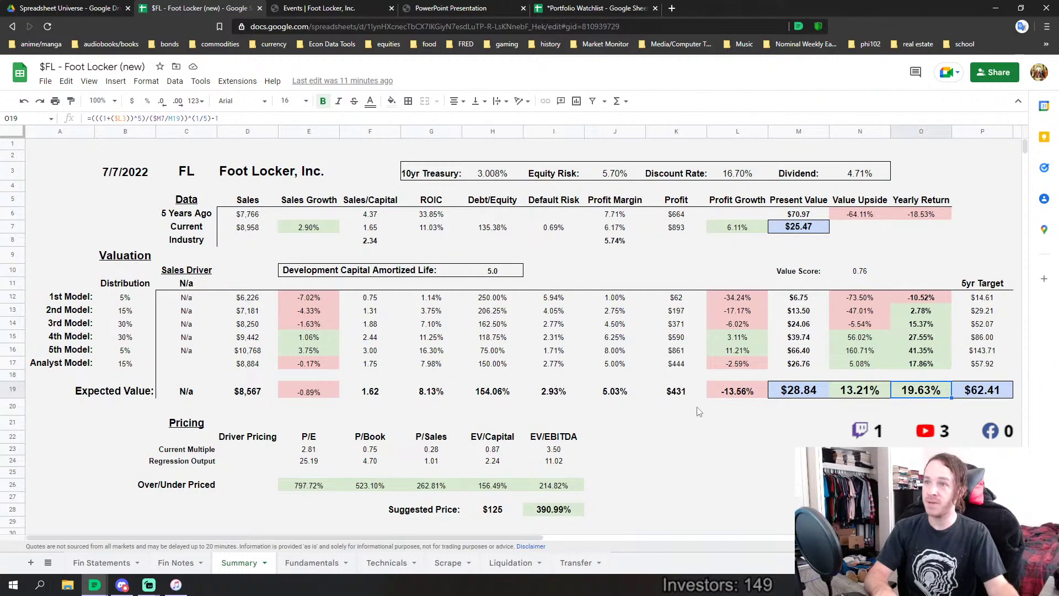
{"action": "left_click", "coordinate": [549, 395]}
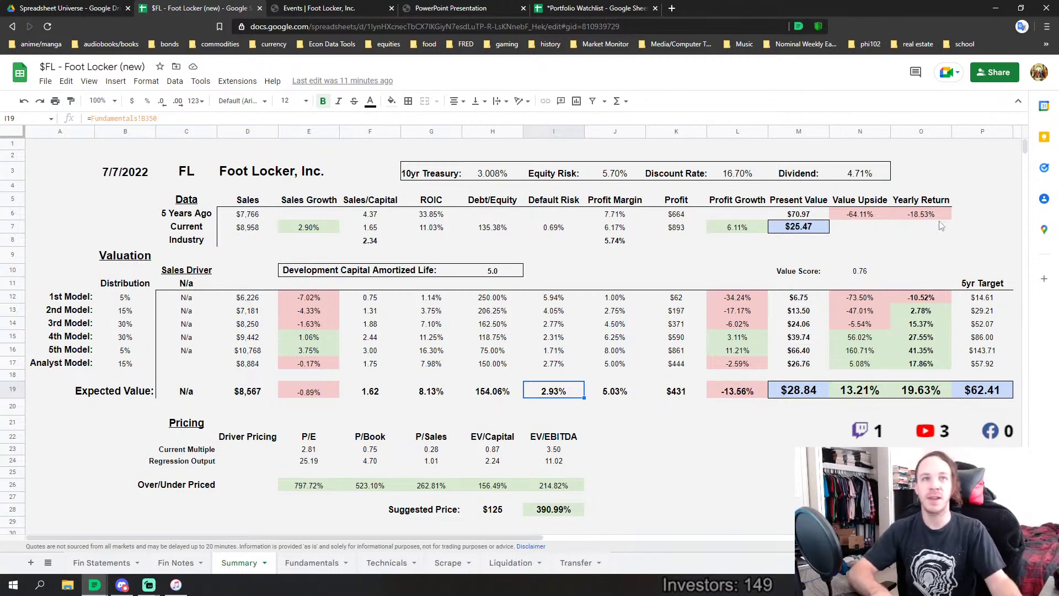
{"action": "left_click", "coordinate": [800, 392]}
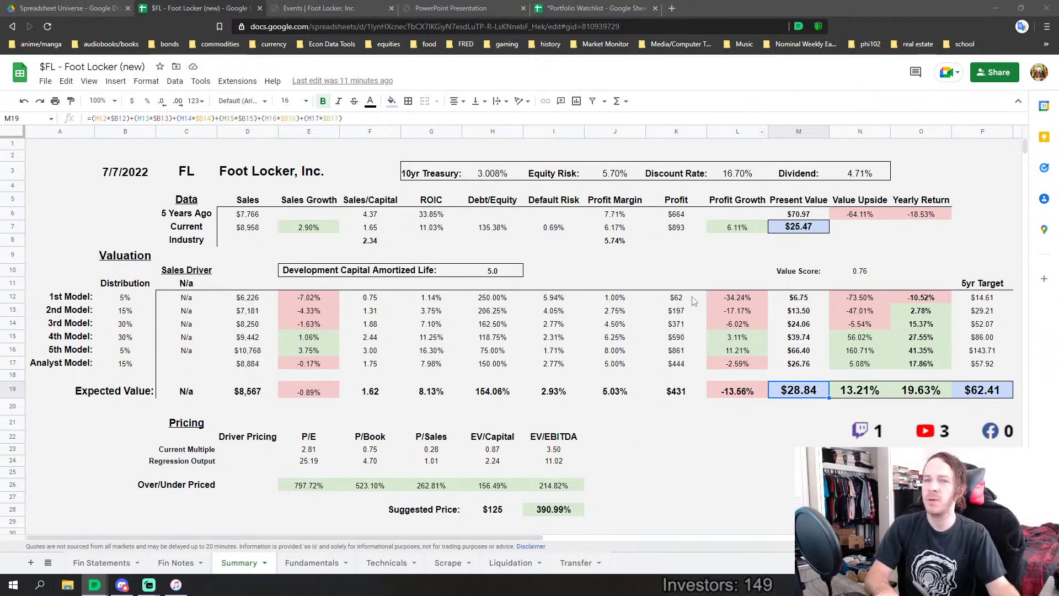
{"action": "scroll", "coordinate": [457, 314], "scroll_direction": "down", "scroll_amount": 2}
{"action": "scroll", "coordinate": [457, 313], "scroll_direction": "up", "scroll_amount": 2}
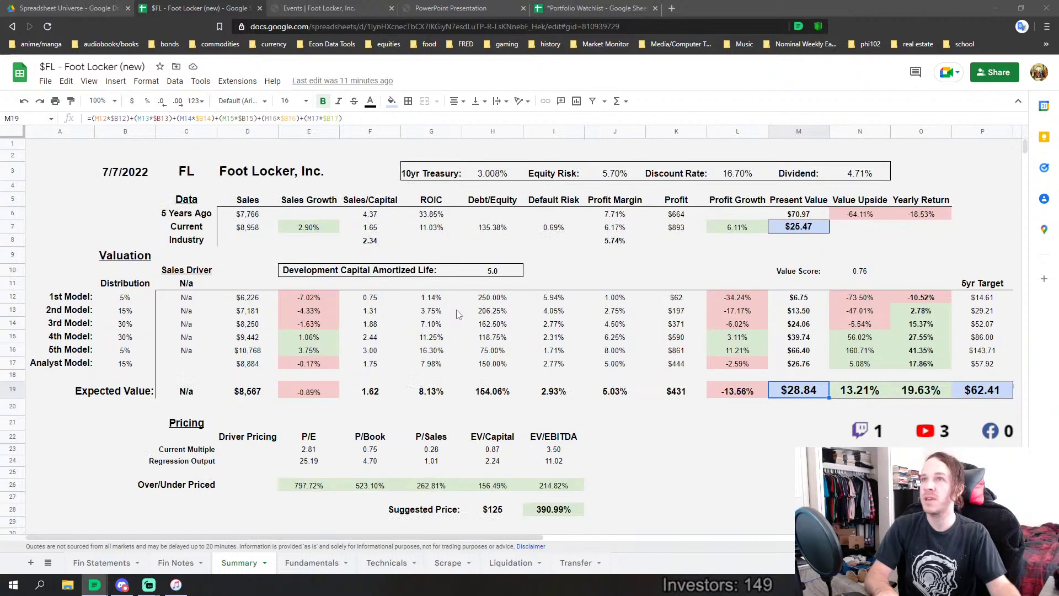
Switch to the Portfolio Watchlist spreadsheet and highlight the IFSPF and EAF entries with their dates in rows 112 and 114.
{"action": "left_click", "coordinate": [596, 8]}
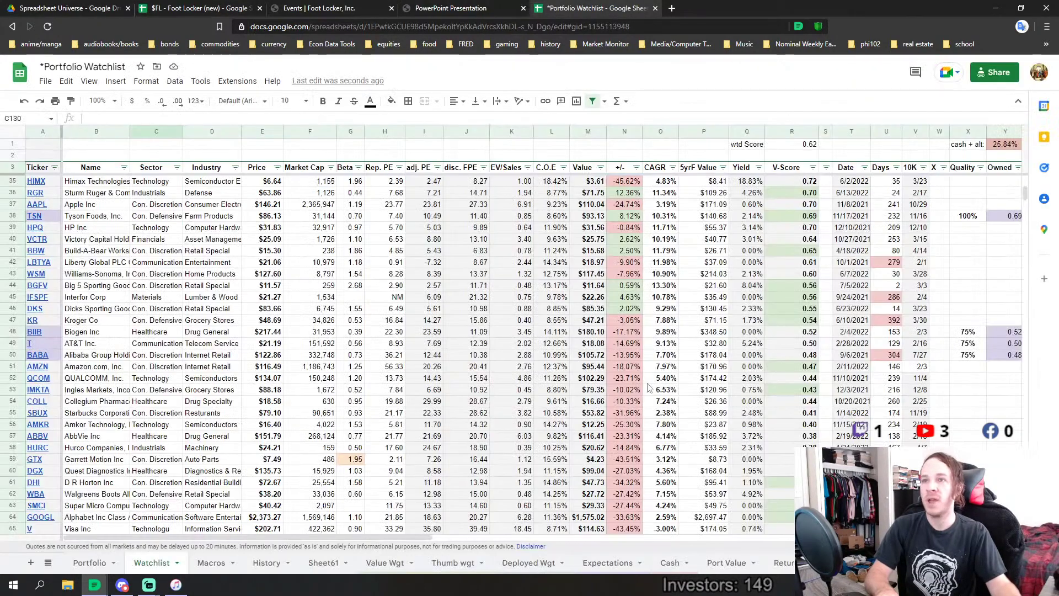
{"action": "scroll", "coordinate": [358, 464], "scroll_direction": "down", "scroll_amount": 10}
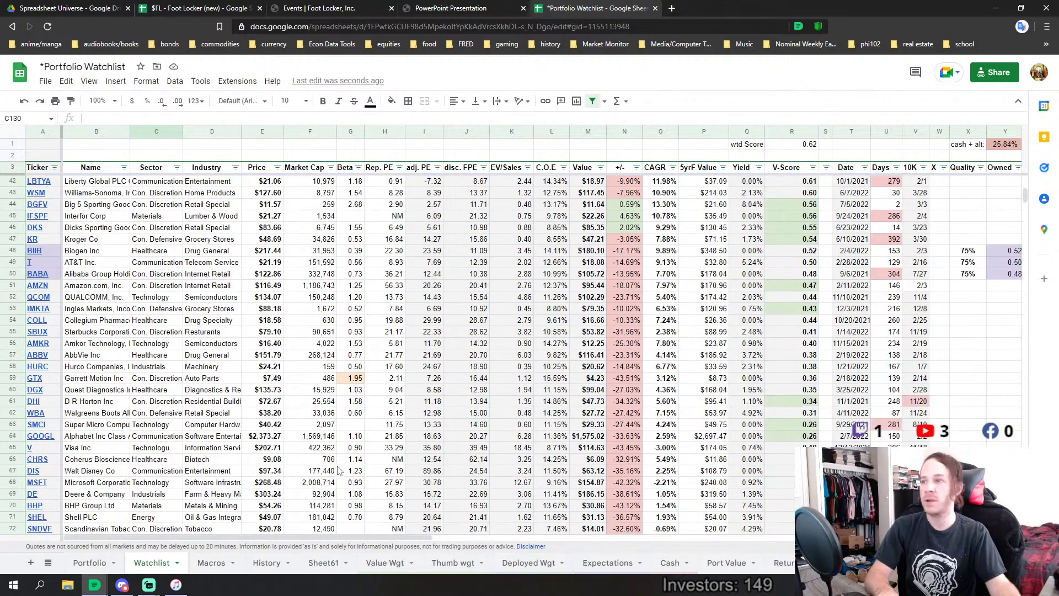
{"action": "scroll", "coordinate": [334, 467], "scroll_direction": "down", "scroll_amount": 9}
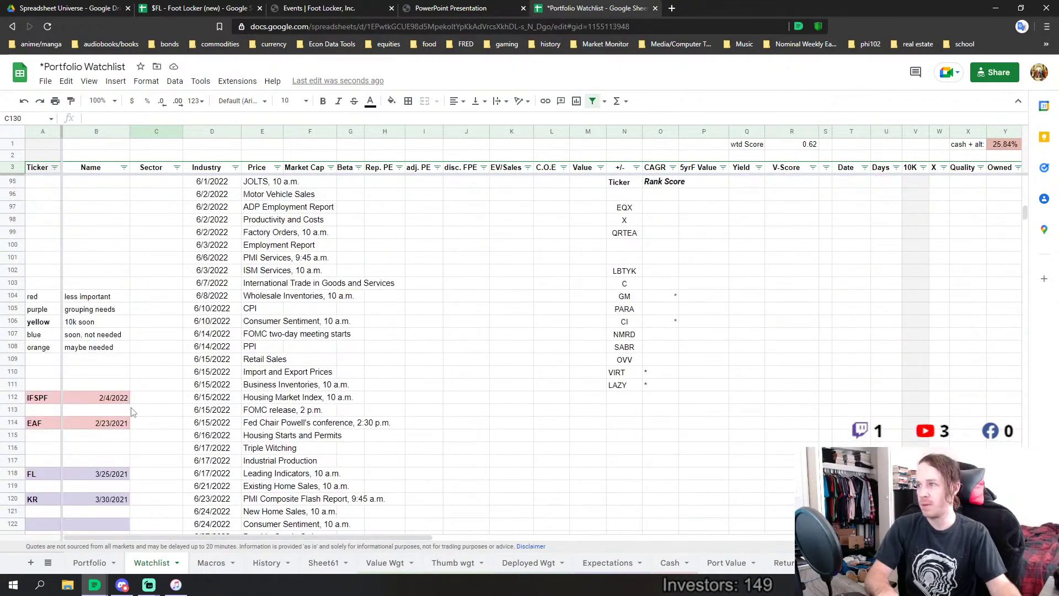
{"action": "left_click_drag", "start_coordinate": [44, 372], "coordinate": [95, 376]}
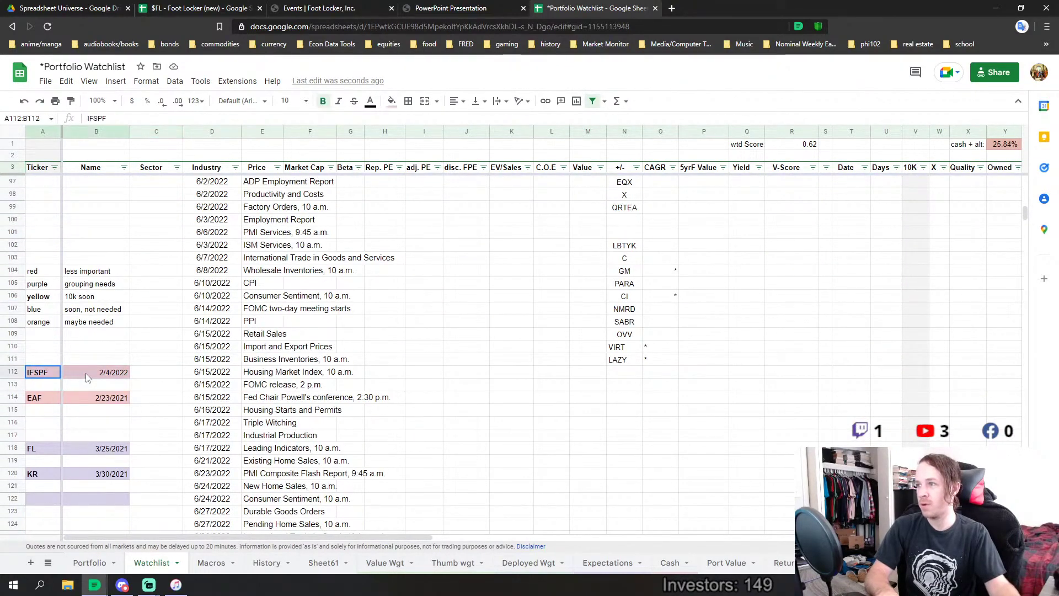
{"action": "scroll", "coordinate": [375, 365], "scroll_direction": "down", "scroll_amount": 2}
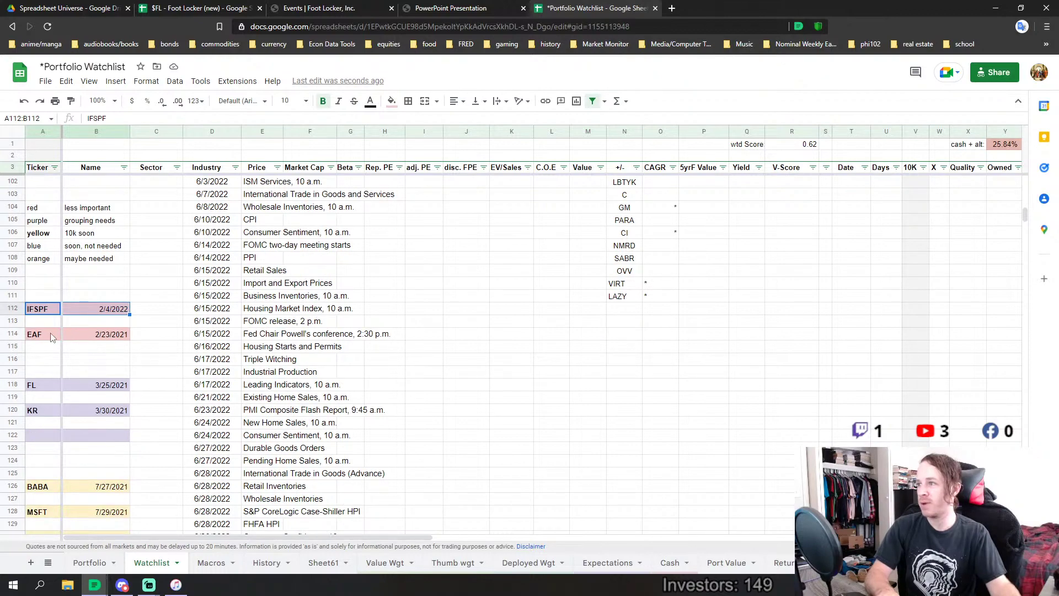
{"action": "left_click_drag", "start_coordinate": [52, 335], "coordinate": [103, 338]}
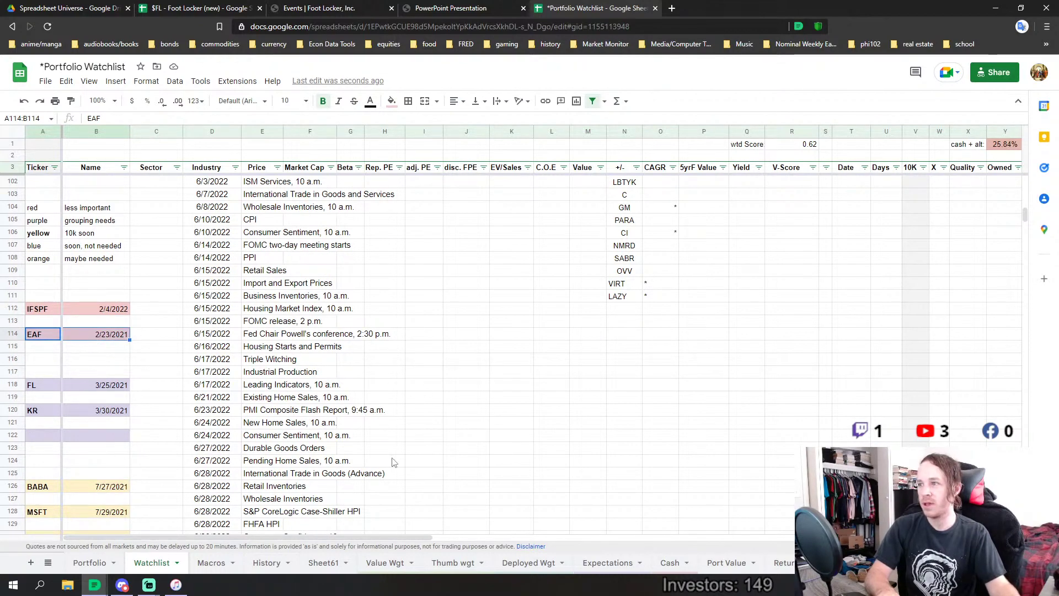
Scan the ranked stocks in the Watchlist sheet, including the Foot Locker row, down to the median and average rows.
{"action": "scroll", "coordinate": [394, 462], "scroll_direction": "up", "scroll_amount": 15}
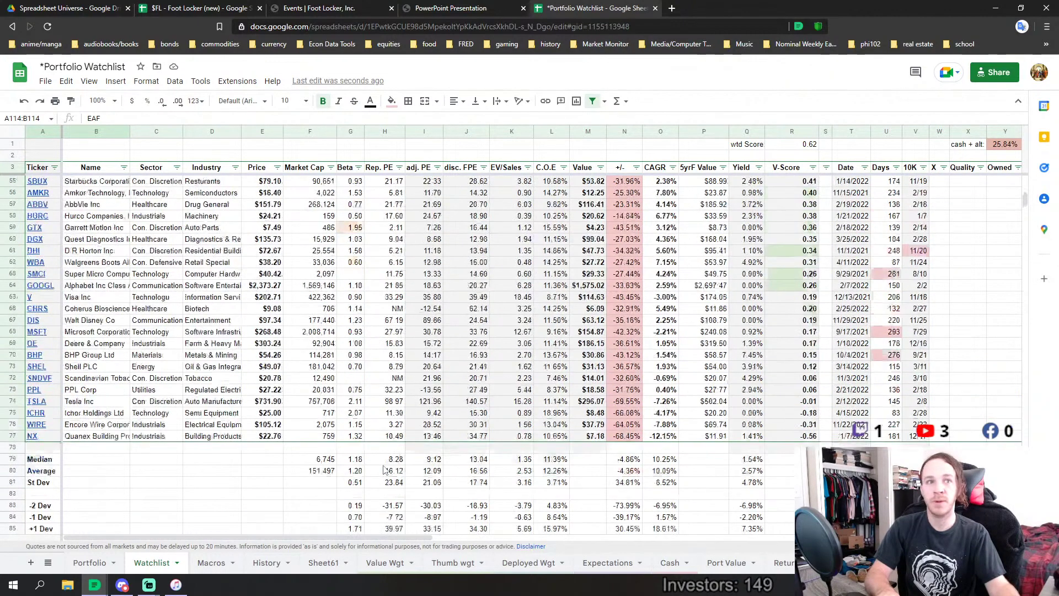
{"action": "scroll", "coordinate": [386, 469], "scroll_direction": "up", "scroll_amount": 13}
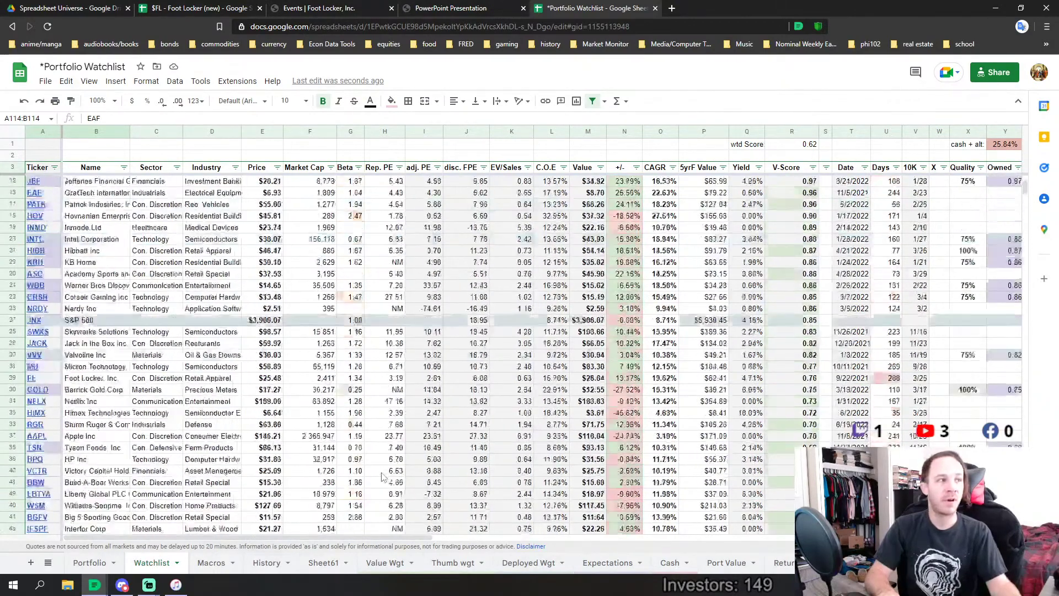
{"action": "scroll", "coordinate": [384, 477], "scroll_direction": "up", "scroll_amount": 2}
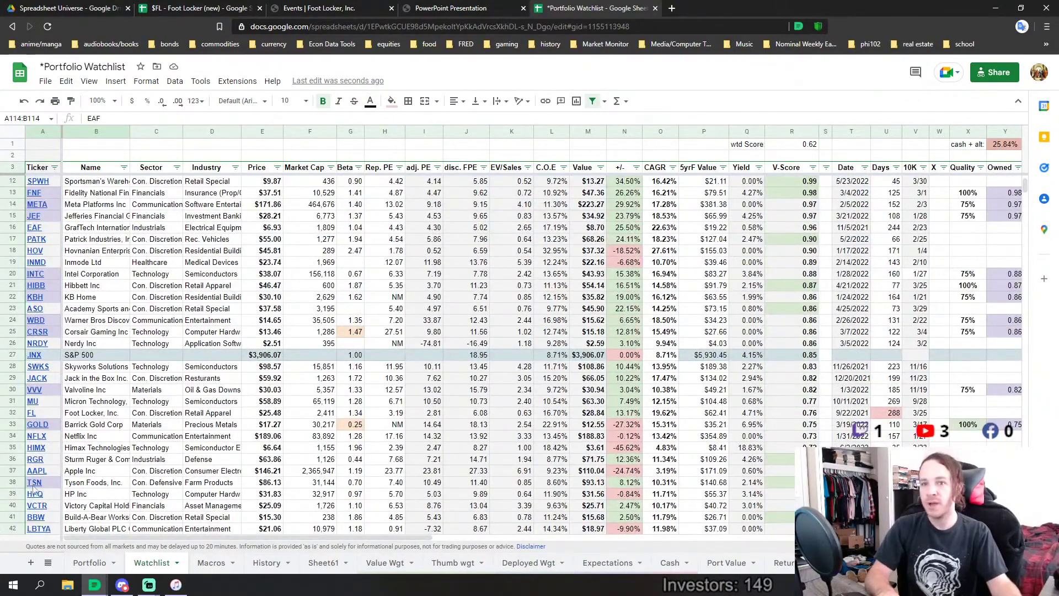
{"action": "scroll", "coordinate": [179, 417], "scroll_direction": "down", "scroll_amount": 8}
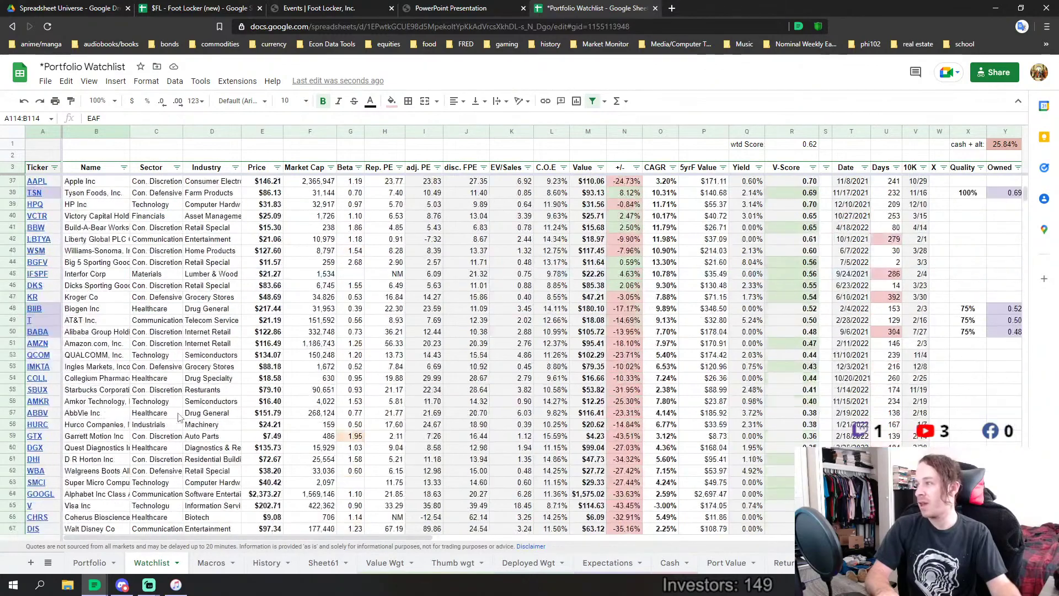
{"action": "scroll", "coordinate": [179, 418], "scroll_direction": "down", "scroll_amount": 6}
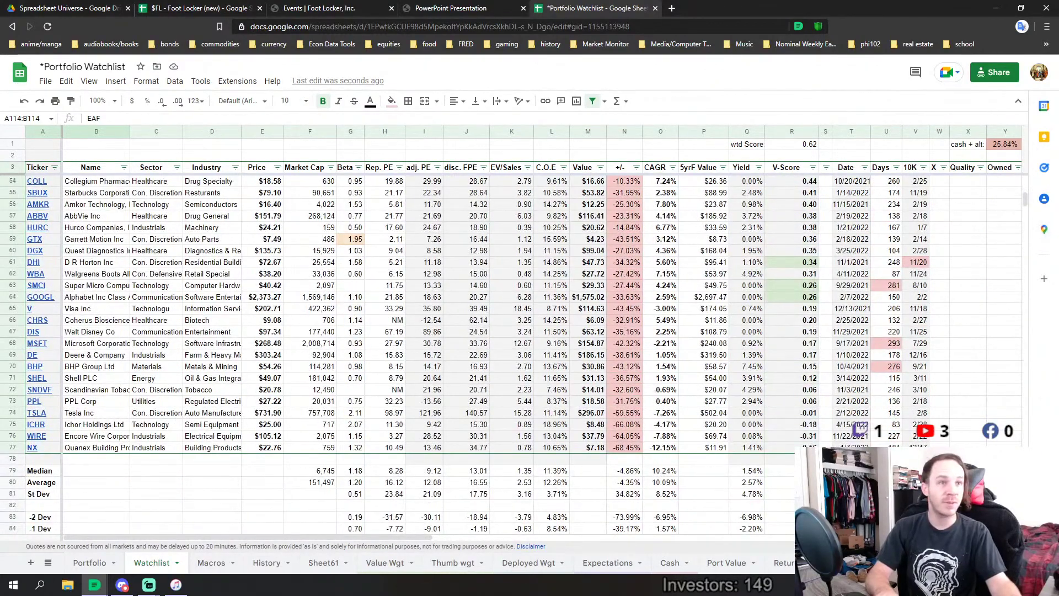